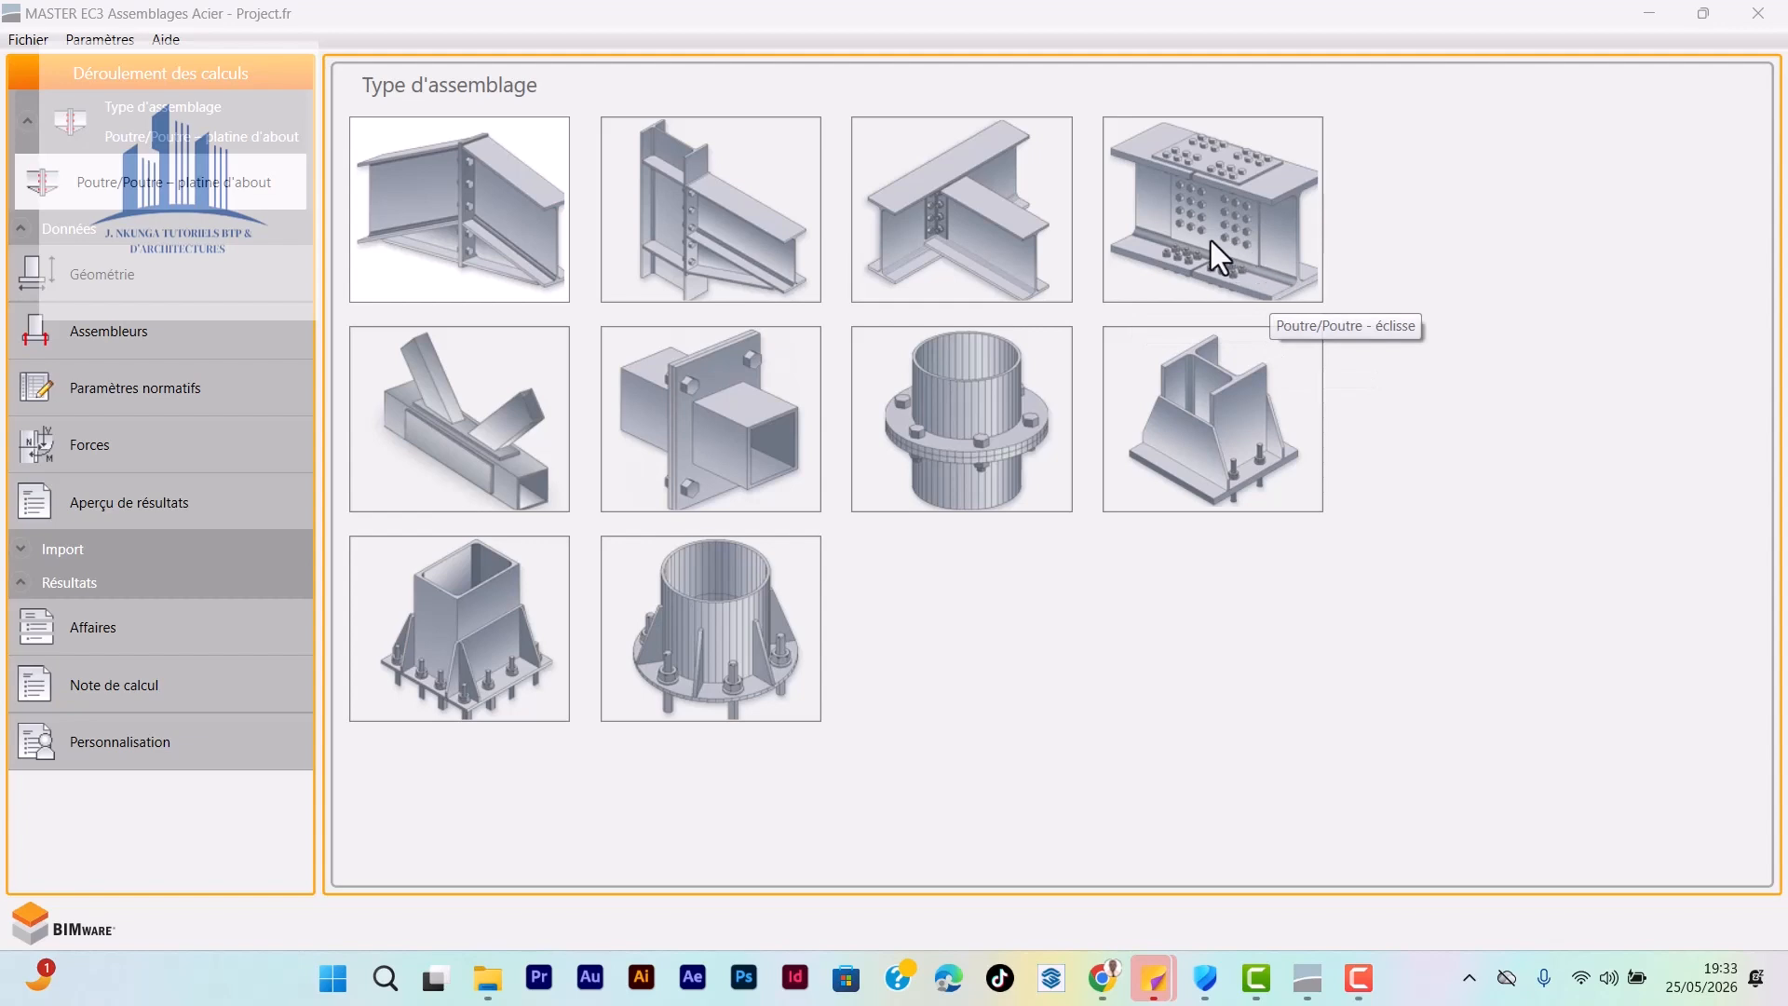
Step: Select the beam-to-beam splice connection (Poutre/Poutre - éclisse) as the connection type and open its geometry
left_click(1220, 219)
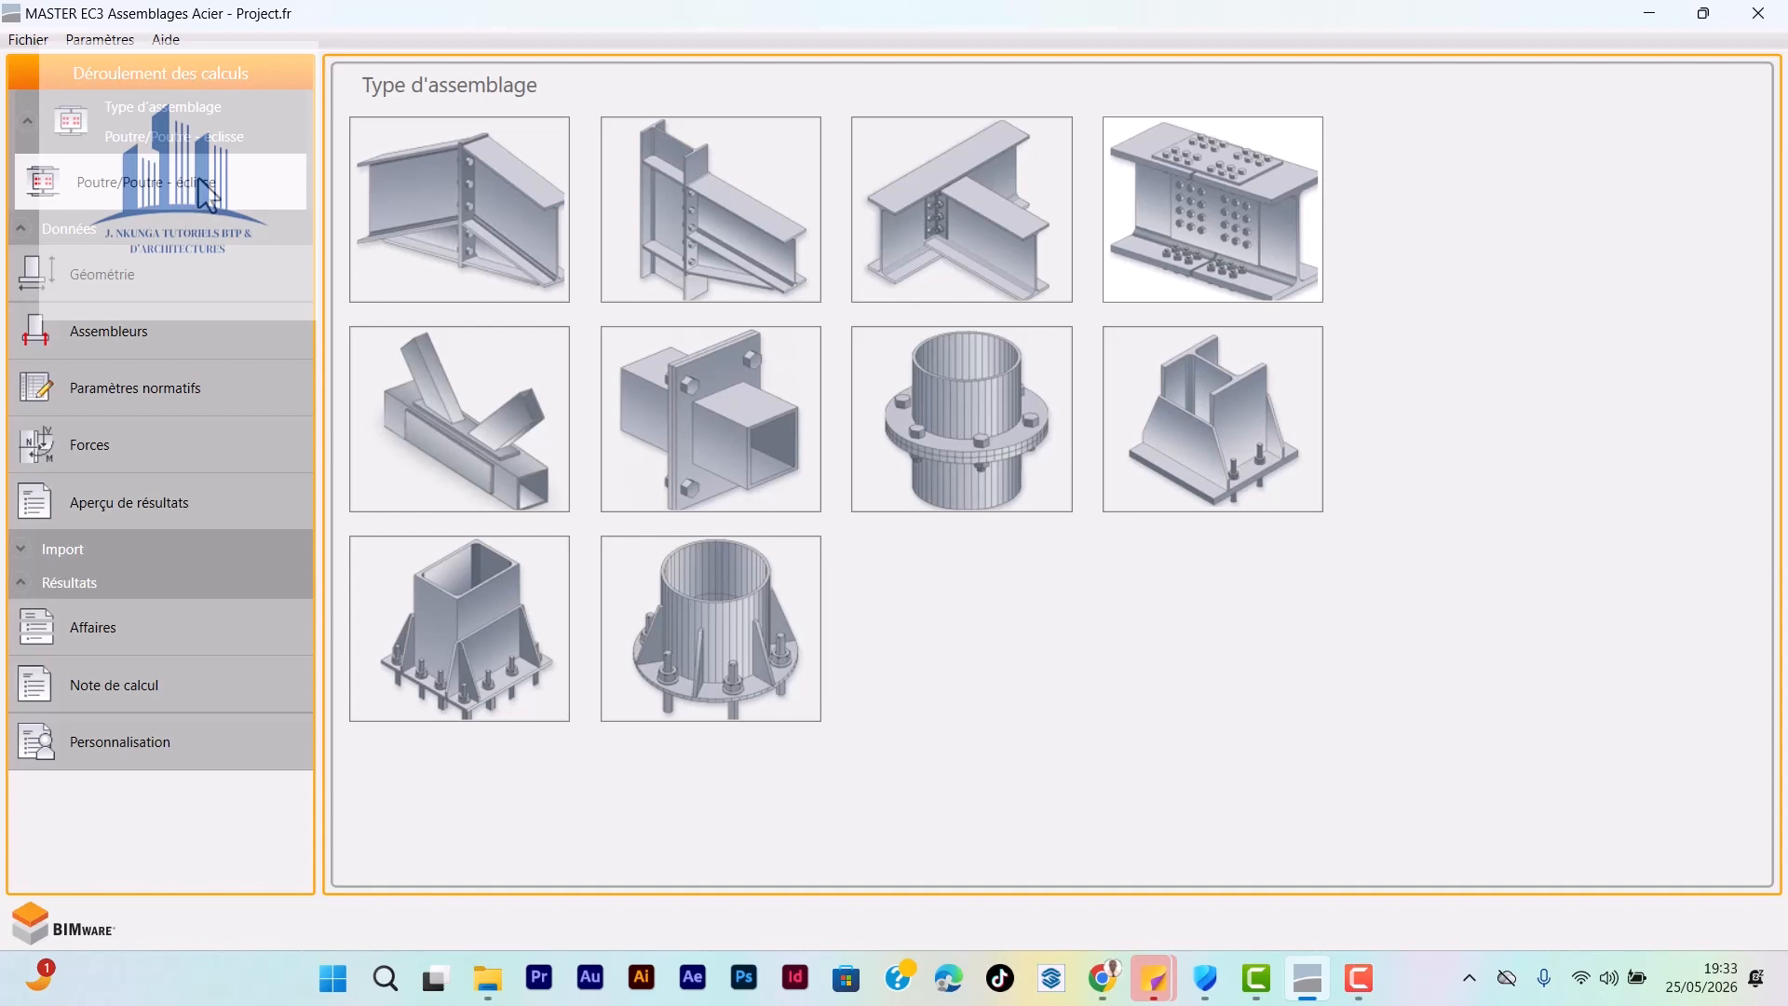
left_click(1180, 186)
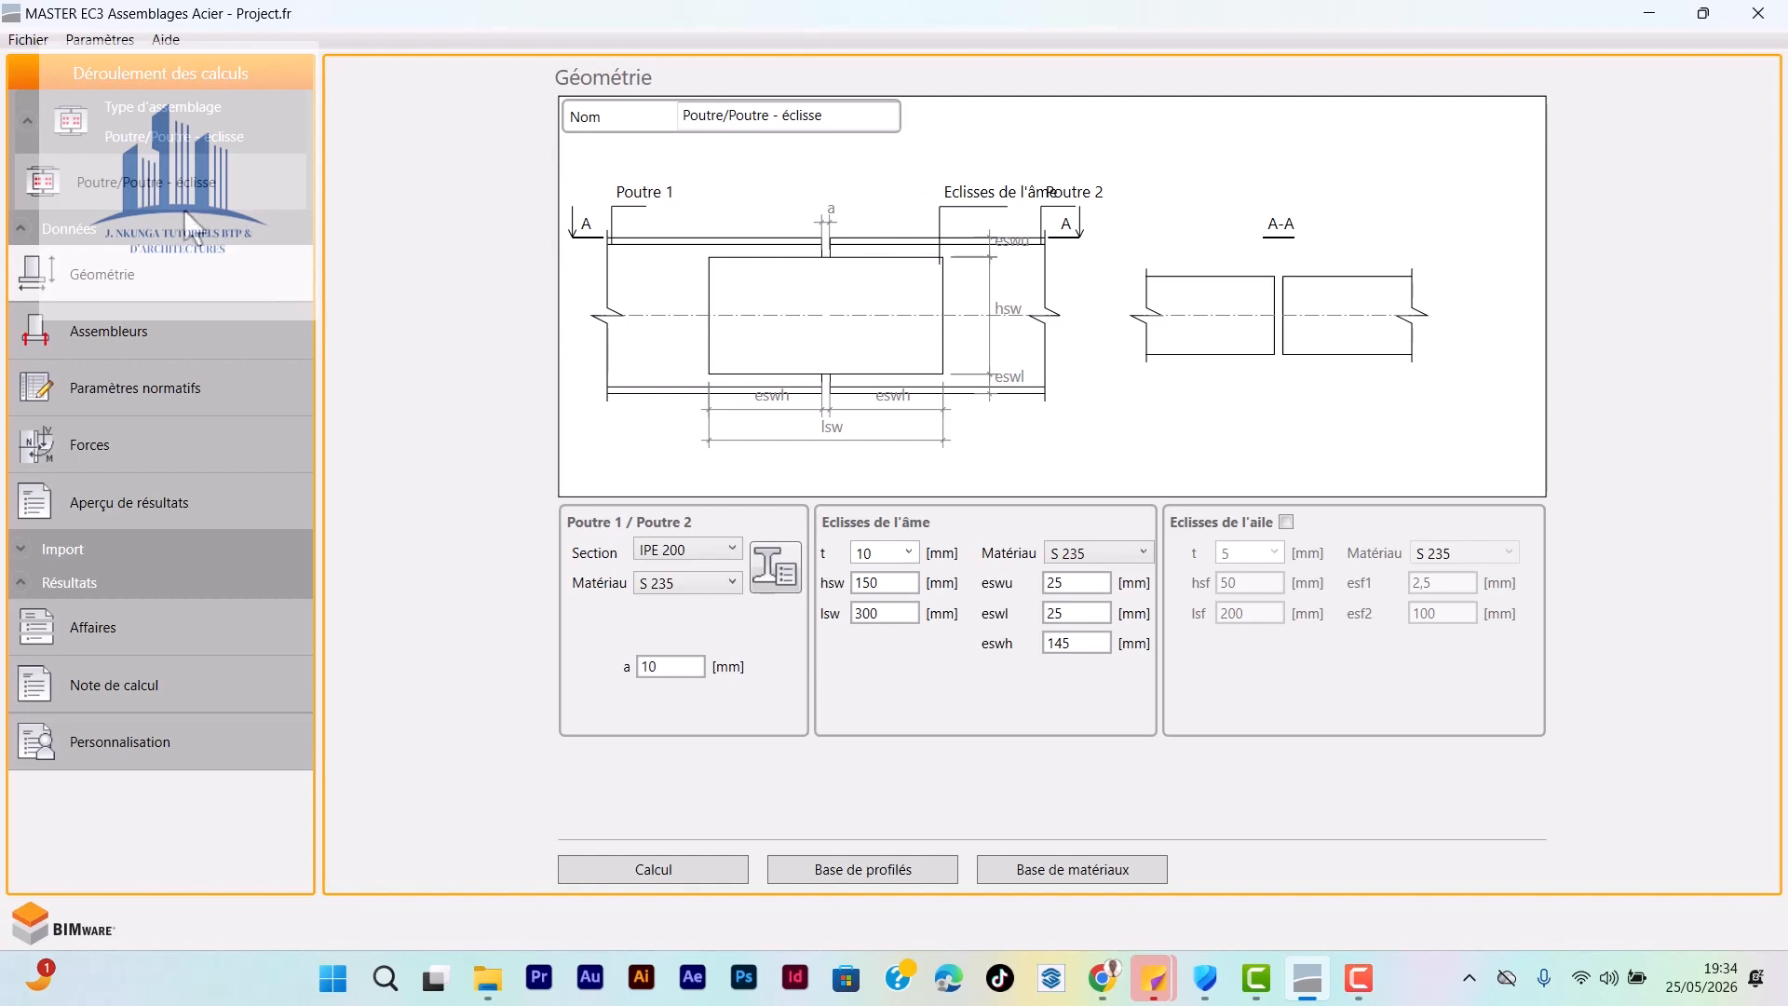
left_click(158, 183)
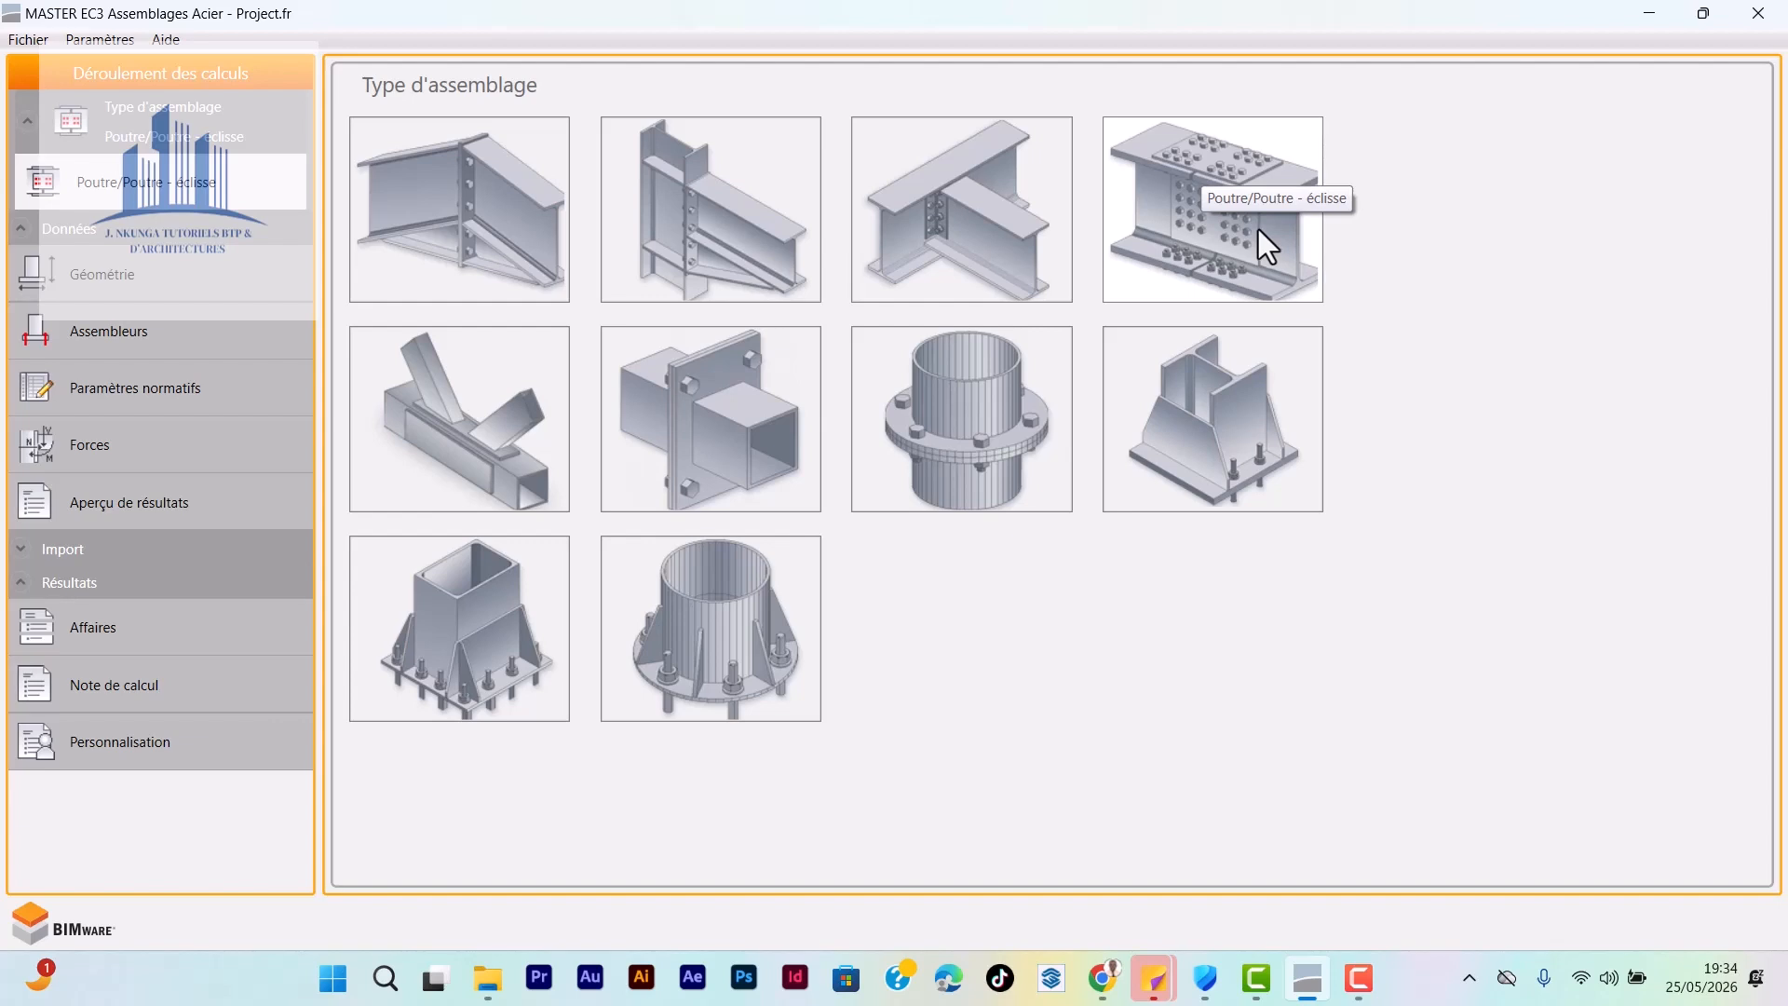
left_click(1188, 209)
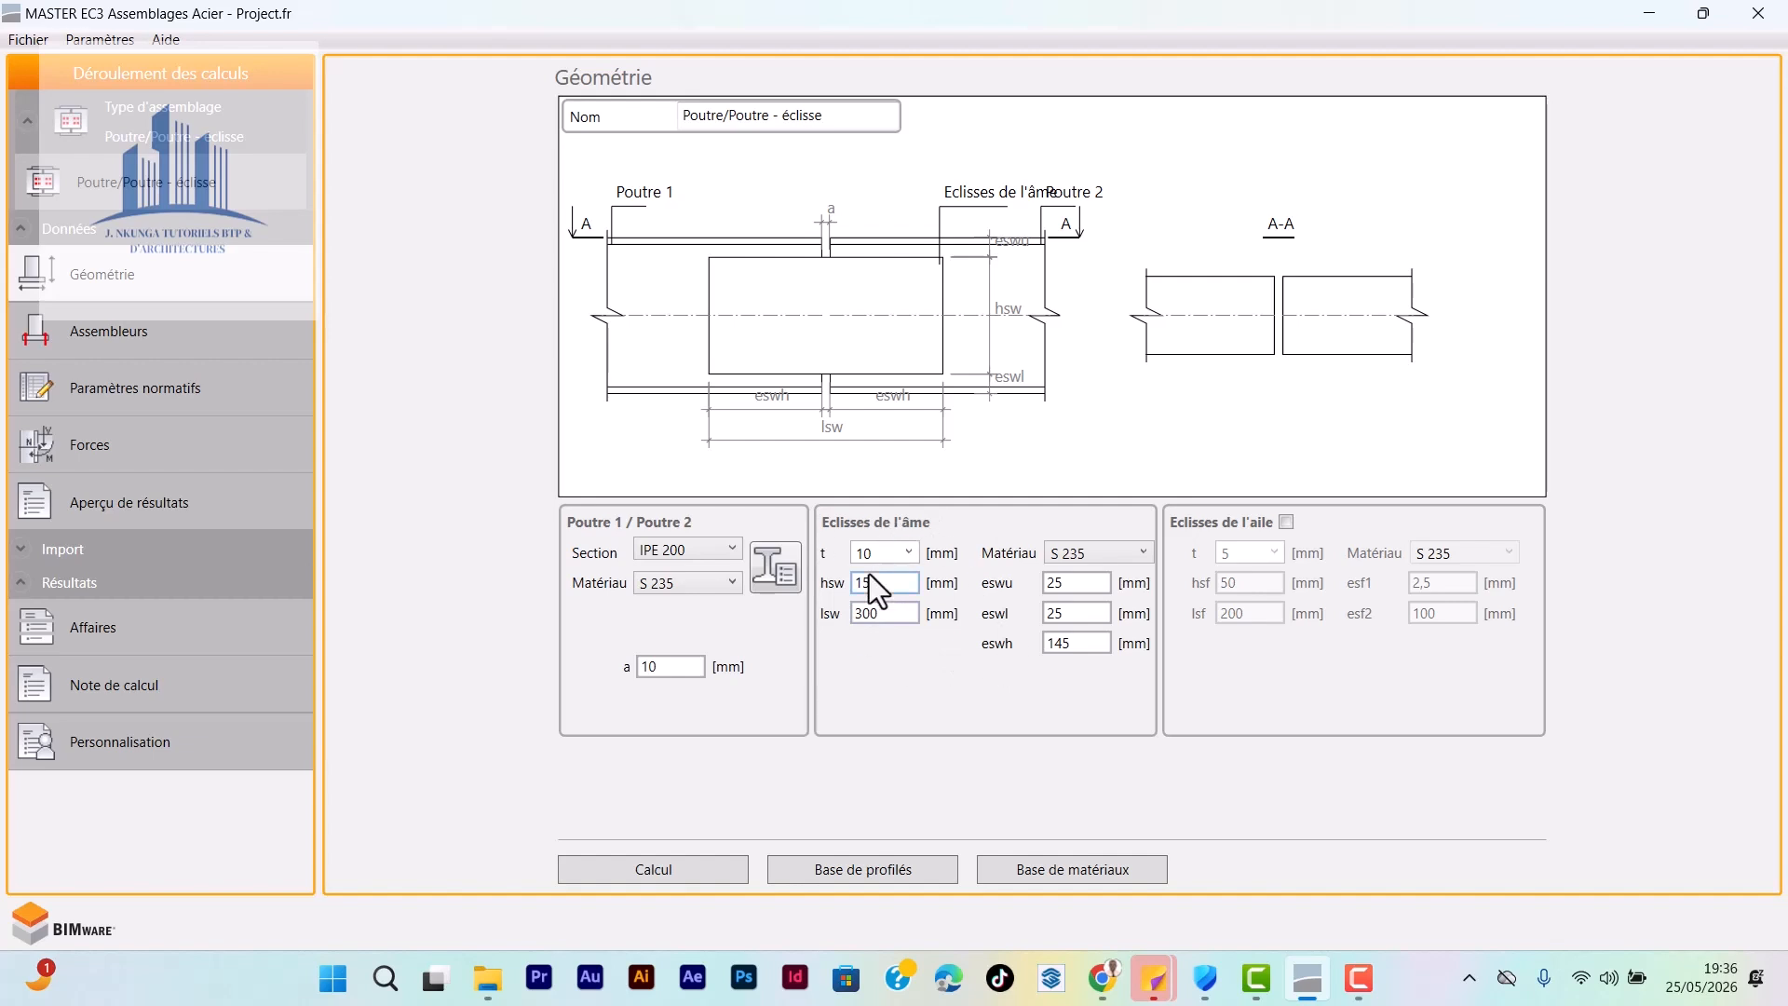
Step: Review the splice's geometry, fastener and connection type pages, finishing on the geometry page
type("0")
left_click(120, 335)
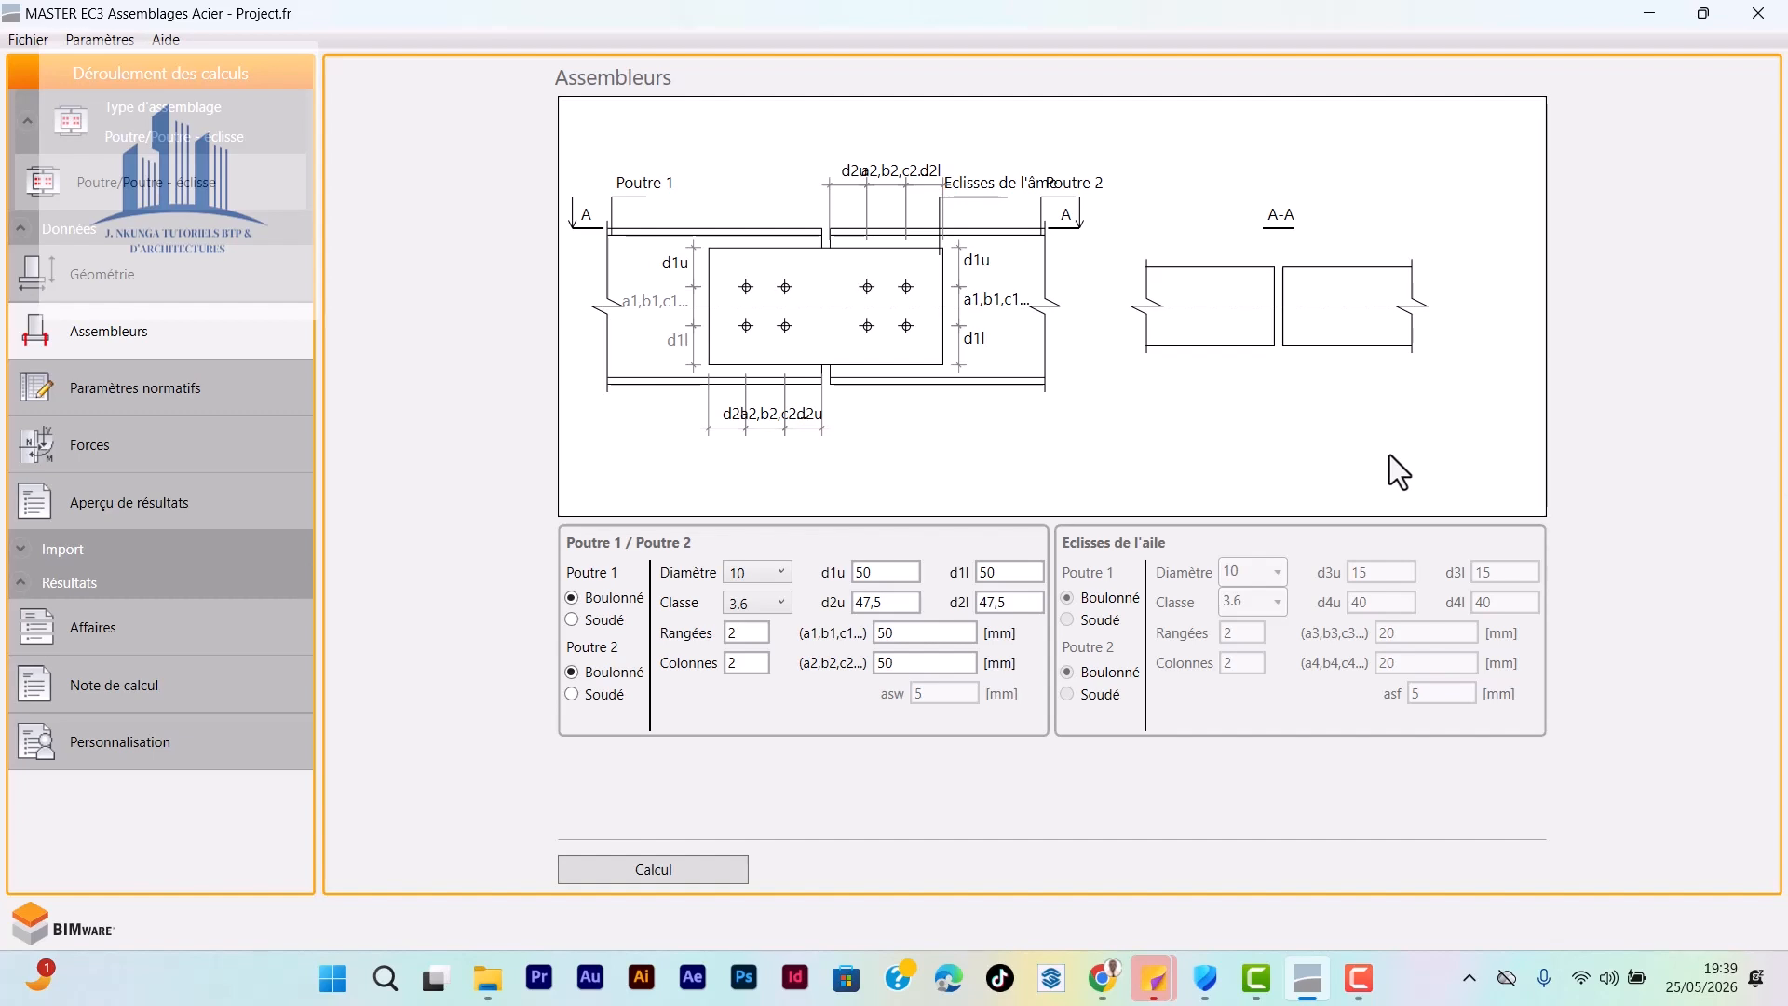
left_click(154, 186)
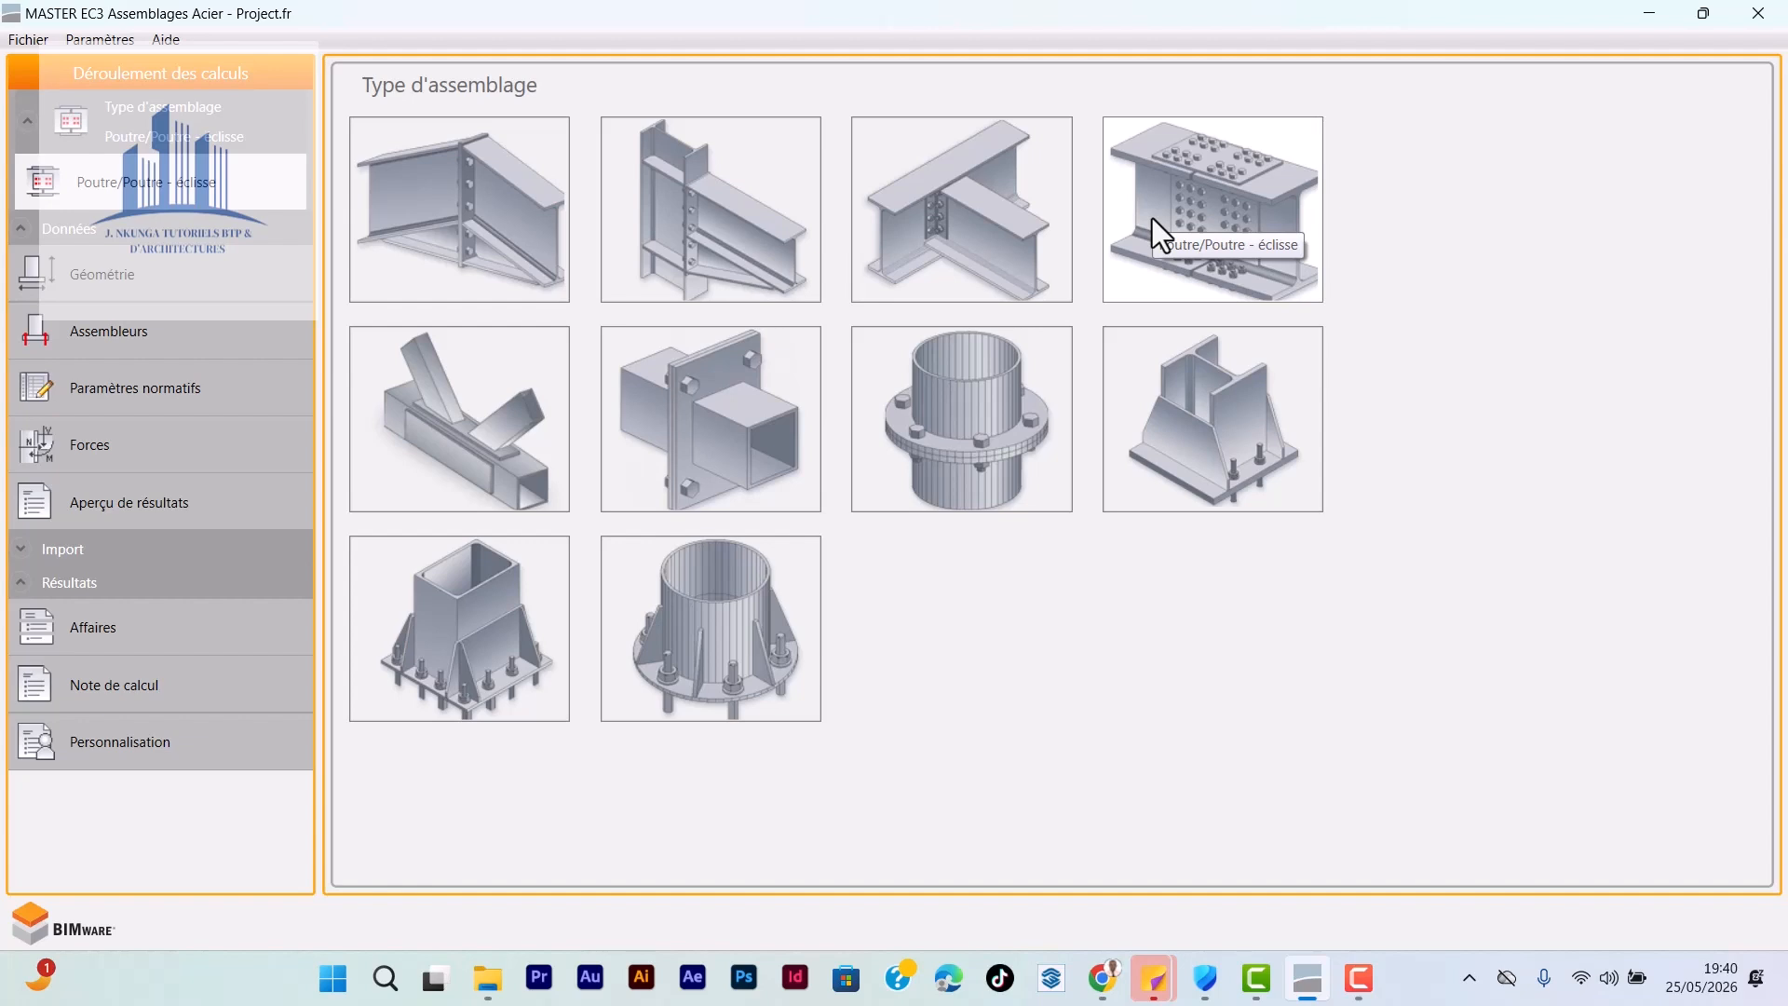
left_click(102, 274)
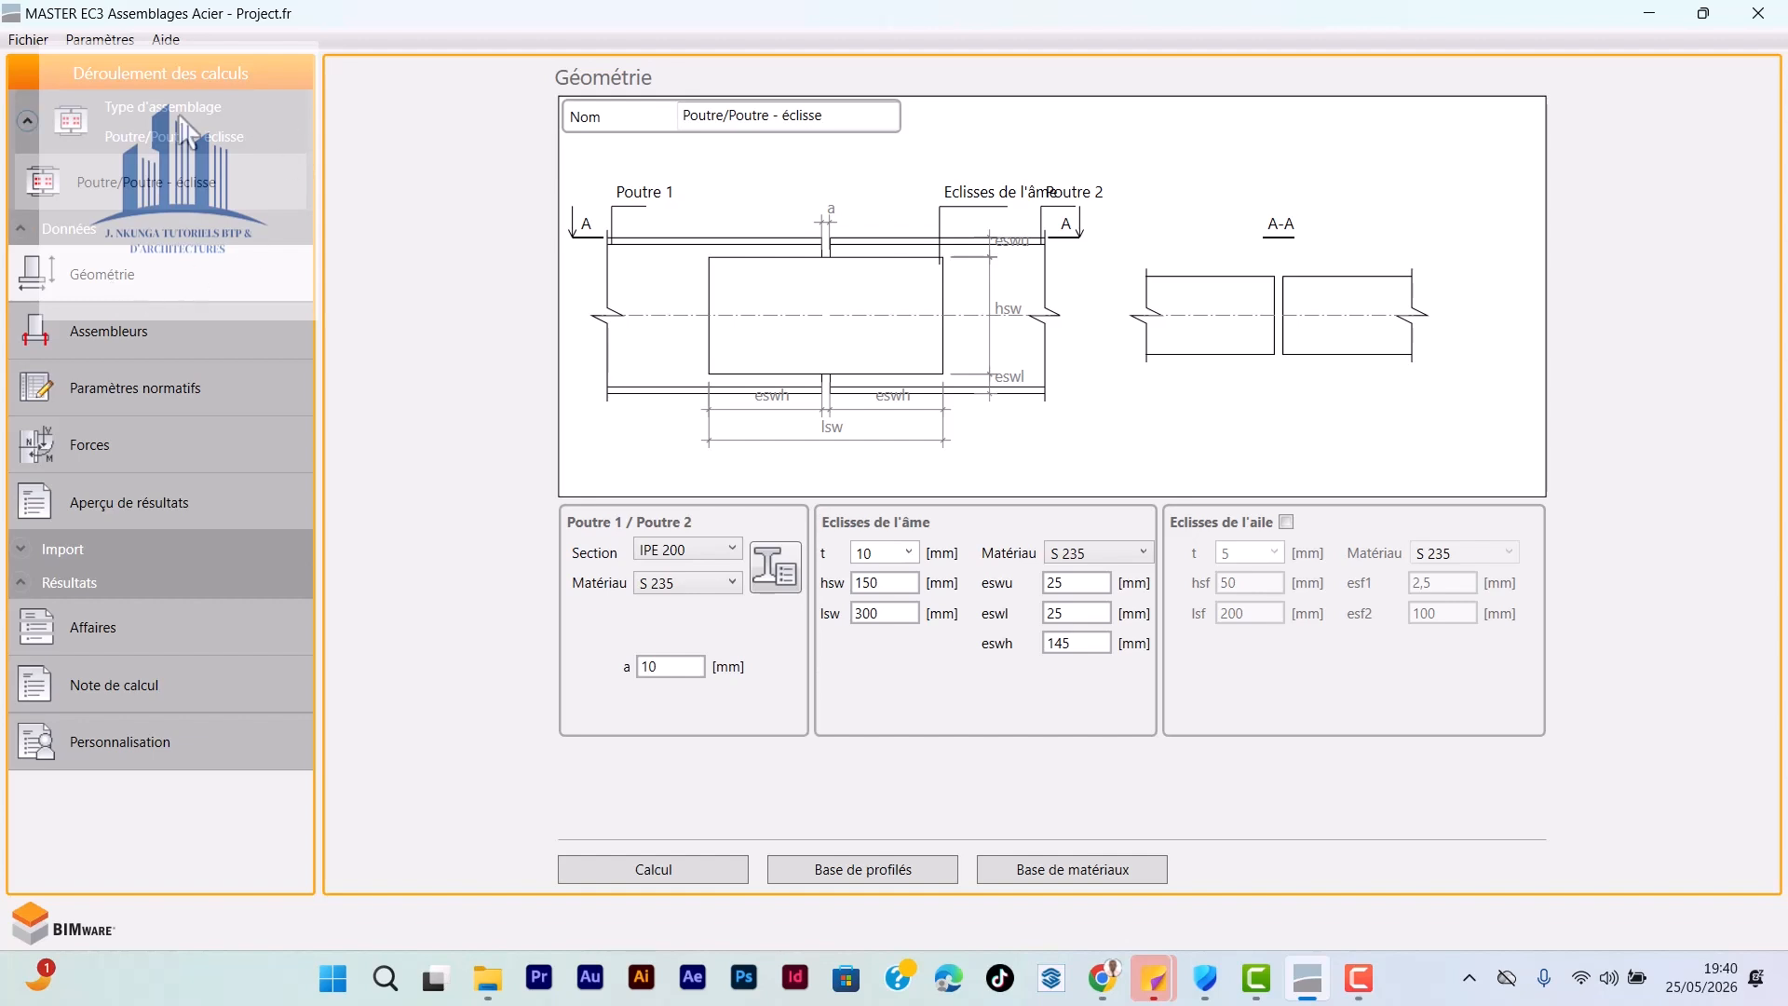
left_click(132, 182)
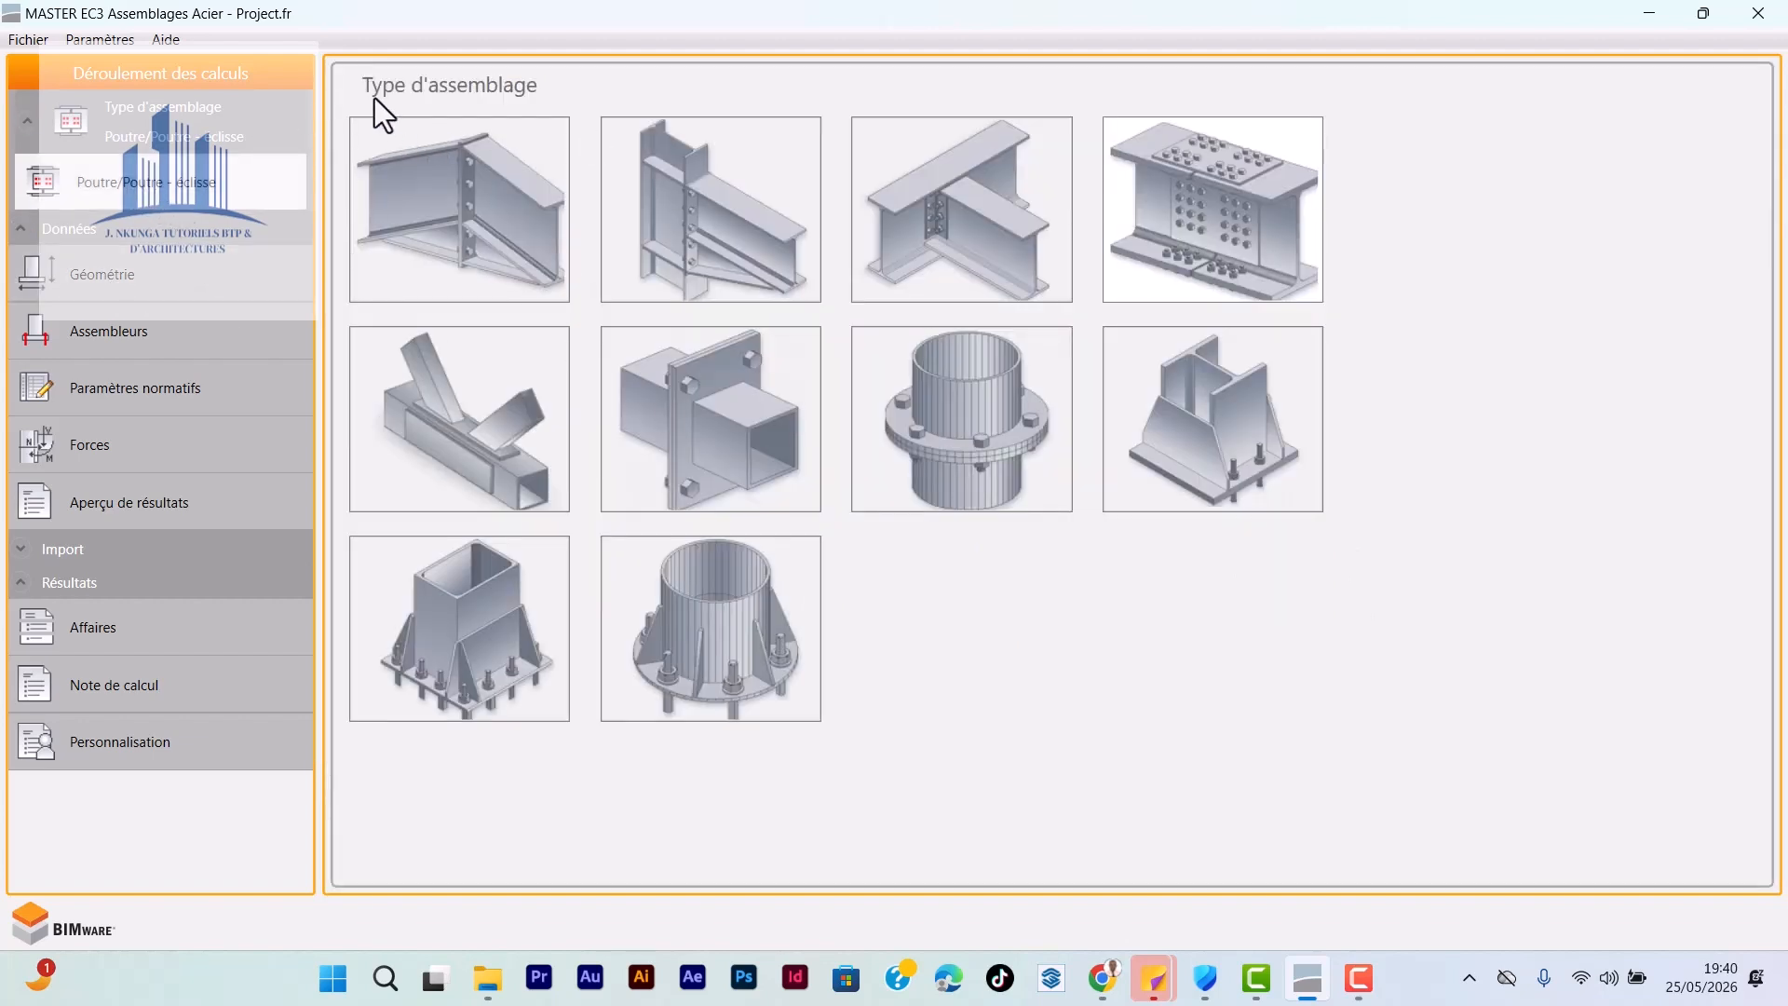
left_click(1223, 223)
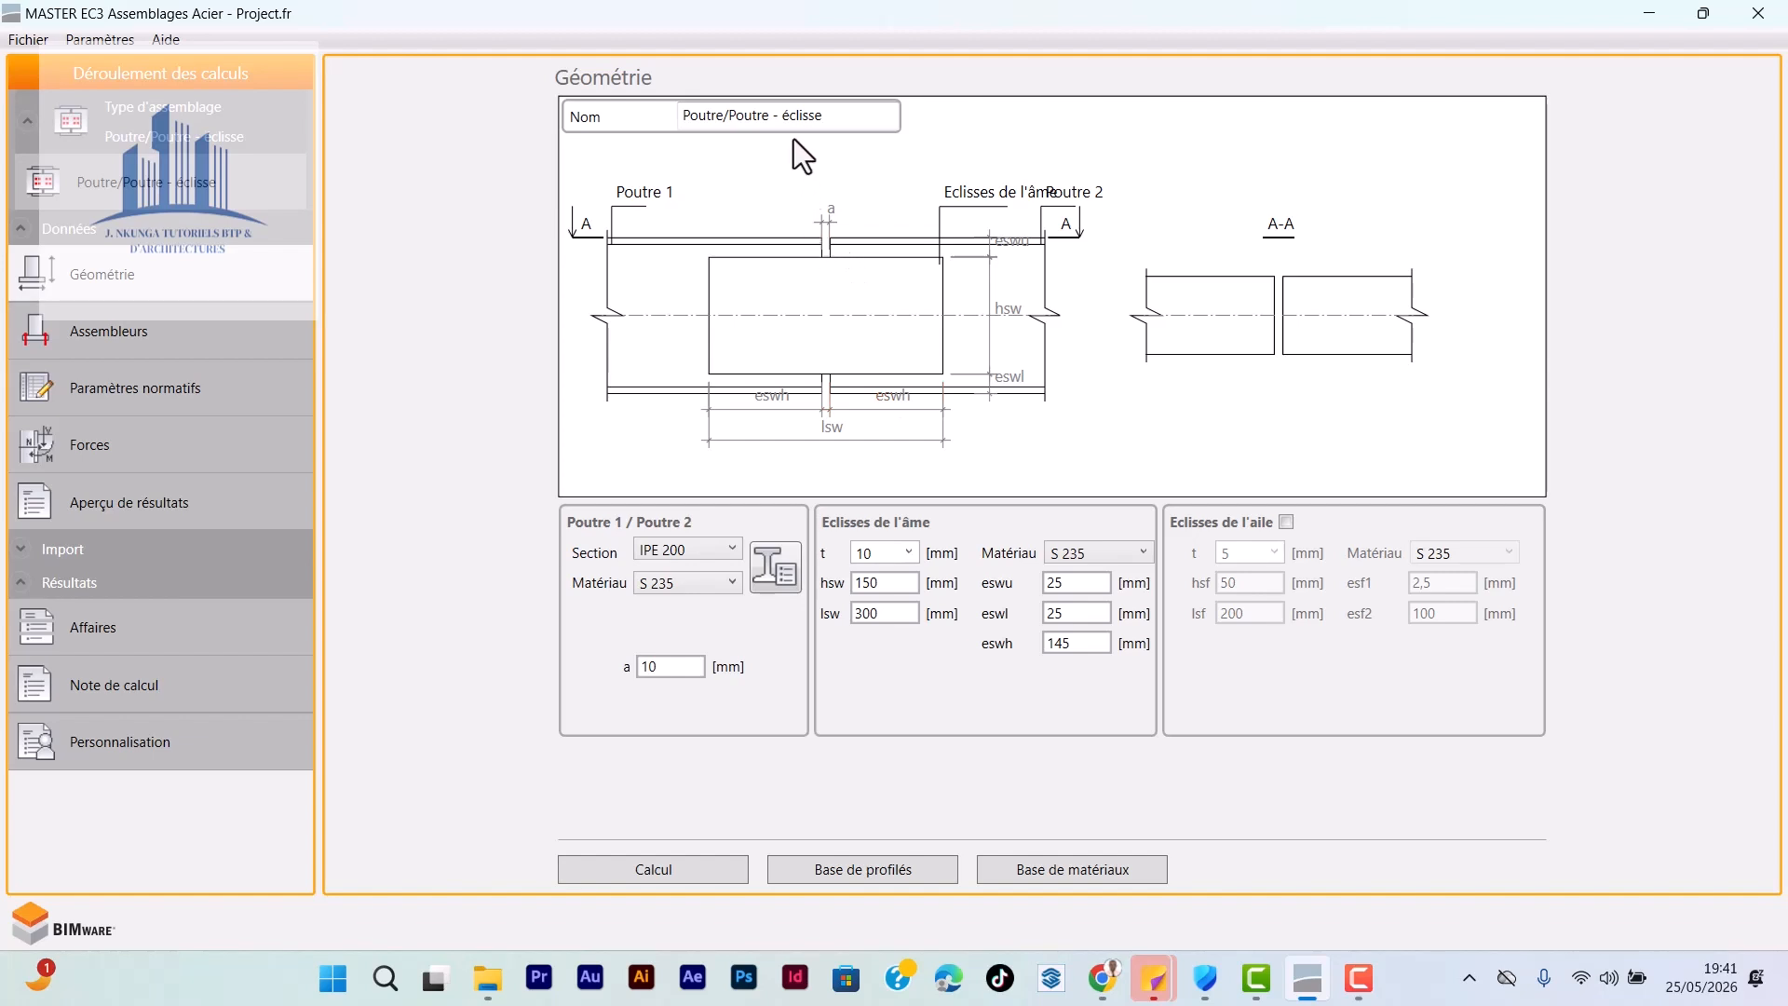
Step: Choose section IPE 200 and material S 235 for Poutre 1 and Poutre 2
left_click_drag(826, 114, 706, 102)
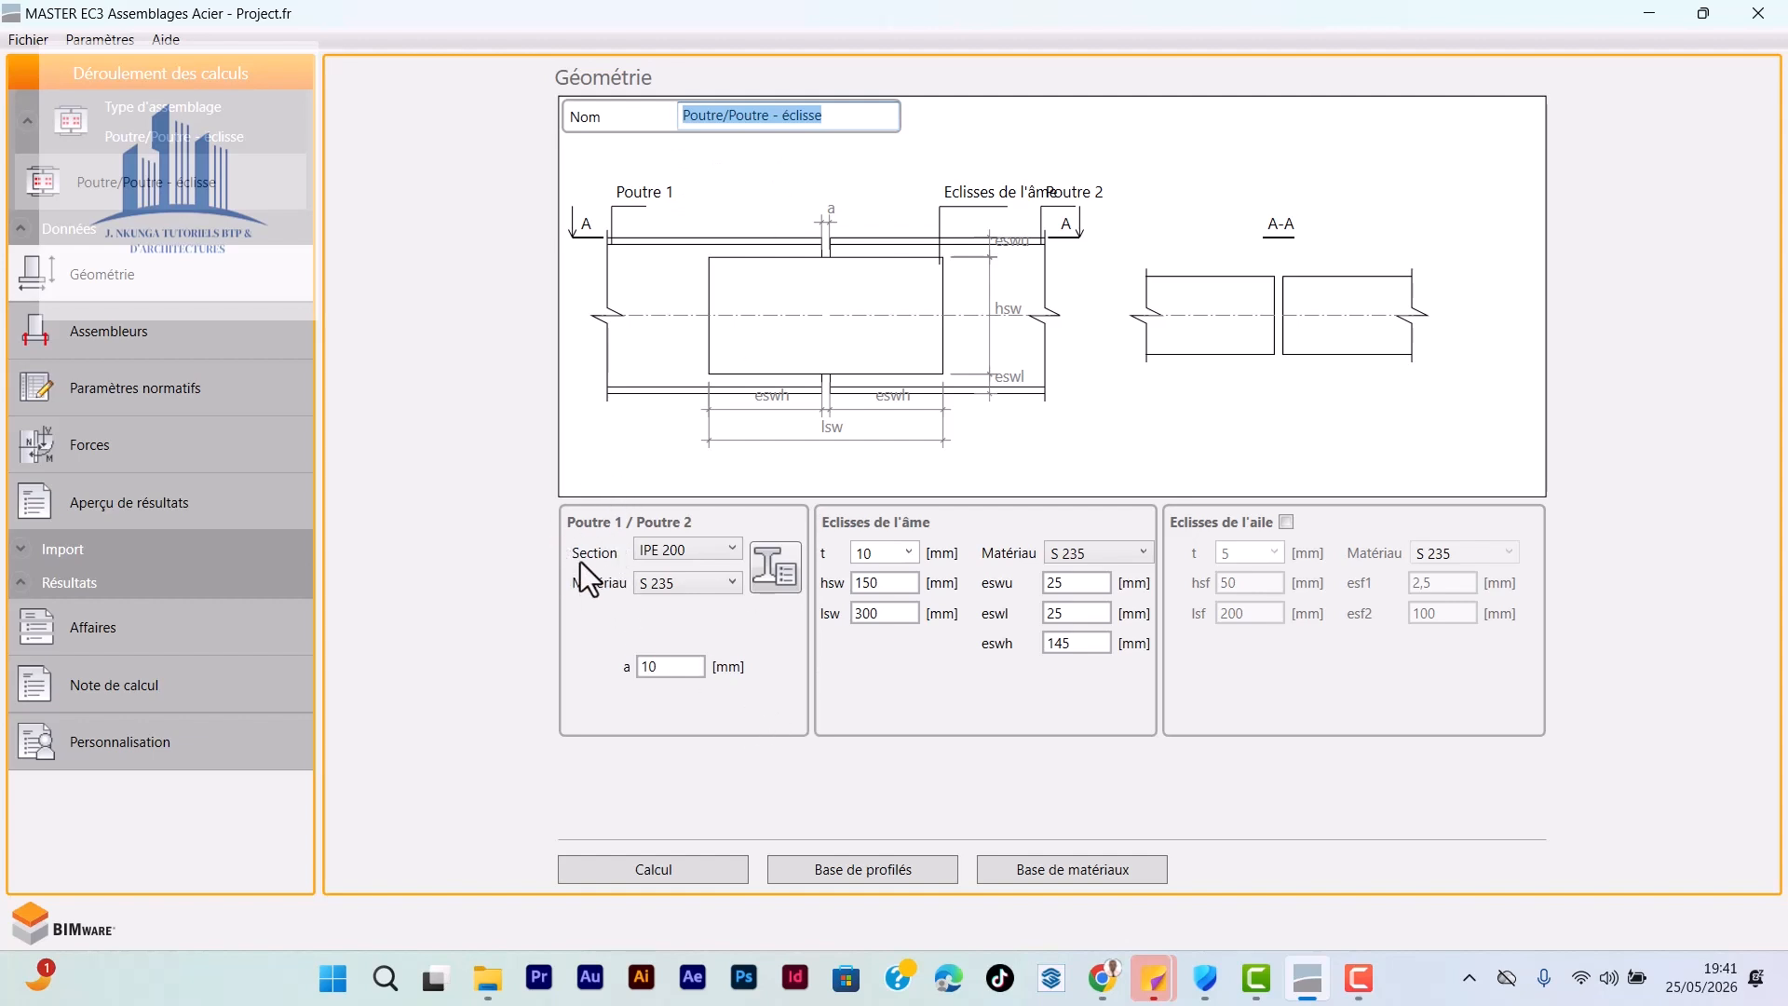
left_click(726, 549)
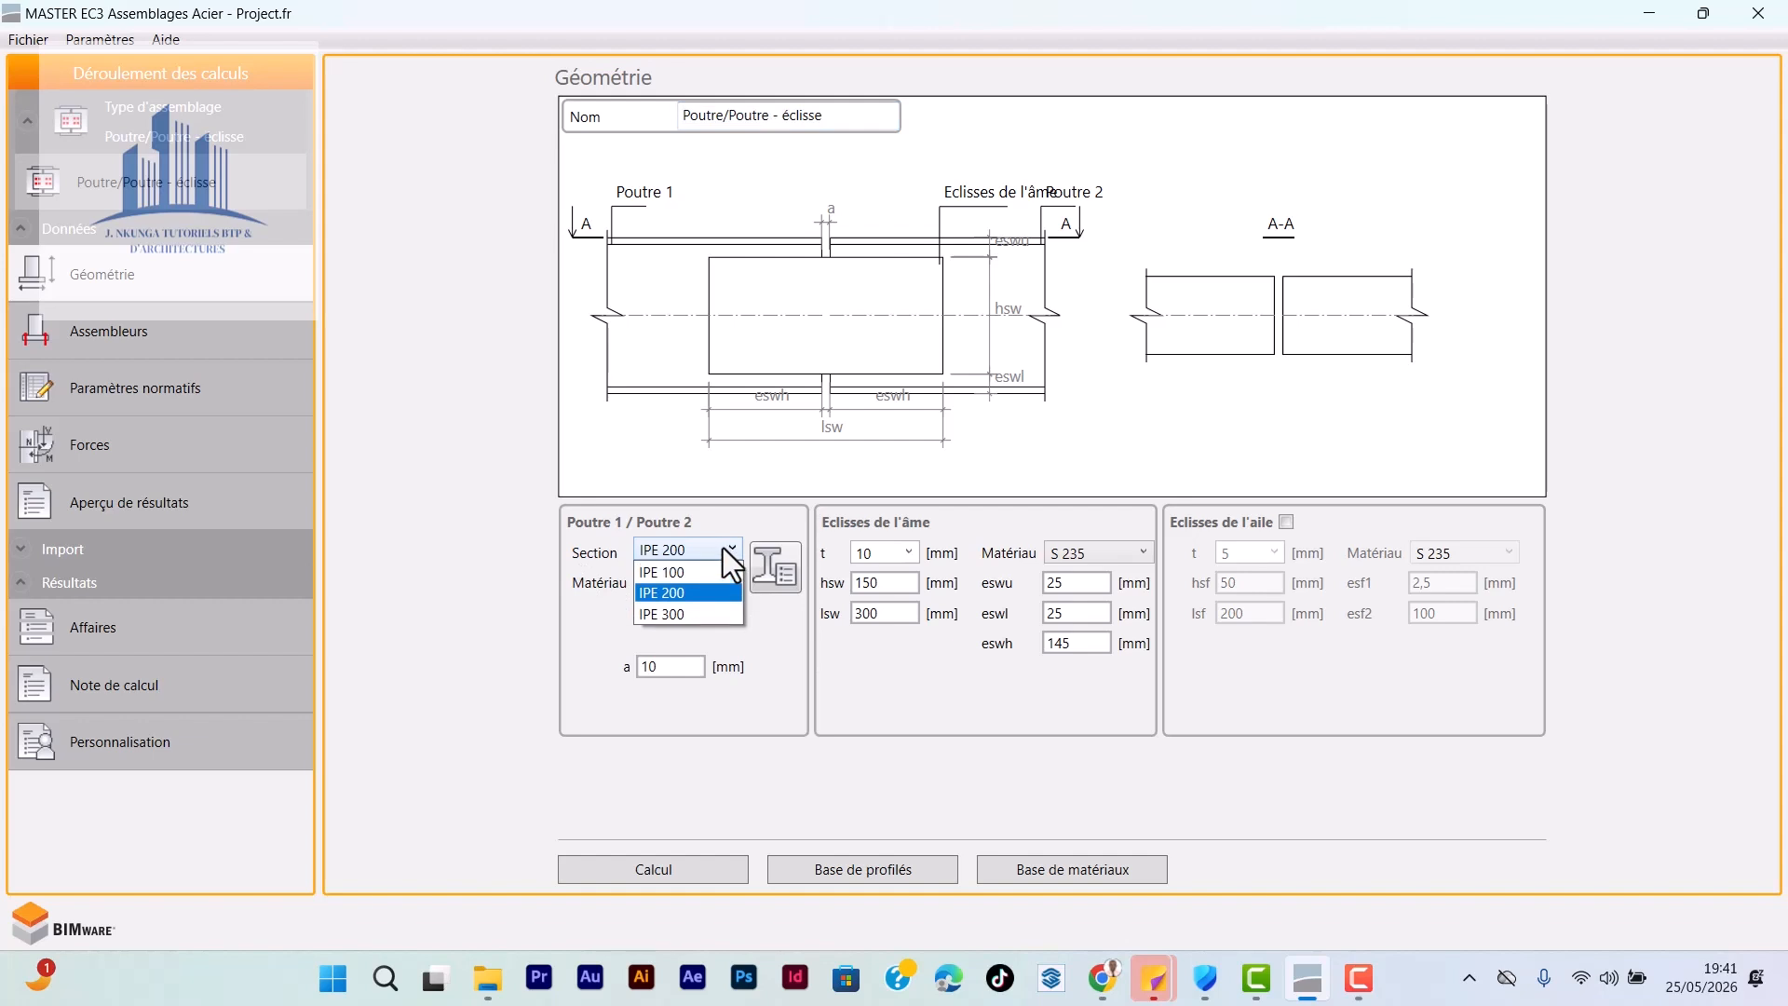
left_click(694, 598)
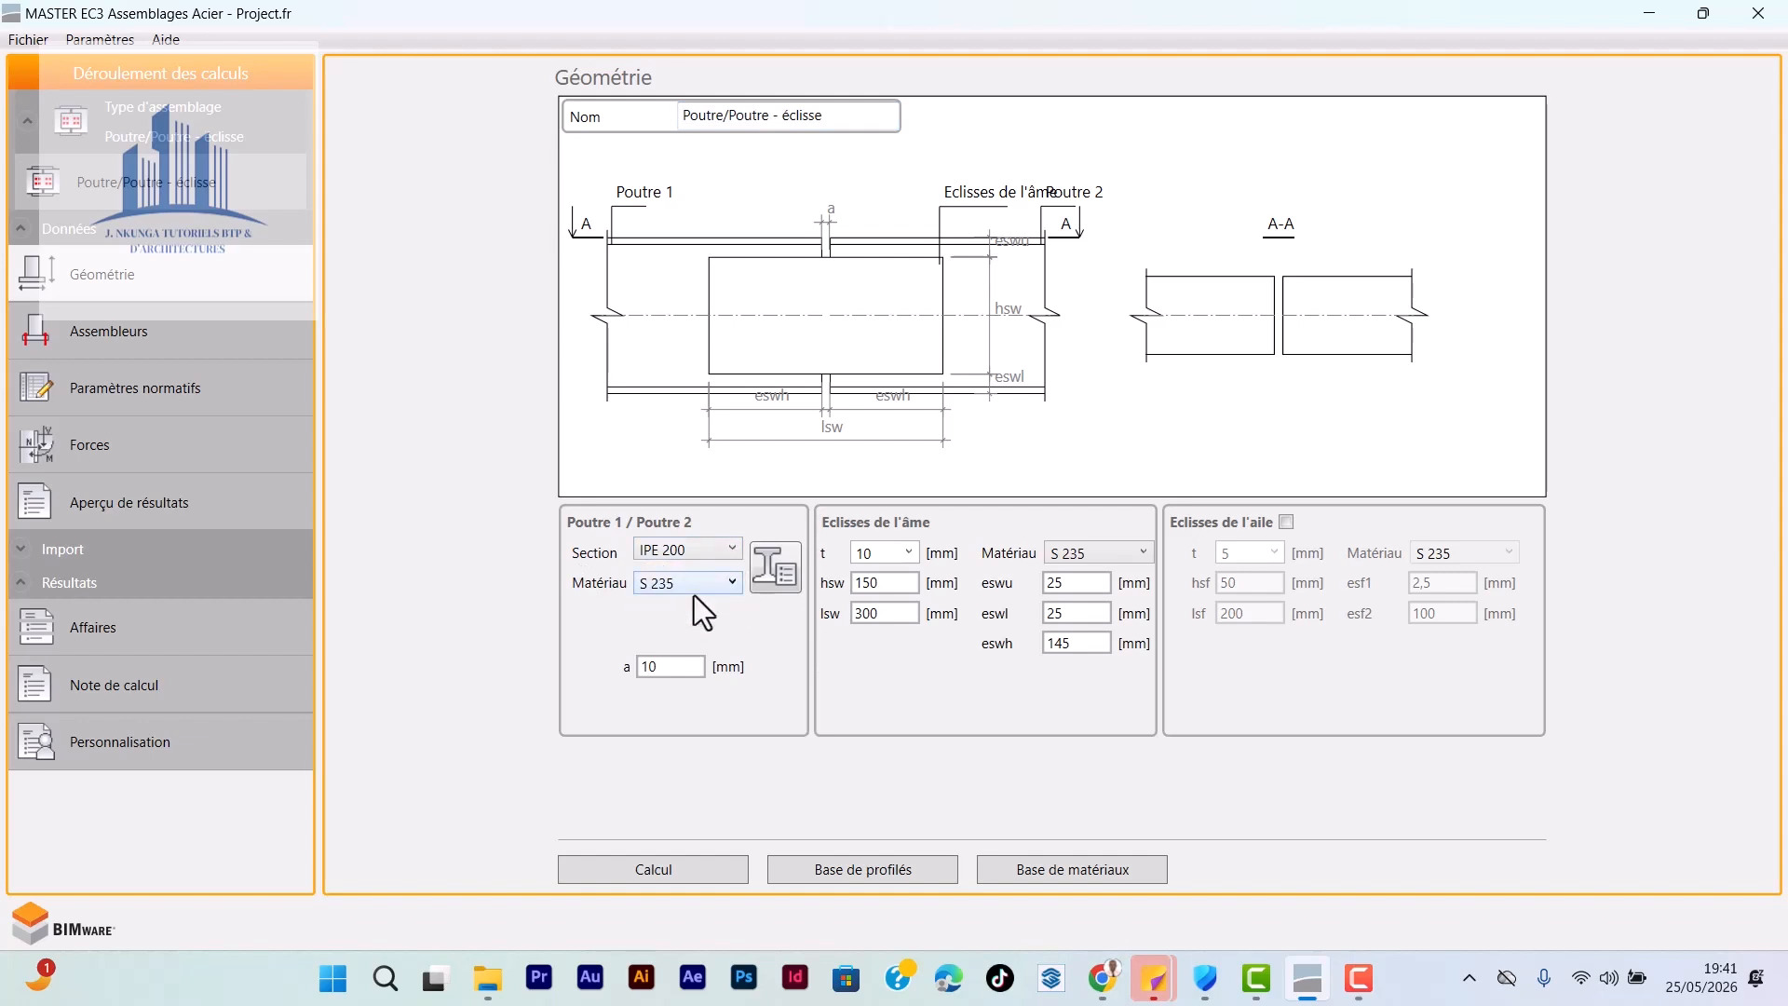
left_click(724, 577)
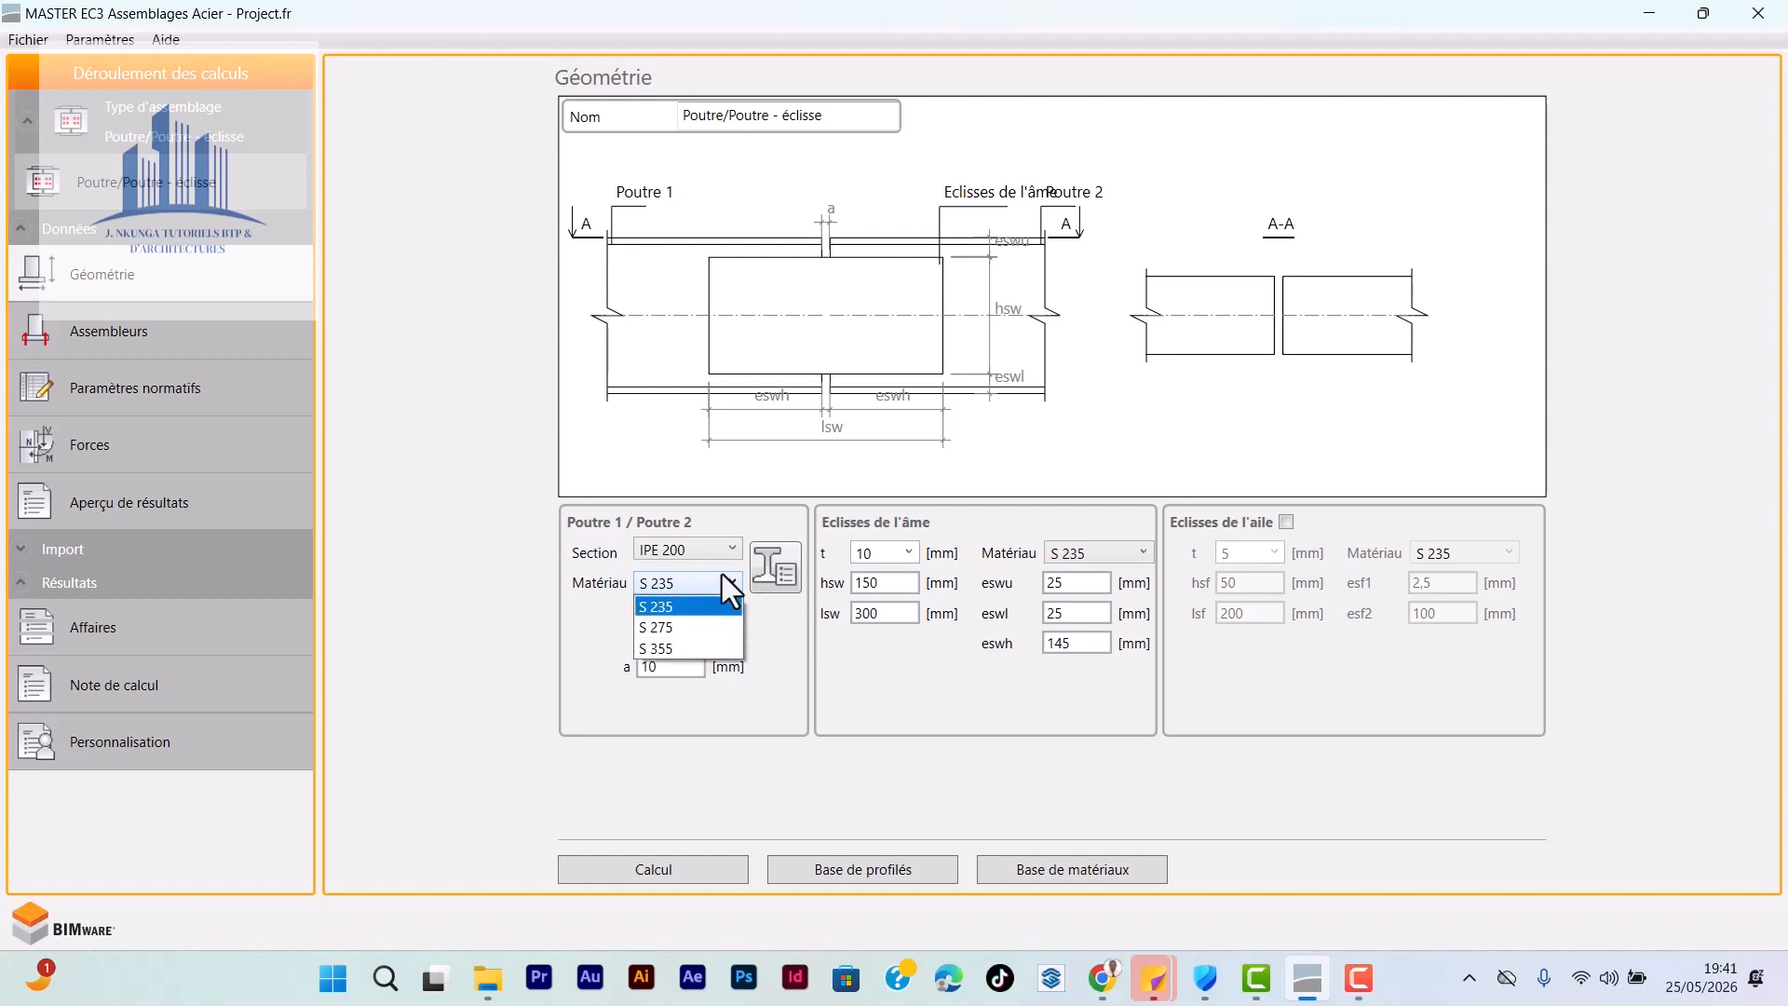
left_click(679, 608)
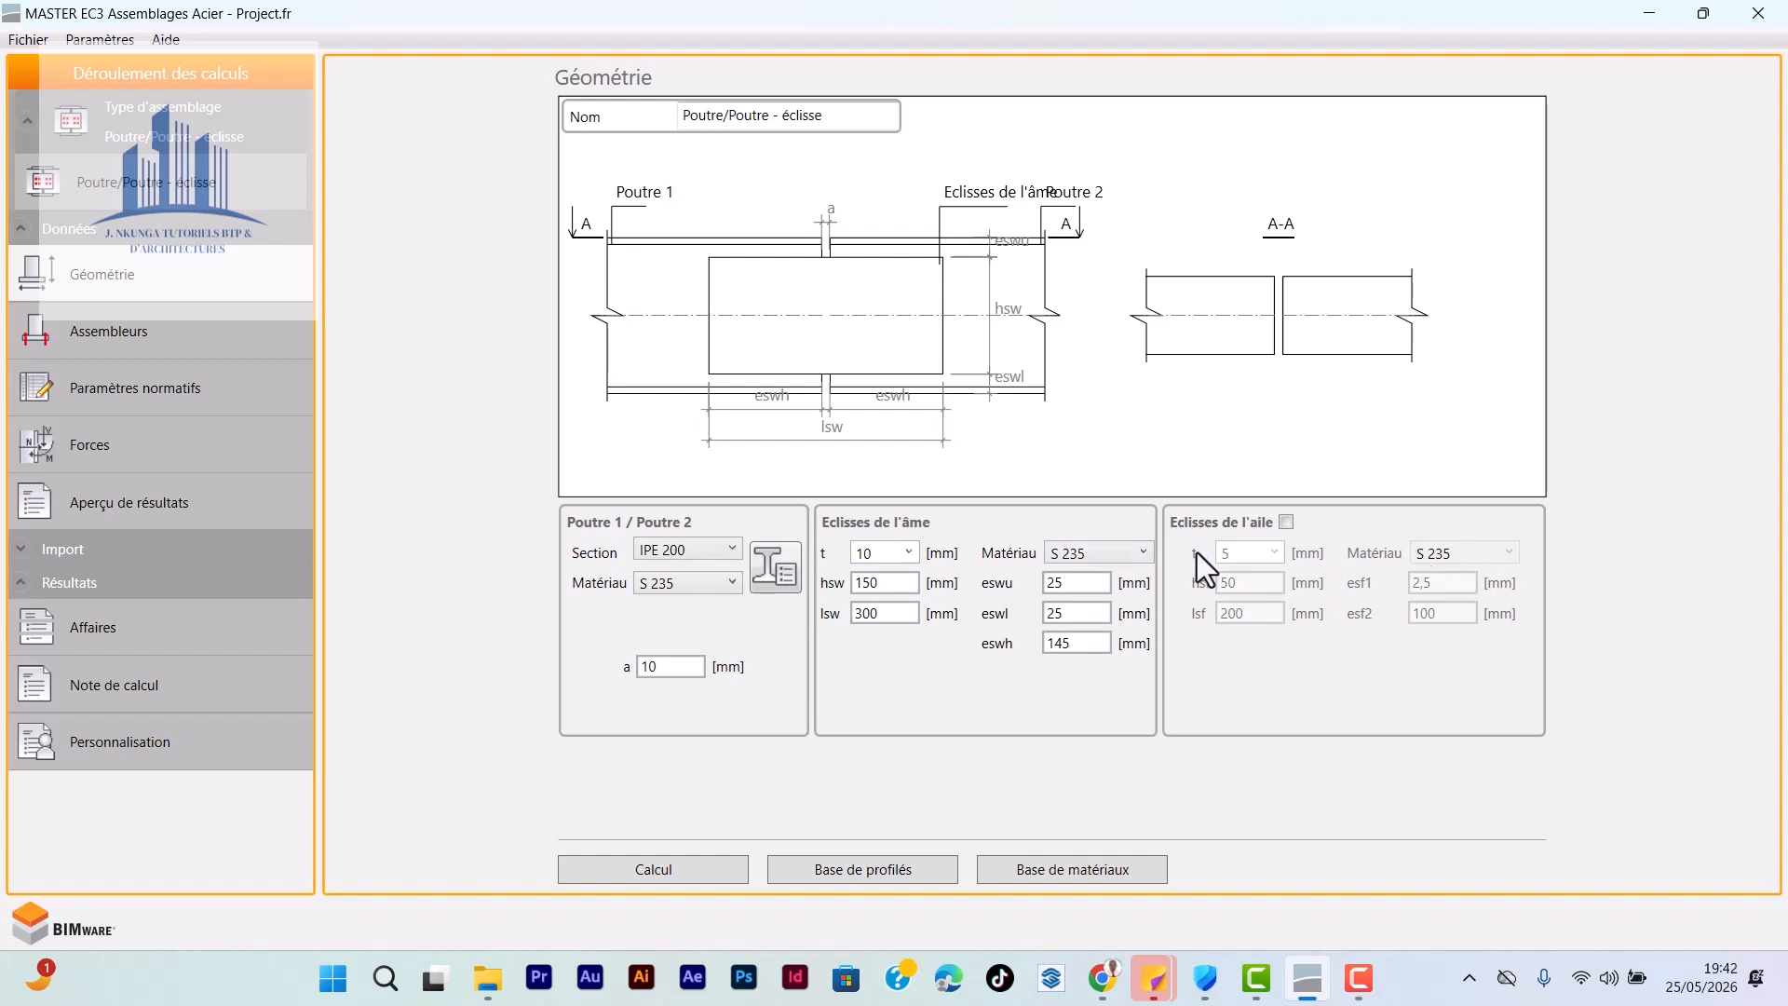
Step: Try the welded option (Soudé) for Poutre 1 and Poutre 2 in the fasteners, and return both to bolted (Boulonné)
left_click(98, 329)
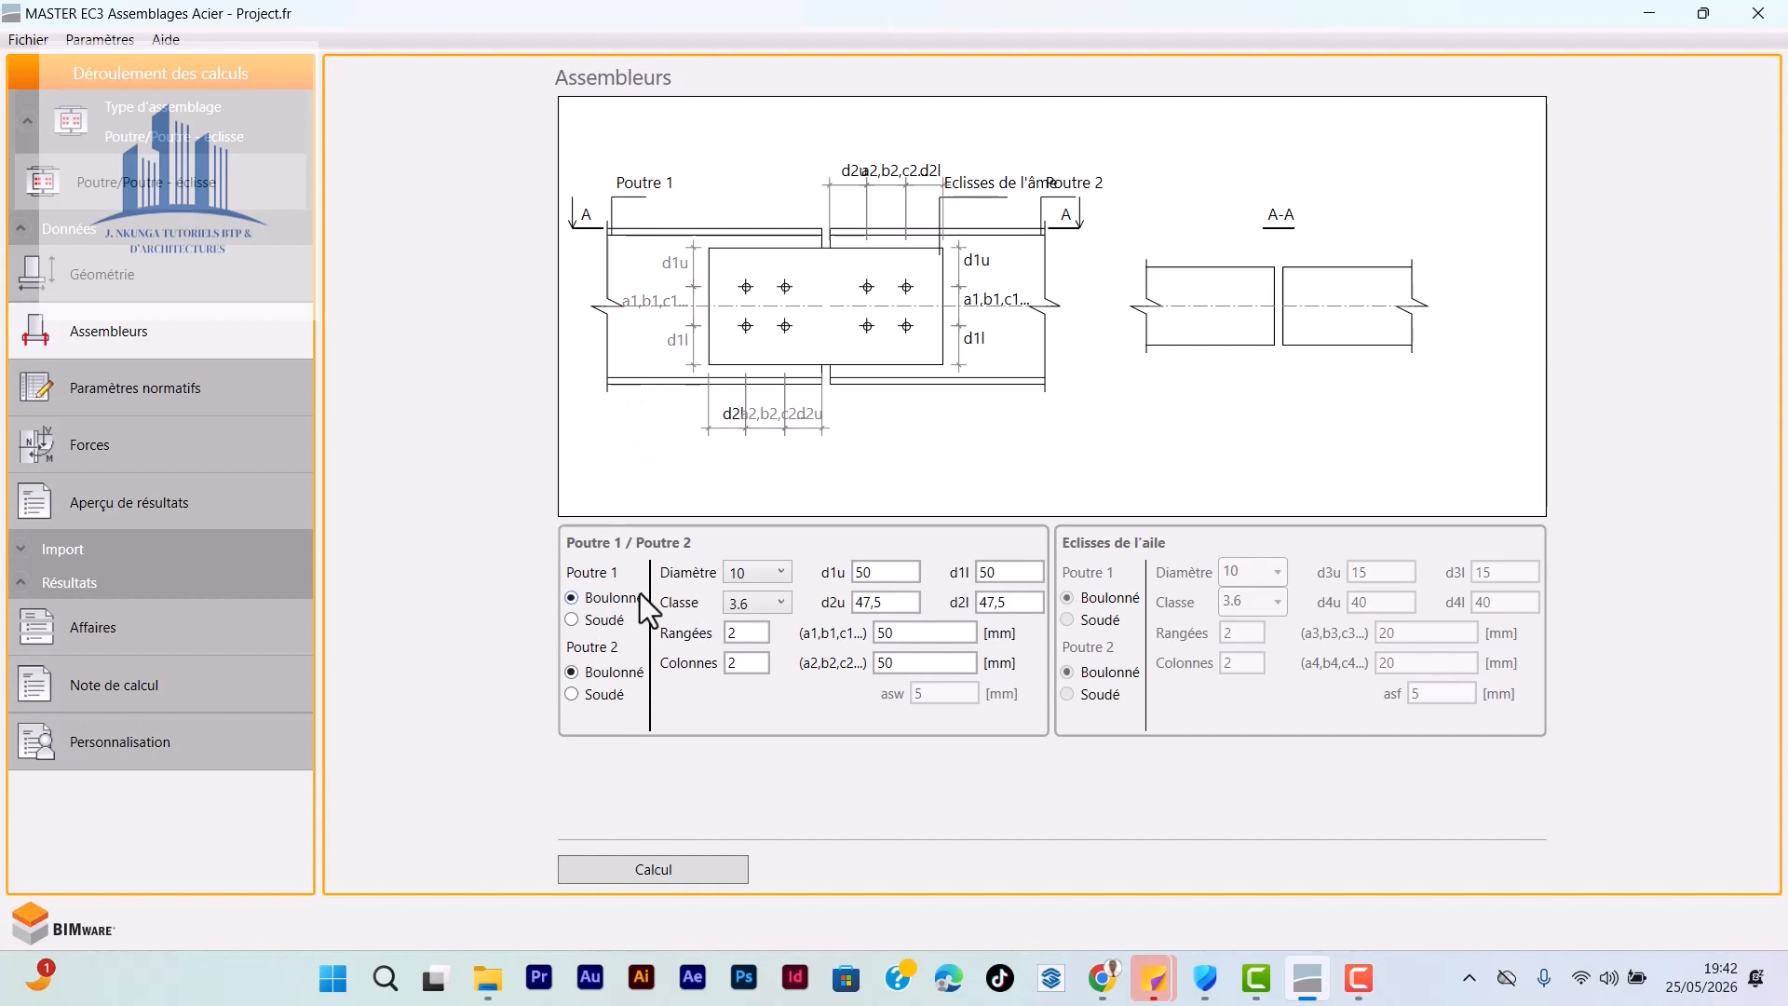
left_click(572, 620)
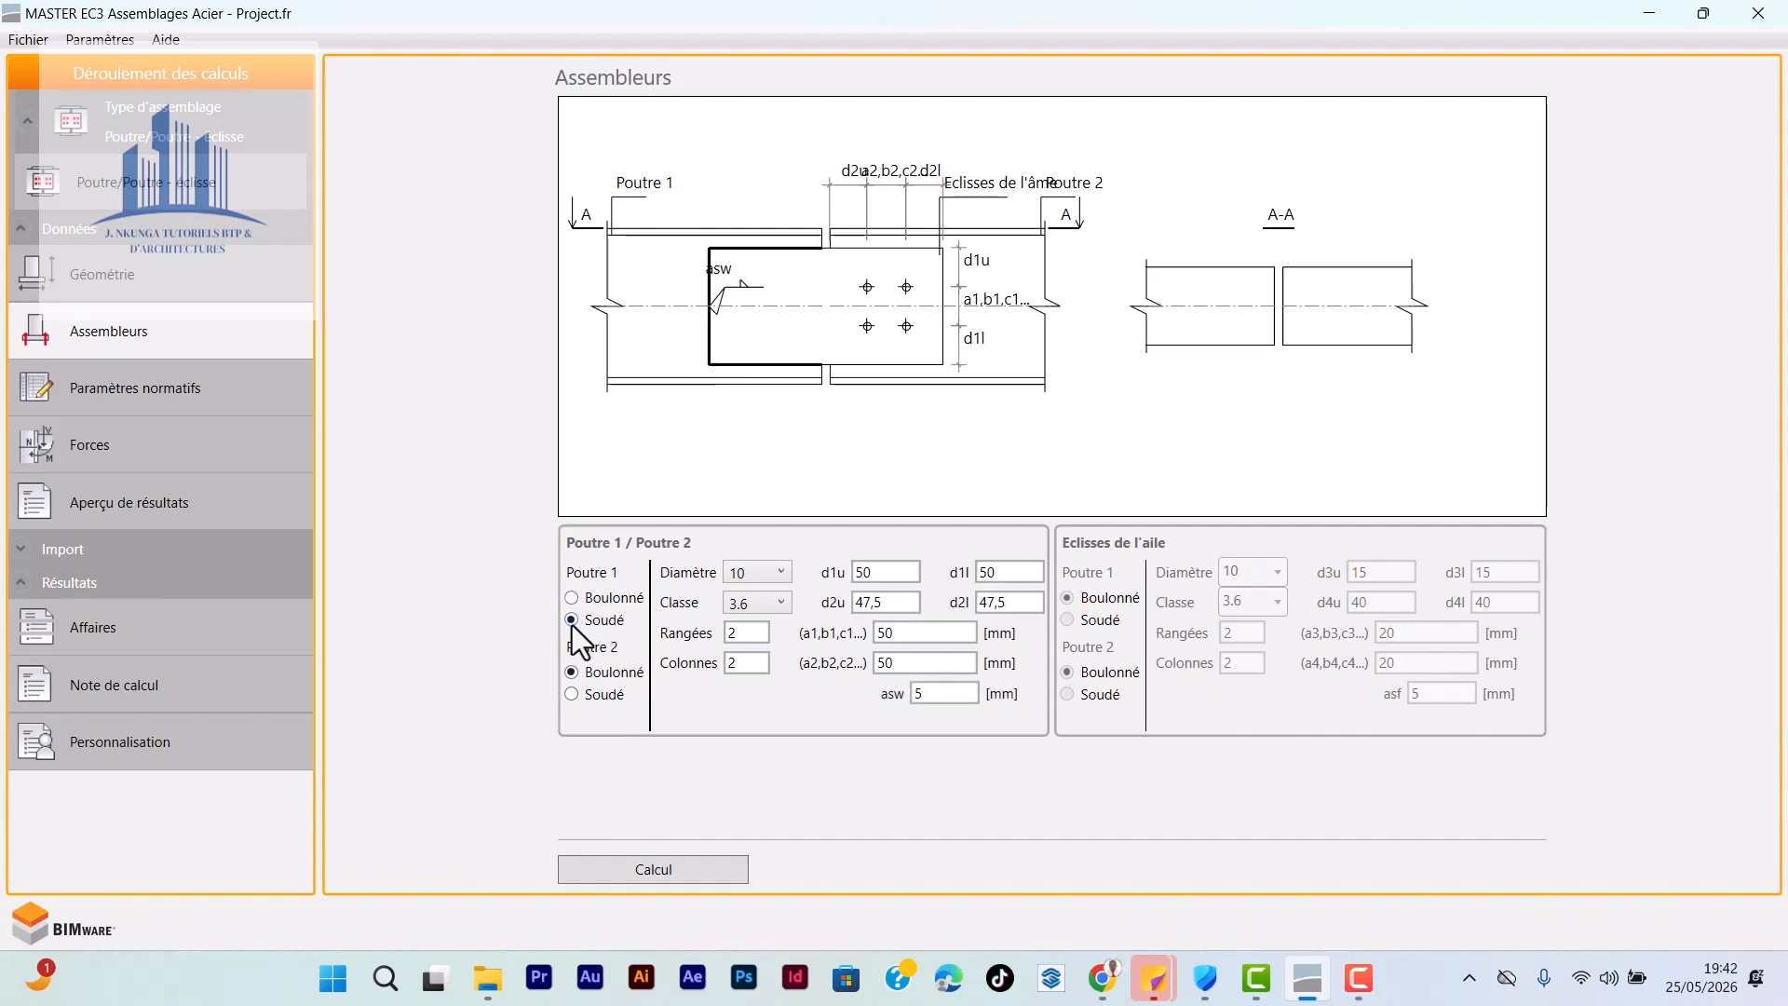
left_click(572, 695)
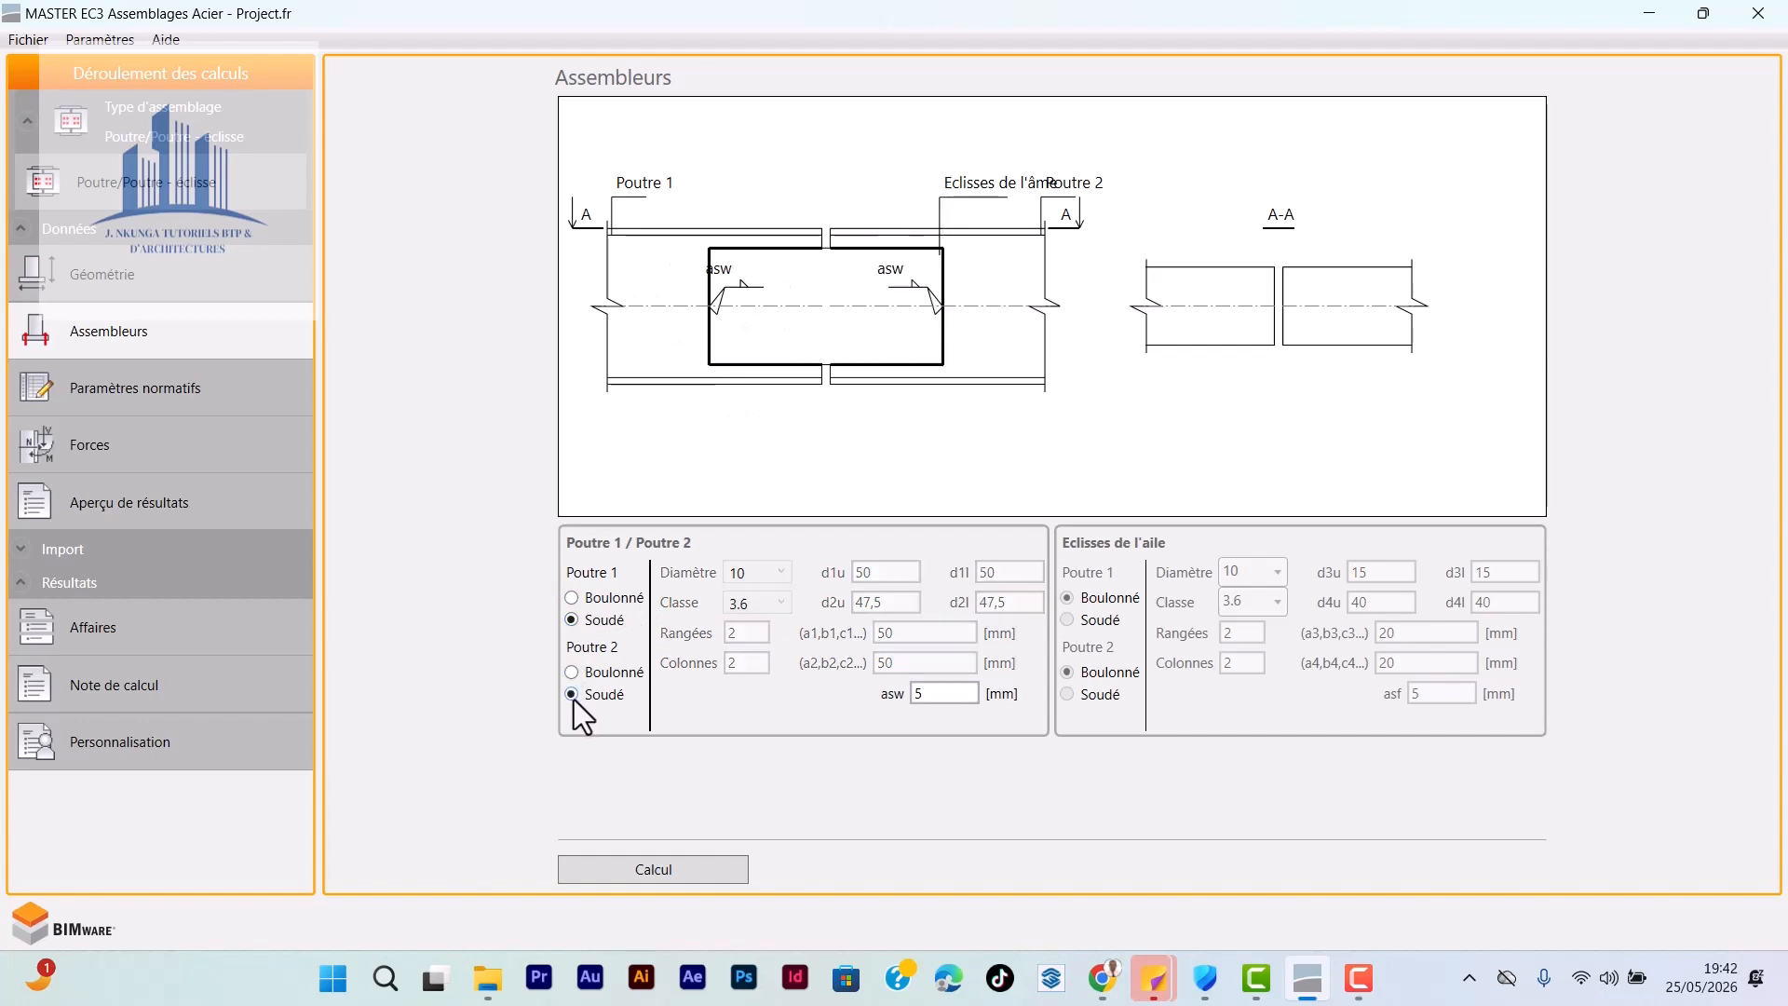
left_click(571, 597)
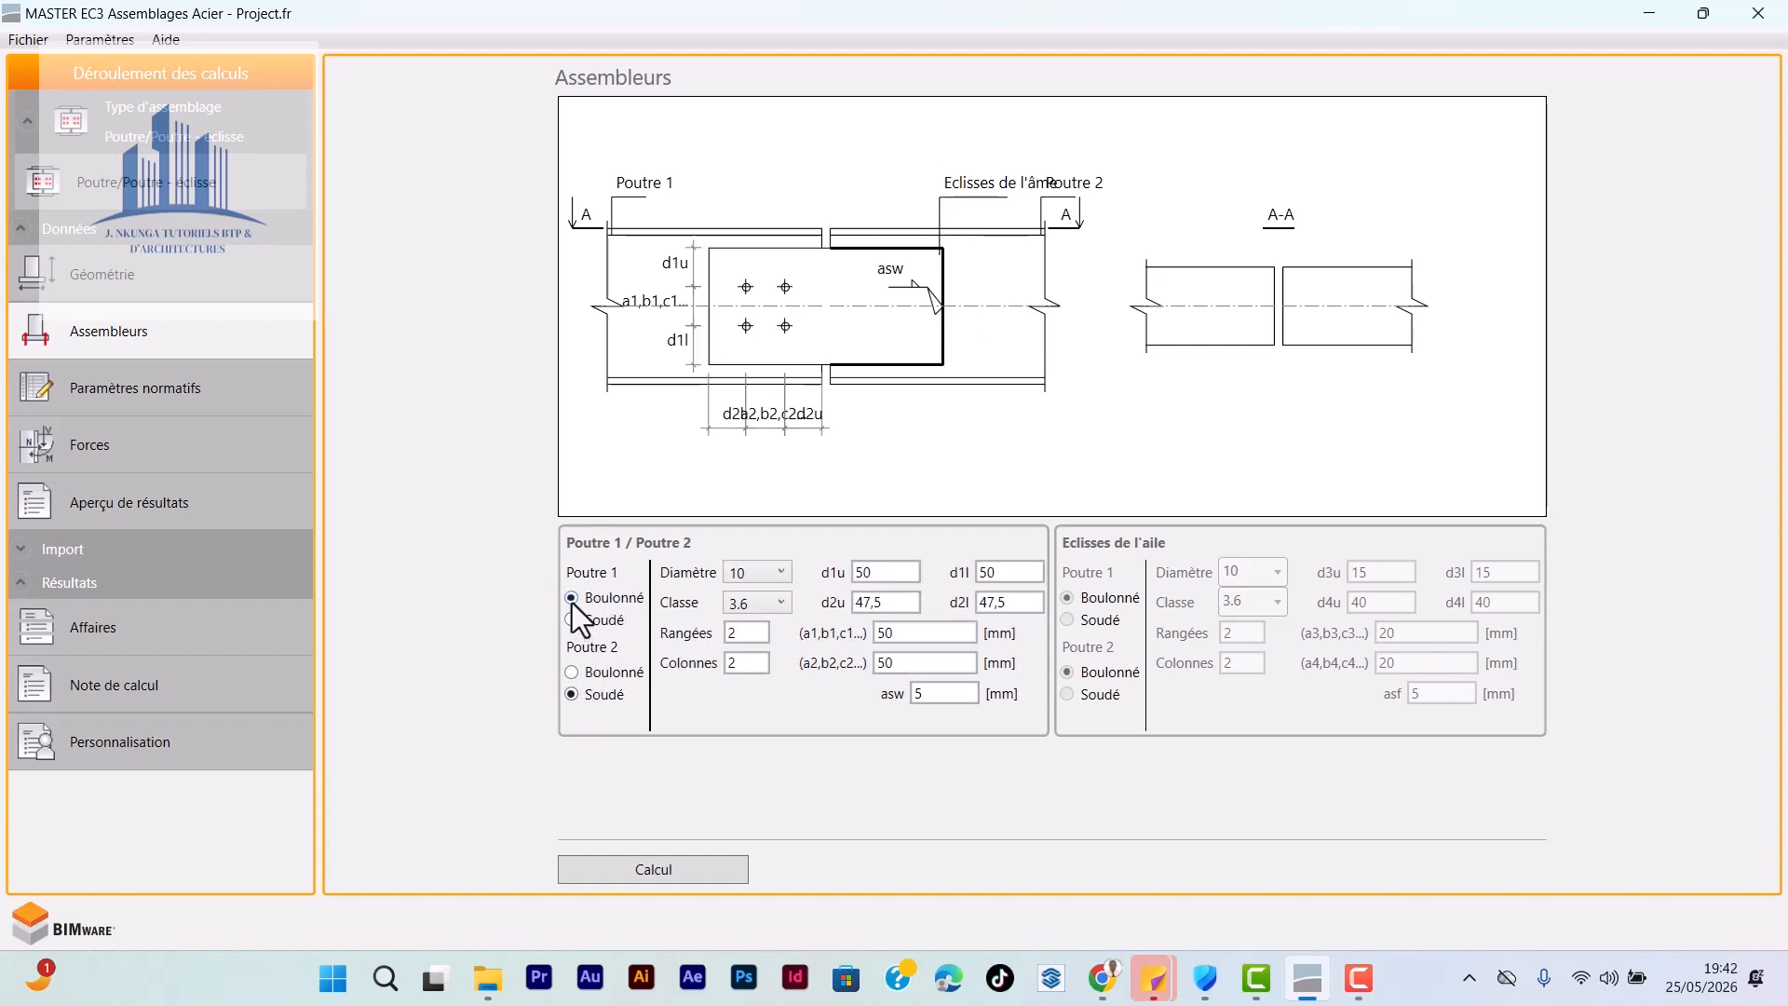
left_click(572, 672)
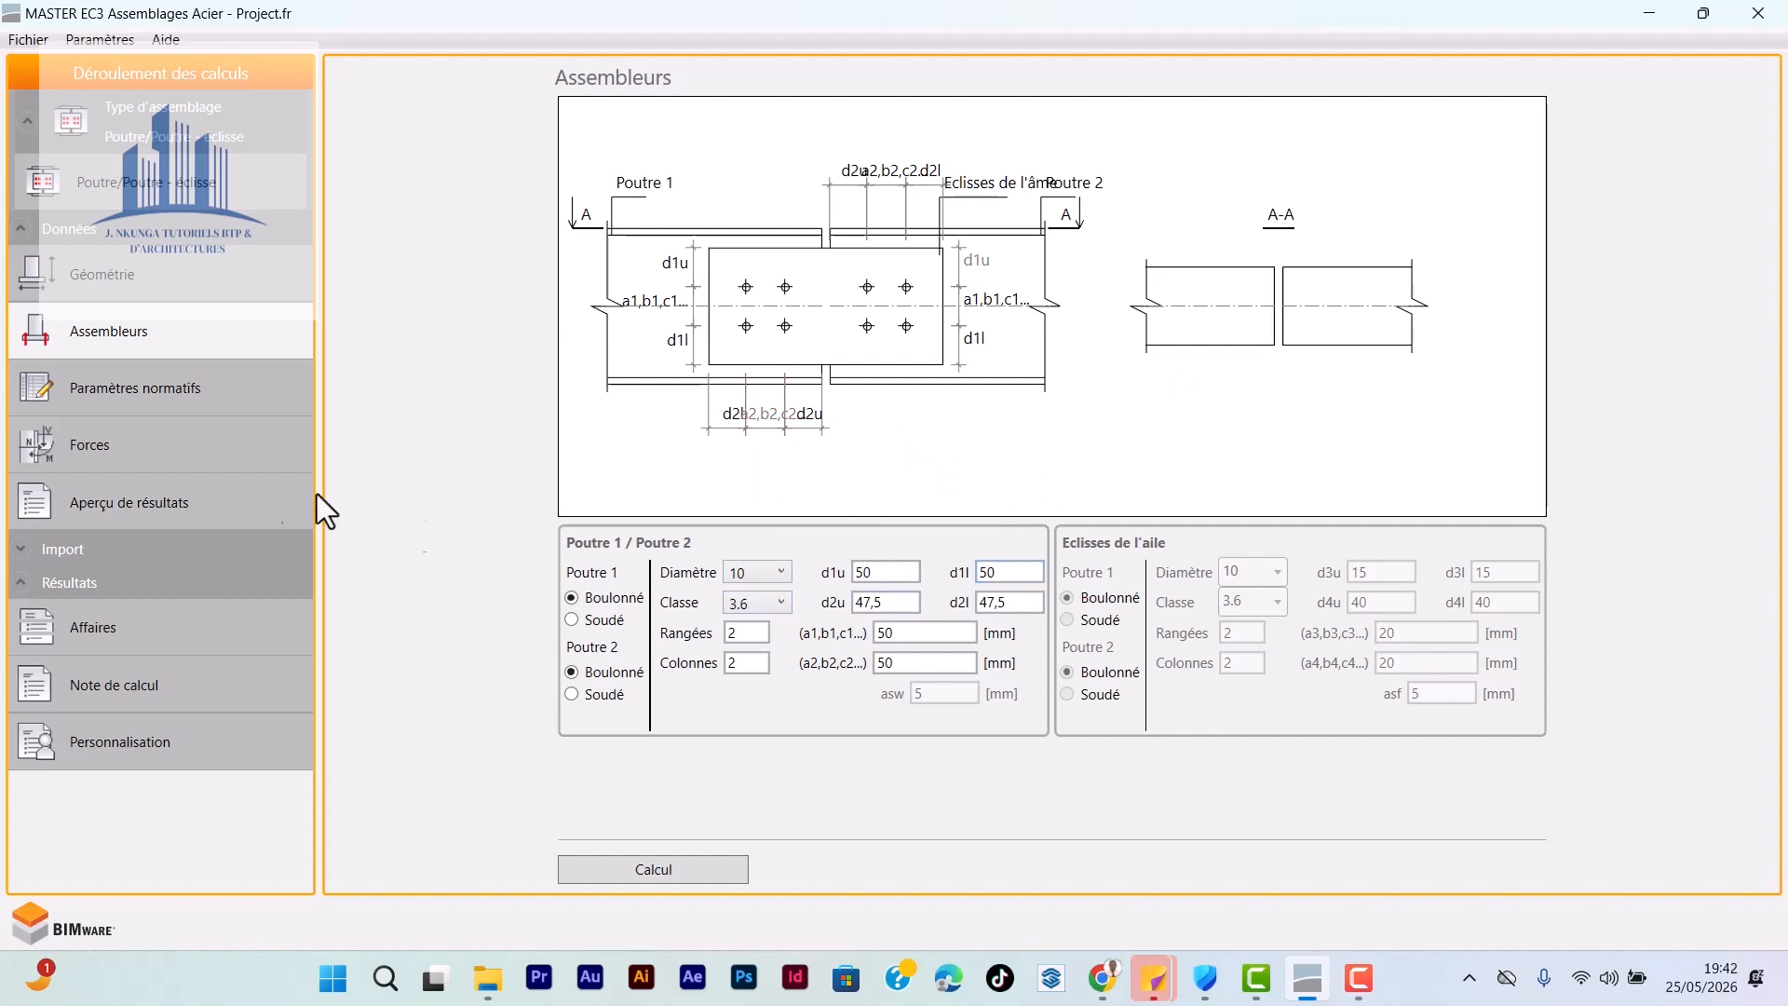
Step: Add the force case Case 1 with N 10 kN, M 15 kNm and V 5 kN
left_click(123, 398)
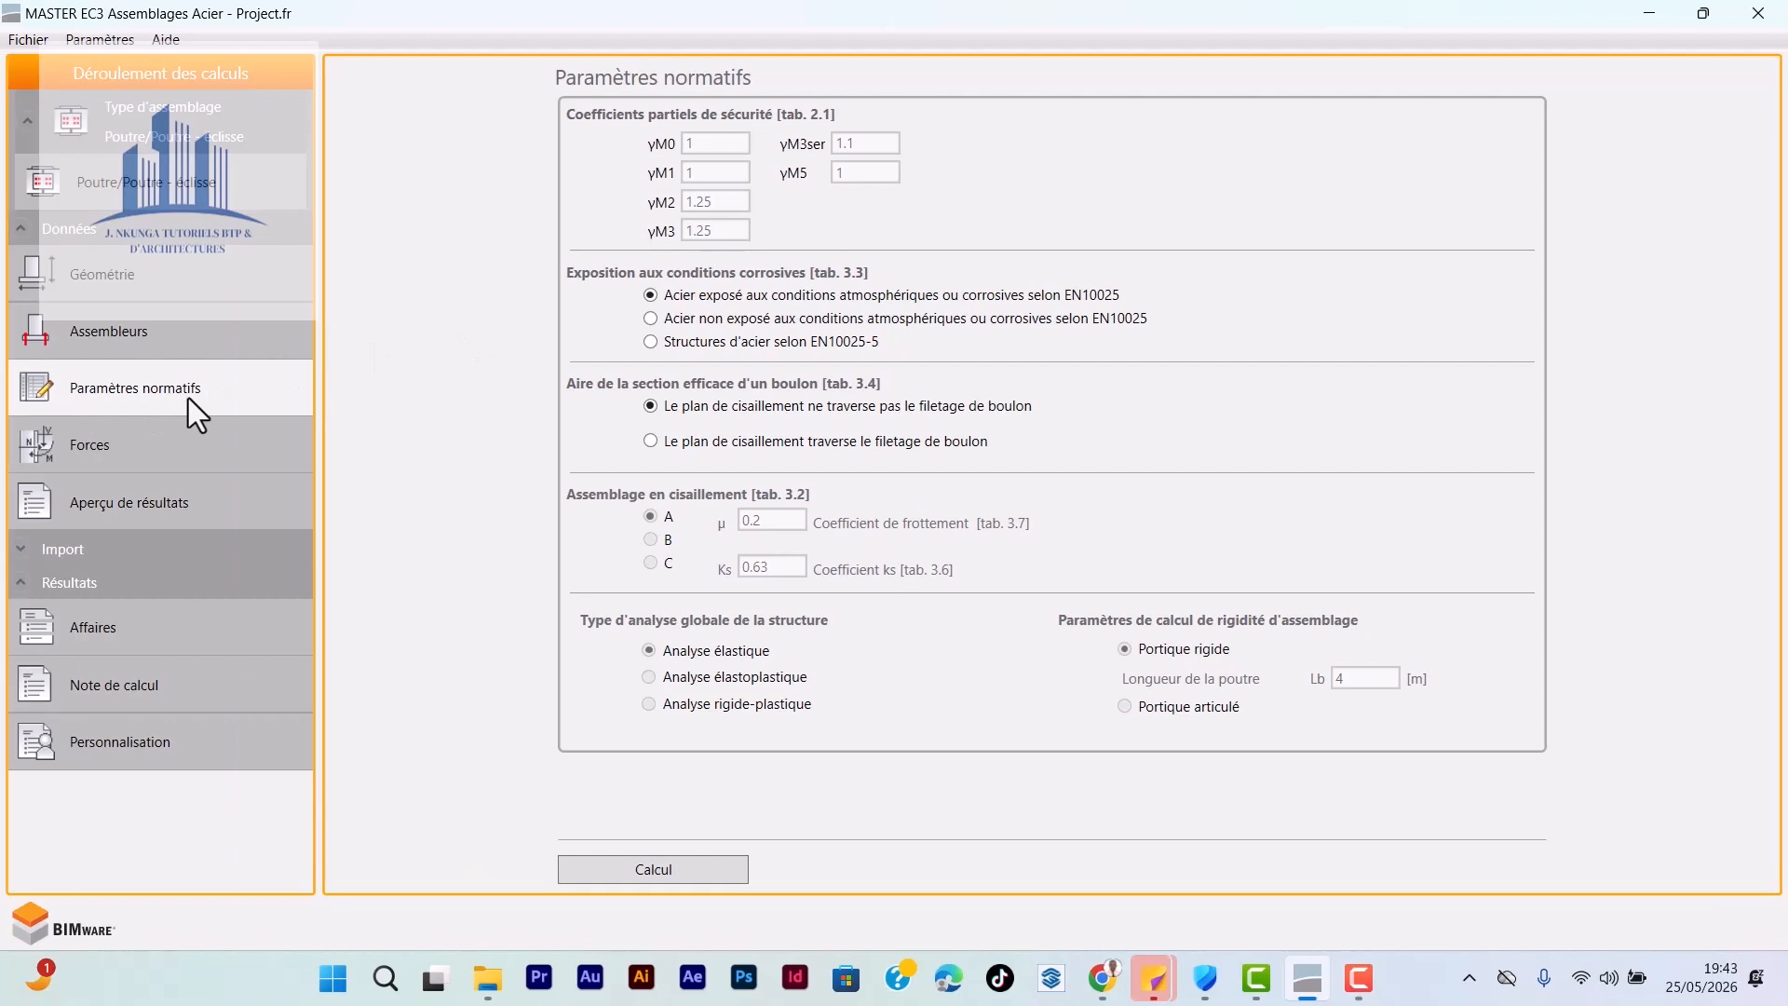
left_click(83, 446)
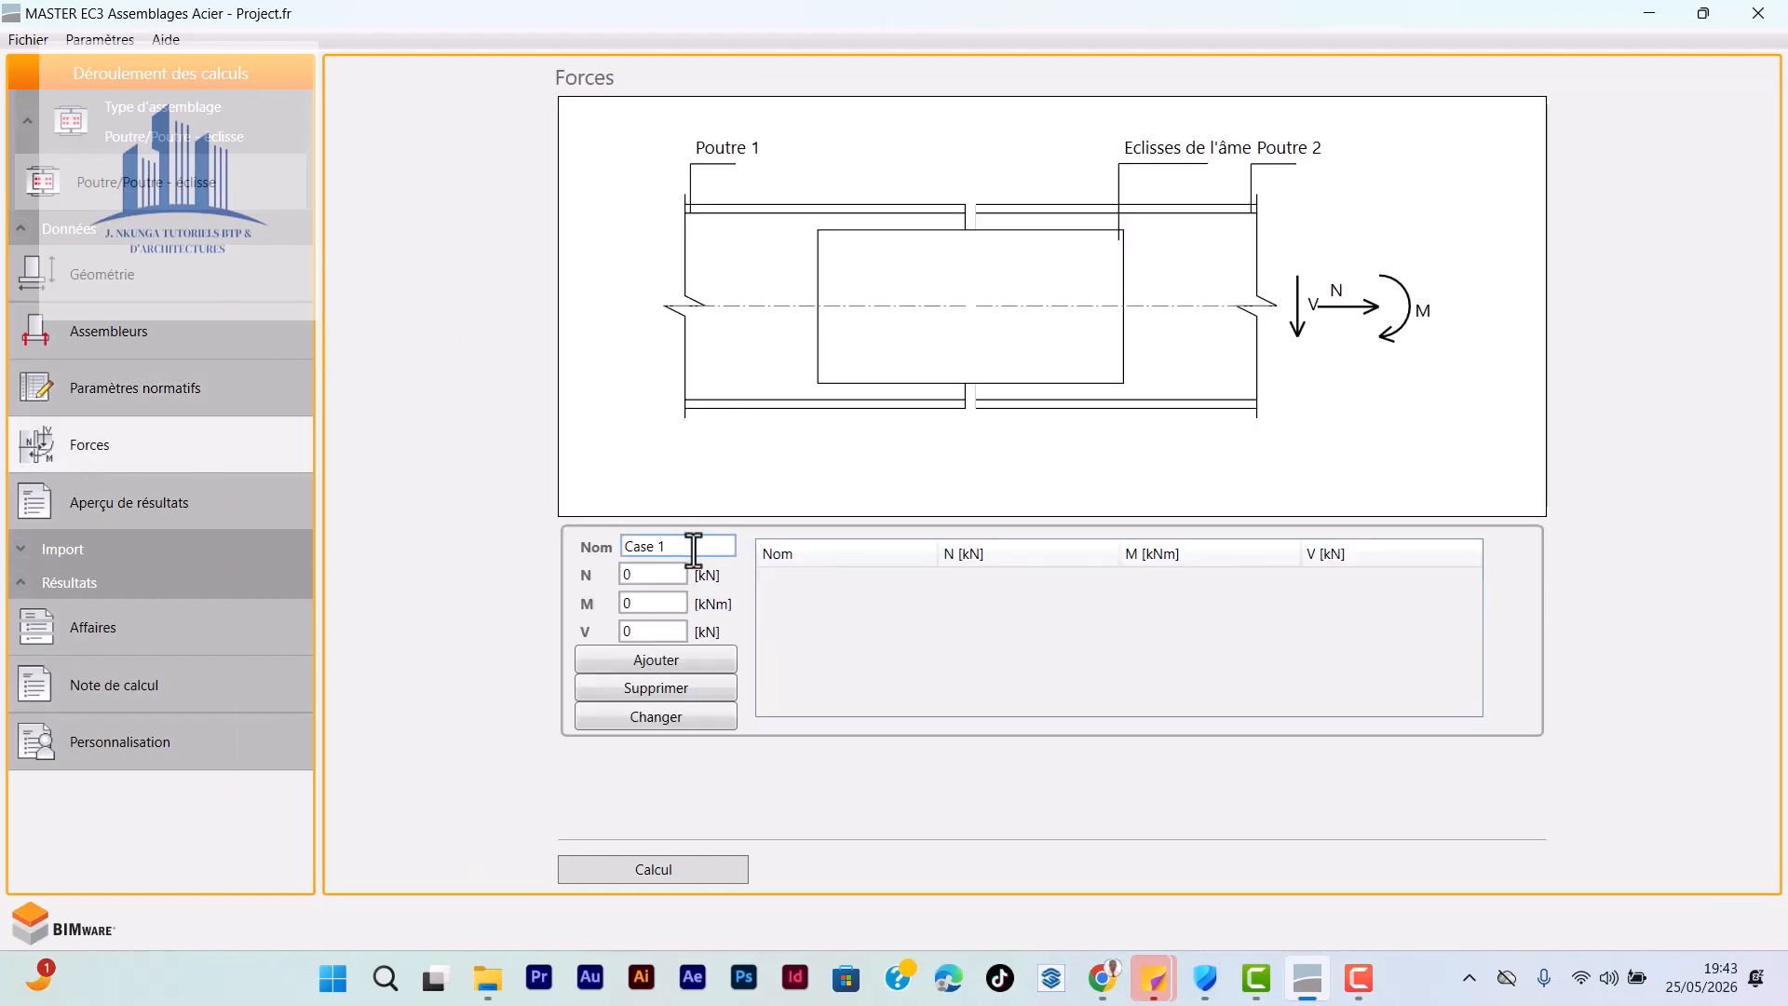
left_click(661, 573)
key("BackSpace")
type("10")
left_click(619, 601)
type("15")
left_click(642, 631)
key("BackSpace")
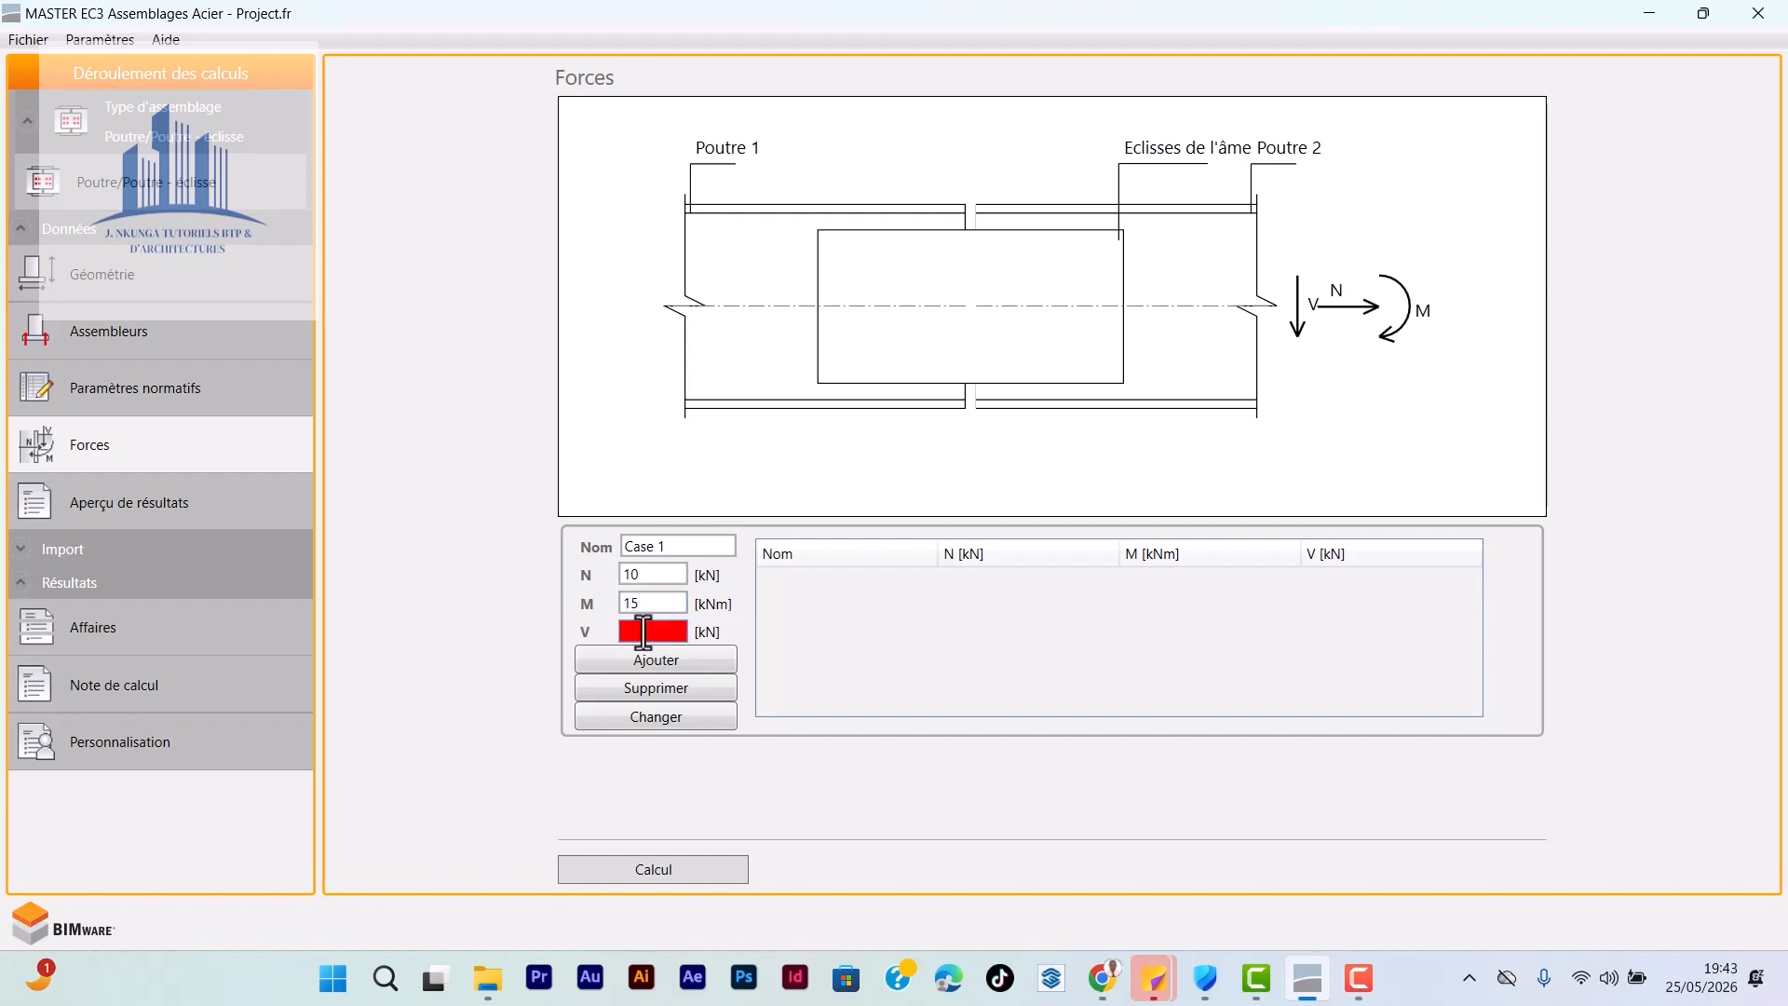
type("5")
left_click(678, 662)
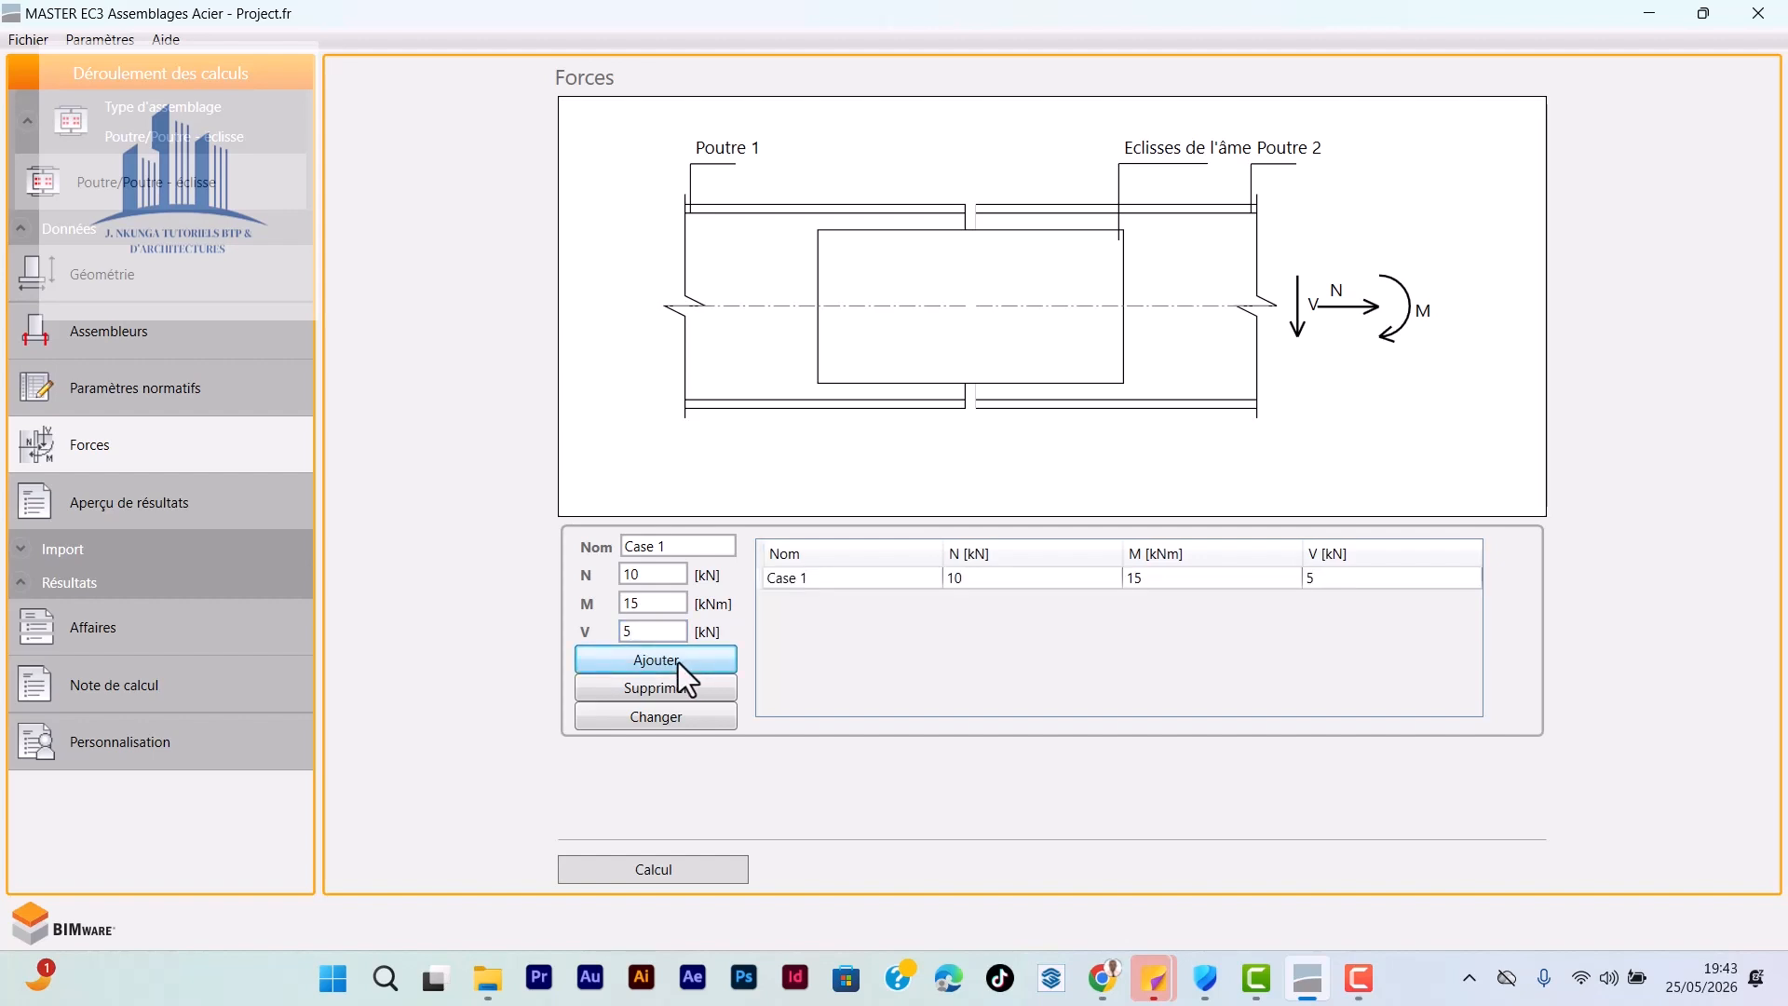
Step: Add a second force case, also named Case 1, with N 5 kN, M 8 kNm and V 2 kN
left_click(666, 575)
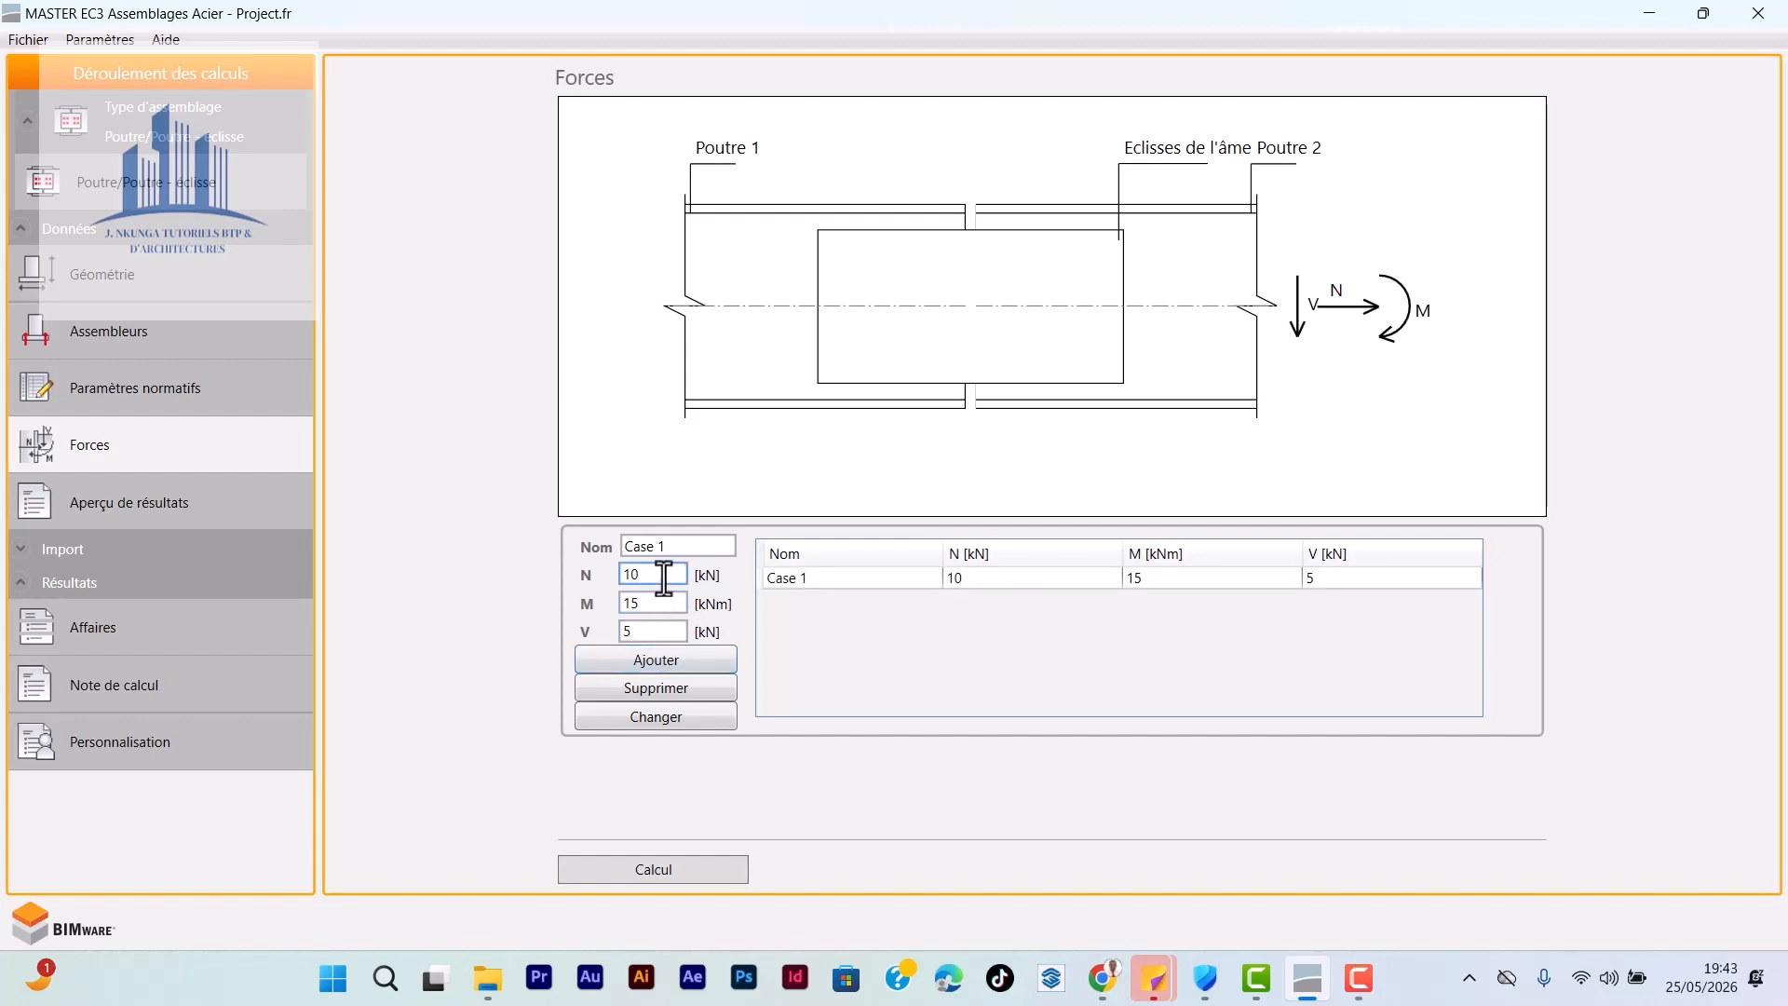
key("BackSpace")
type("5")
double_click(664, 577)
type("5")
double_click(643, 603)
type("8")
double_click(627, 631)
key("BackSpace")
left_click(657, 656)
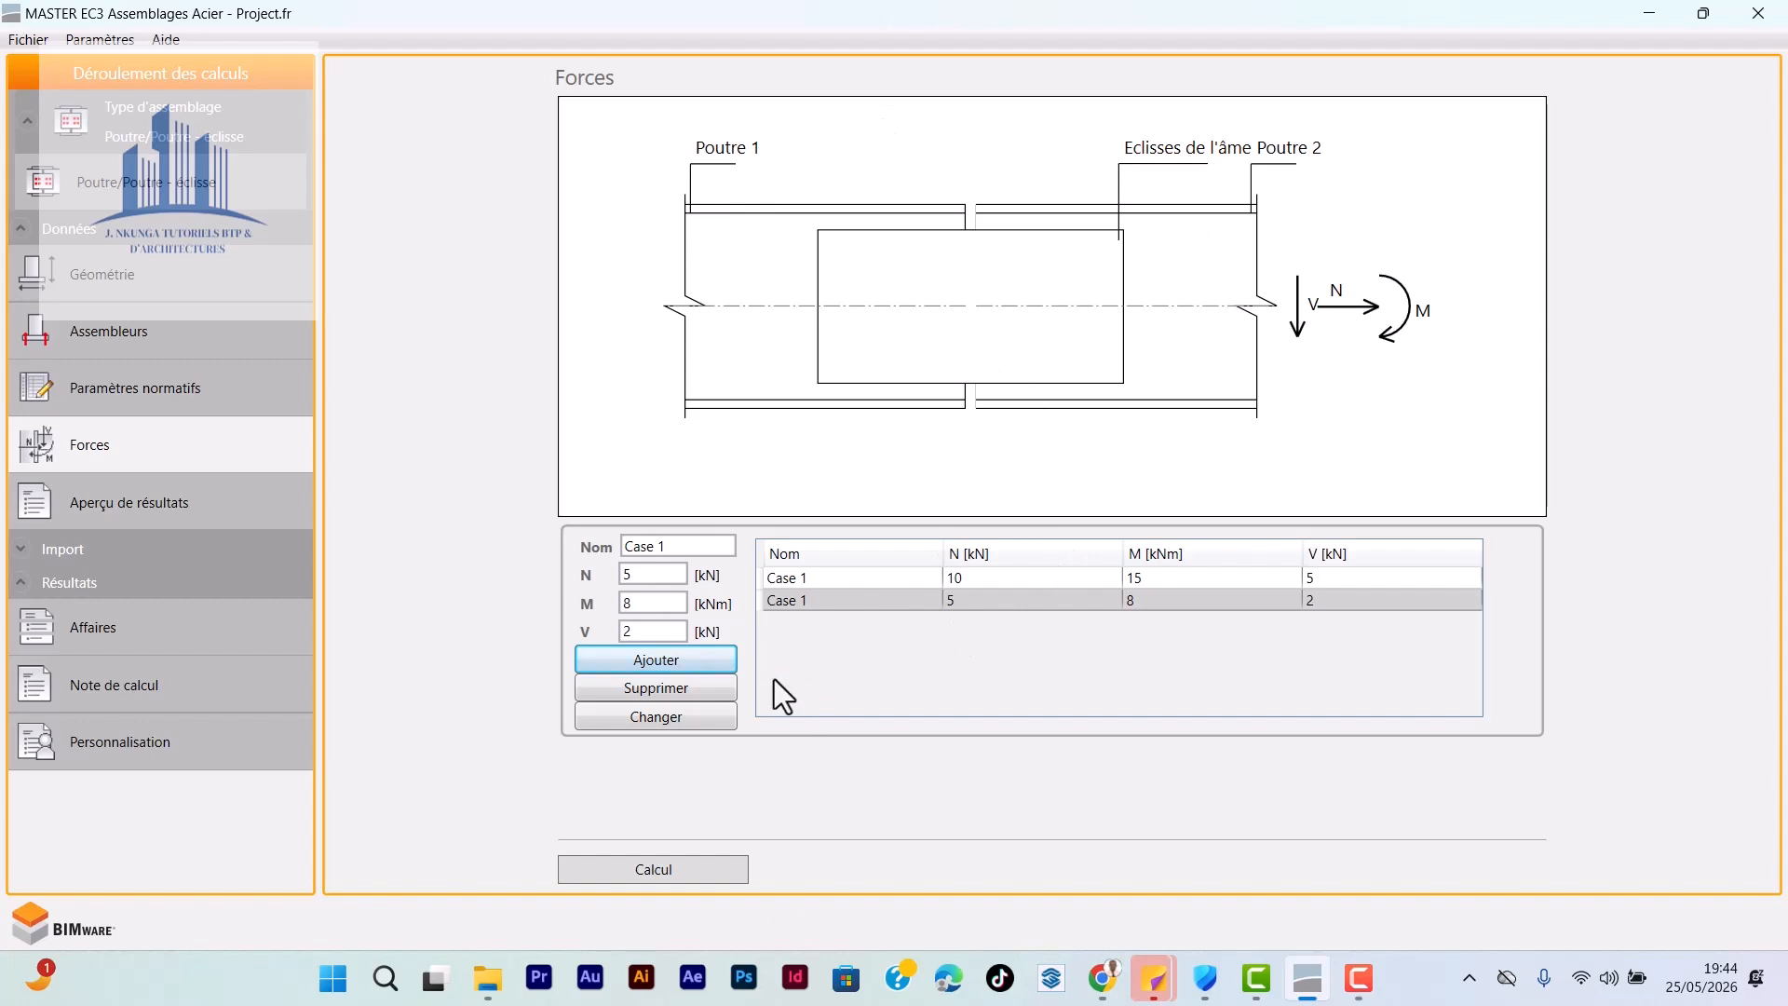
Step: Check the results preview and examine the splice's force diagram with the directions of V, N and M
left_click(110, 518)
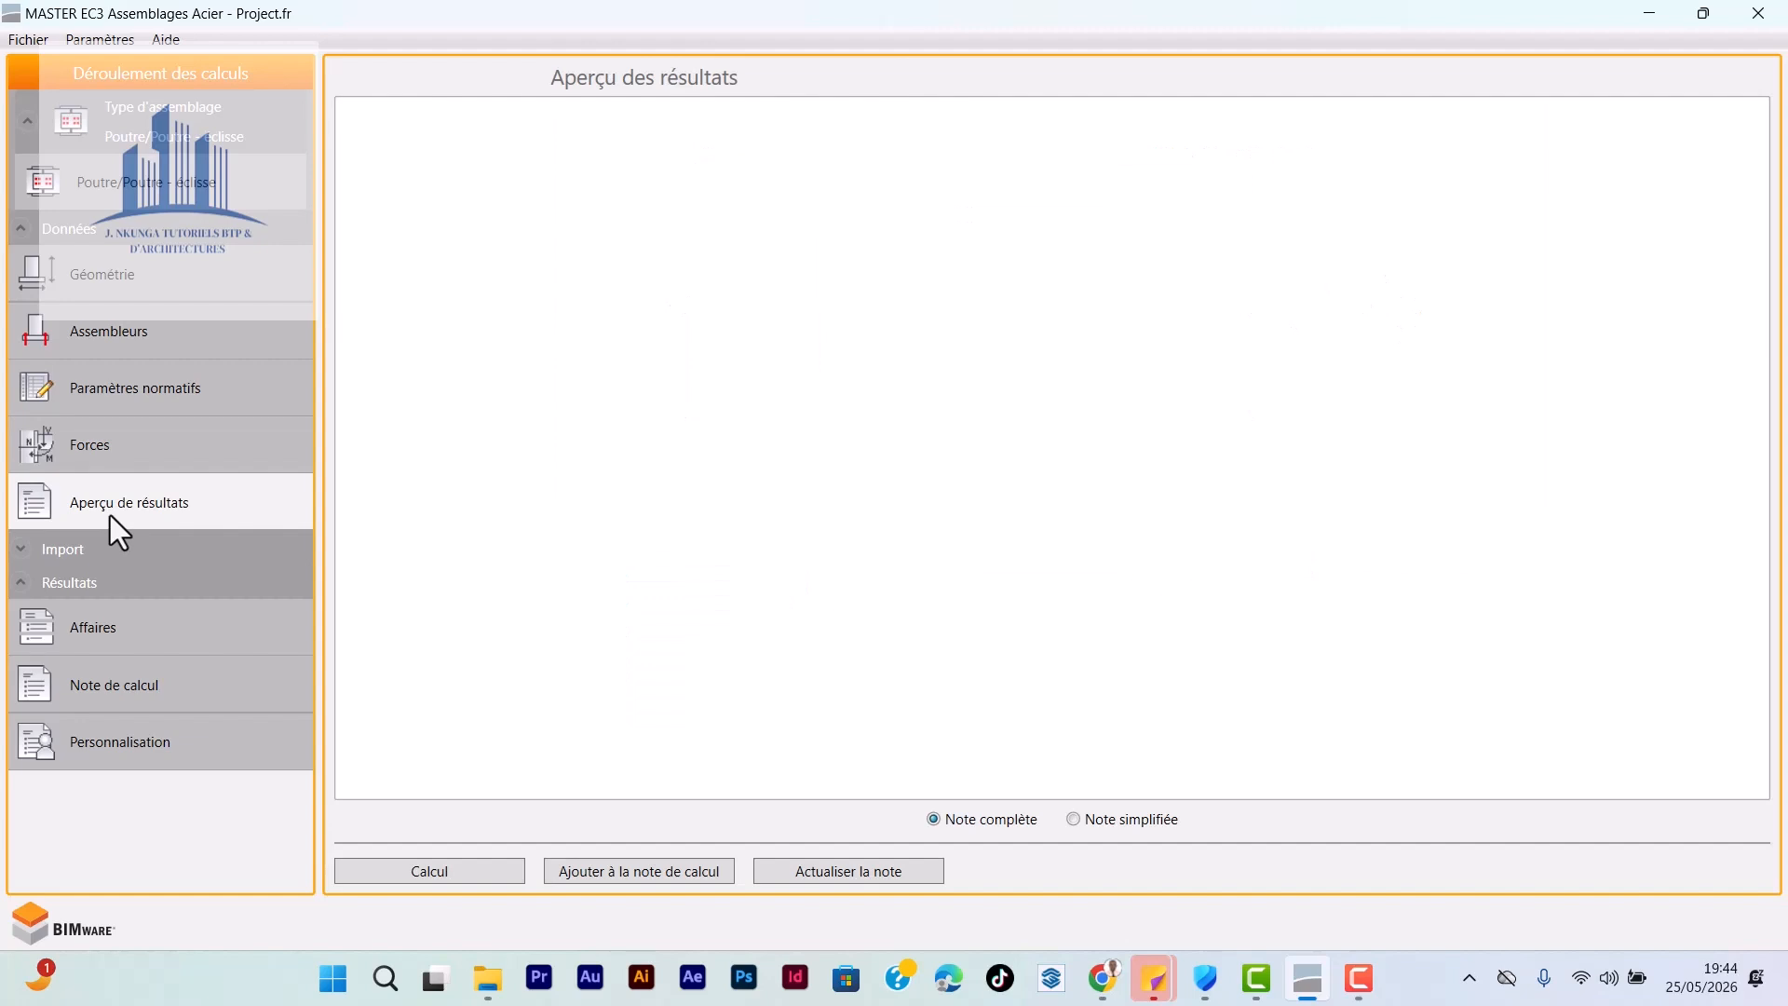
left_click(101, 456)
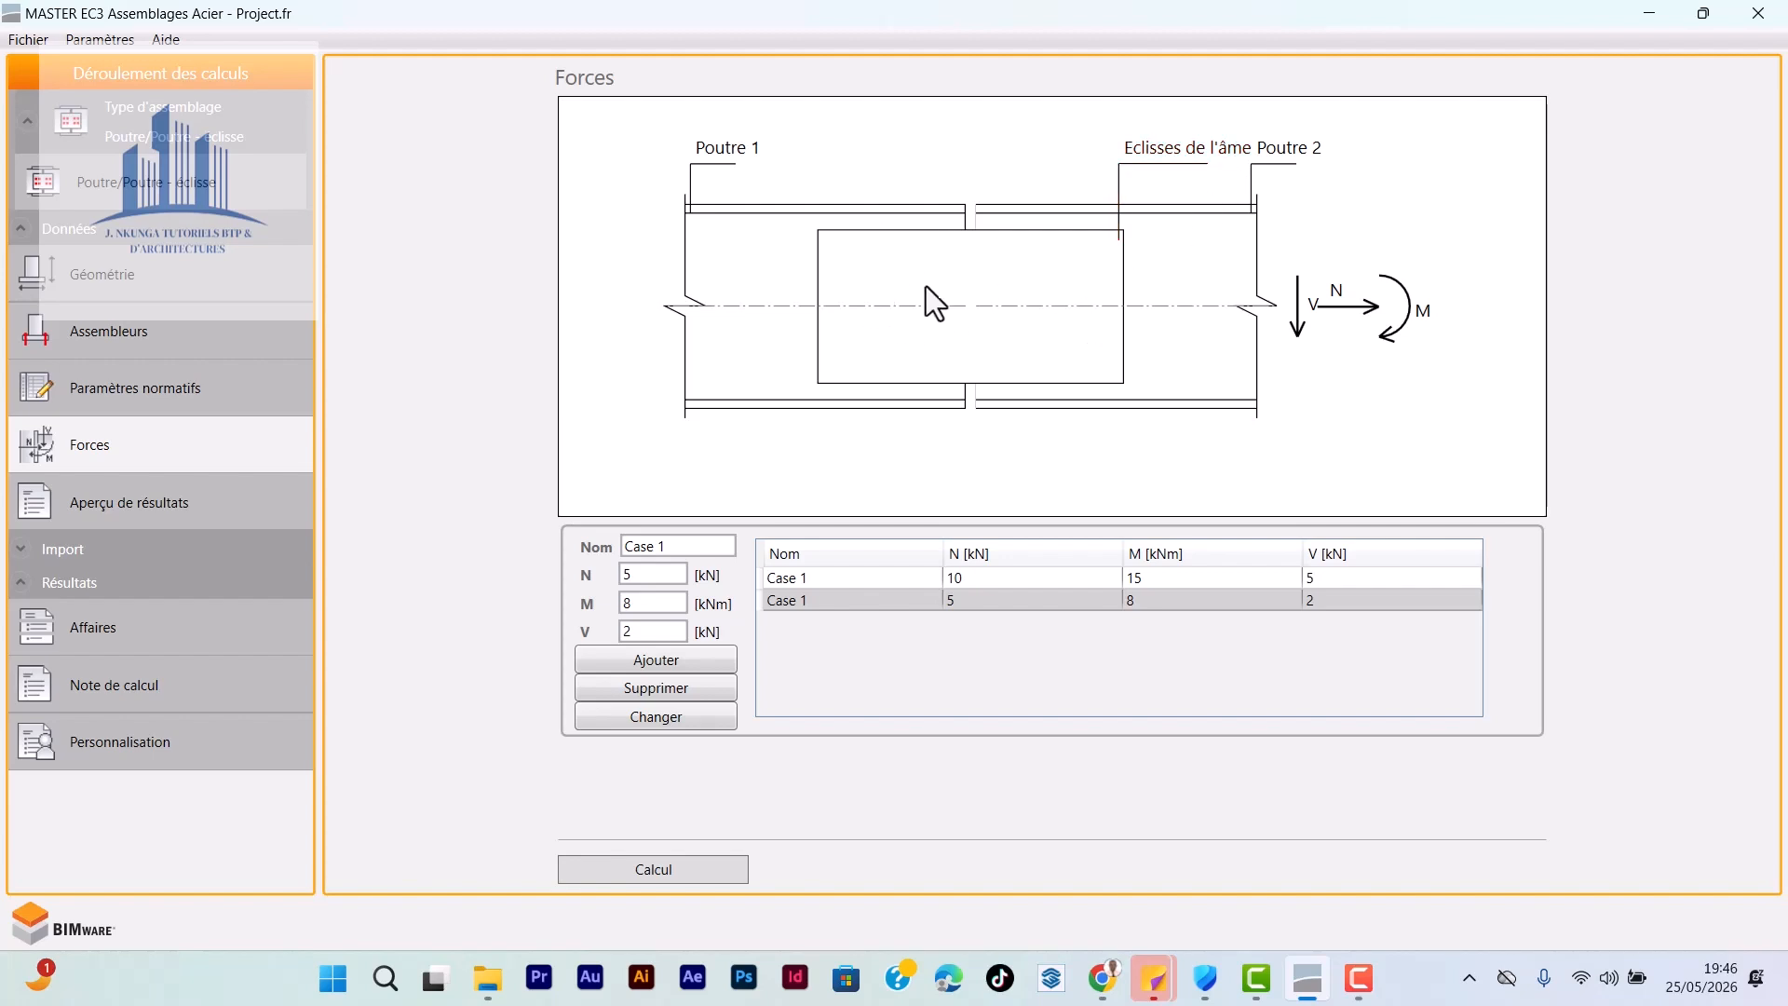
scroll(981, 272, "up", 2)
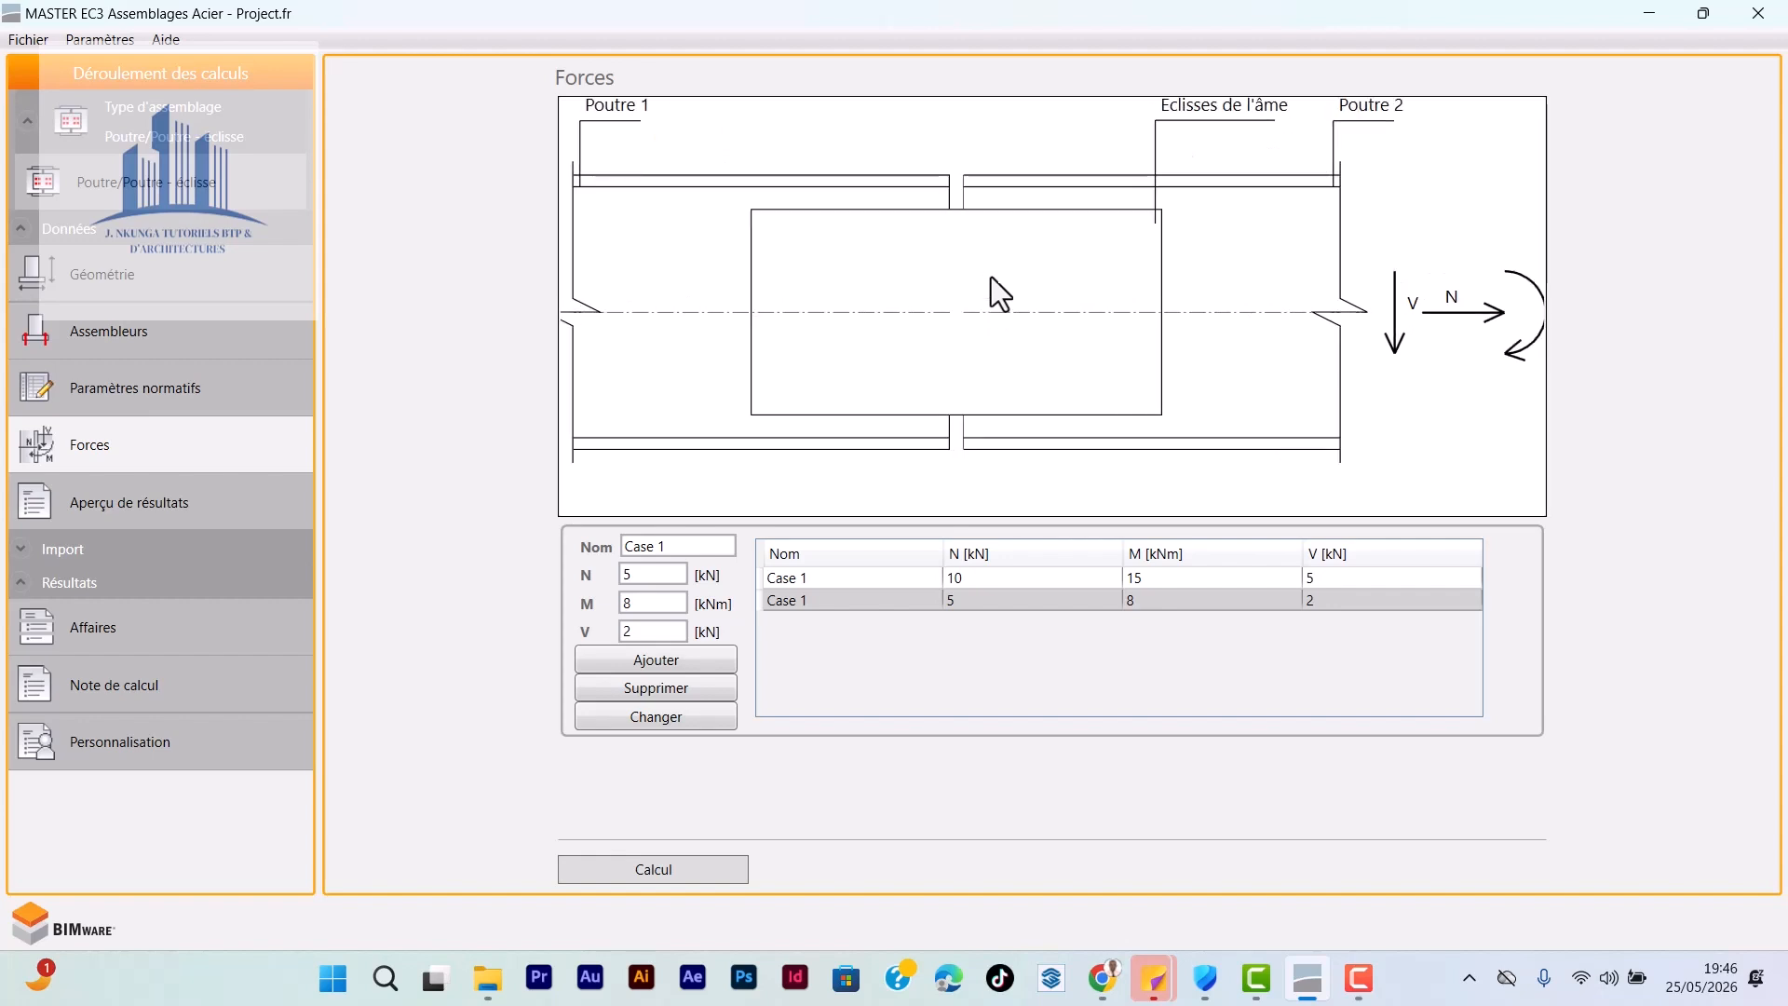
scroll(970, 263, "down", 1)
scroll(1041, 255, "down", 1)
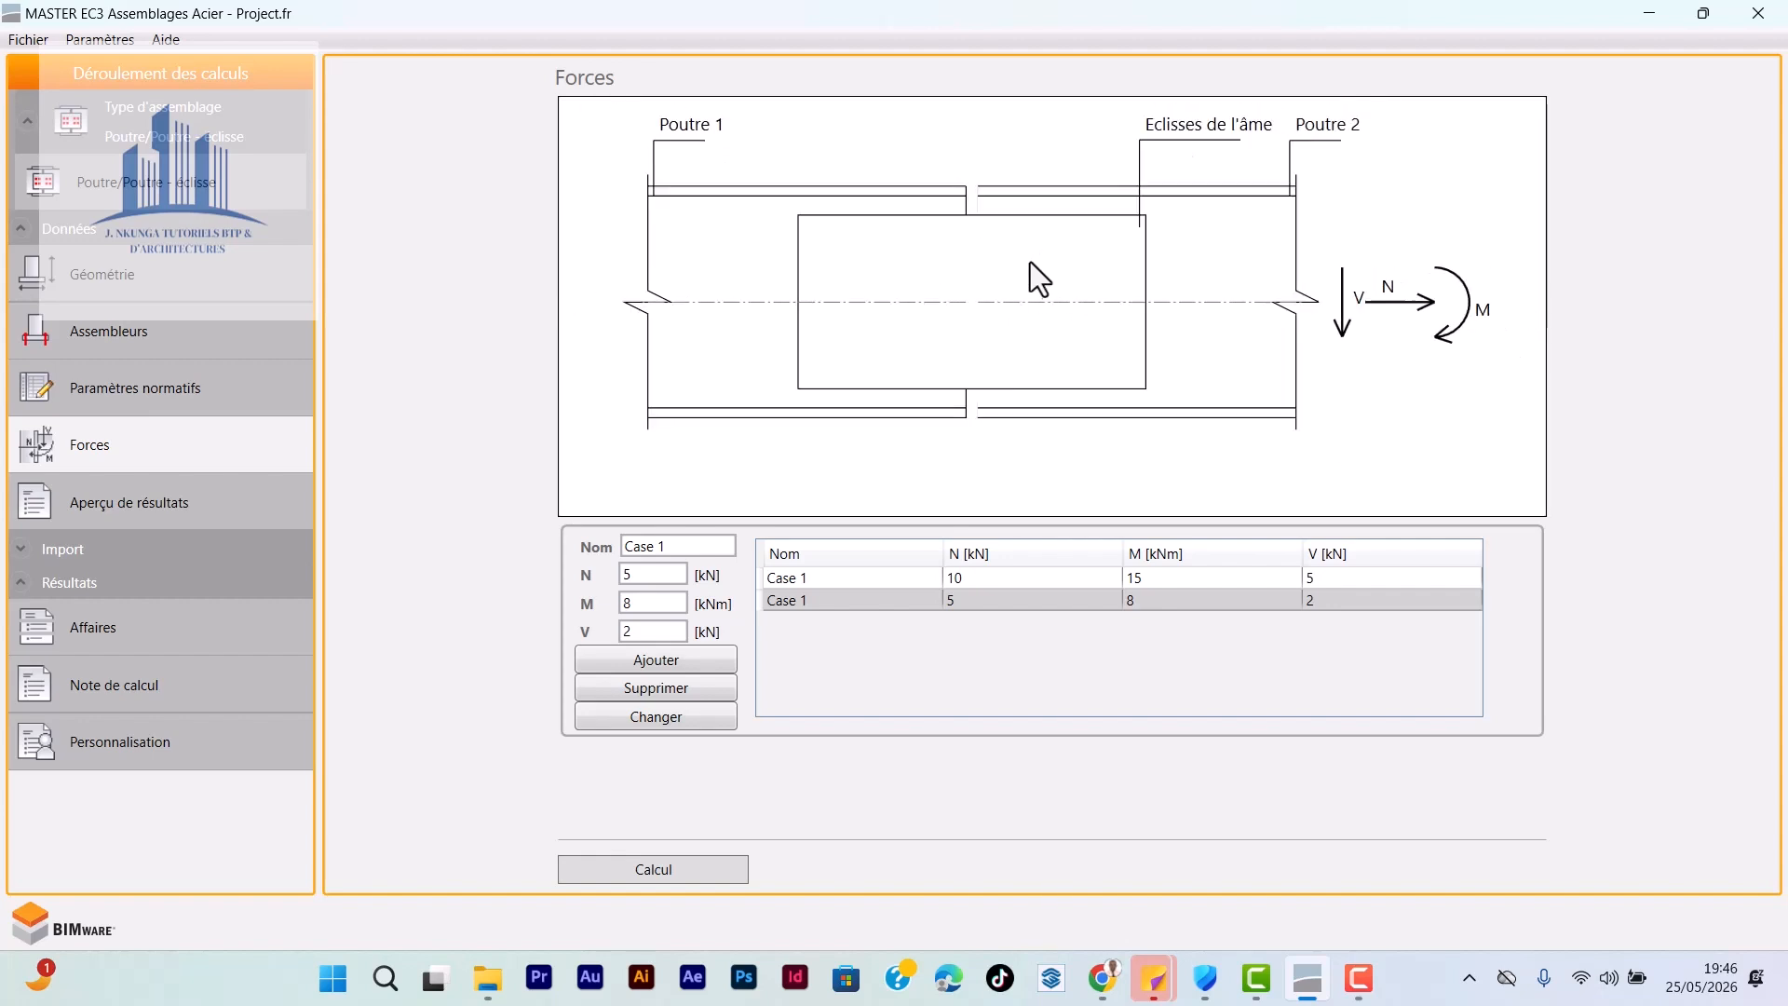
scroll(1030, 263, "down", 1)
scroll(1029, 264, "up", 1)
scroll(1030, 265, "down", 1)
scroll(1032, 269, "up", 1)
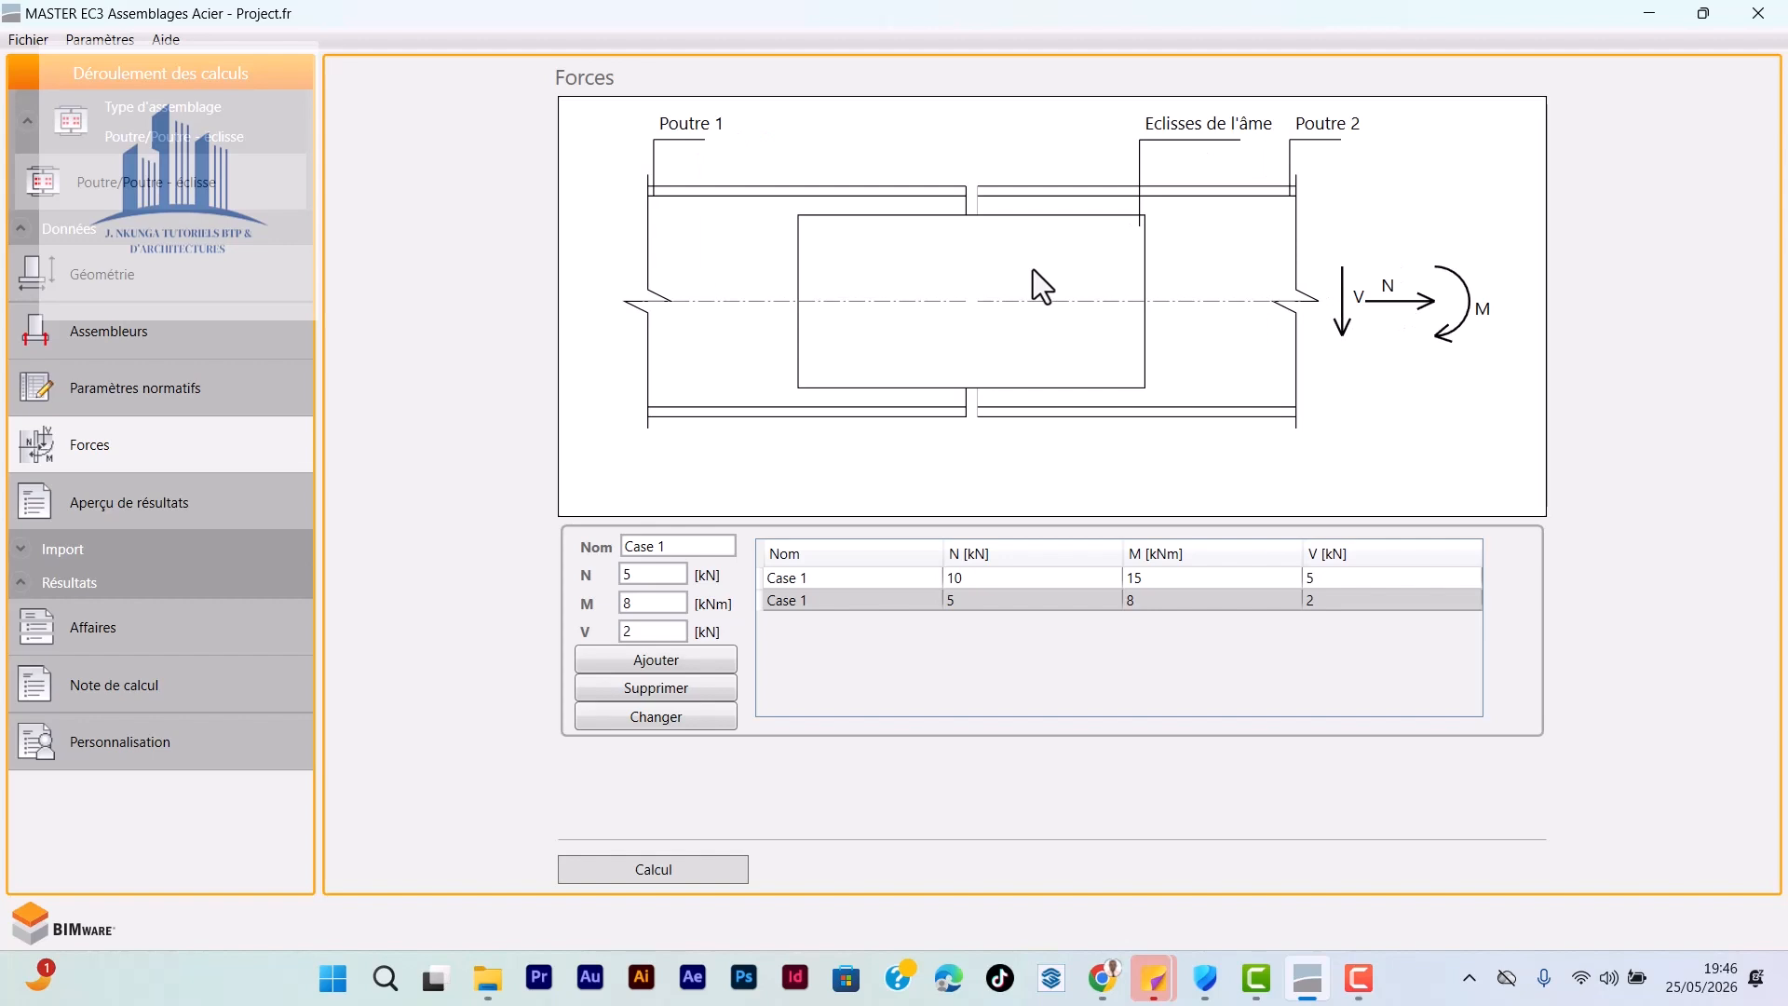
scroll(1003, 270, "up", 1)
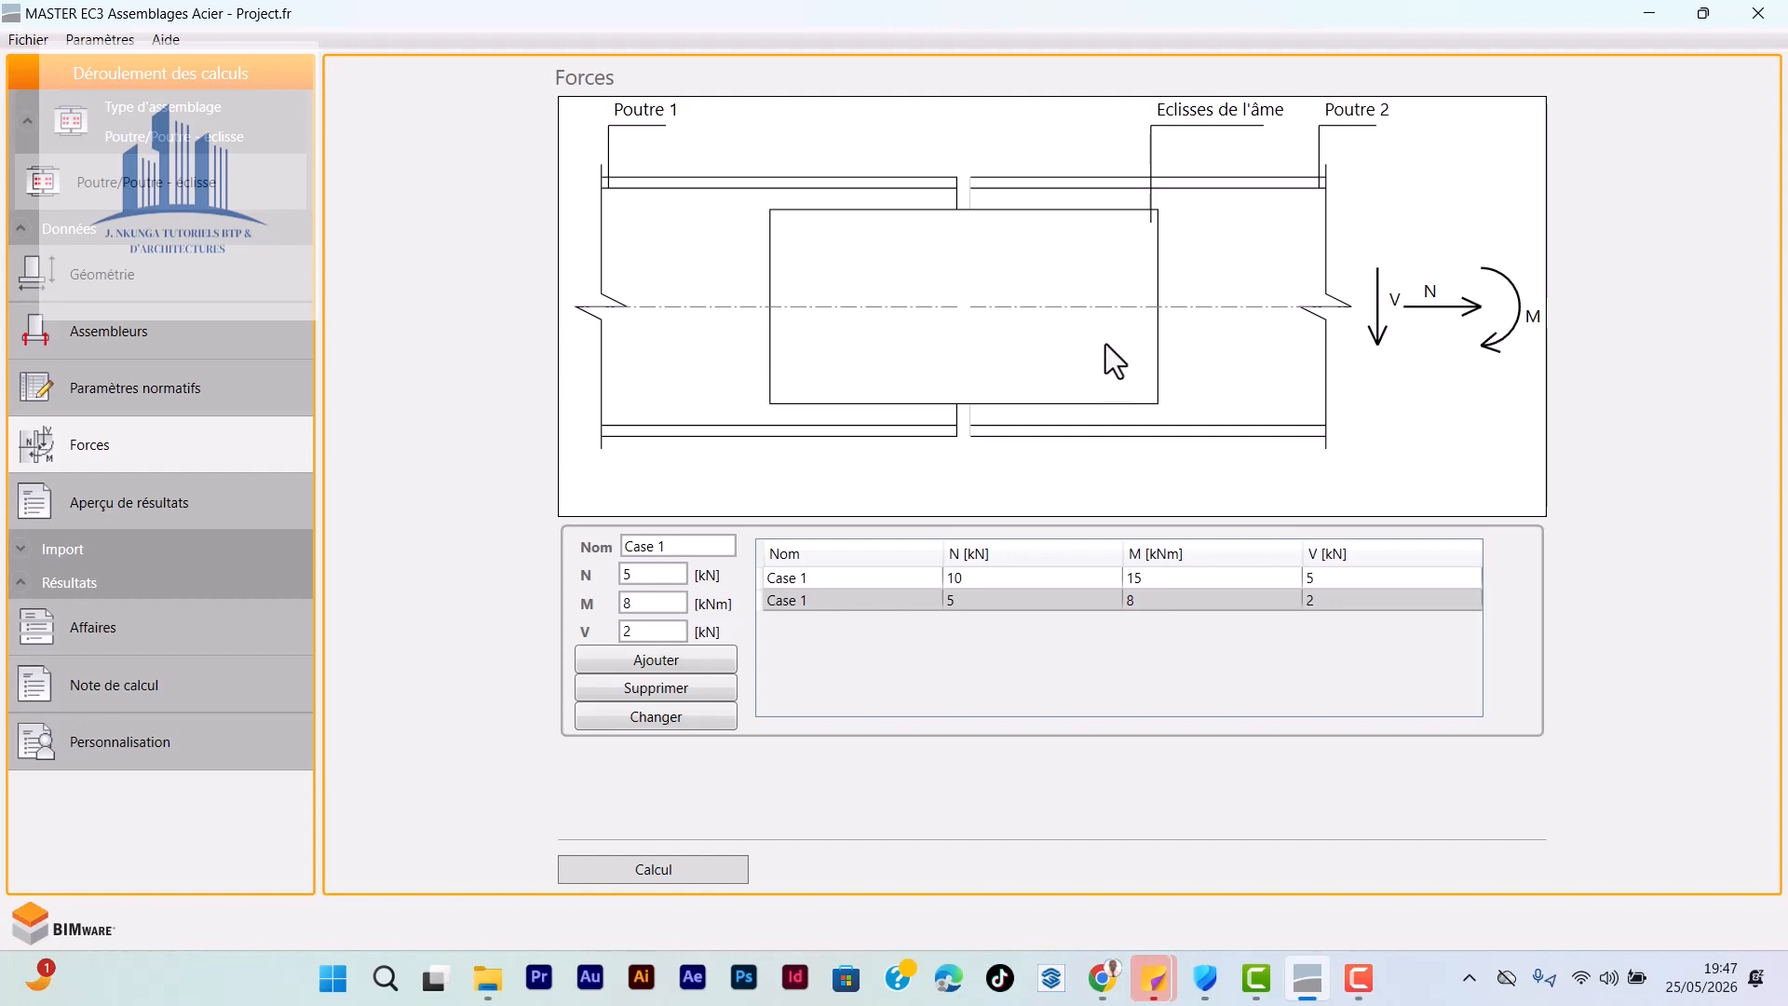
scroll(1105, 343, "down", 1)
scroll(1017, 265, "up", 1)
scroll(941, 279, "up", 1)
scroll(1024, 303, "down", 2)
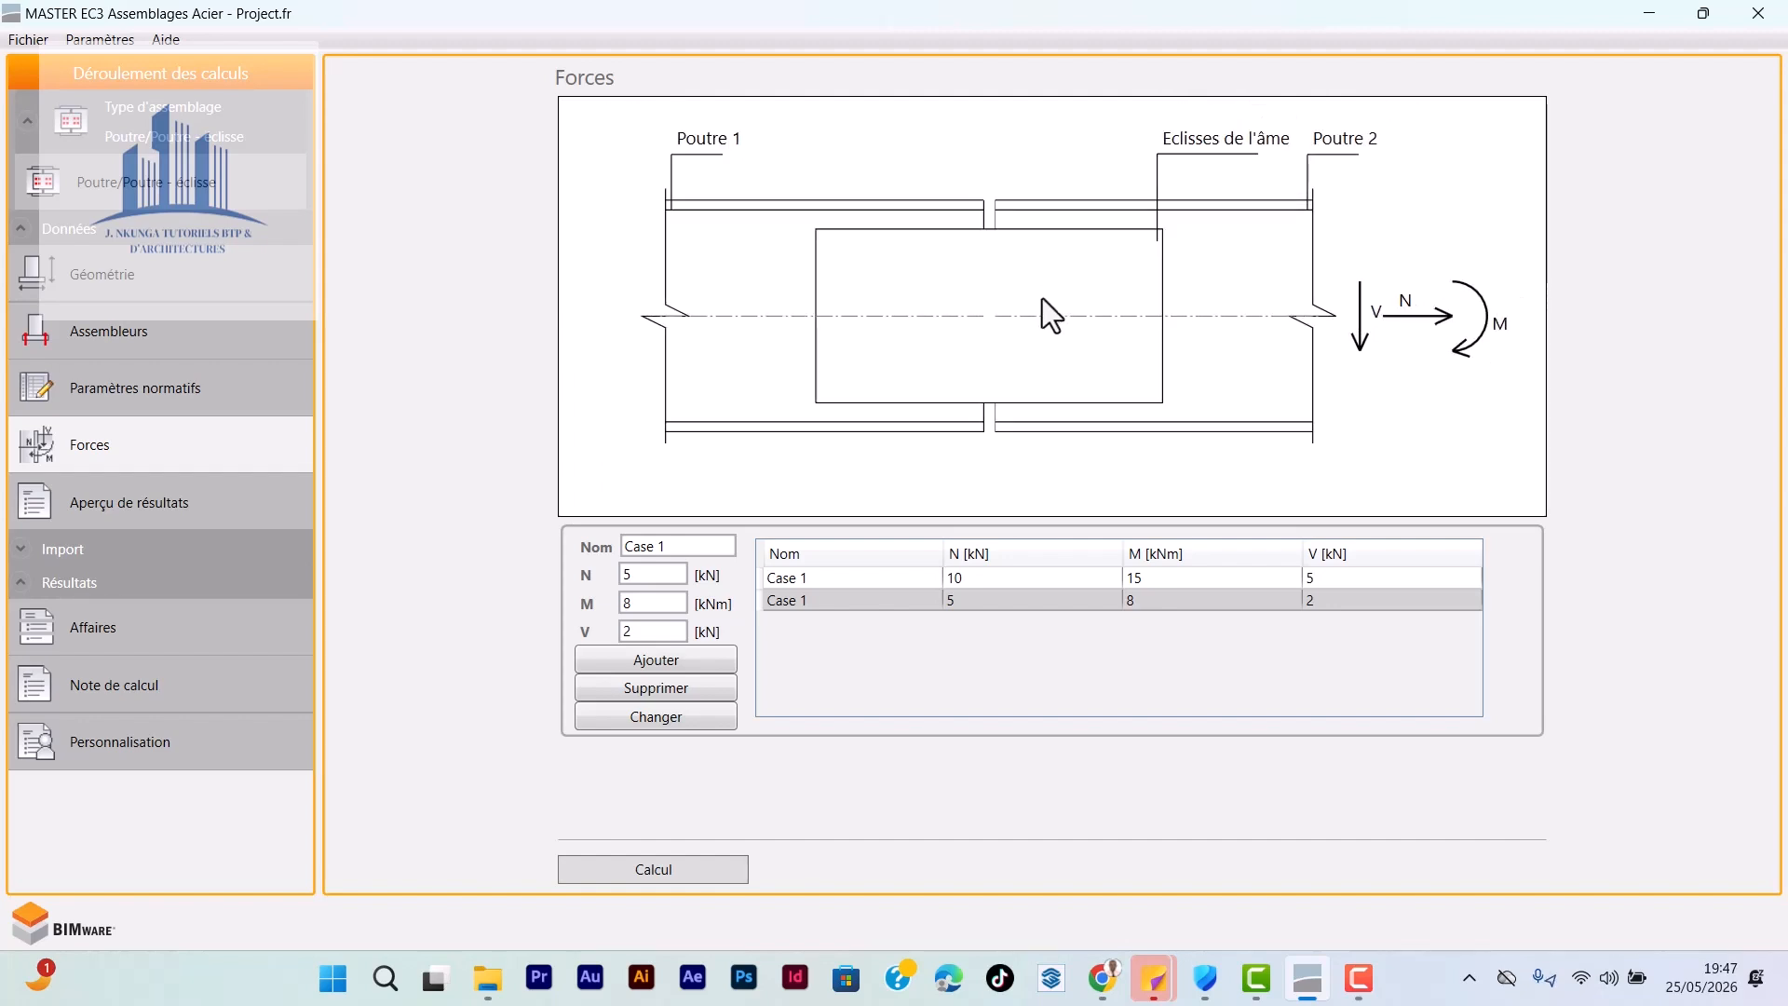
scroll(960, 277, "up", 2)
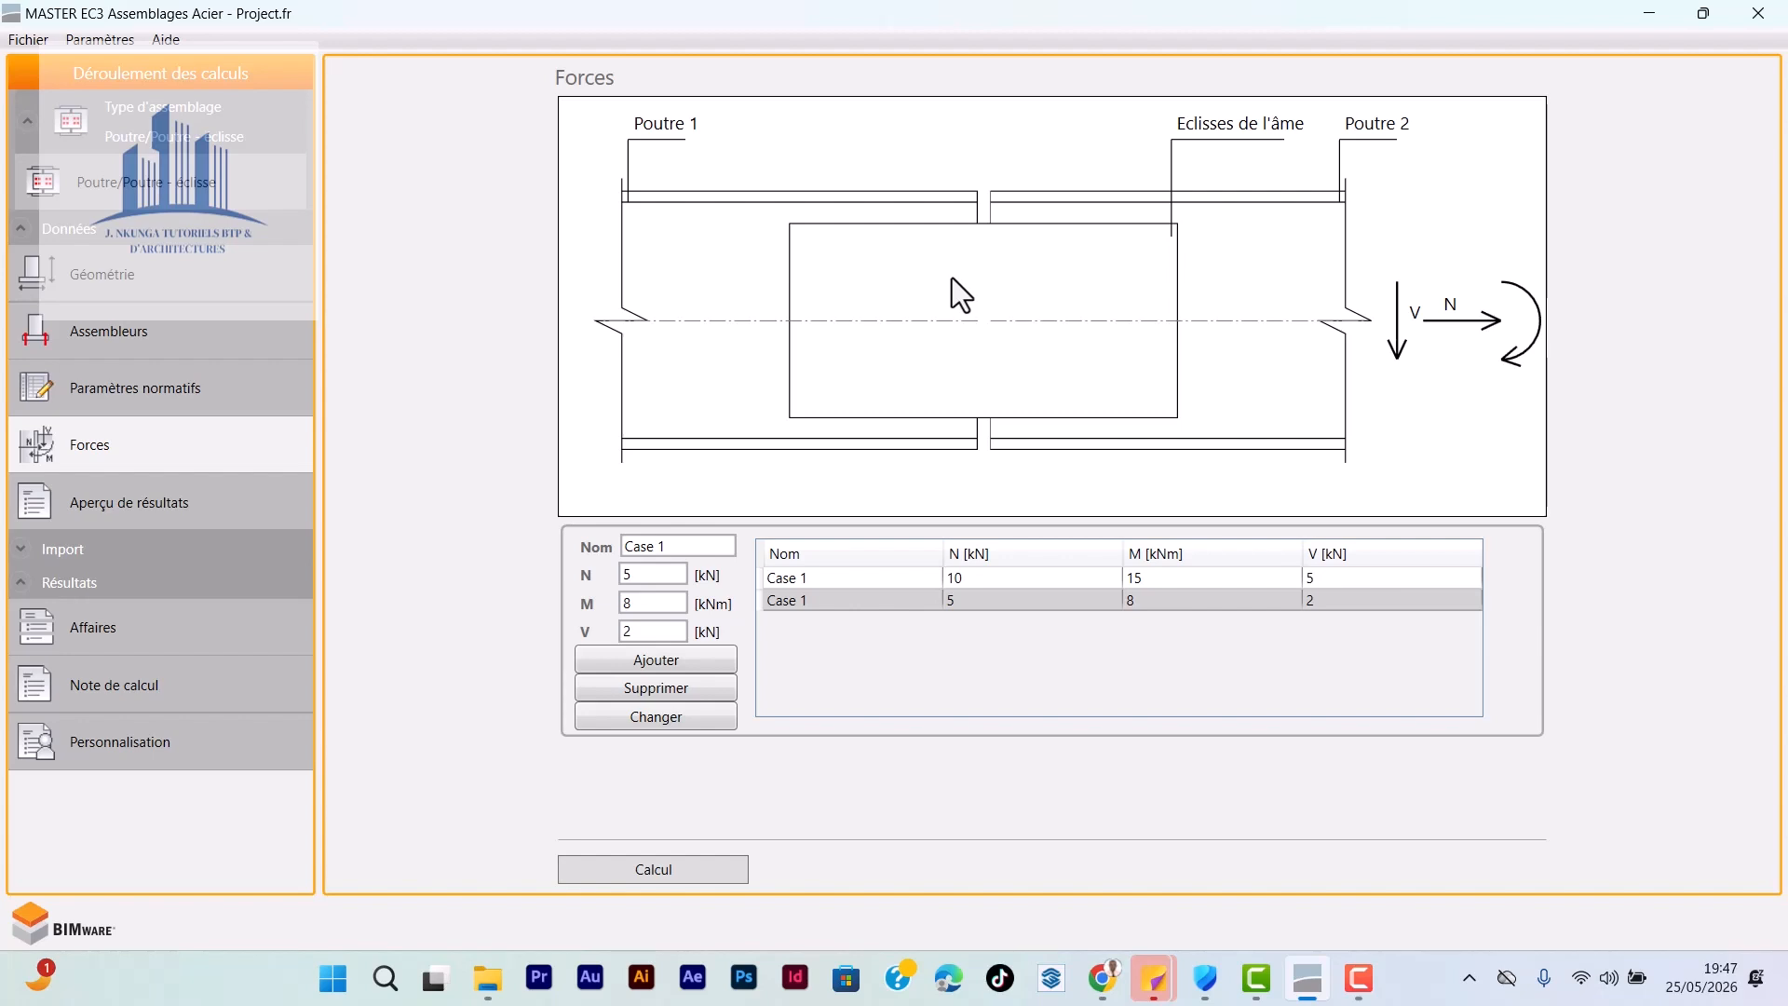
scroll(943, 232, "up", 2)
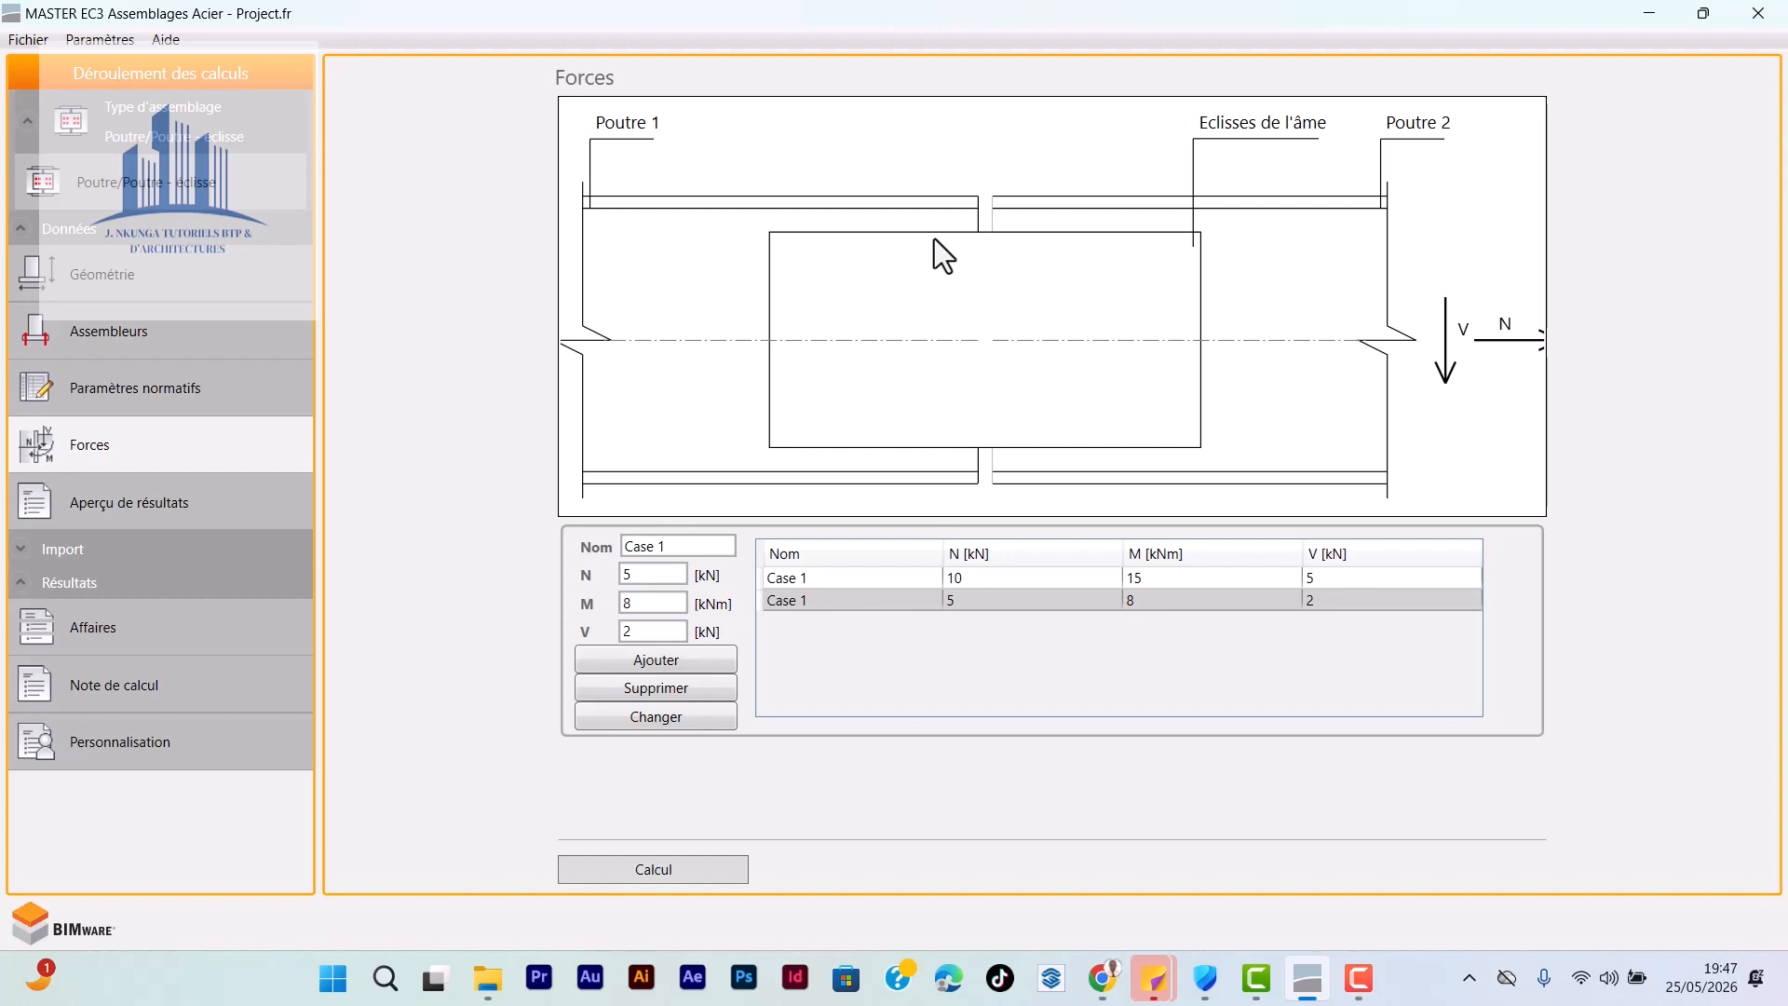
scroll(931, 240, "down", 1)
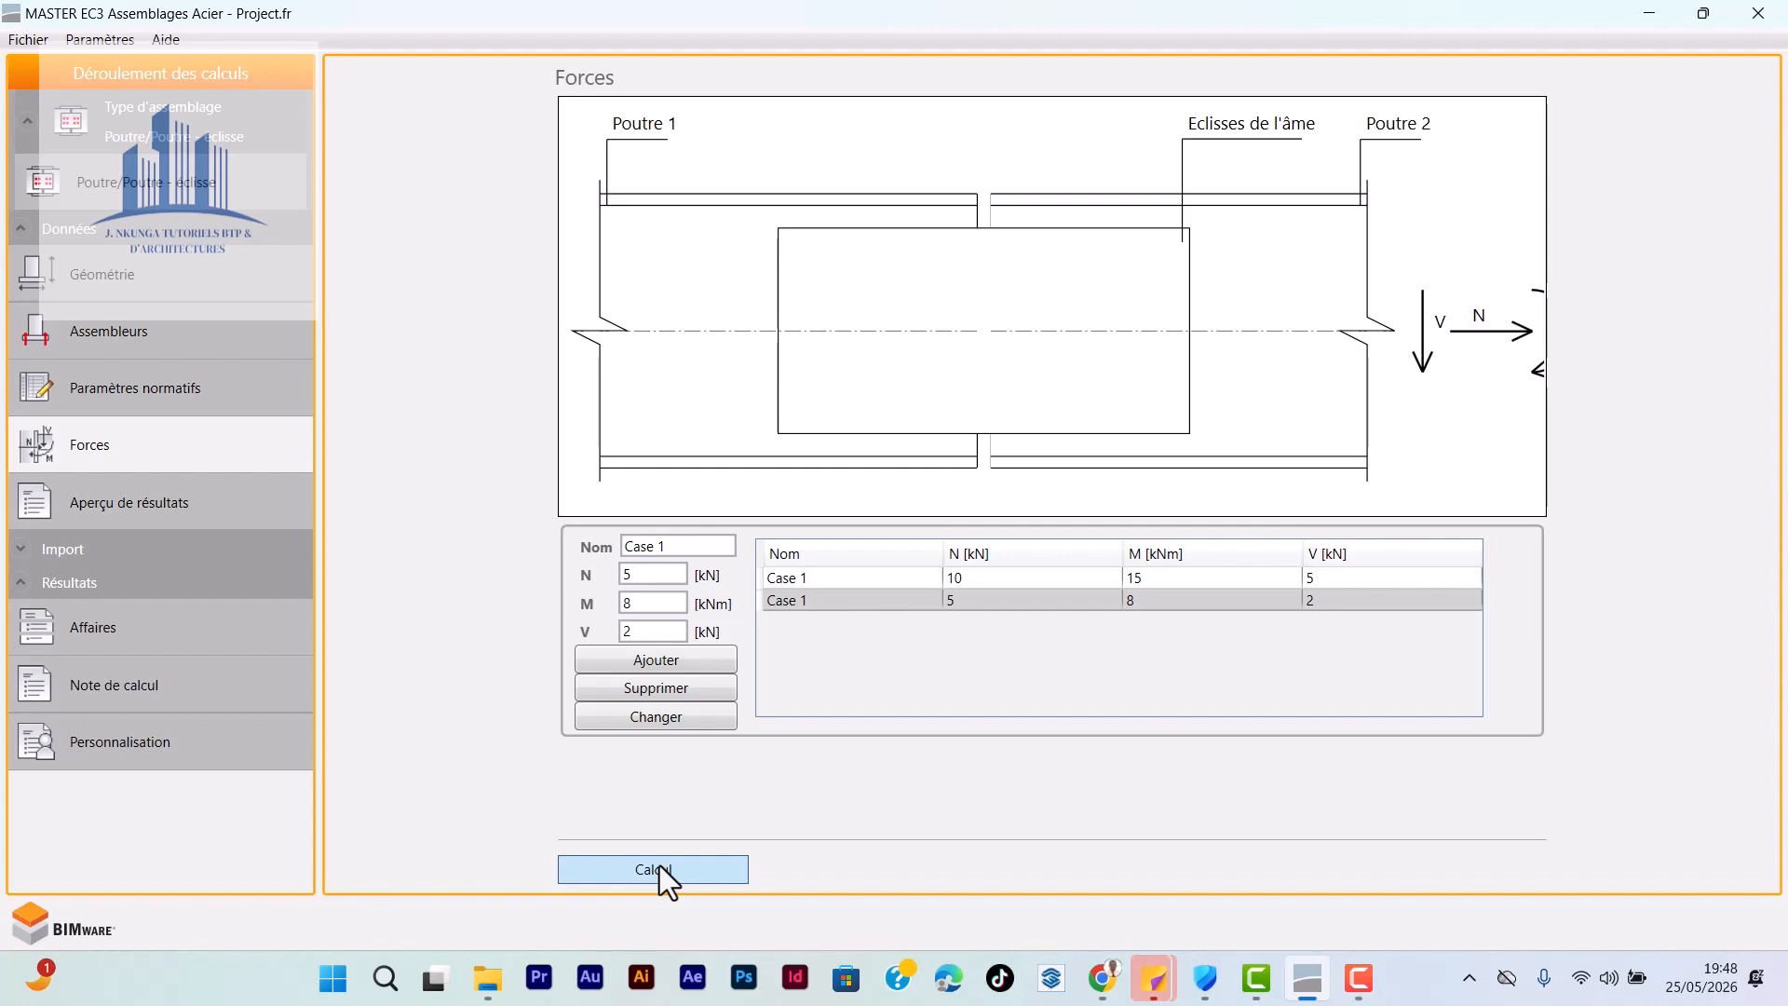
Step: Examine the results preview for the web splice's general data, Case 1 forces and bolt capacity checks in X and Z
left_click(115, 512)
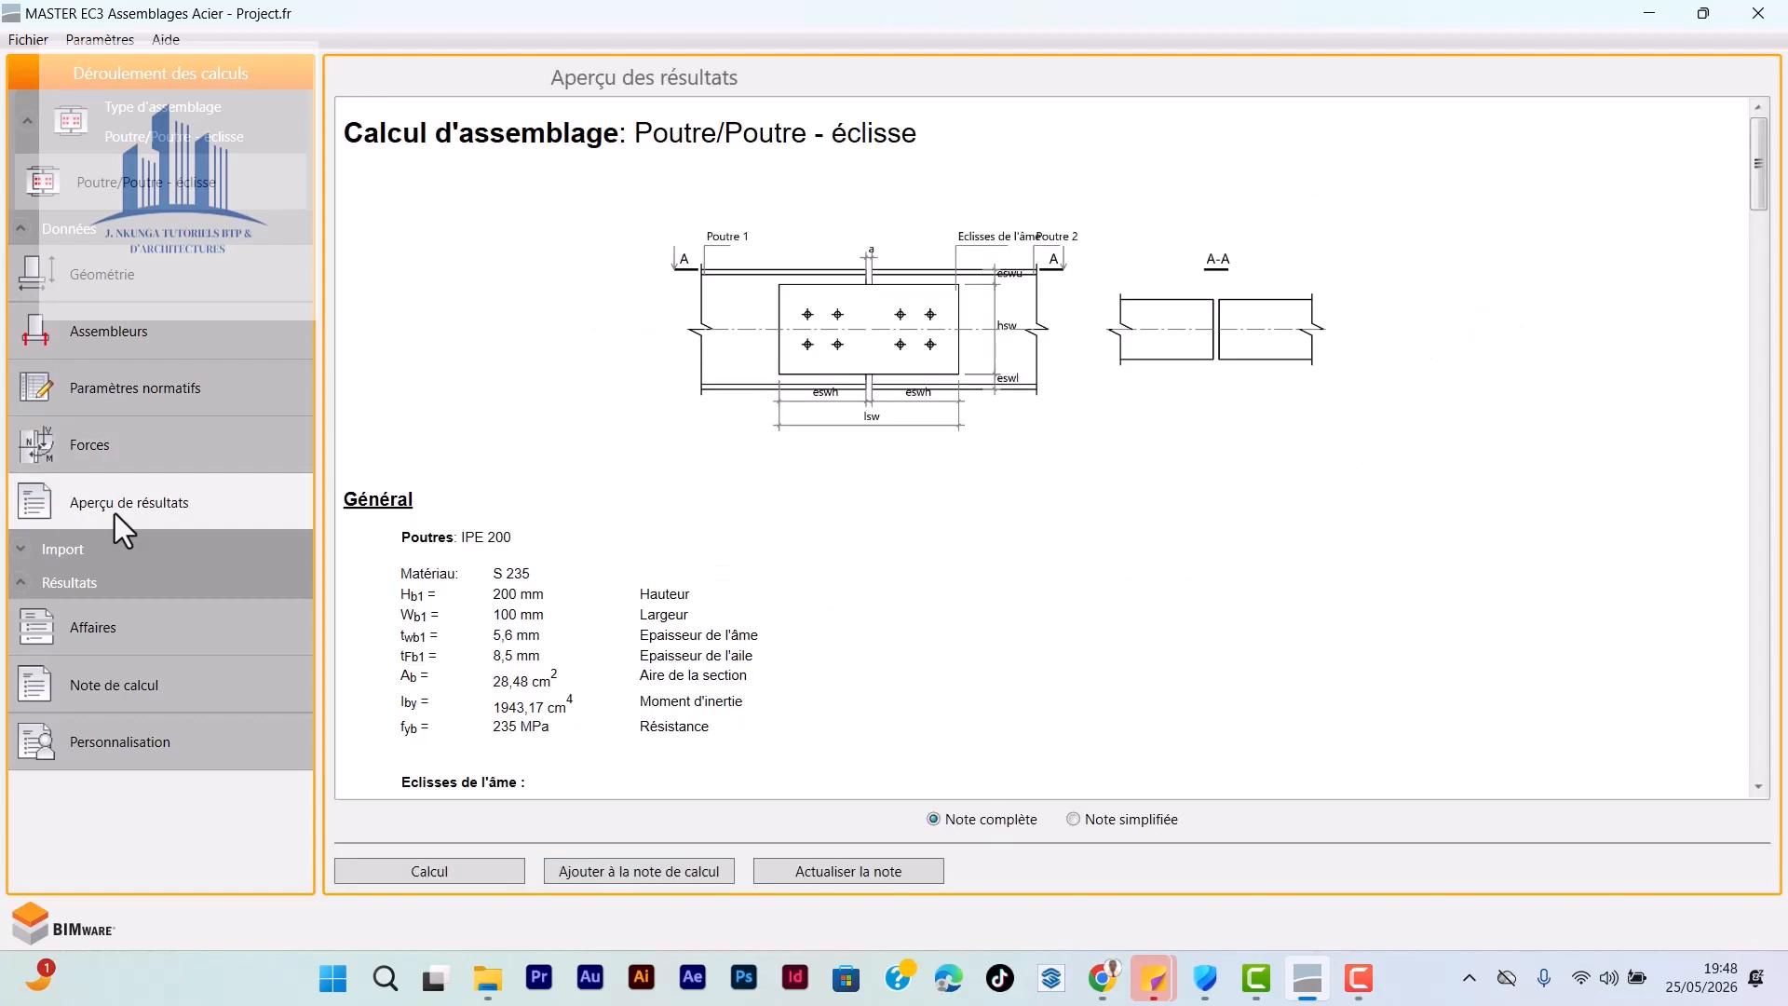
scroll(612, 499, "down", 3)
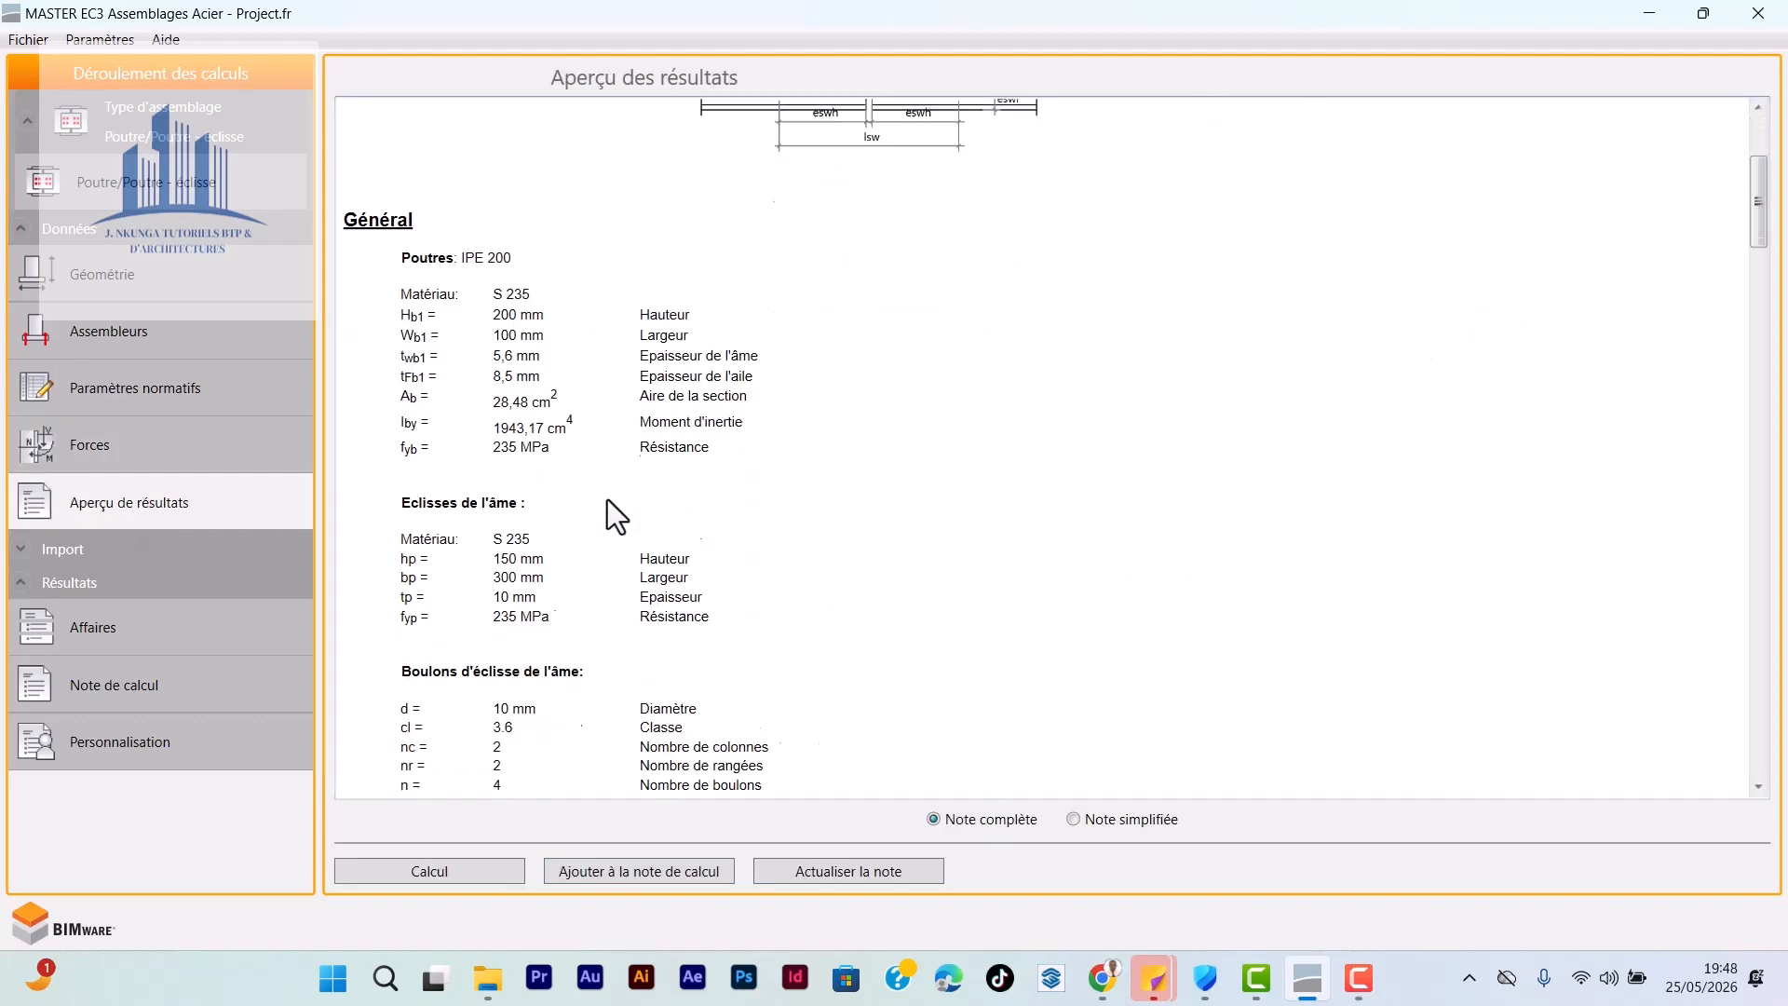
scroll(608, 499, "down", 9)
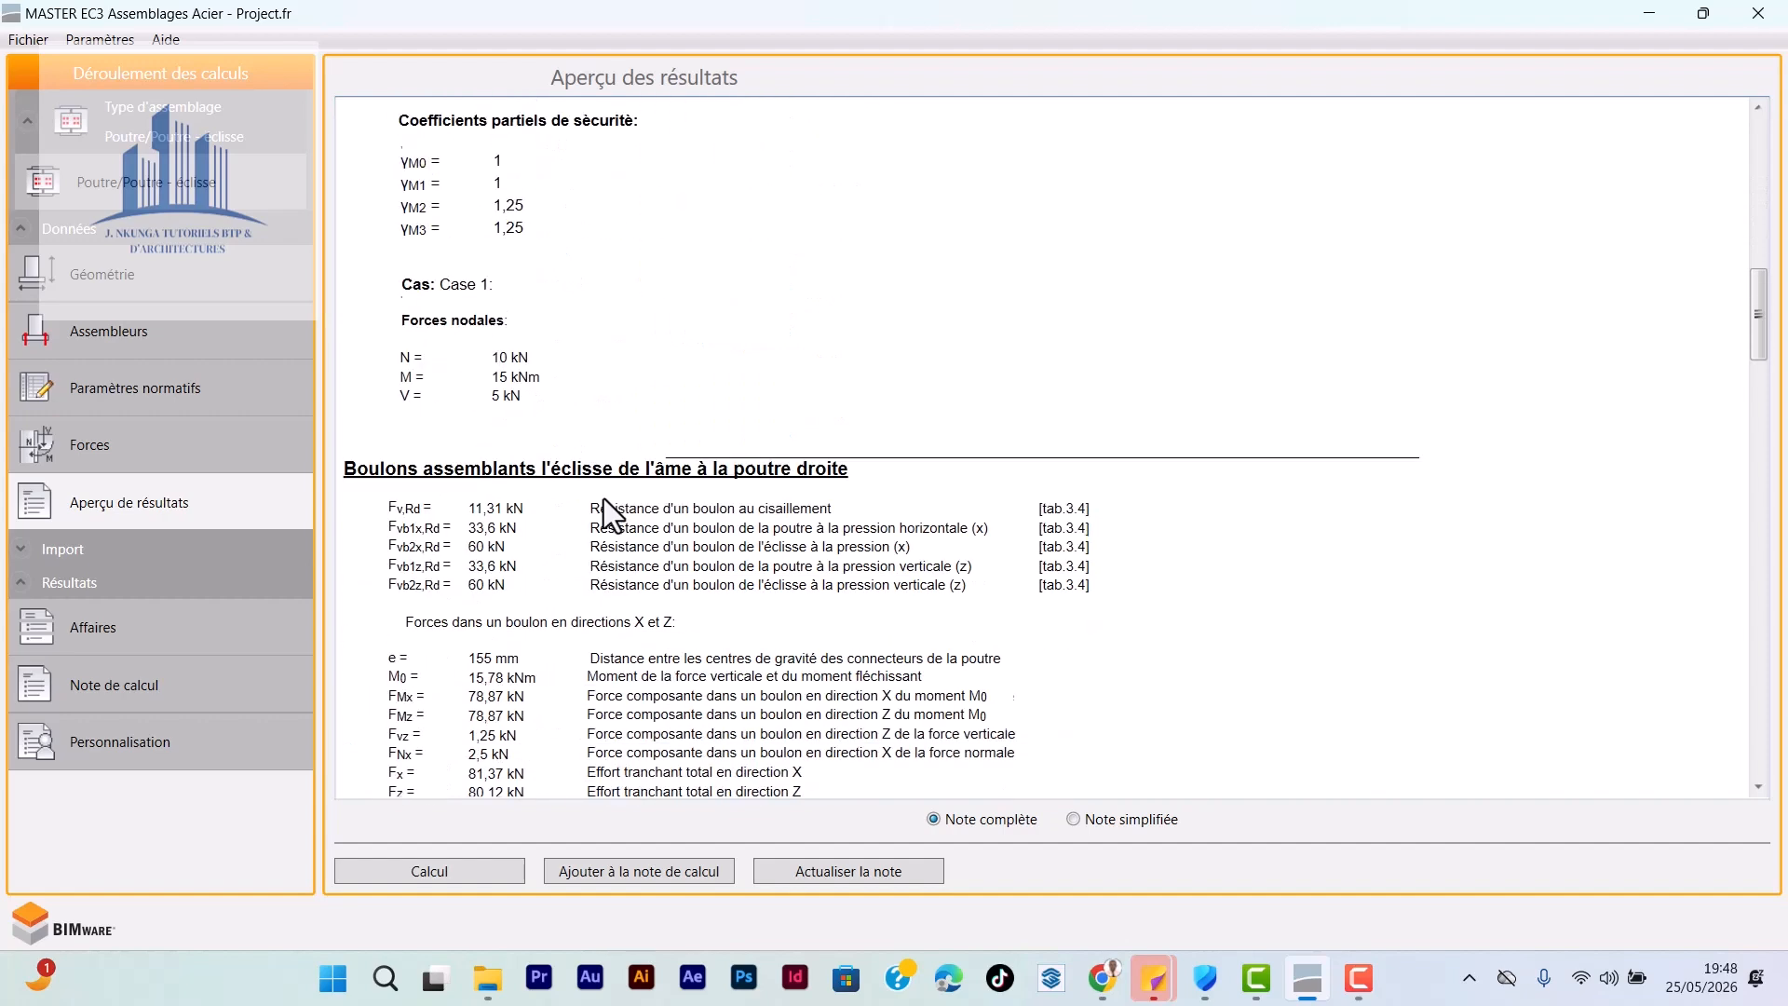
scroll(603, 499, "down", 3)
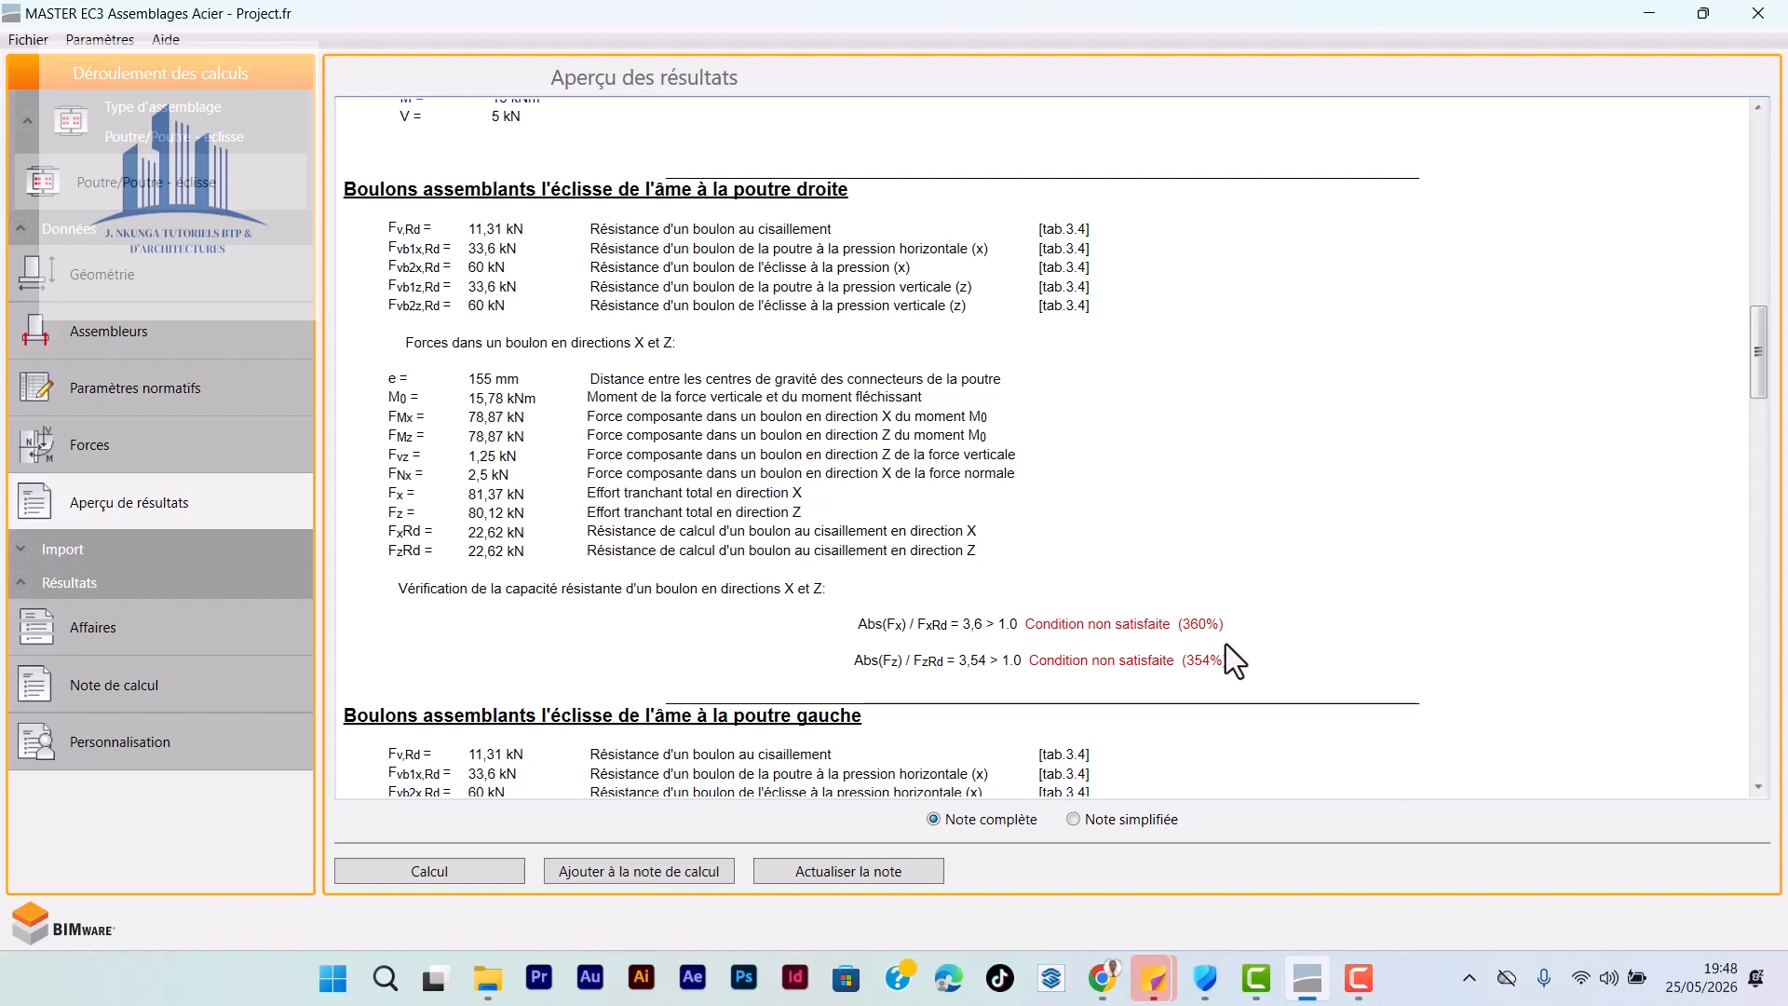
scroll(996, 773, "up", 7)
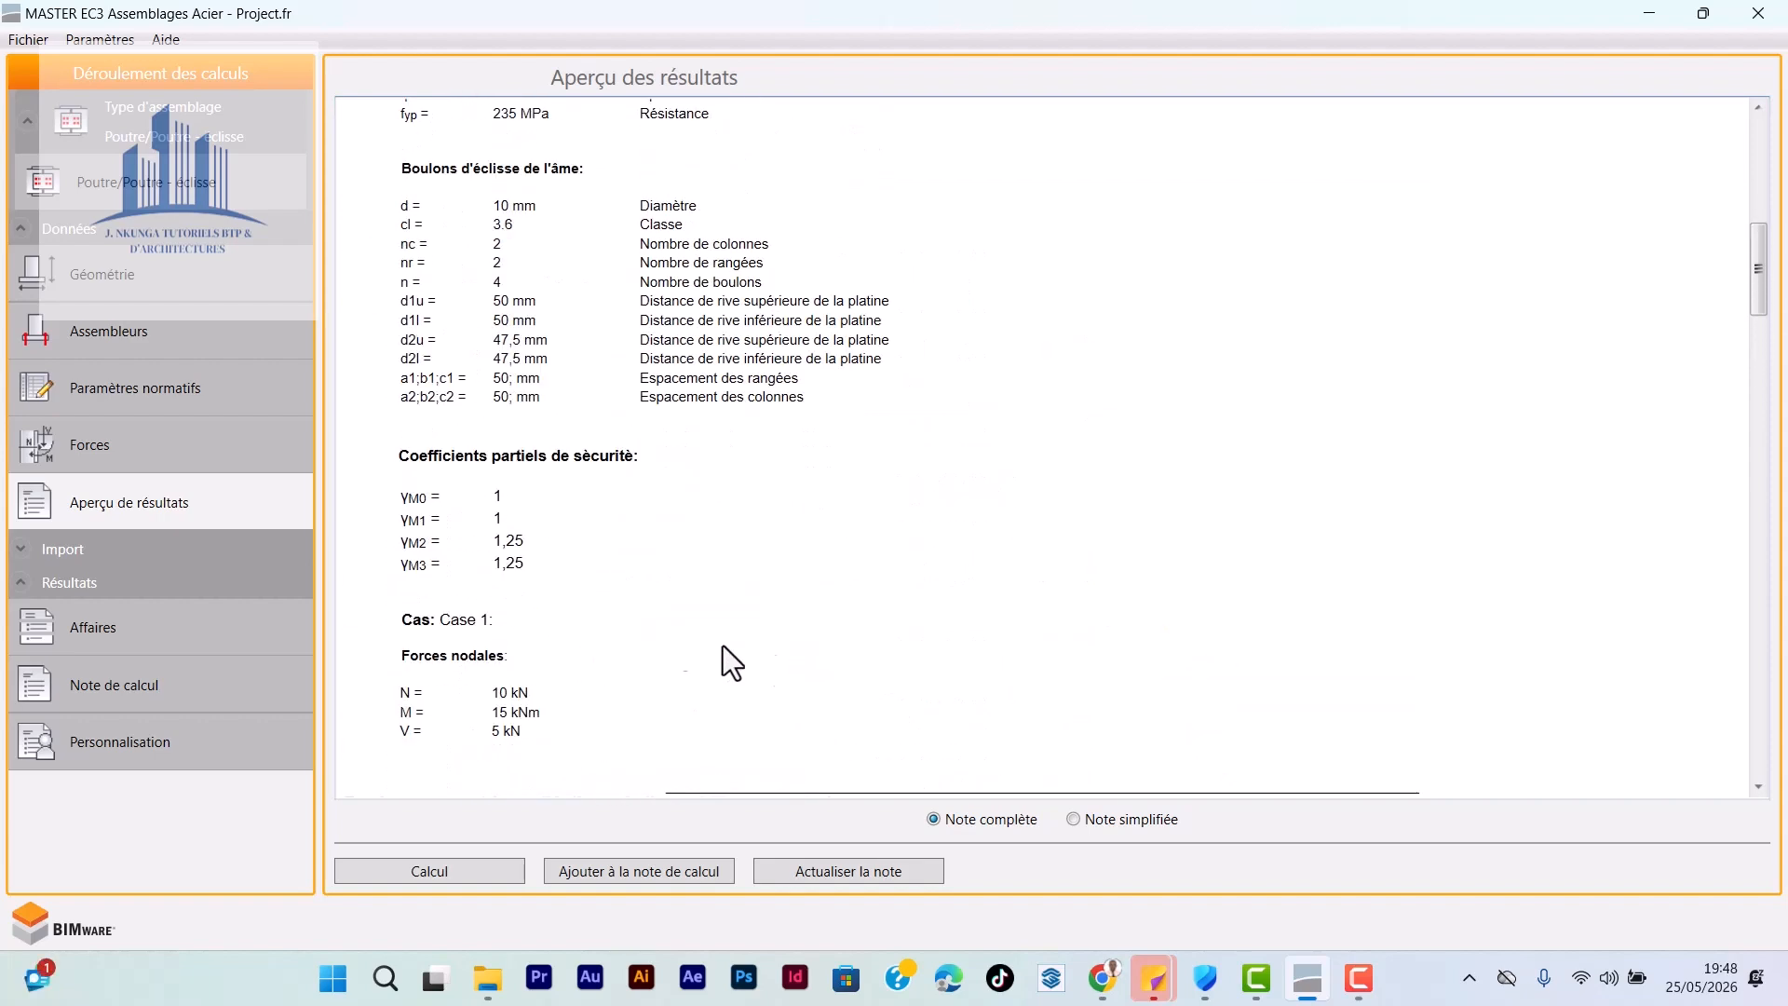
Step: Change the section of Poutre 1 / Poutre 2 to IPE 300 in the geometry
left_click(99, 276)
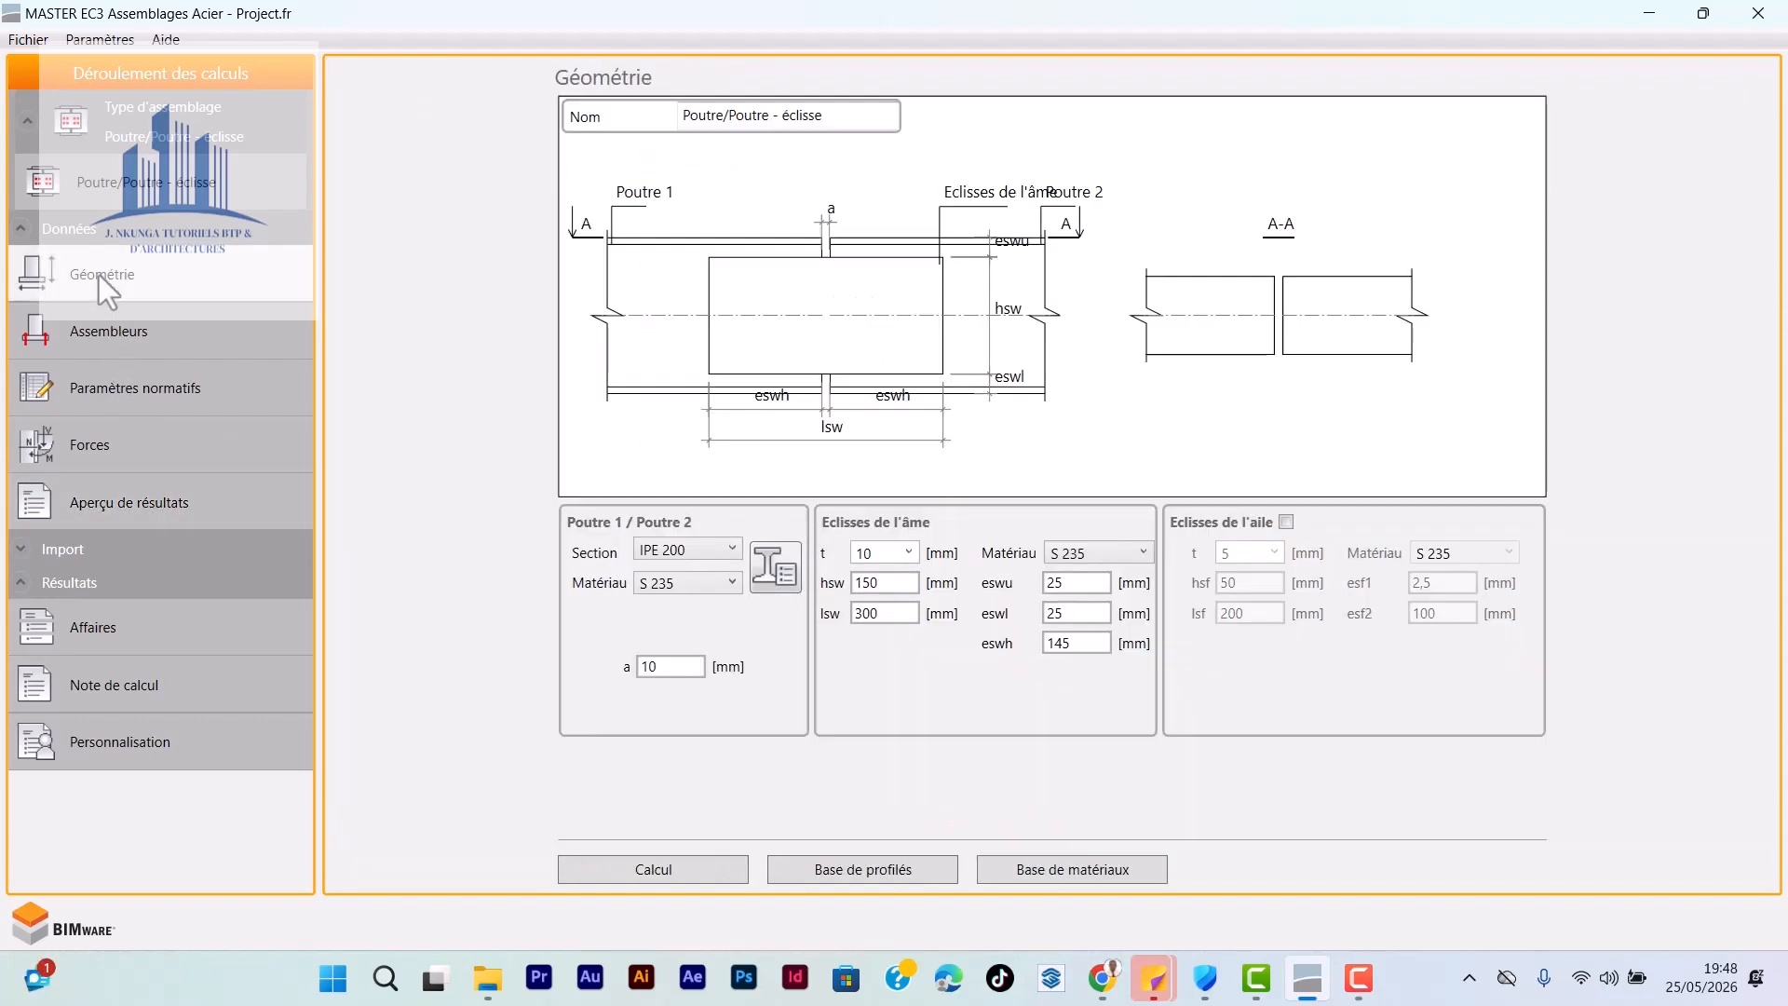
left_click(702, 544)
left_click(683, 613)
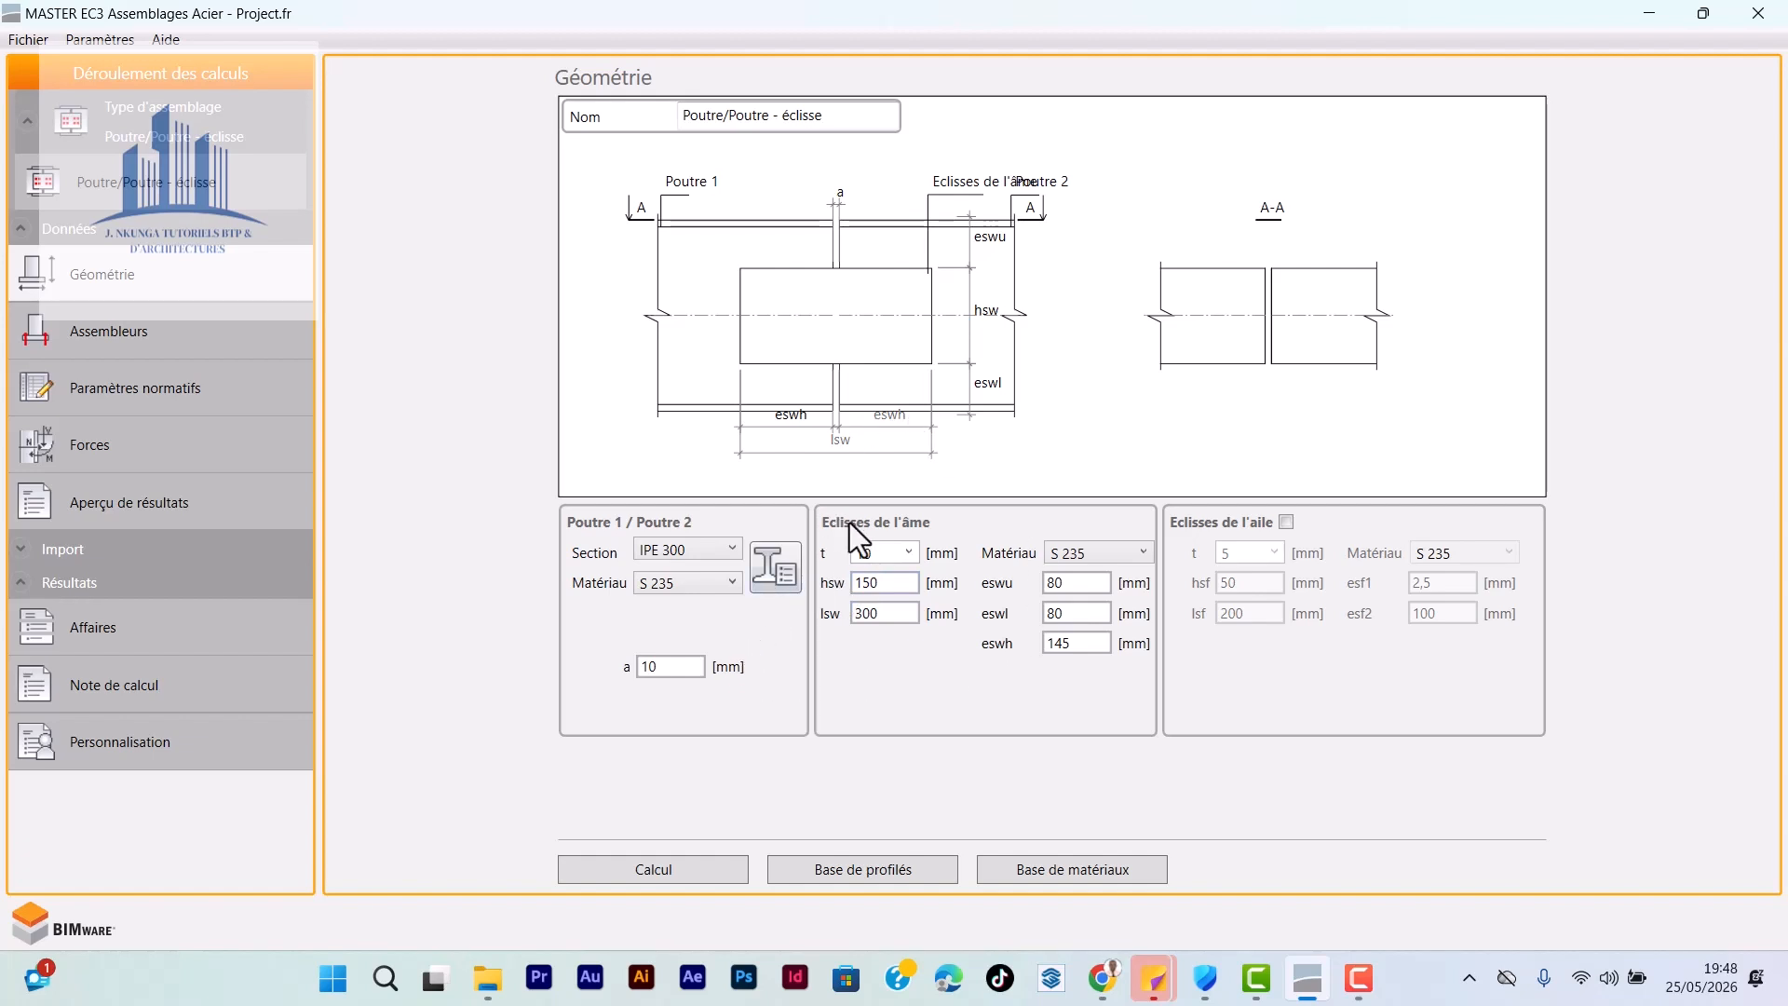
Step: Set the web splice bolts to 3 rows and 3 columns and recalculate the connection
left_click(139, 330)
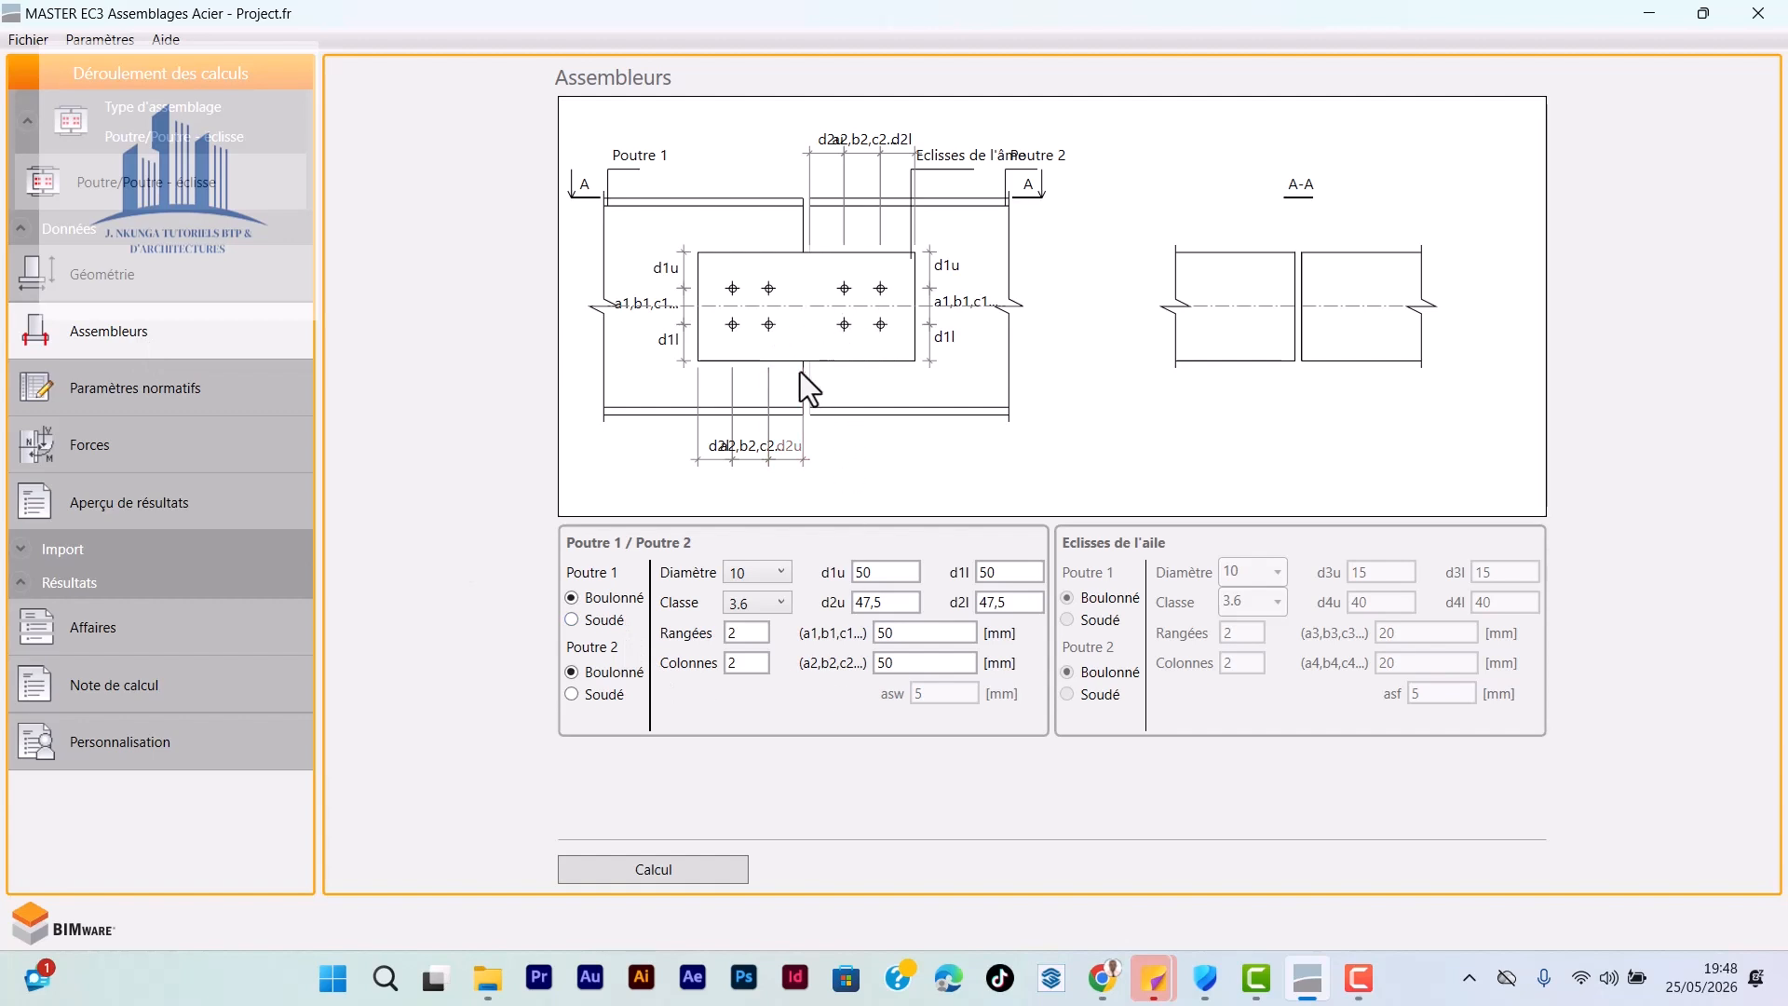
left_click(754, 635)
double_click(756, 635)
type("3")
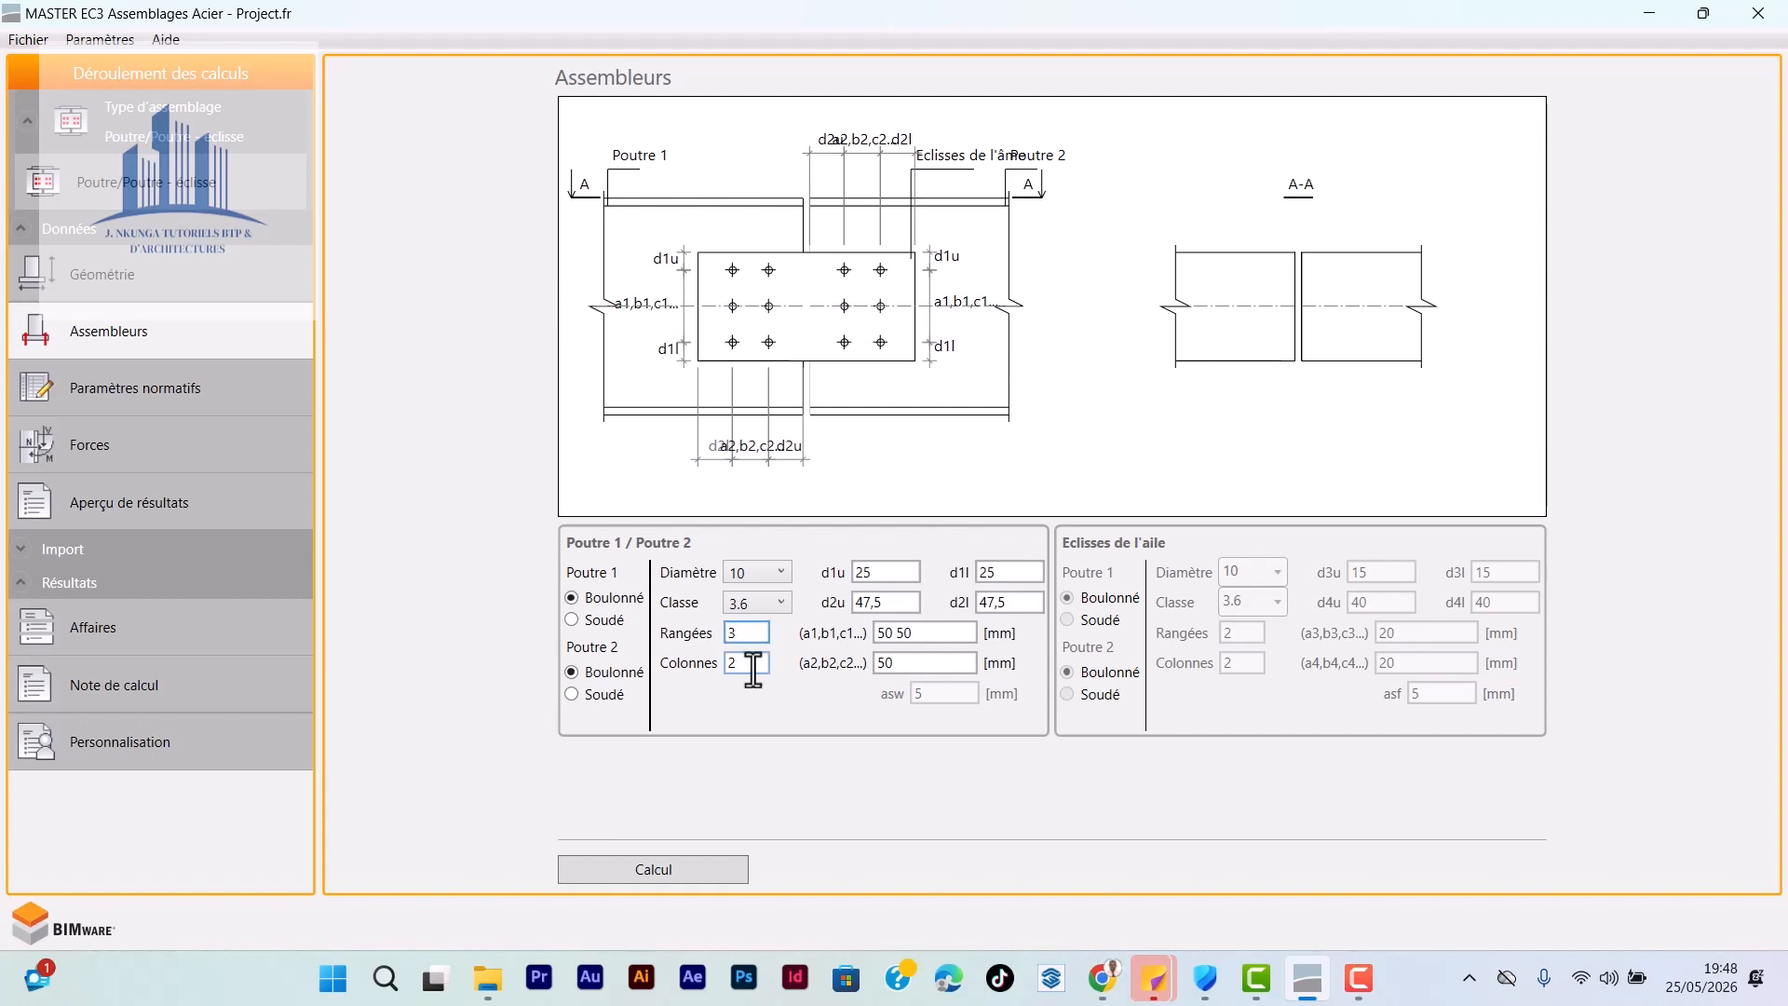
left_click(752, 665)
double_click(751, 665)
type("3")
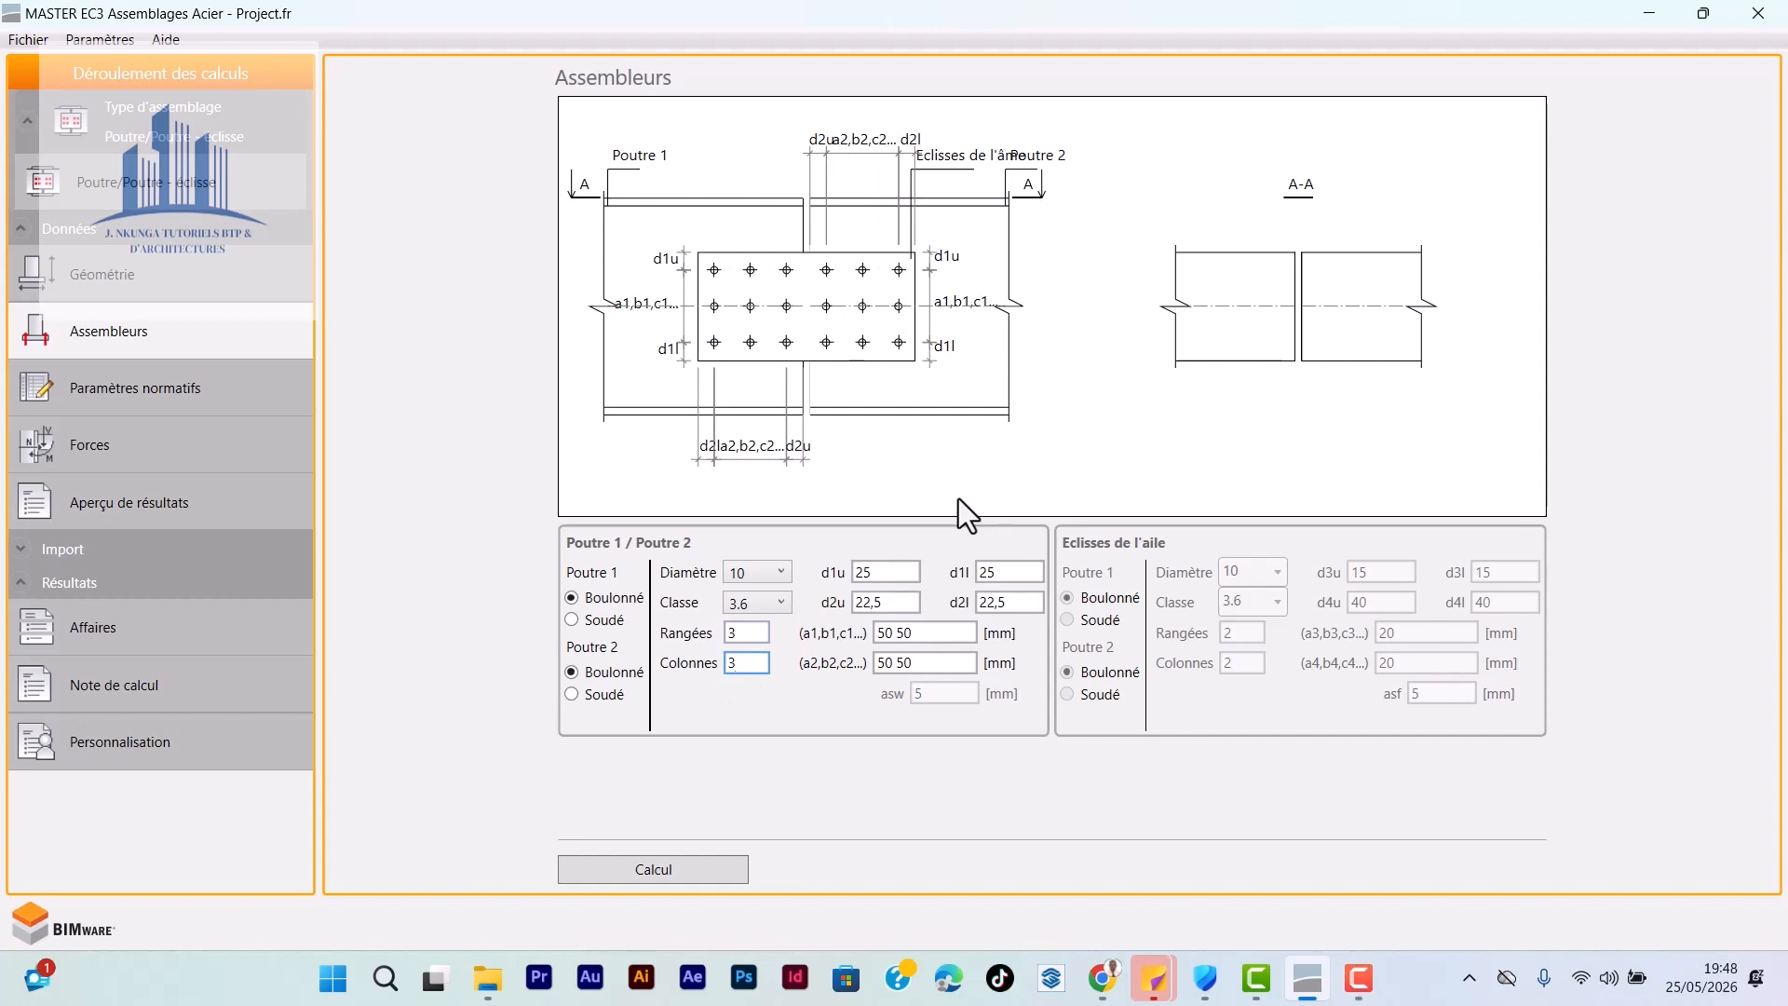
left_click(127, 397)
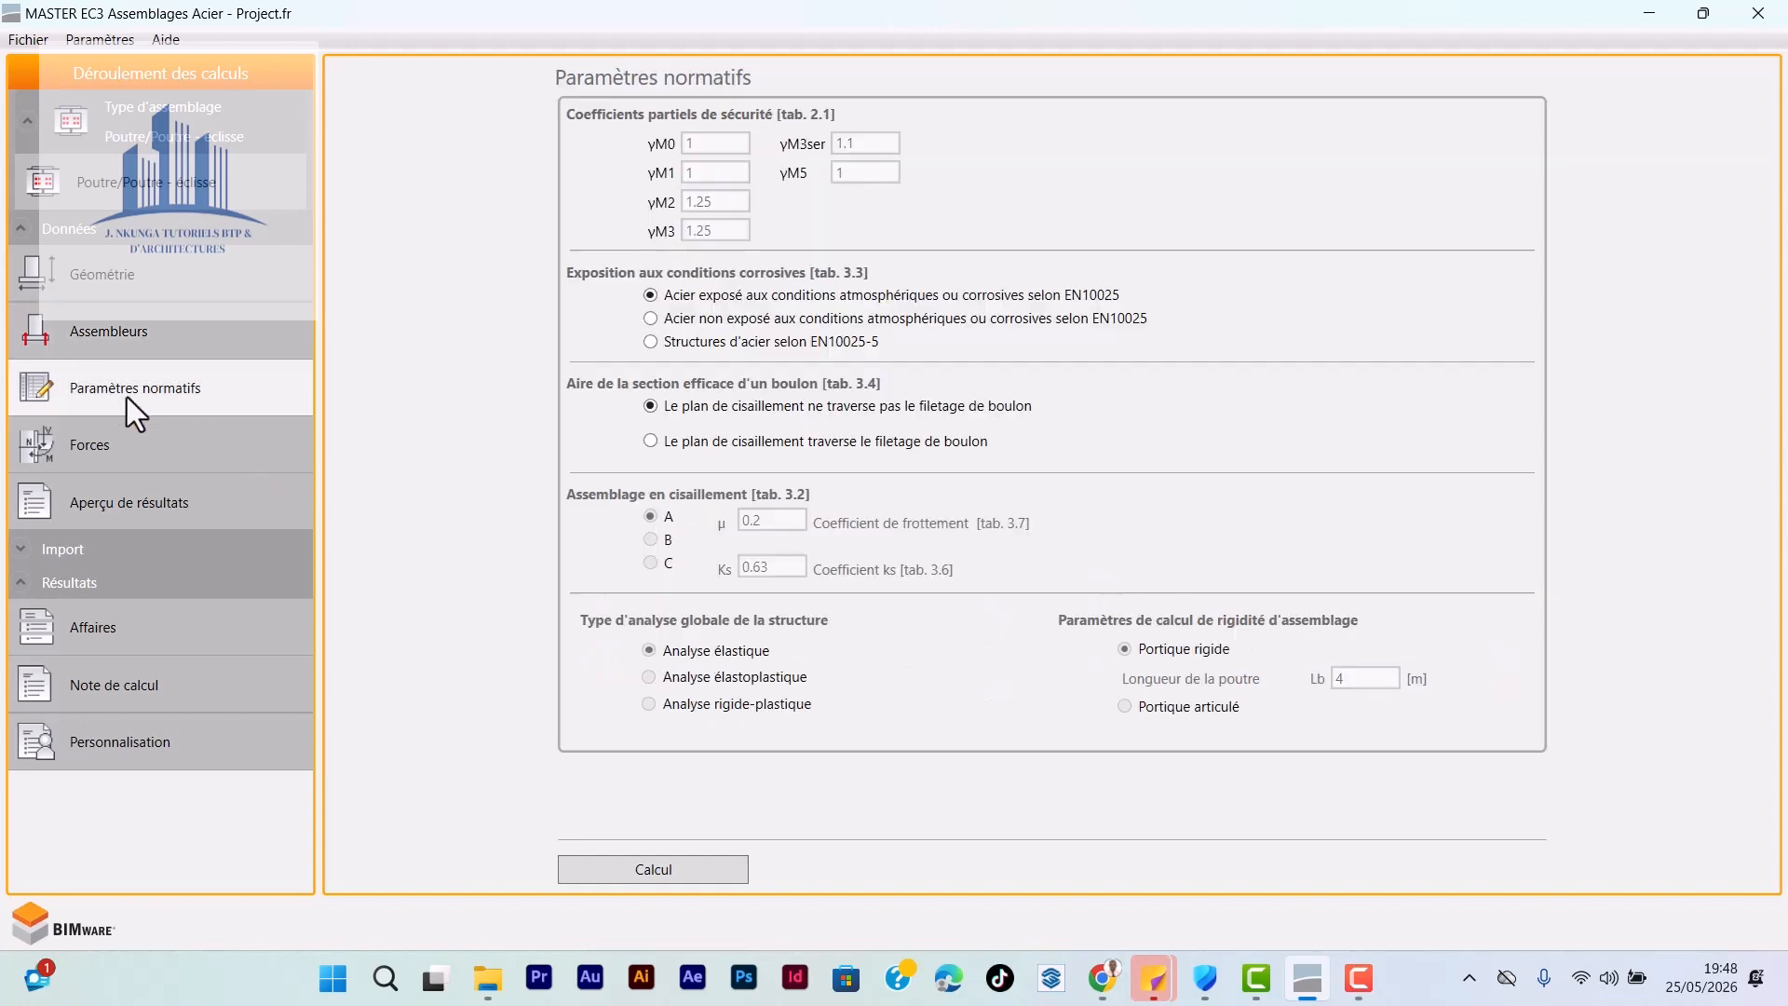
left_click(650, 869)
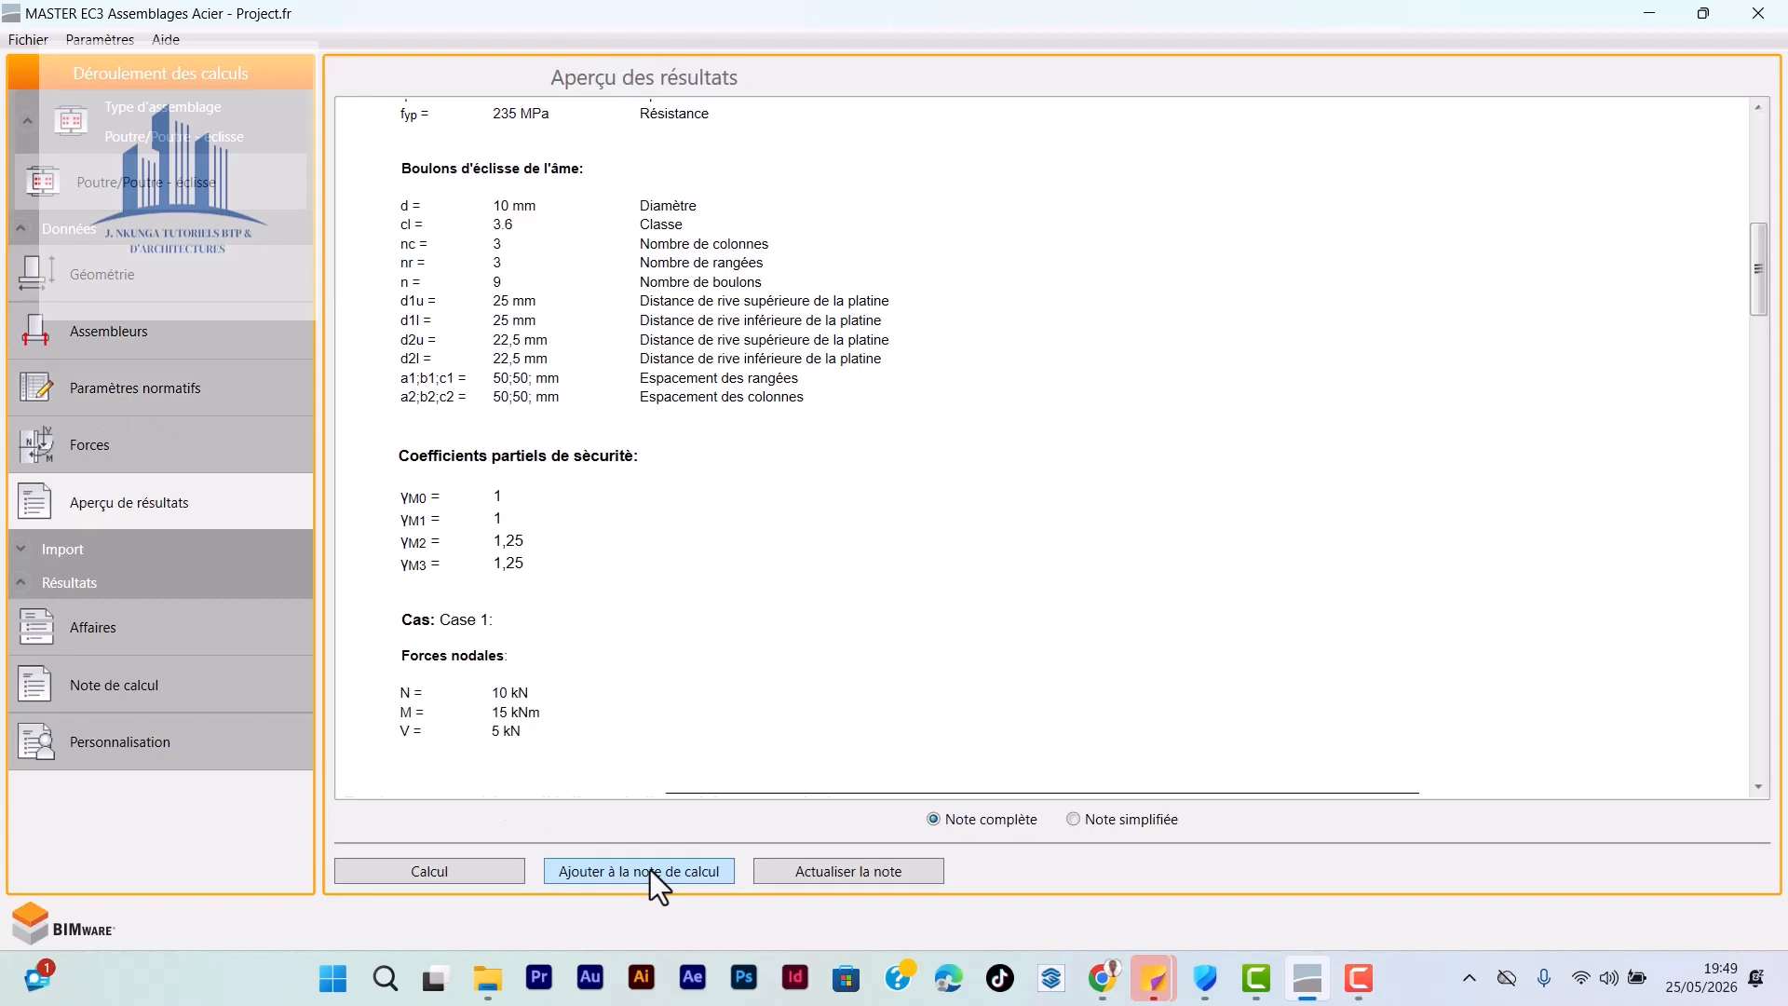
Step: Examine the recalculated report, comparing the bolt capacity checks for both beams and the splice plate's block rupture checks
scroll(637, 552, "up", 5)
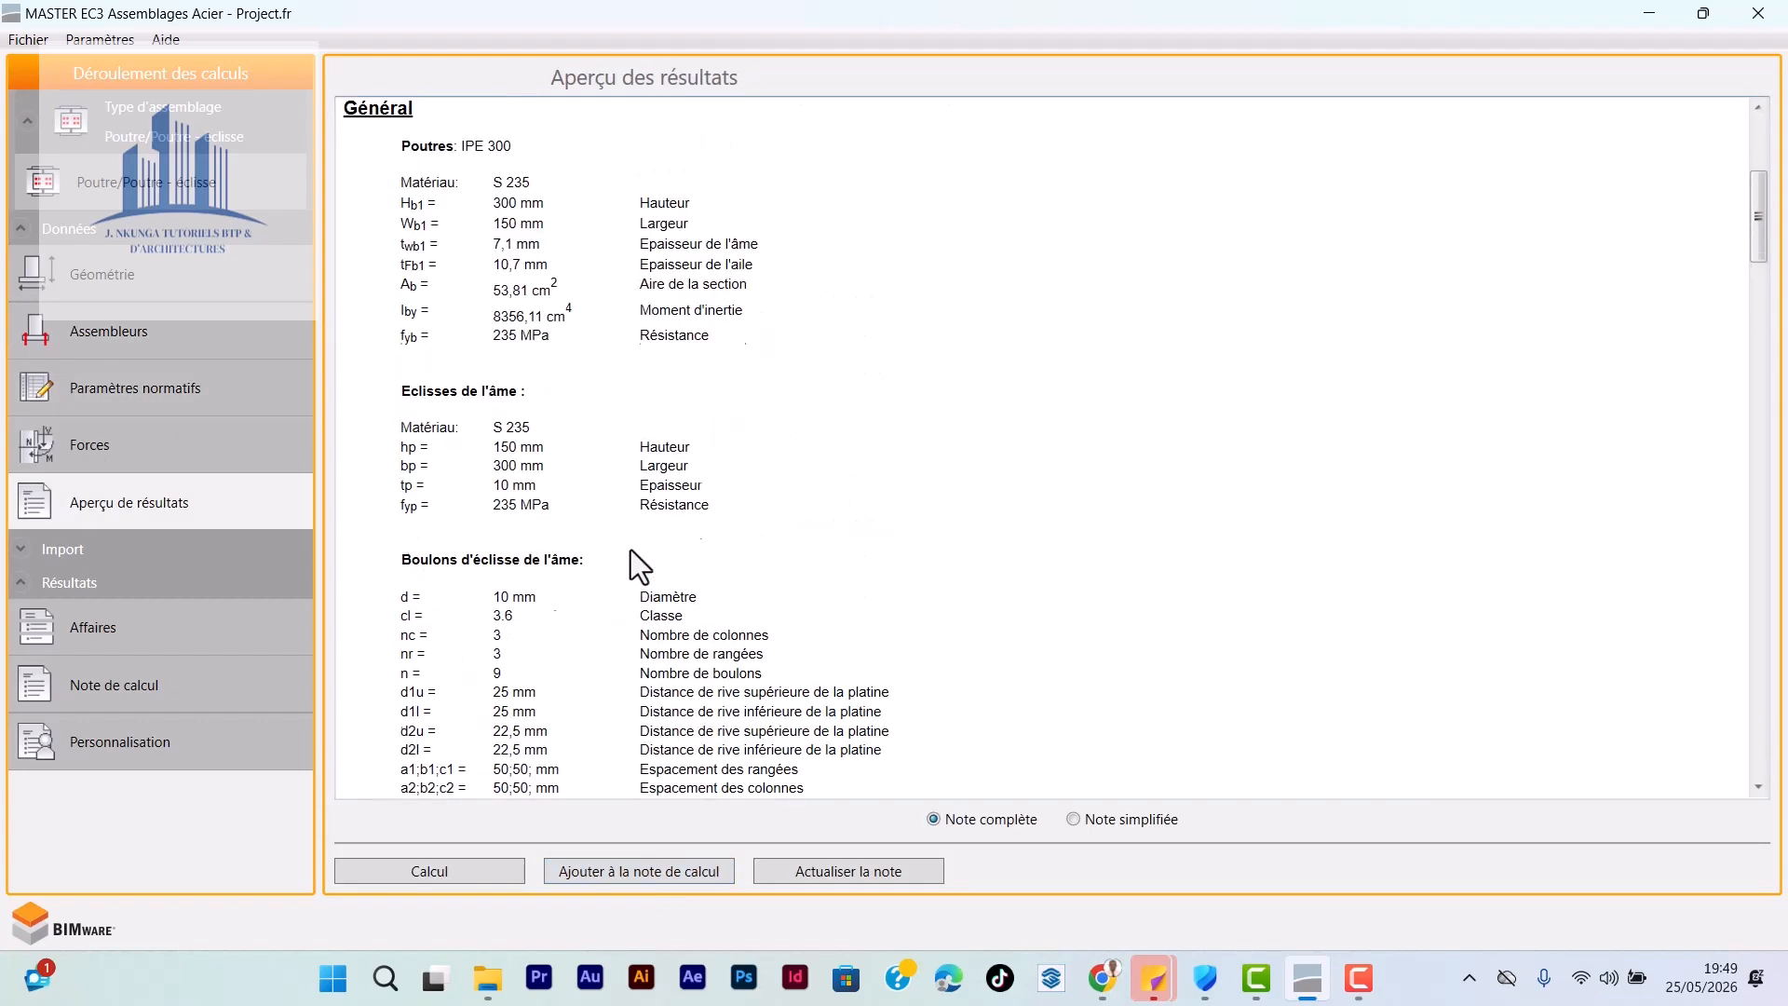
scroll(792, 600, "up", 3)
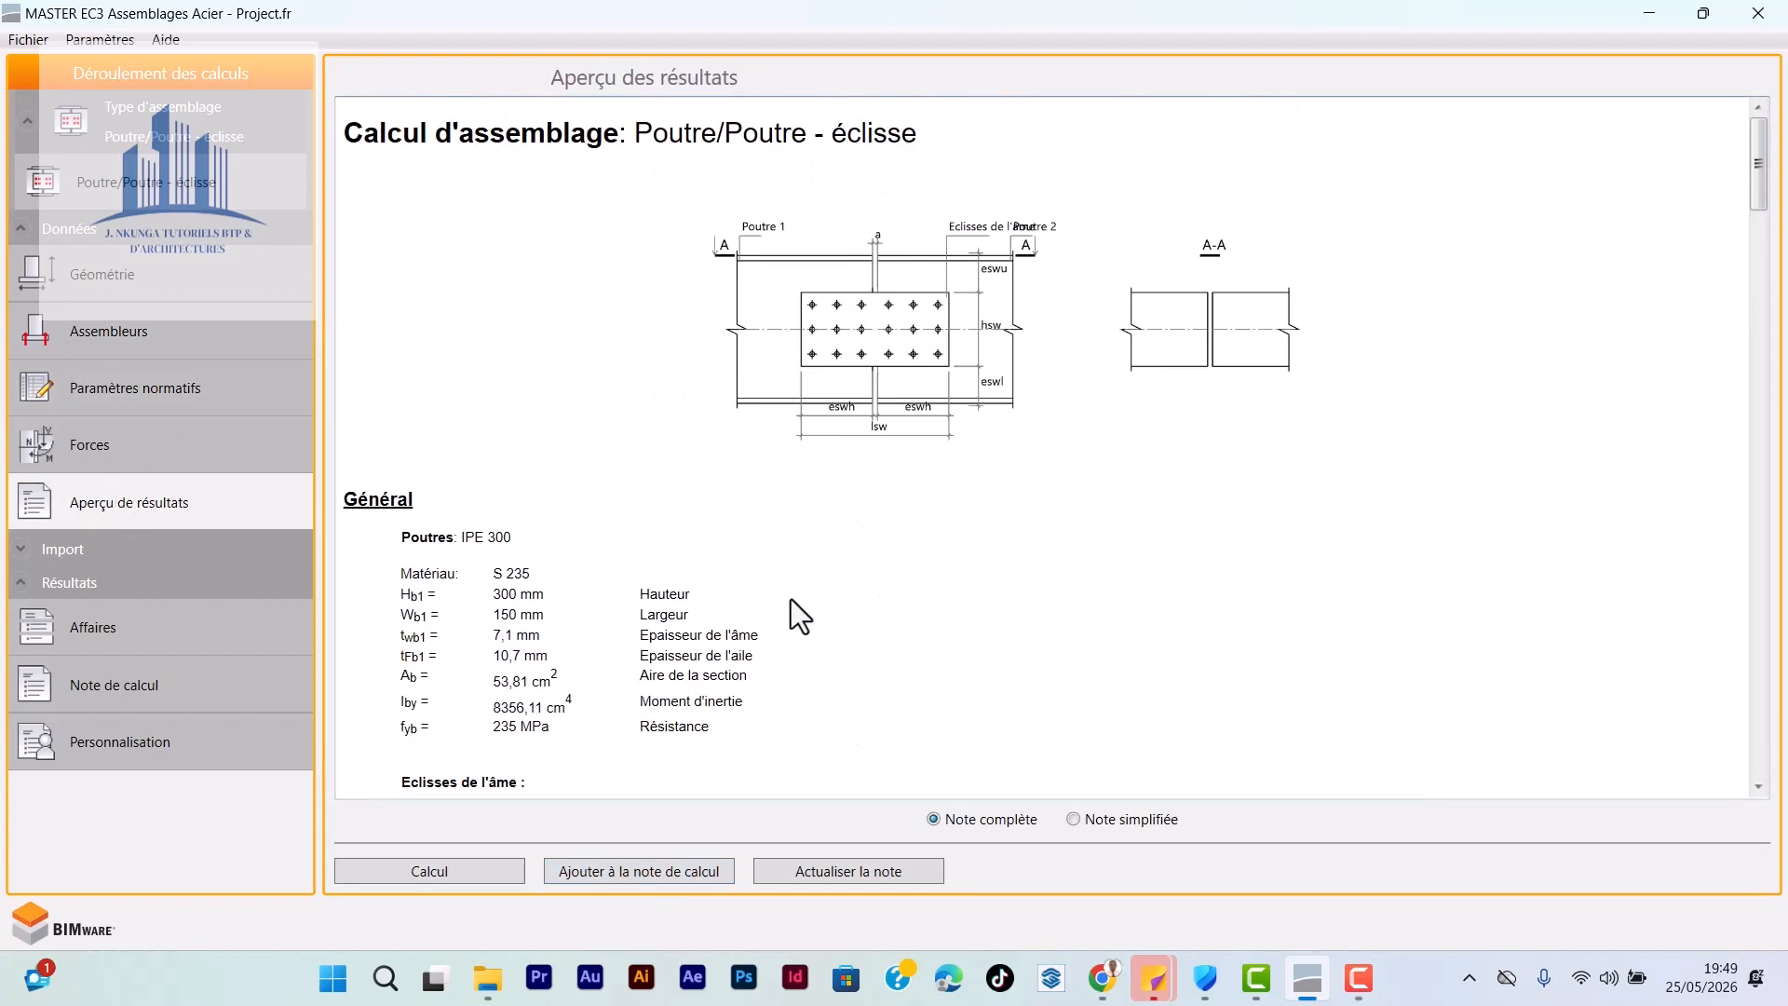
scroll(790, 601, "down", 6)
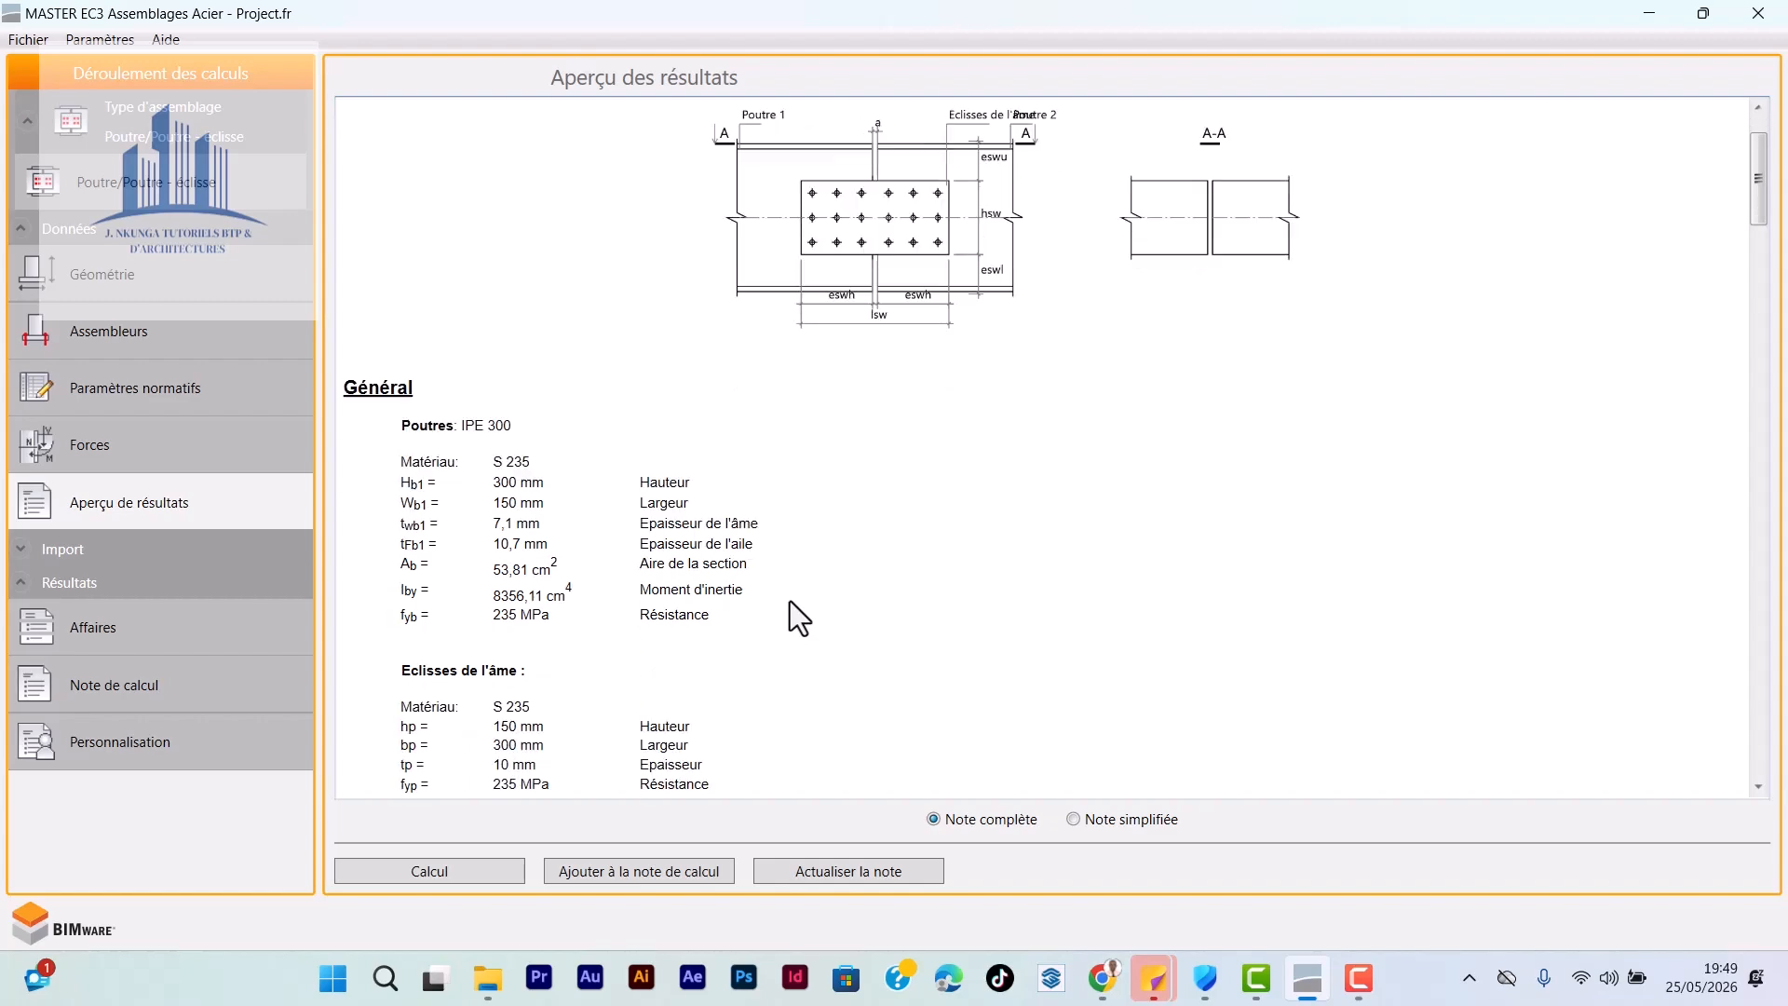
scroll(790, 601, "down", 6)
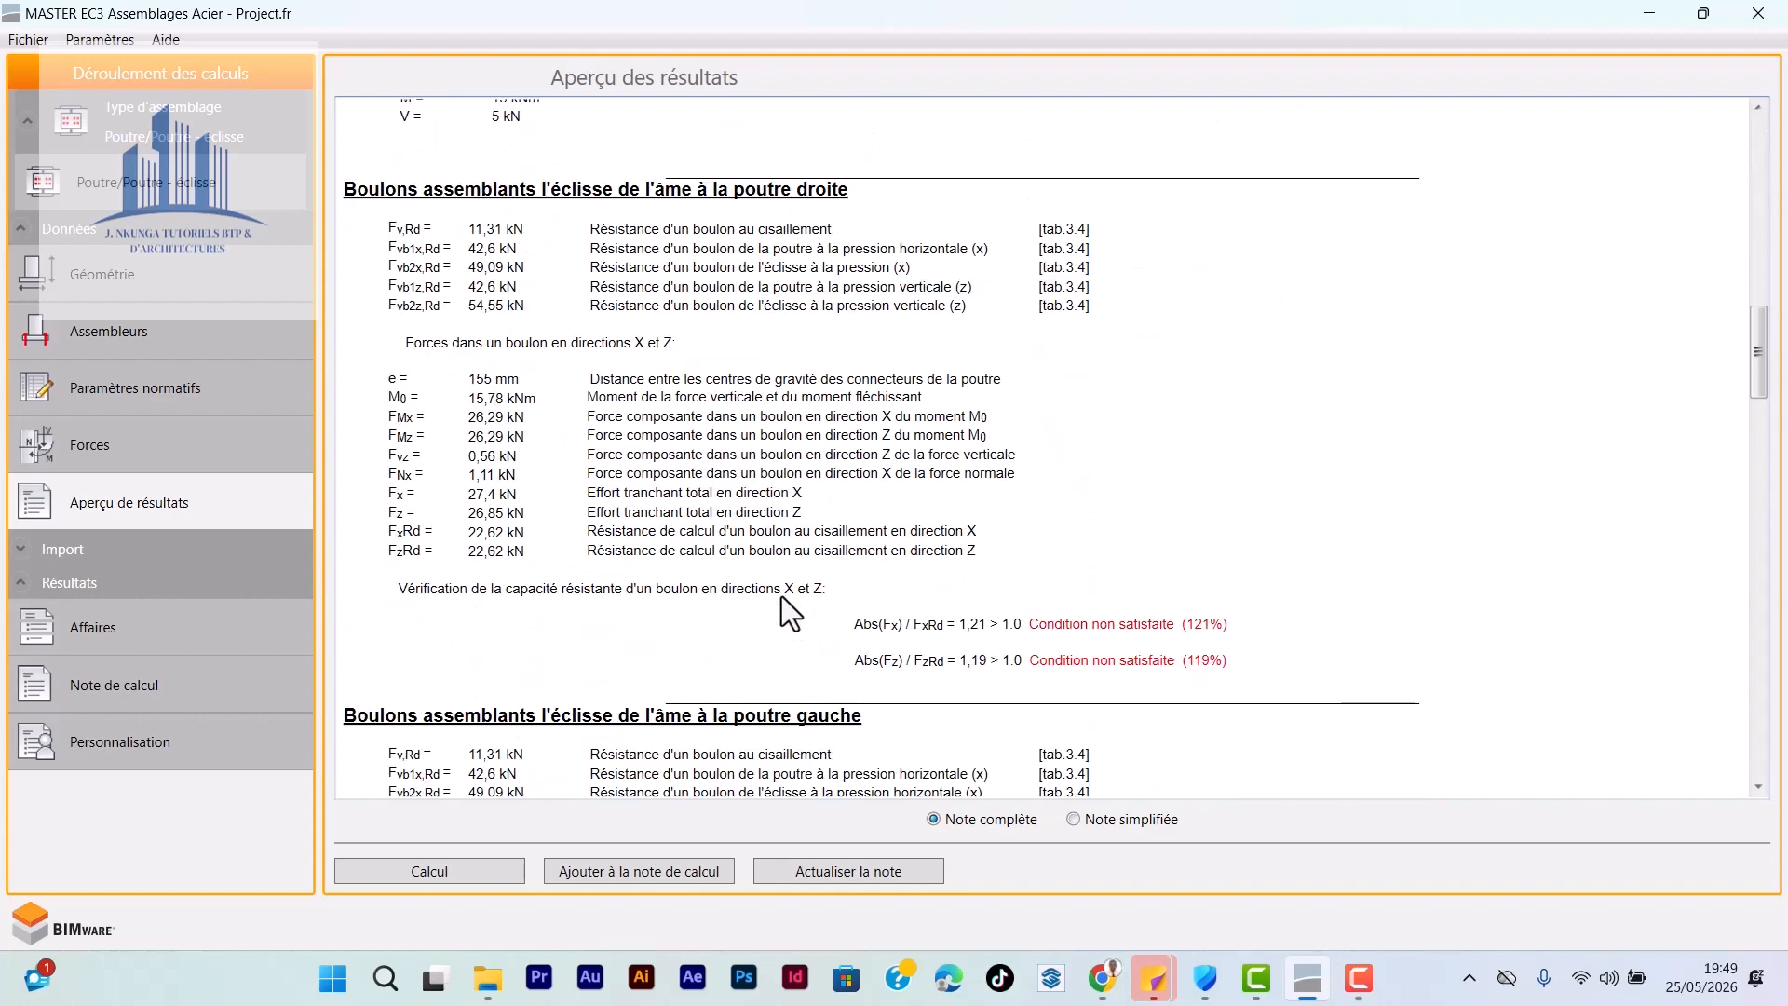
scroll(1073, 587, "down", 1)
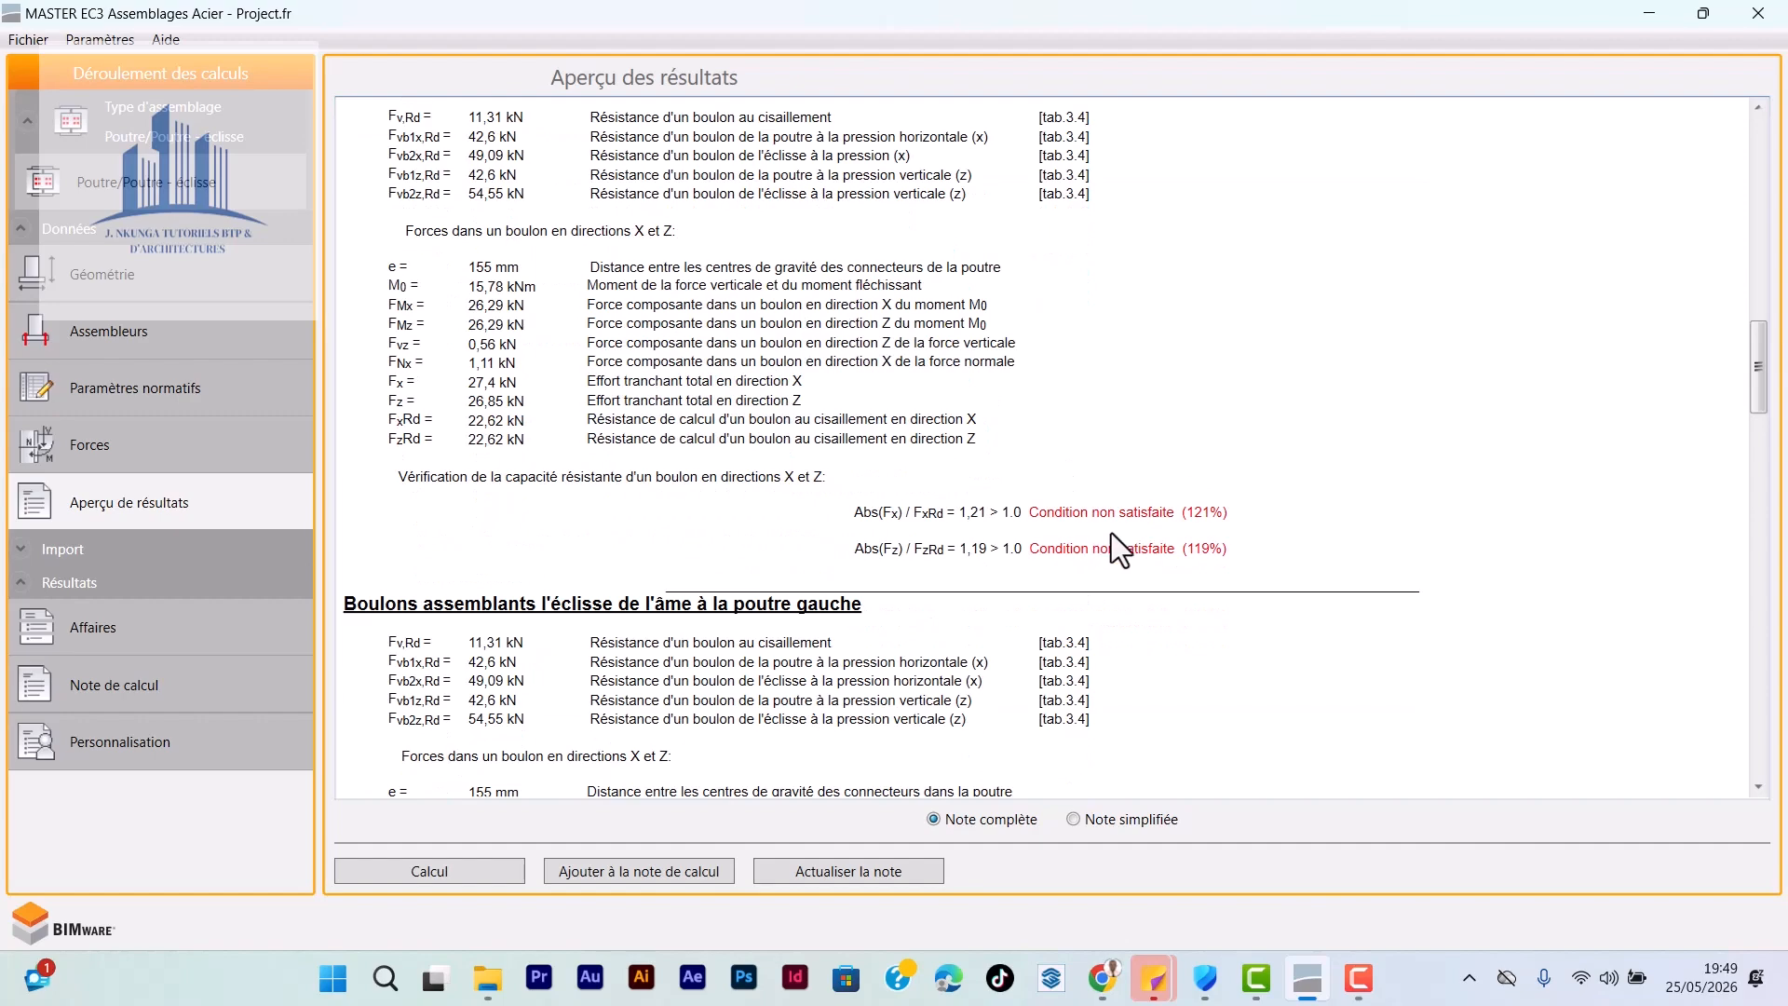
scroll(1104, 503, "down", 1)
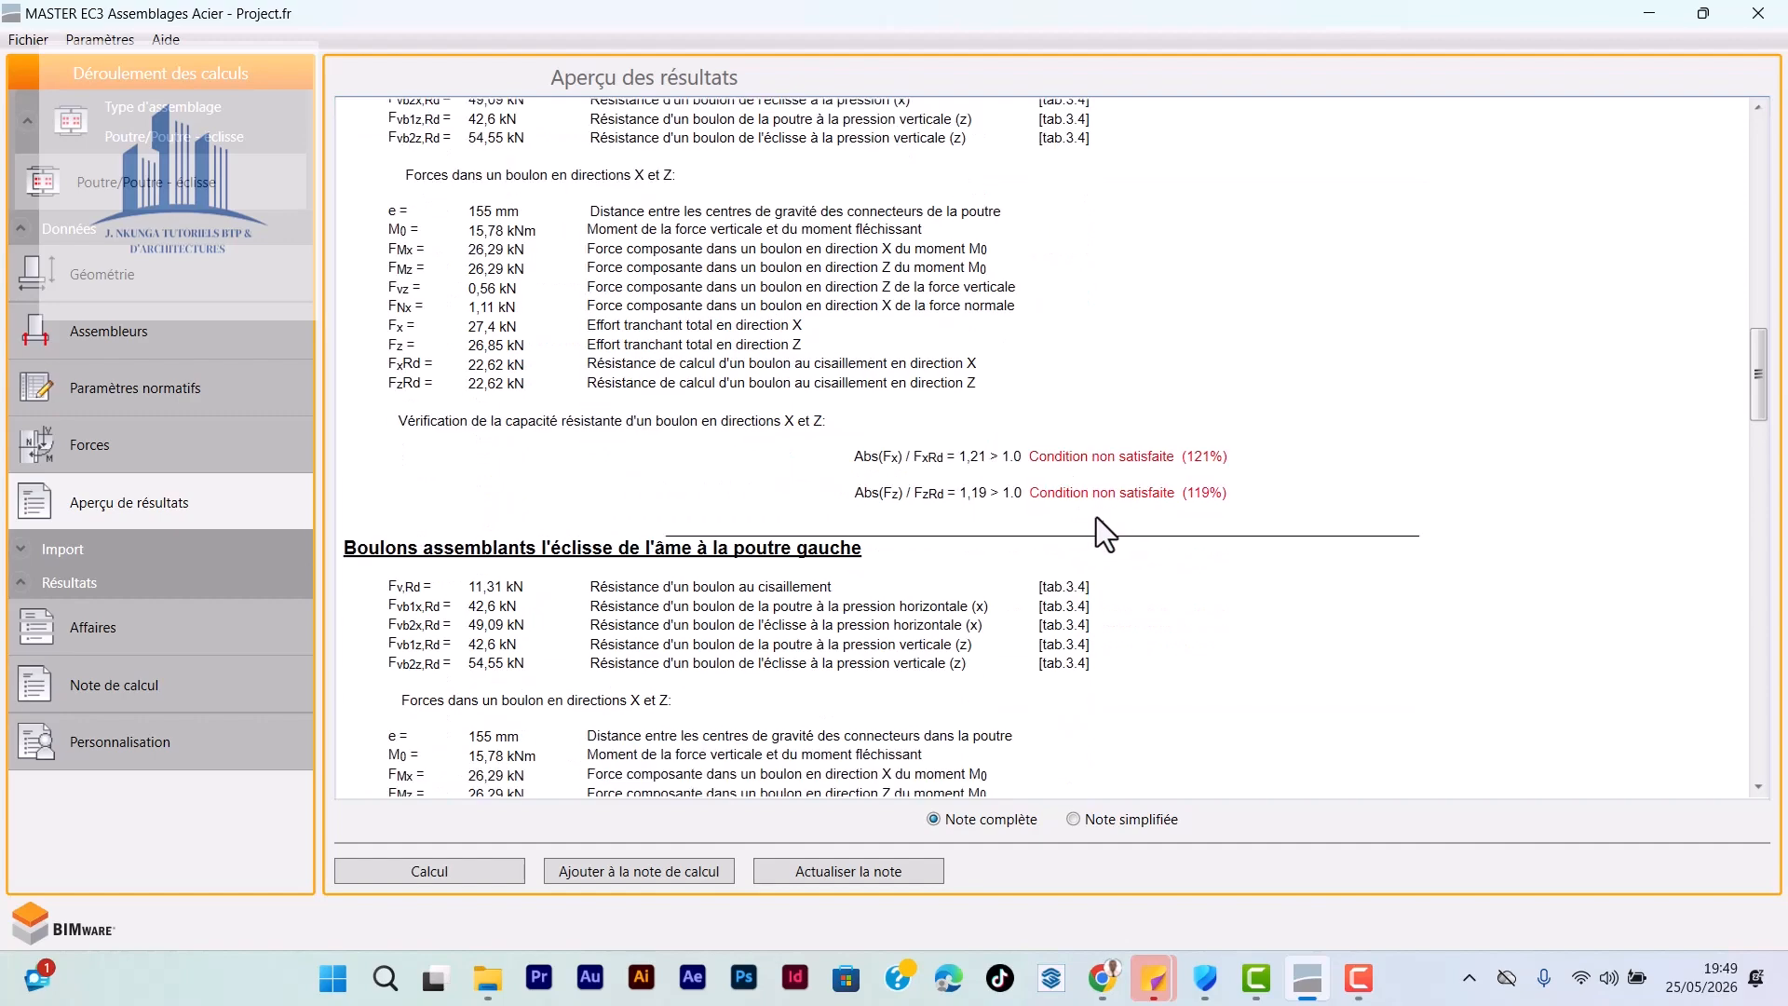
scroll(1089, 503, "down", 1)
scroll(1108, 518, "down", 1)
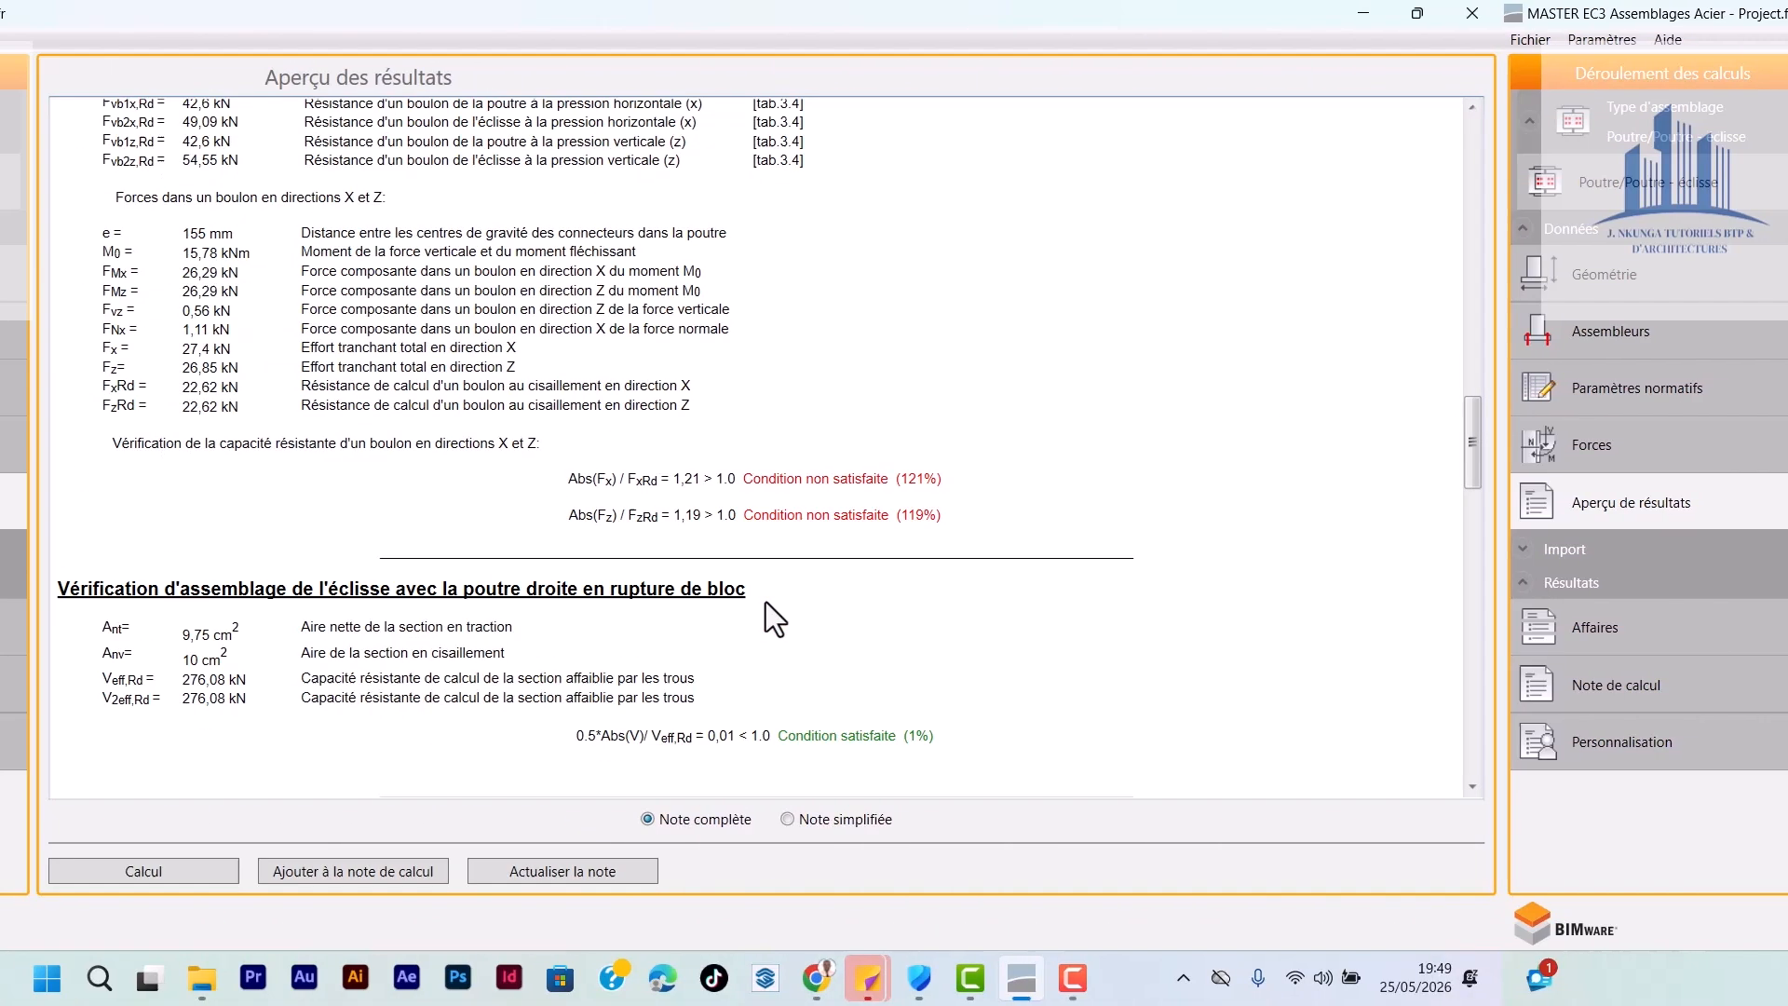
scroll(1053, 596, "up", 3)
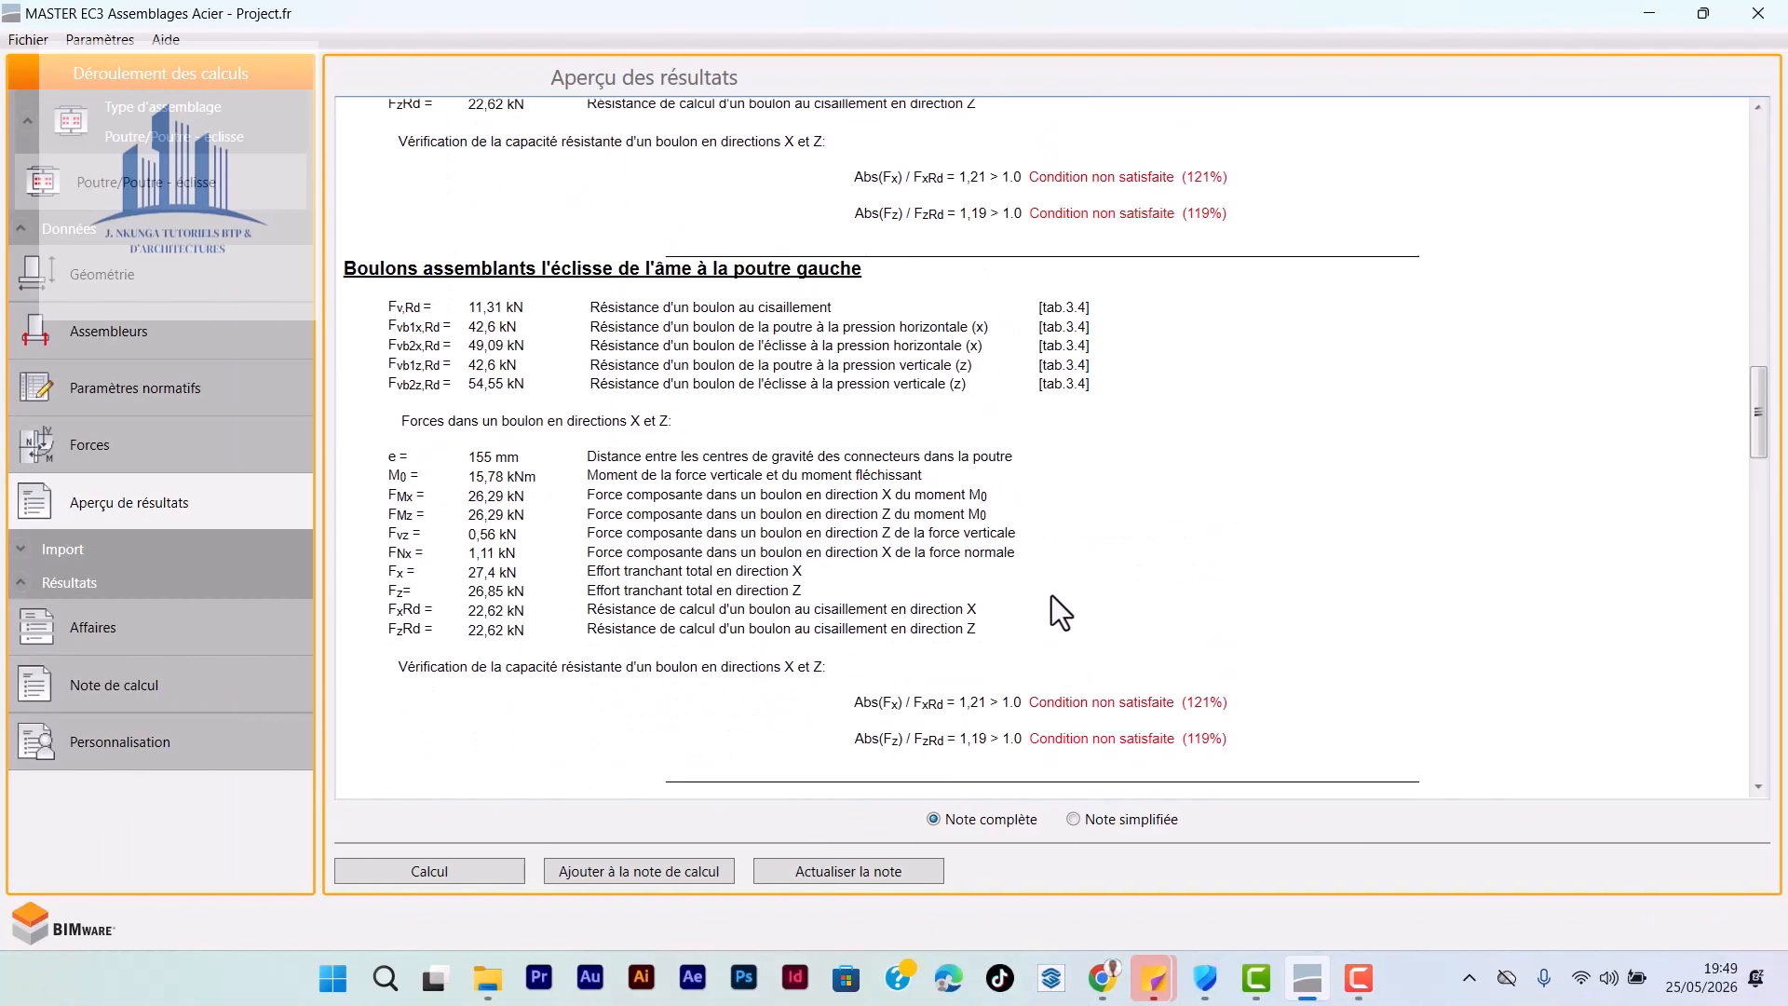
scroll(1049, 598, "down", 1)
scroll(1047, 615, "down", 5)
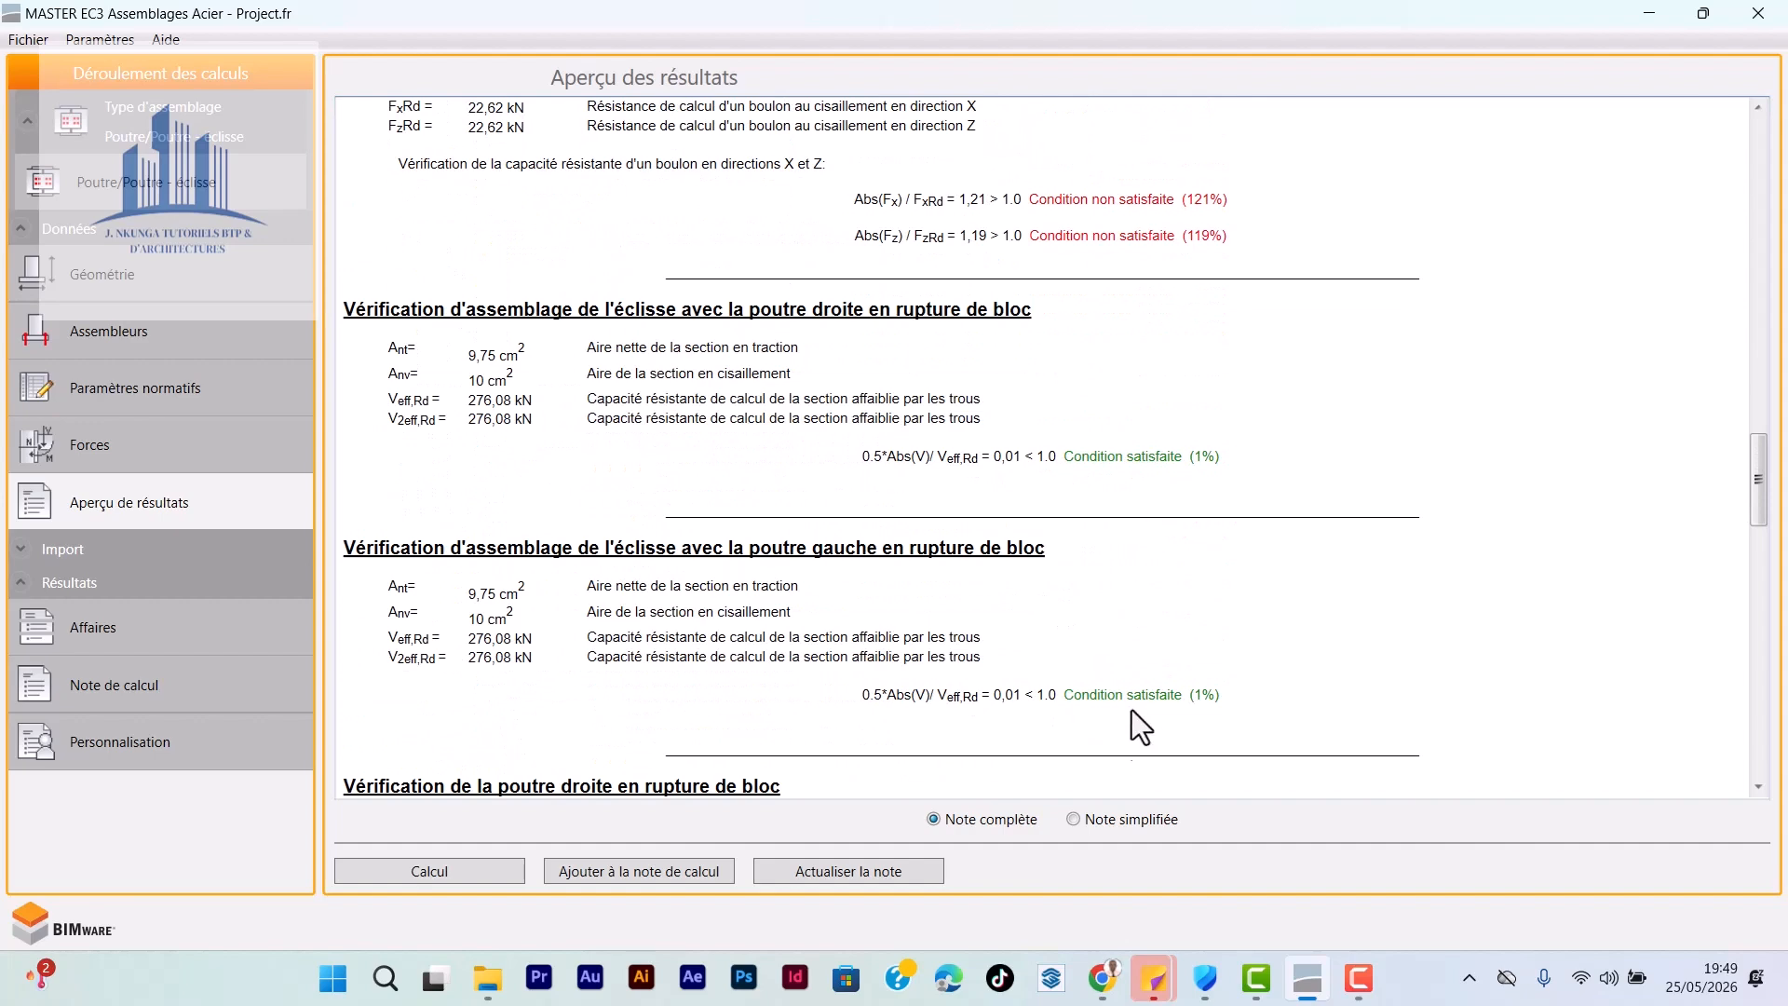
scroll(1181, 488, "up", 2)
scroll(1008, 423, "up", 3)
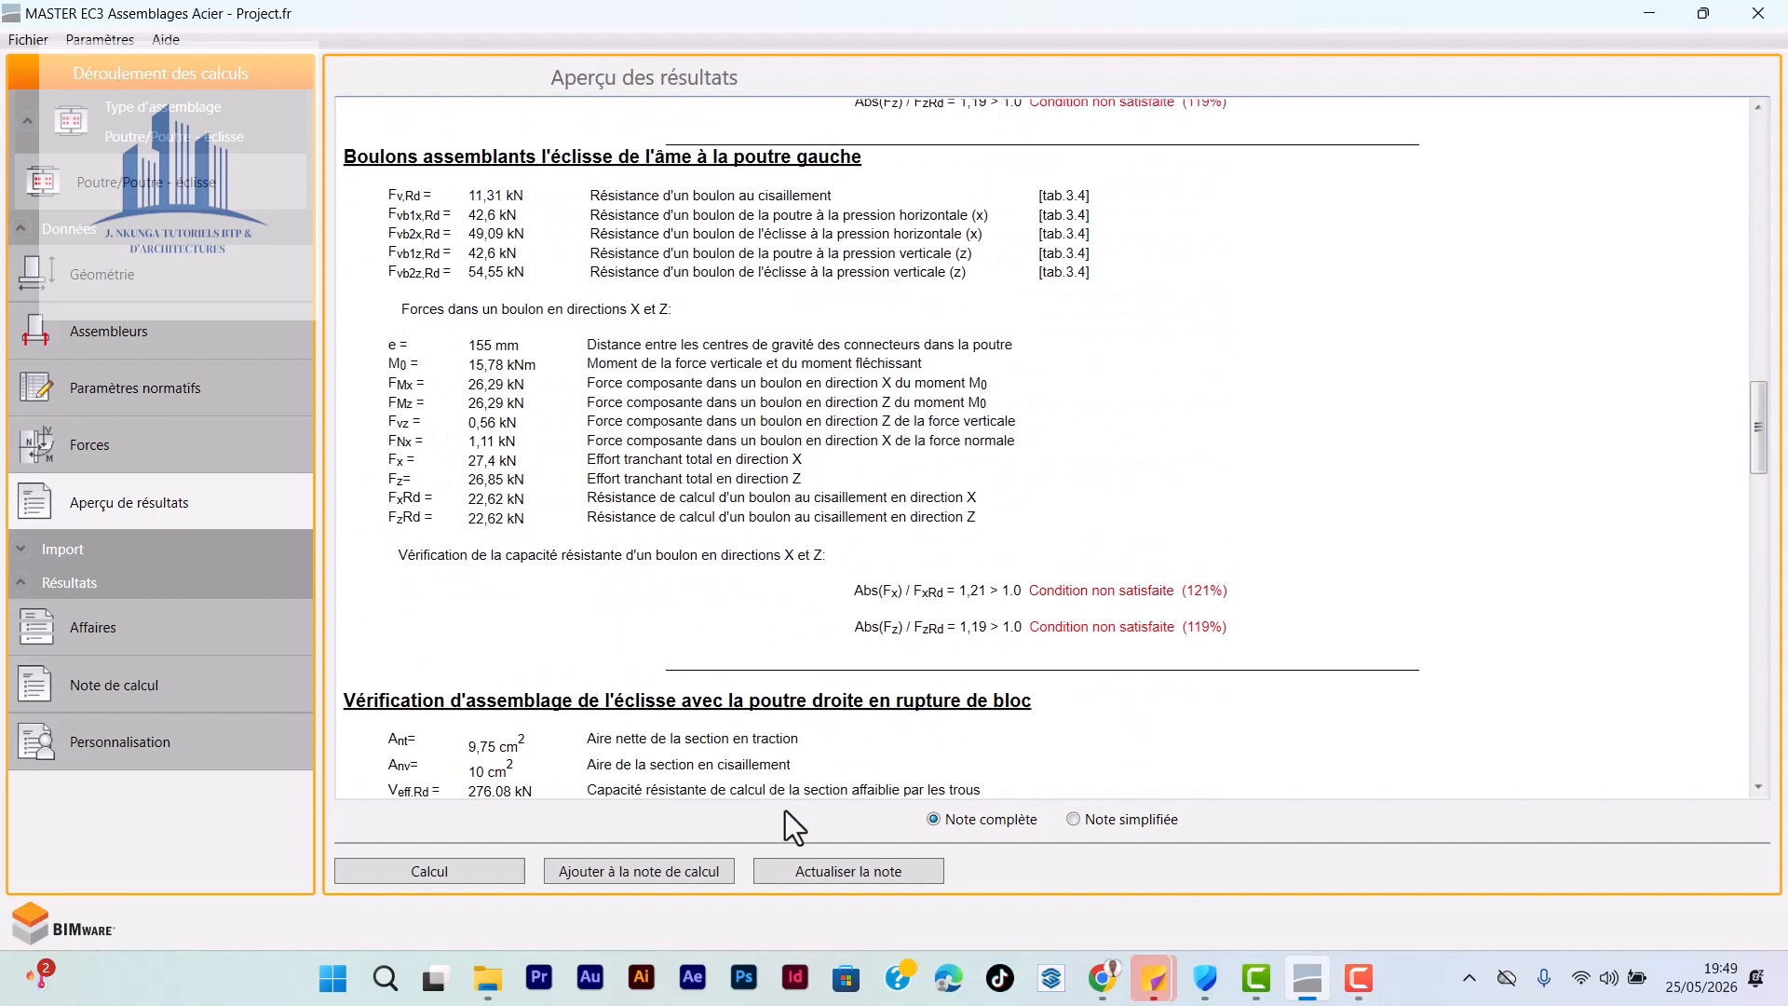
Step: Set the material of both the beams and the web splice plates to S 355
left_click(160, 200)
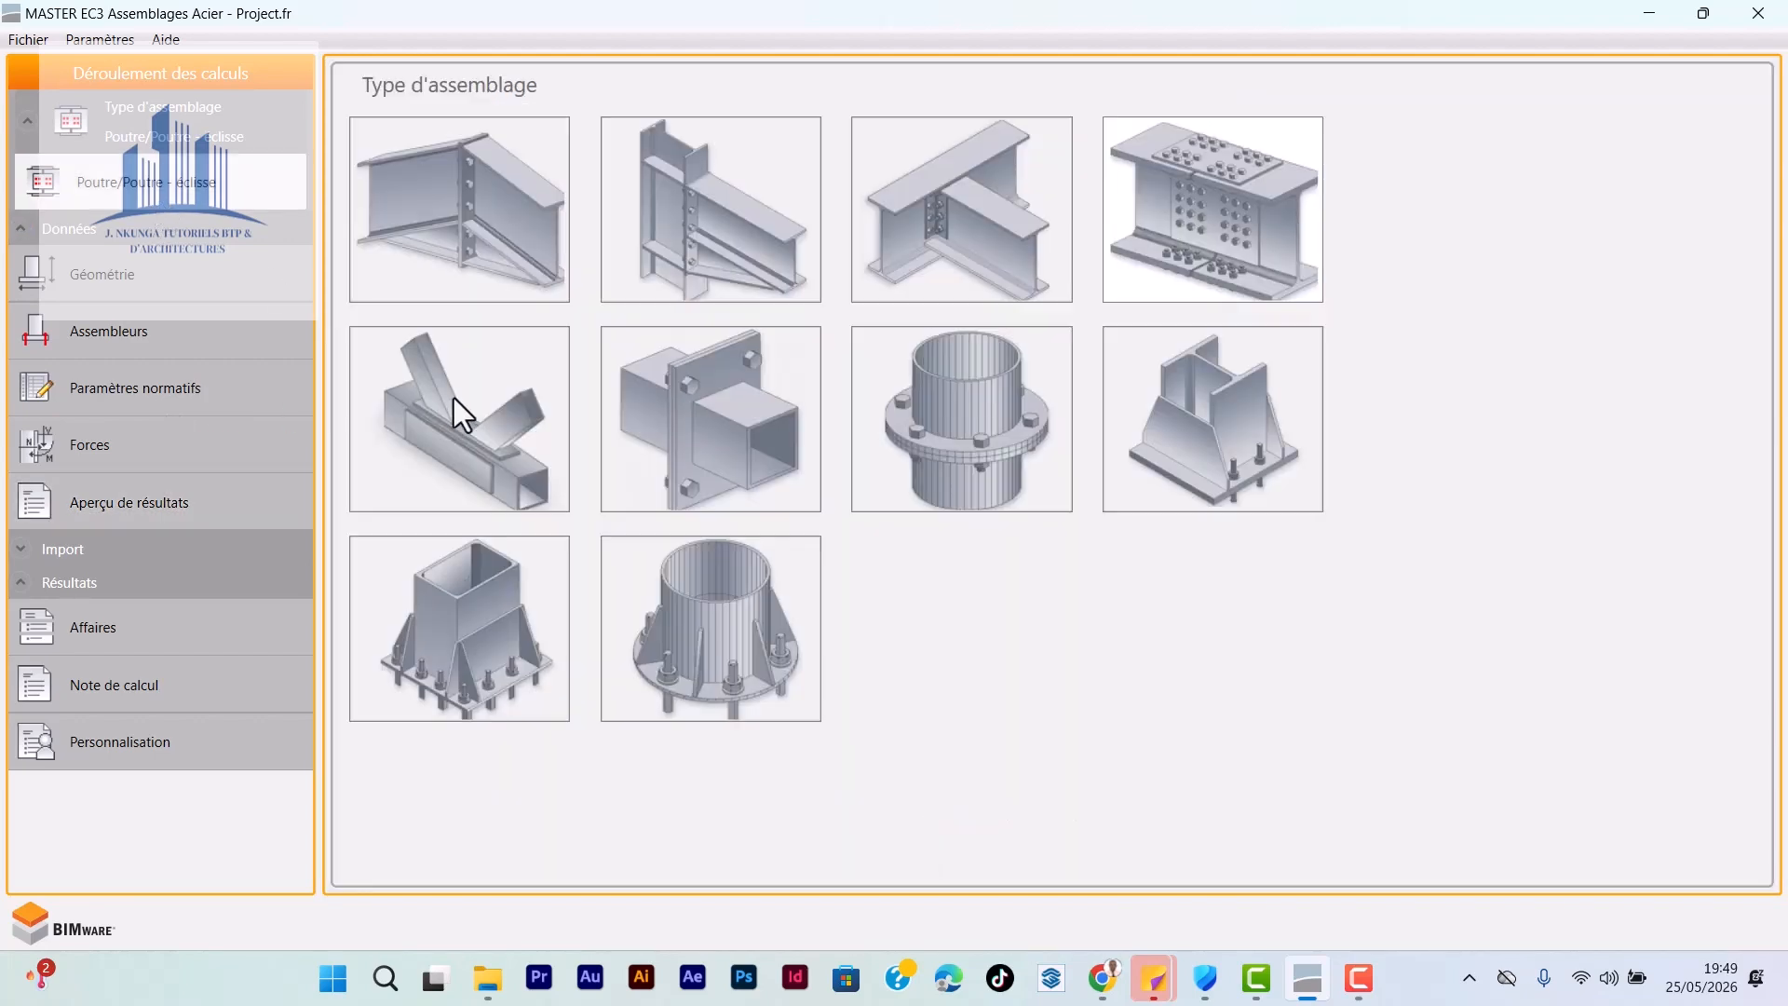
left_click(88, 267)
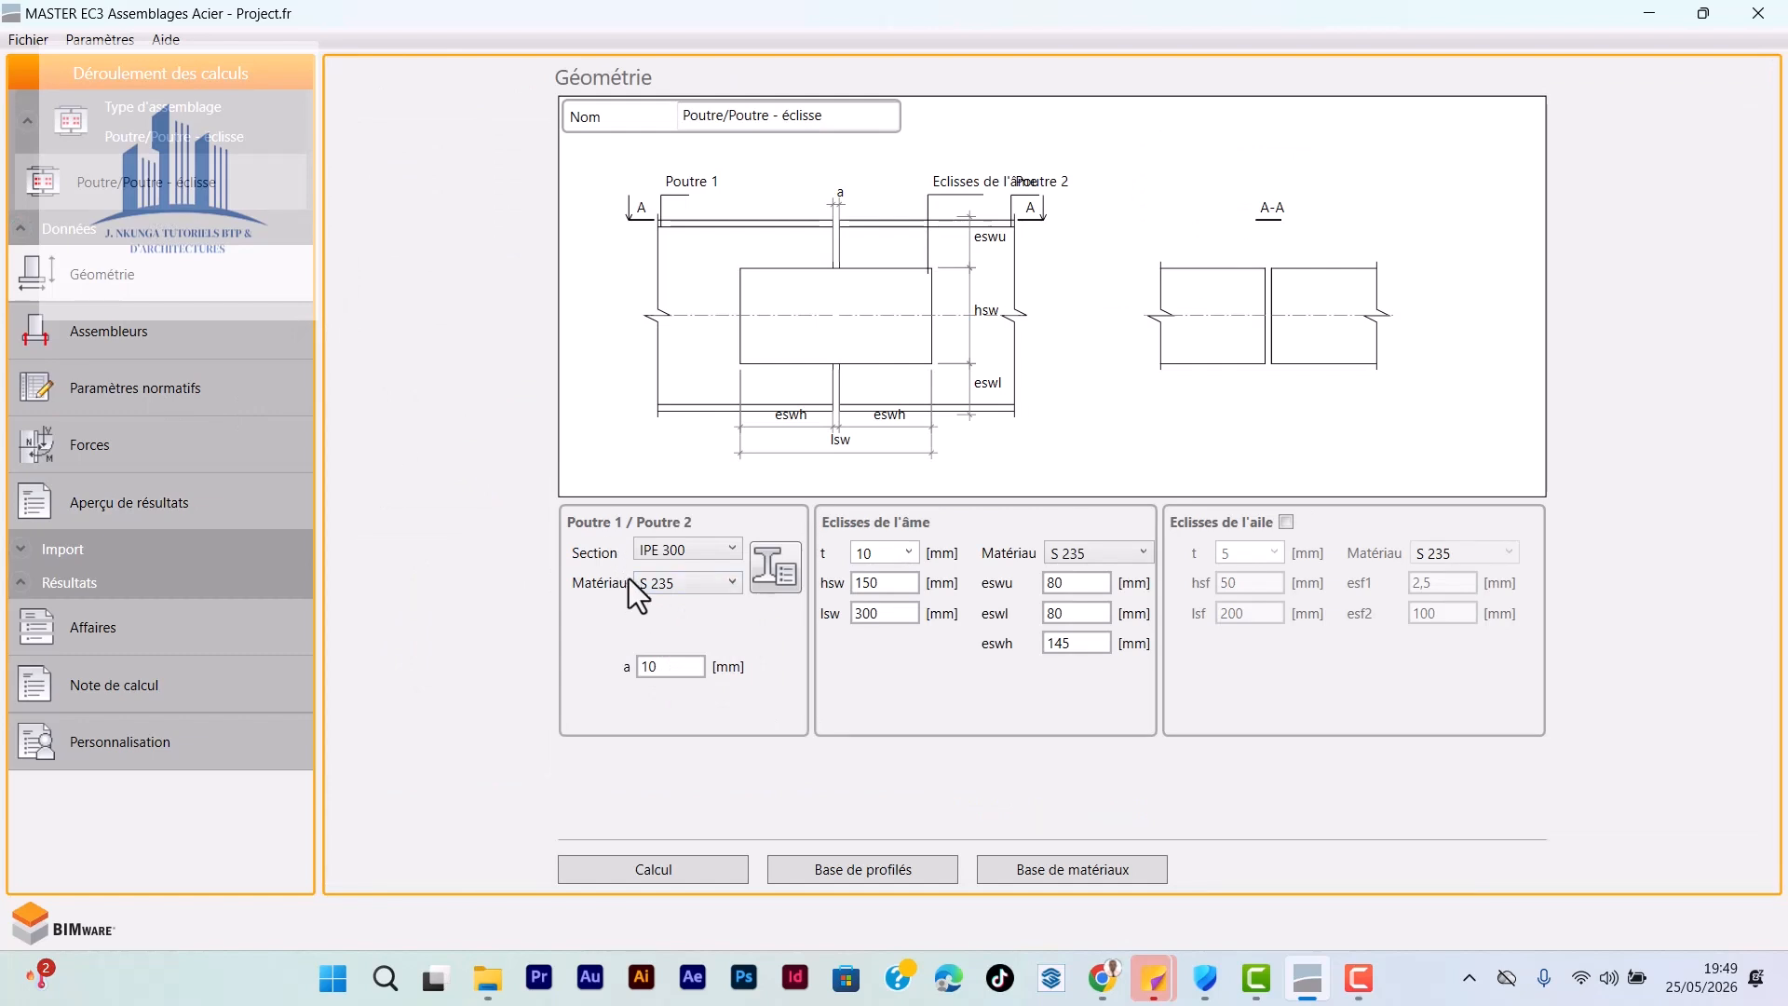
left_click(678, 588)
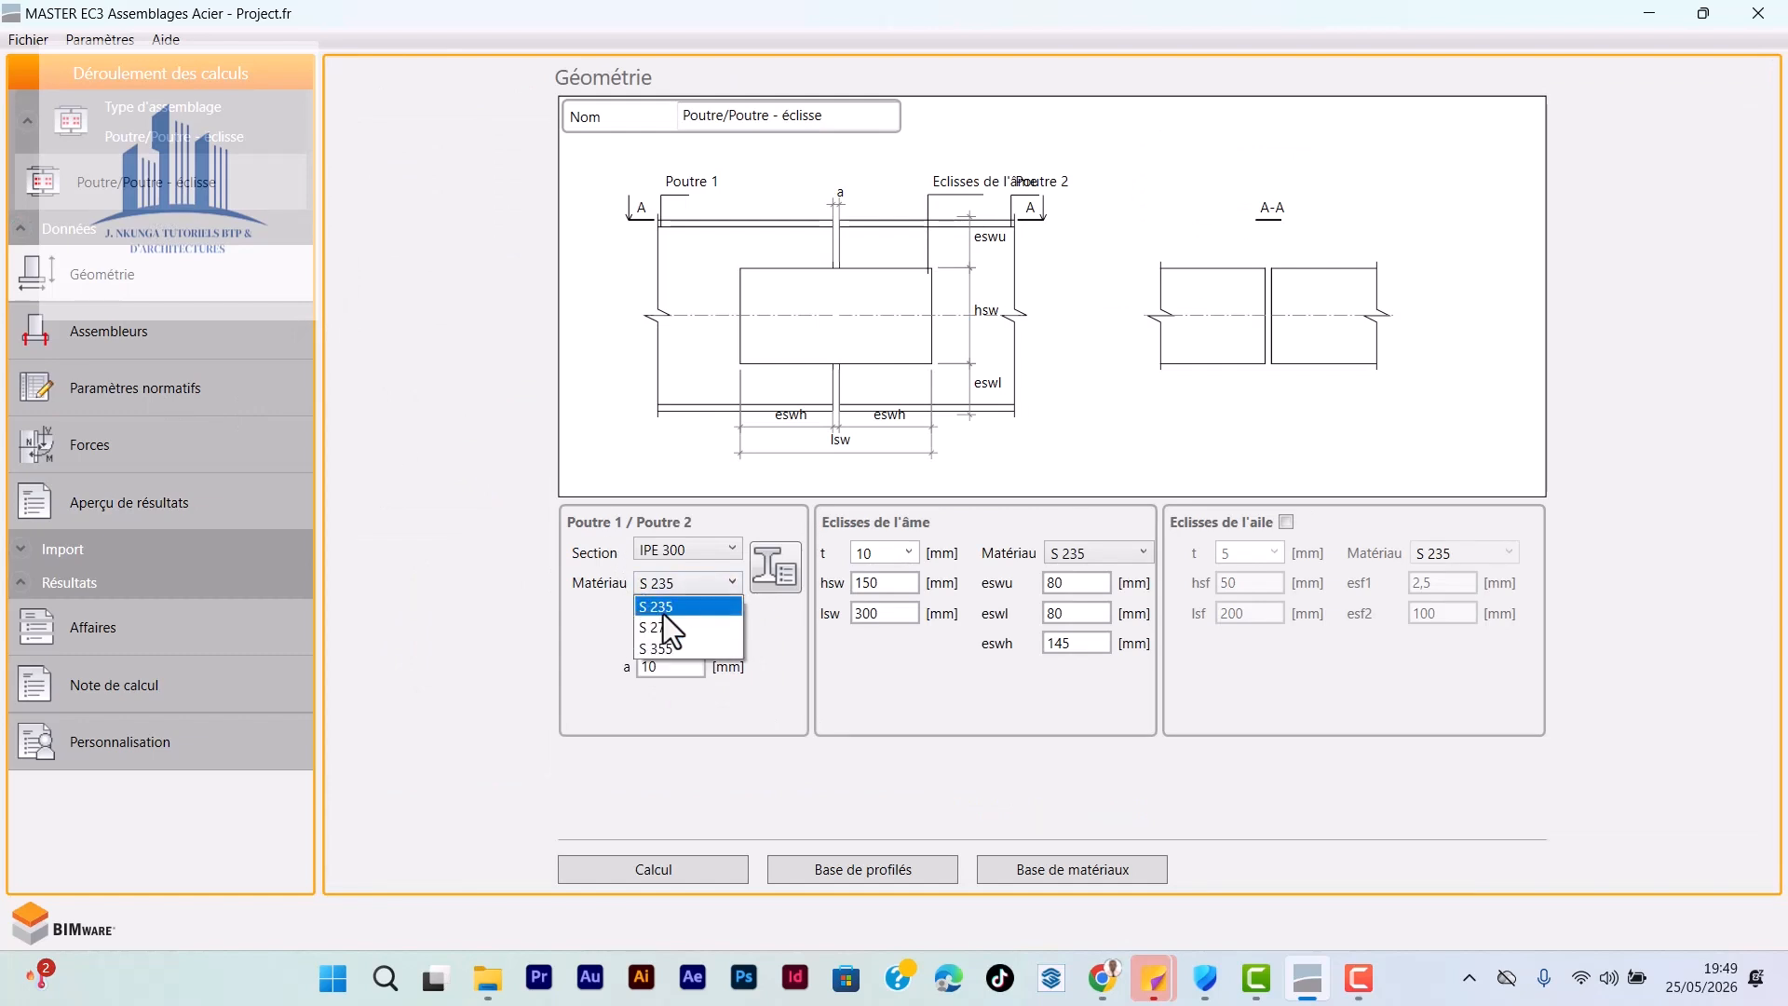
left_click(661, 647)
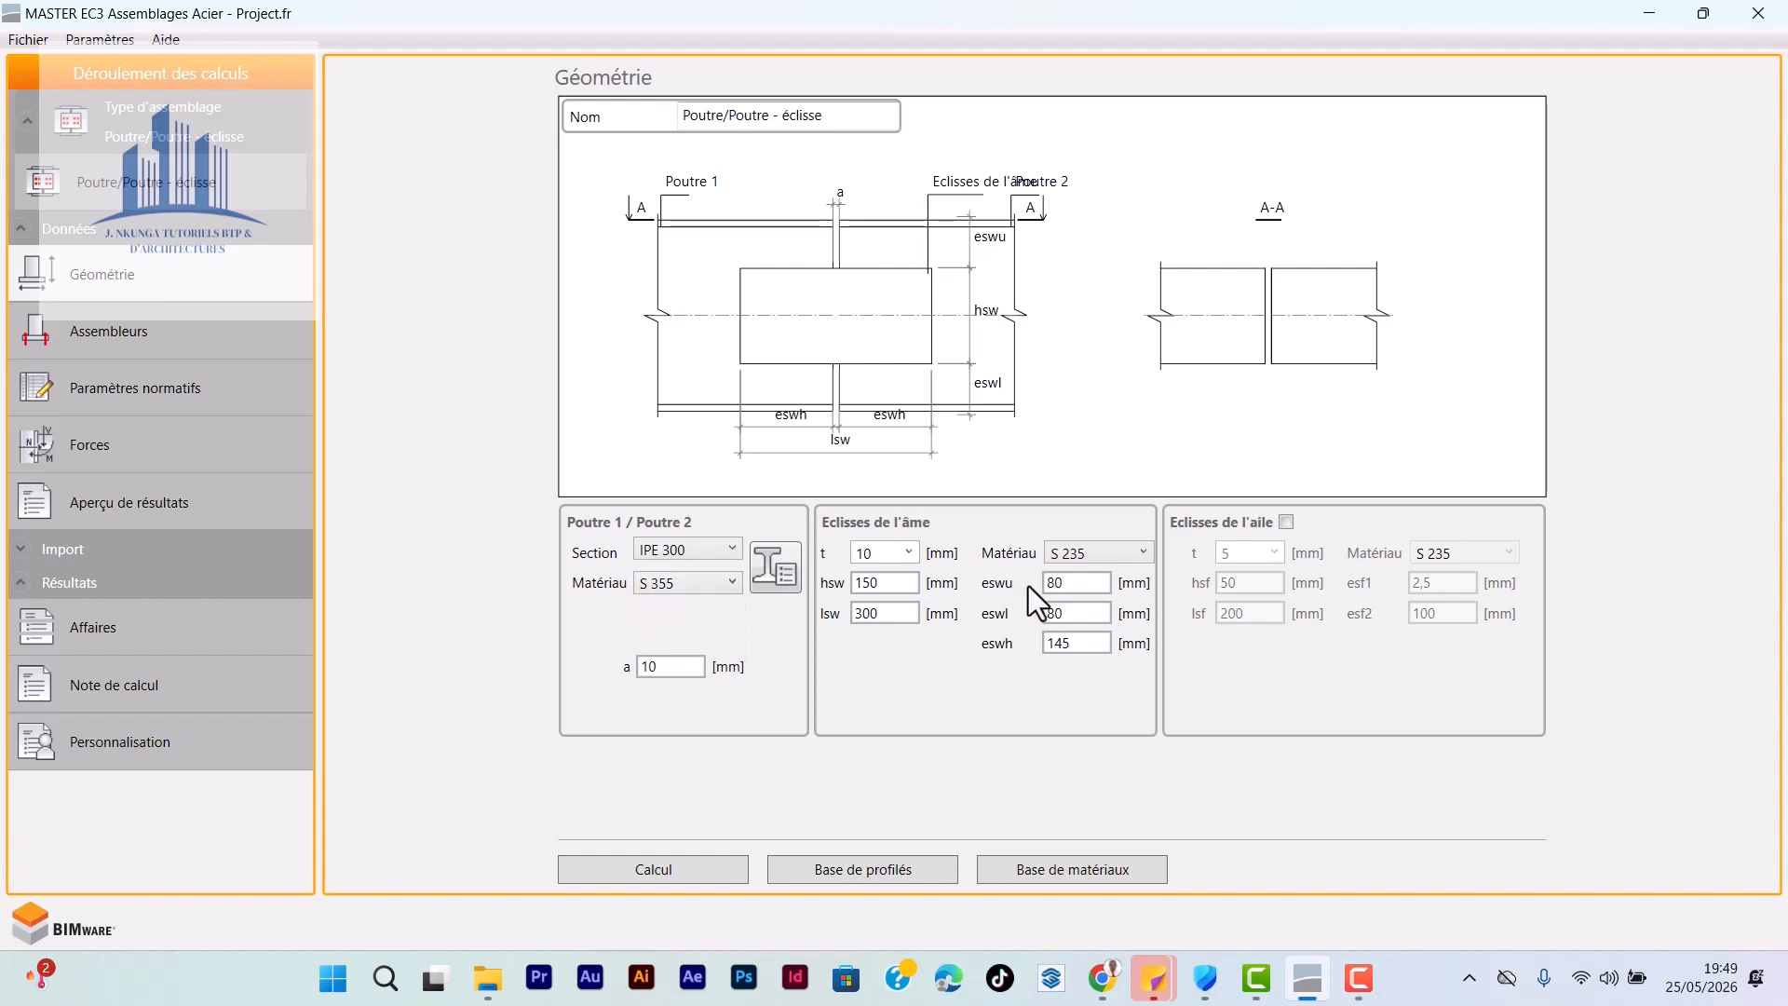
left_click(1082, 561)
left_click(1075, 618)
Step: Set the web splice plate height hsw to 250 mm
left_click(883, 584)
key("BackSpace")
key("BackSpace")
key("BackSpace")
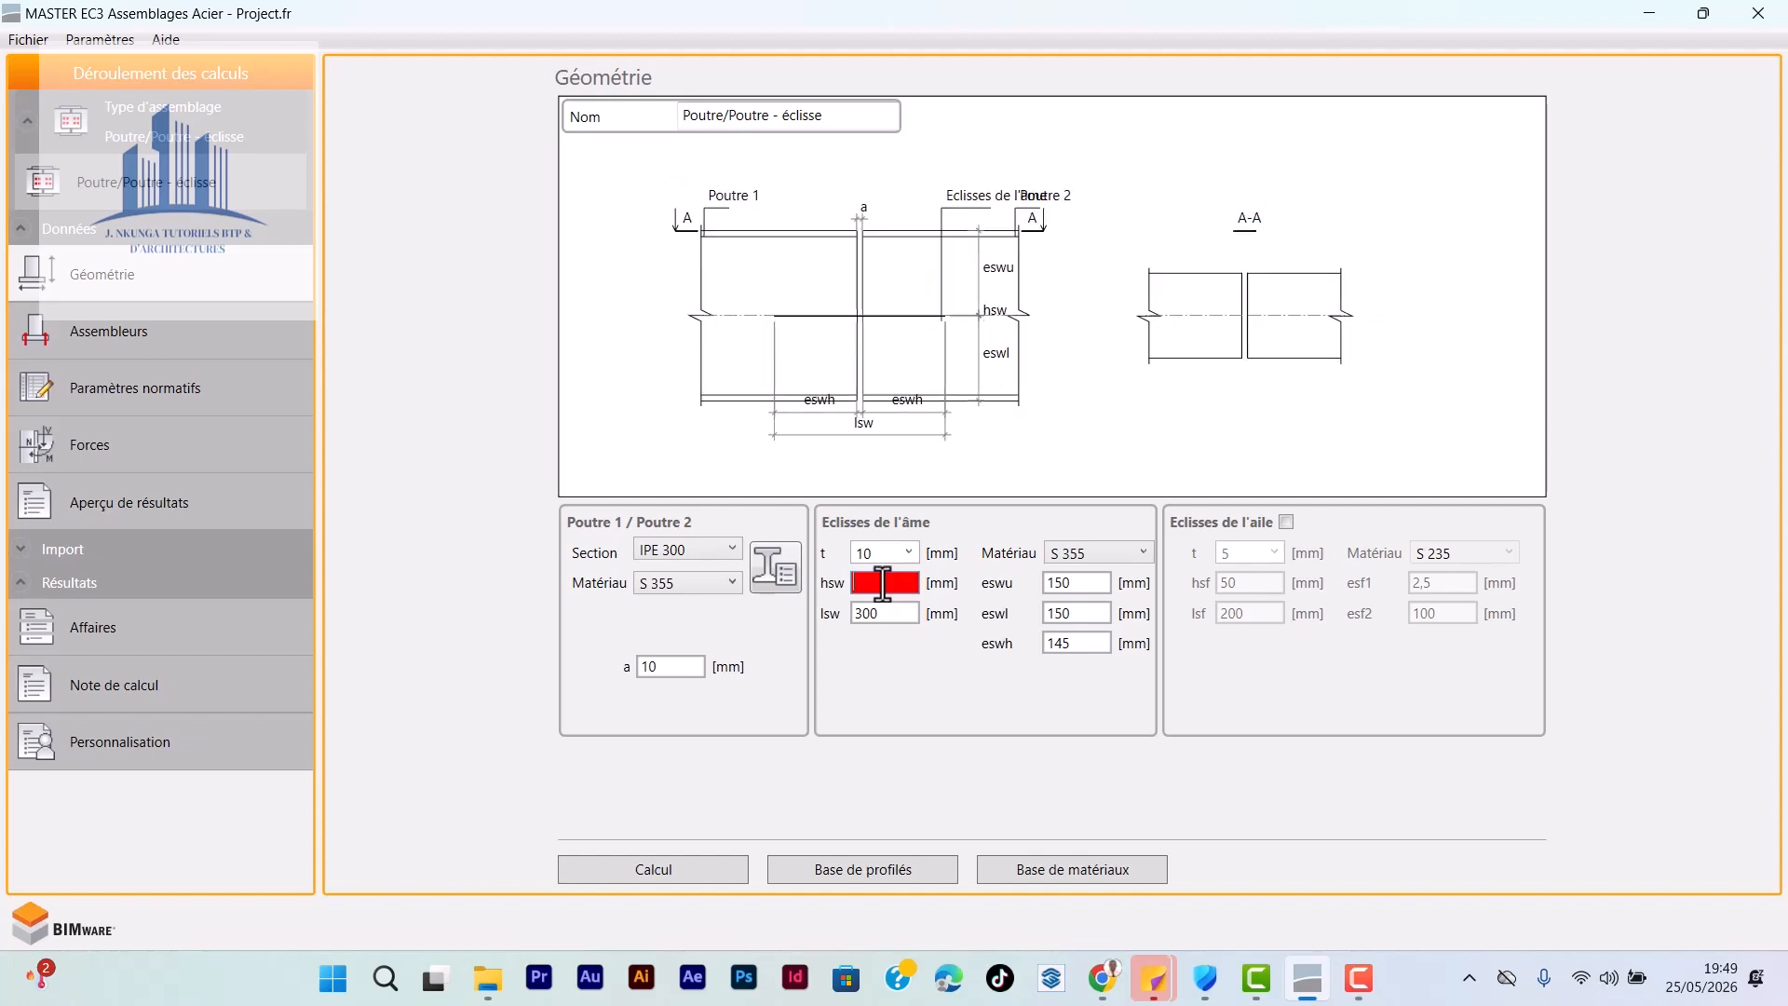
type("250")
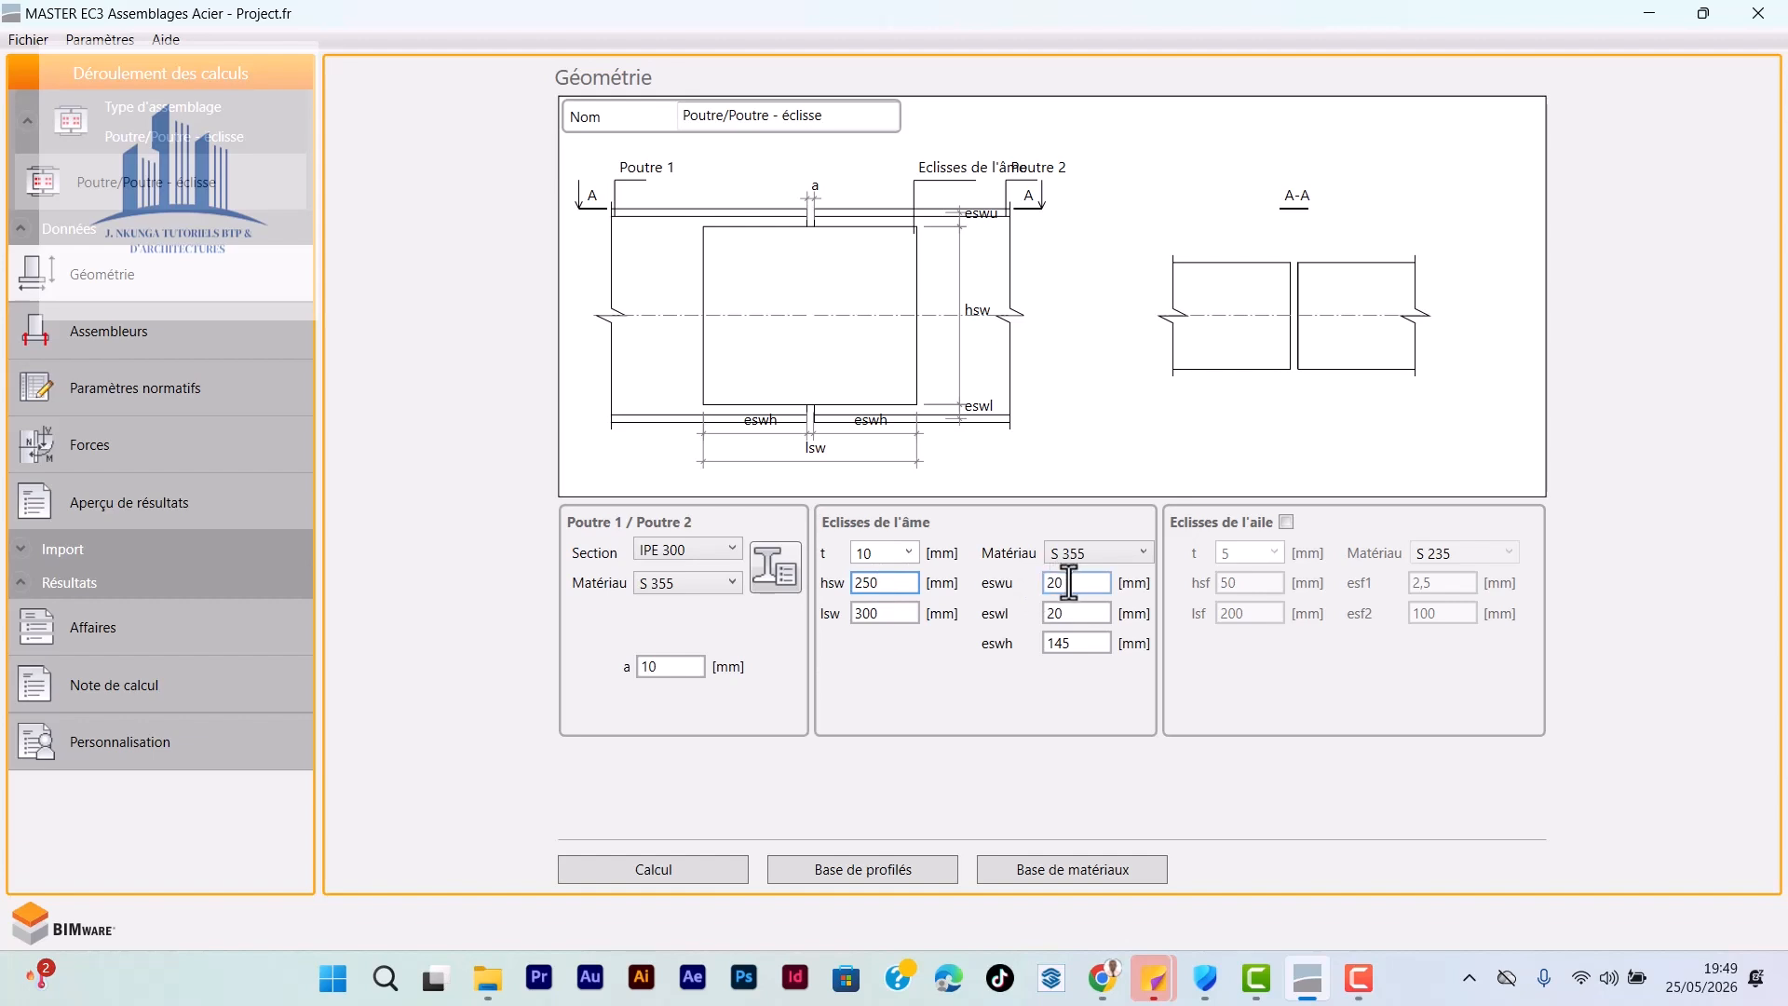
left_click(867, 614)
Step: Check the bolt layout and the normative parameters, and recalculate the connection
left_click(140, 331)
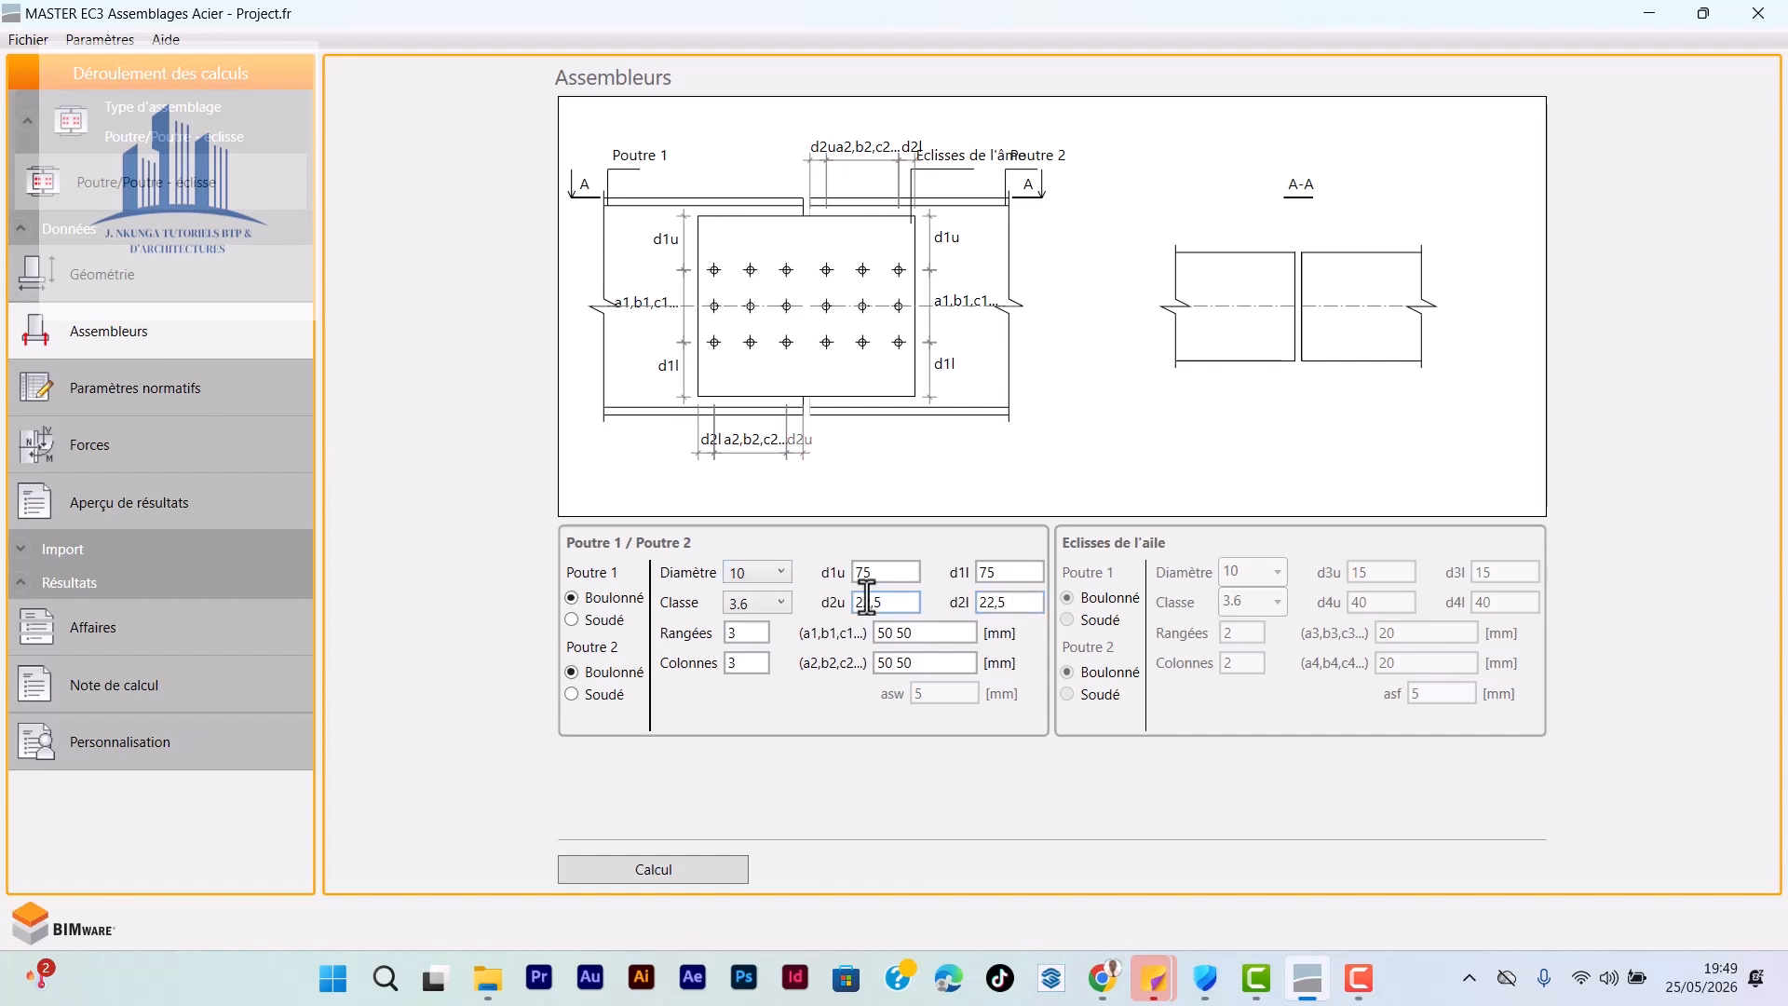
left_click(135, 389)
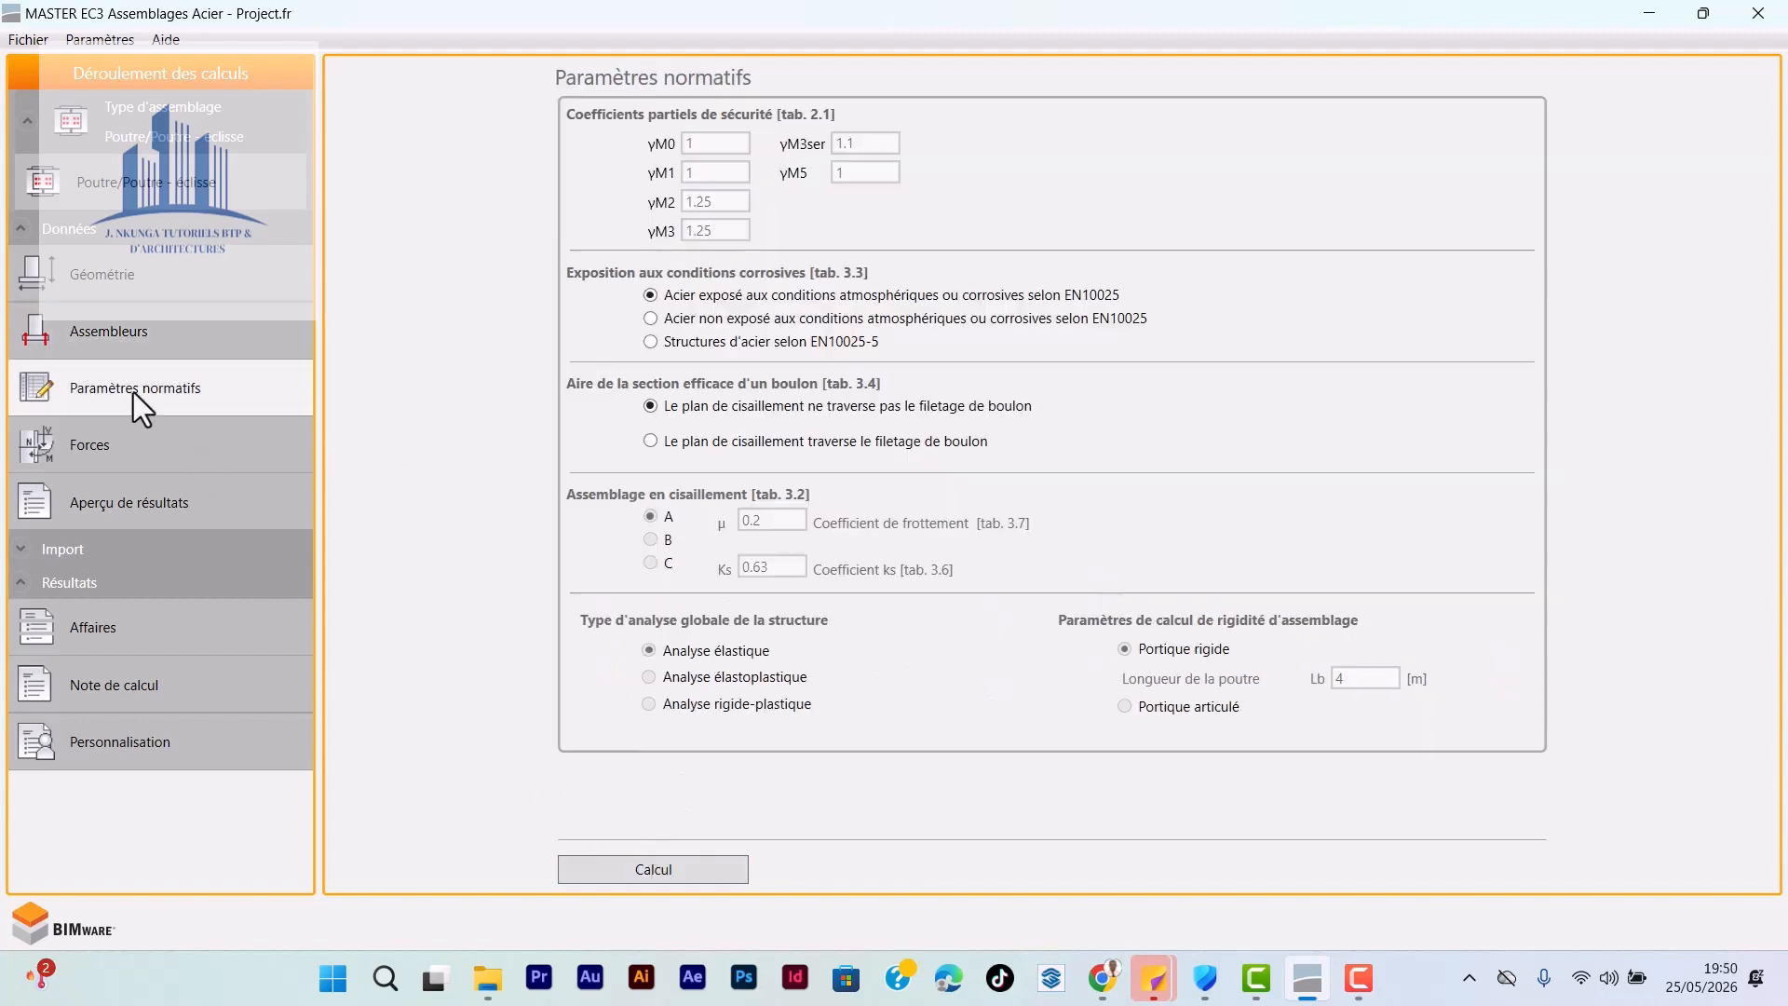
left_click(653, 869)
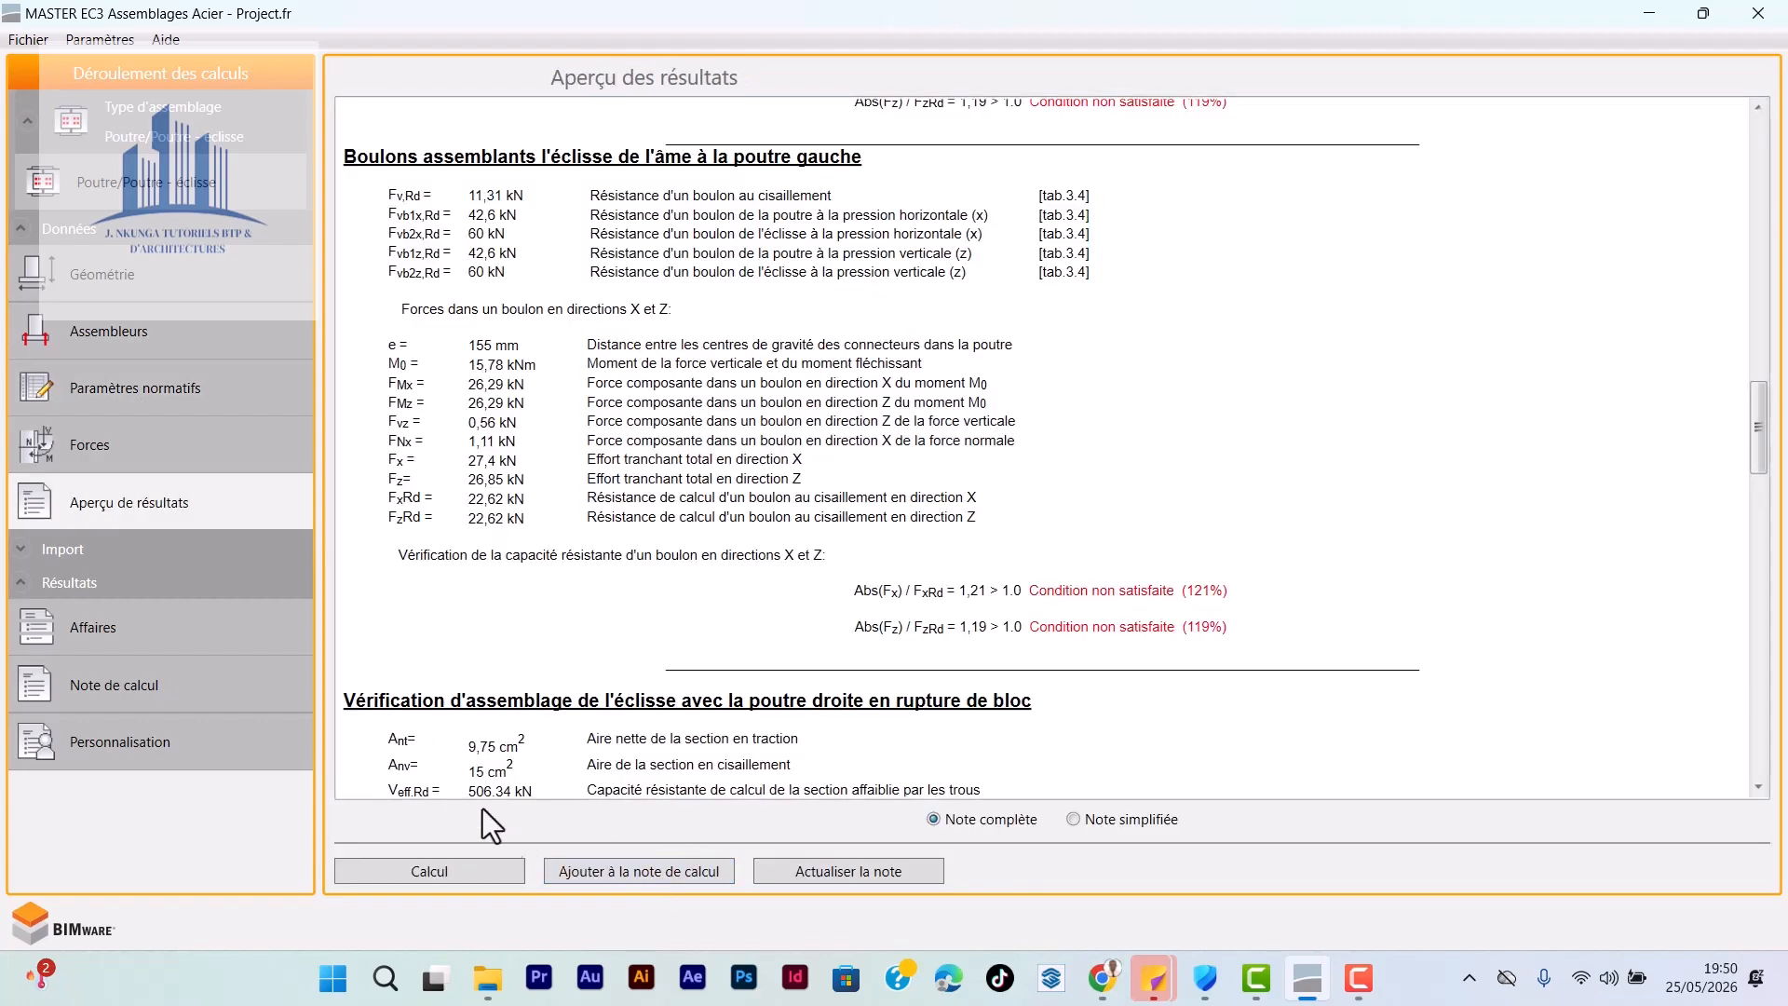
Step: Examine the updated report's bolt capacity checks, block rupture checks and general beam data
scroll(729, 669, "up", 10)
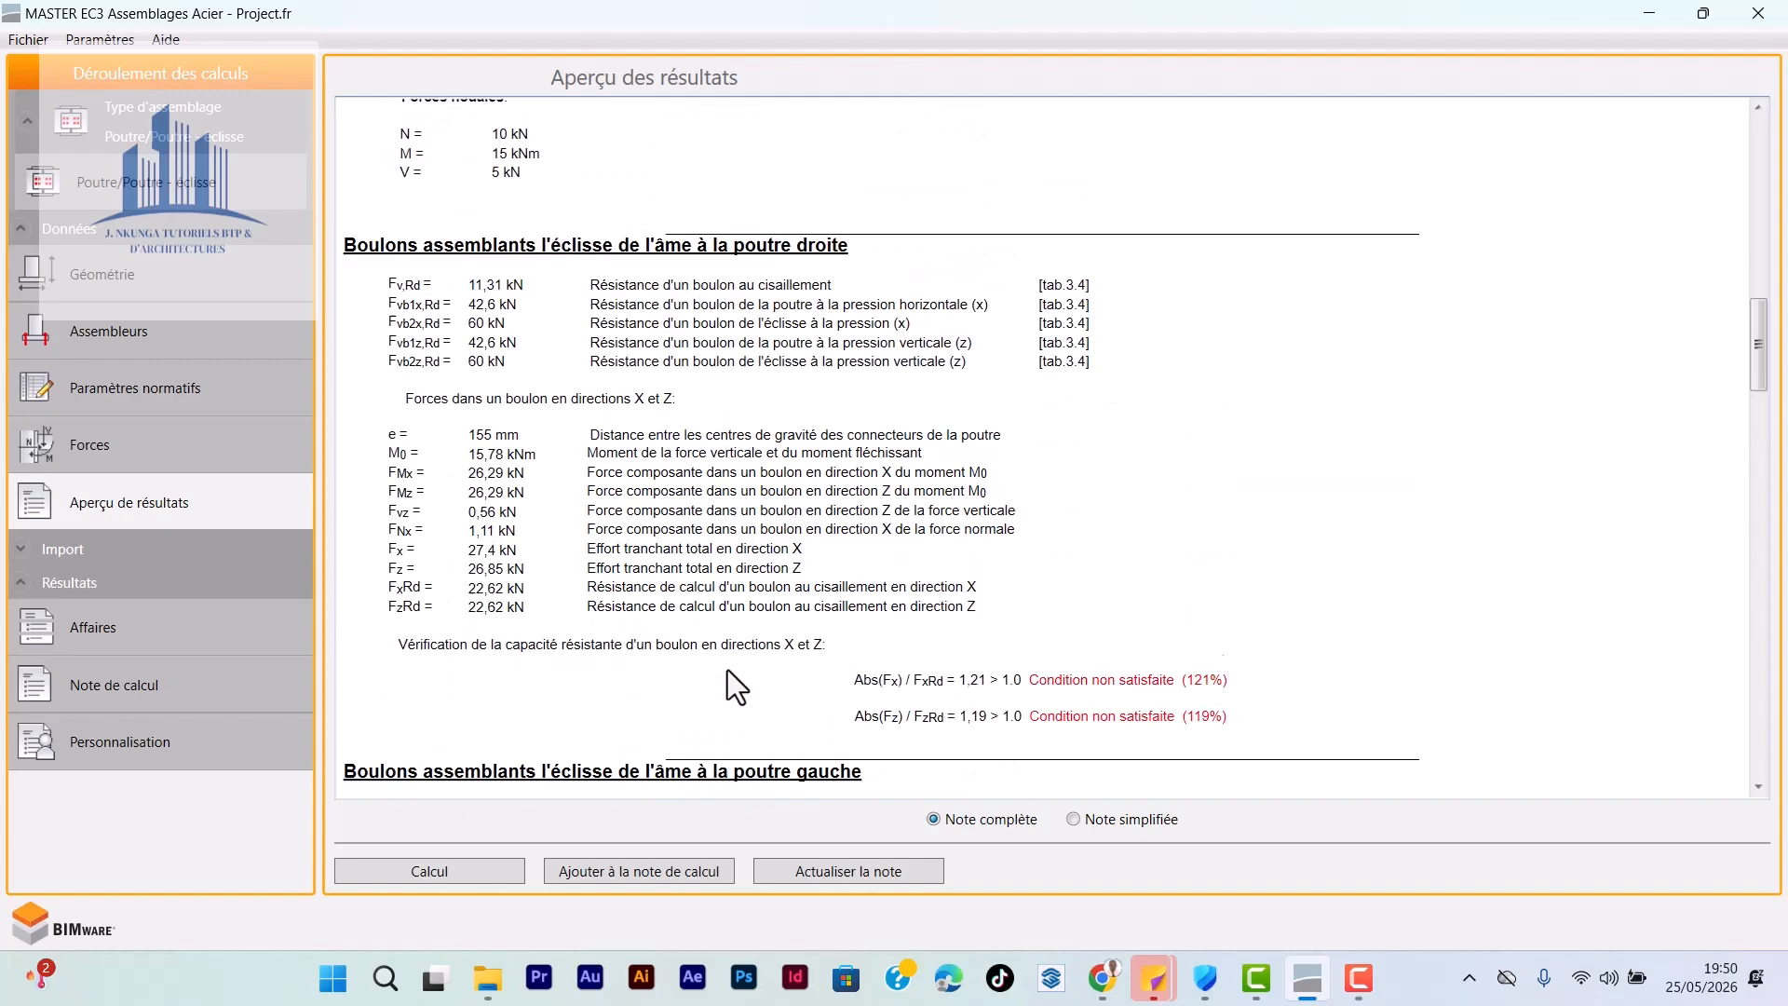
scroll(758, 749, "down", 3)
scroll(757, 745, "down", 8)
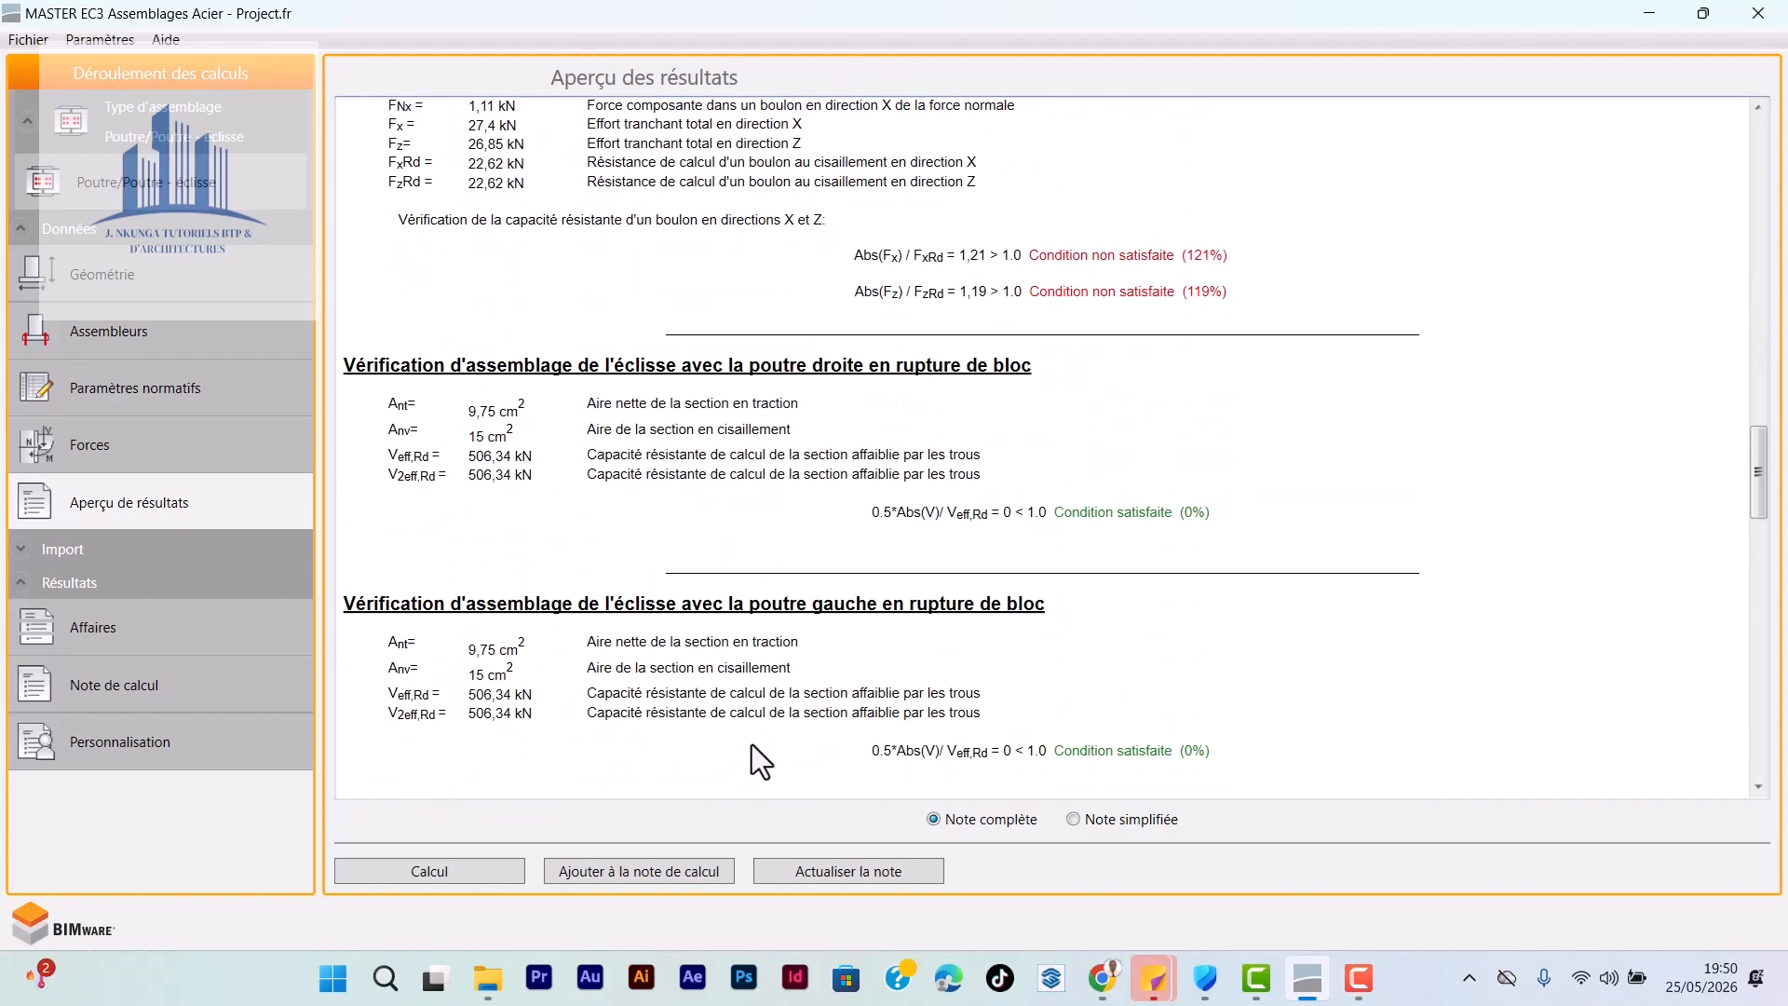
scroll(752, 745, "up", 7)
scroll(753, 725, "up", 20)
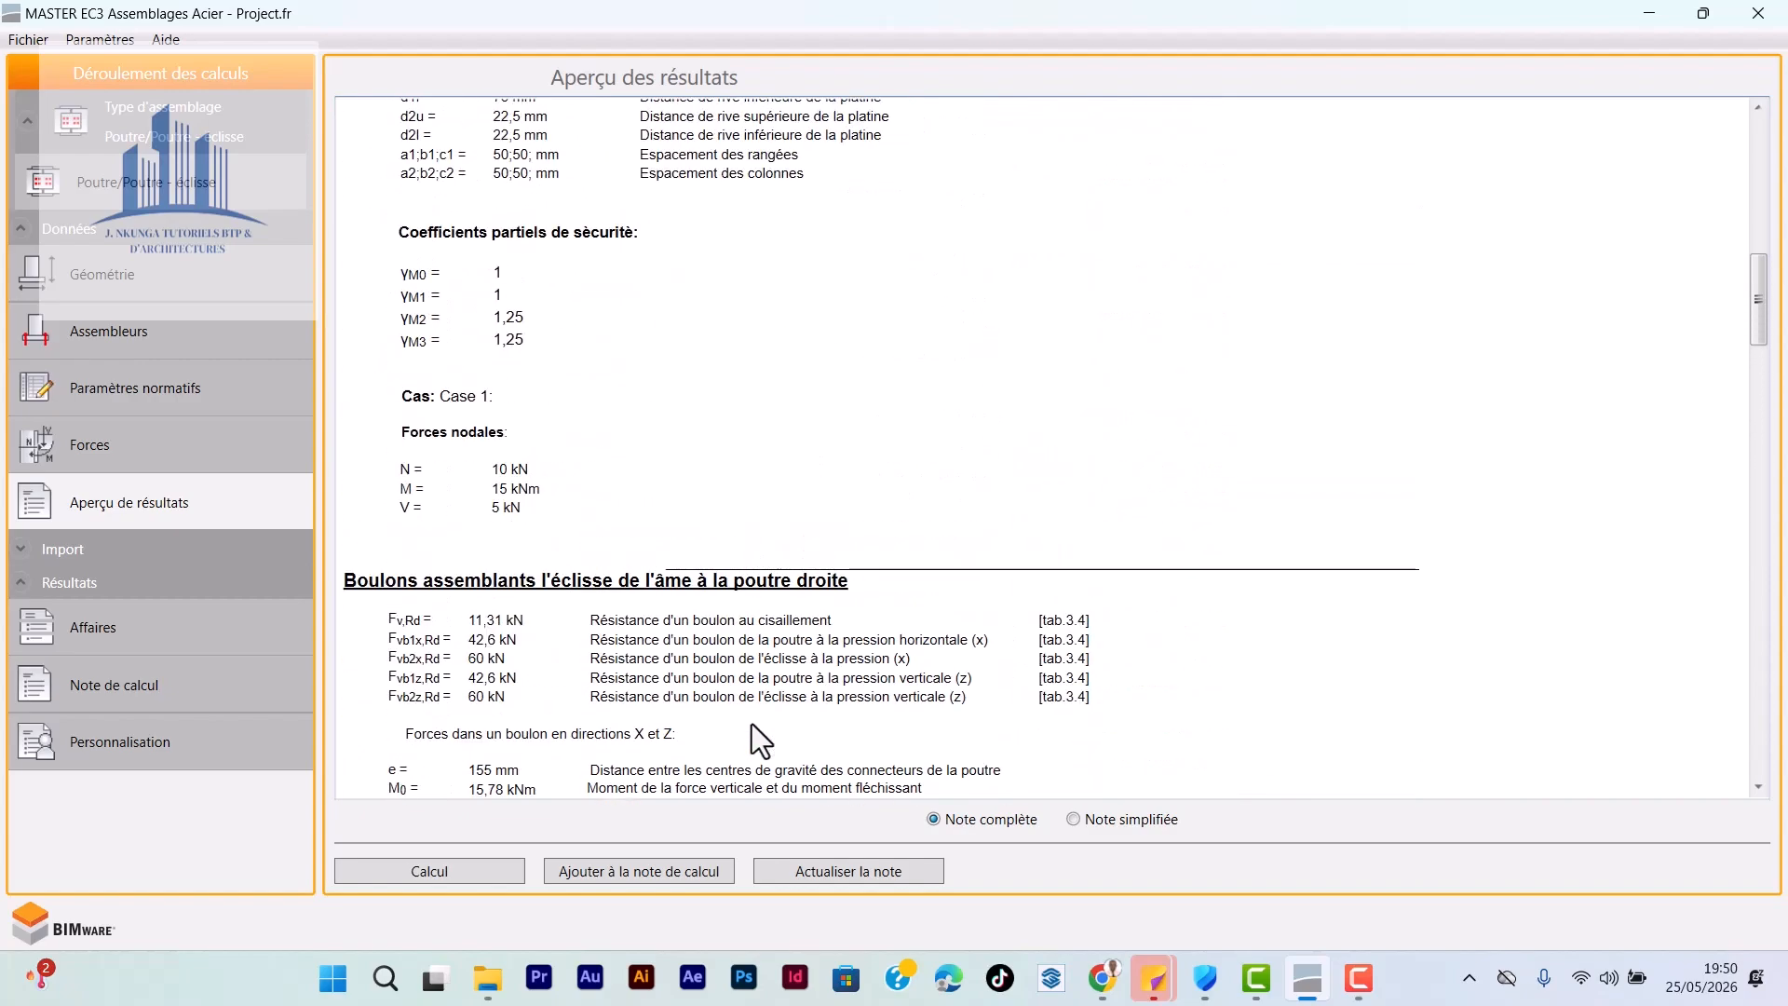
scroll(748, 722, "up", 3)
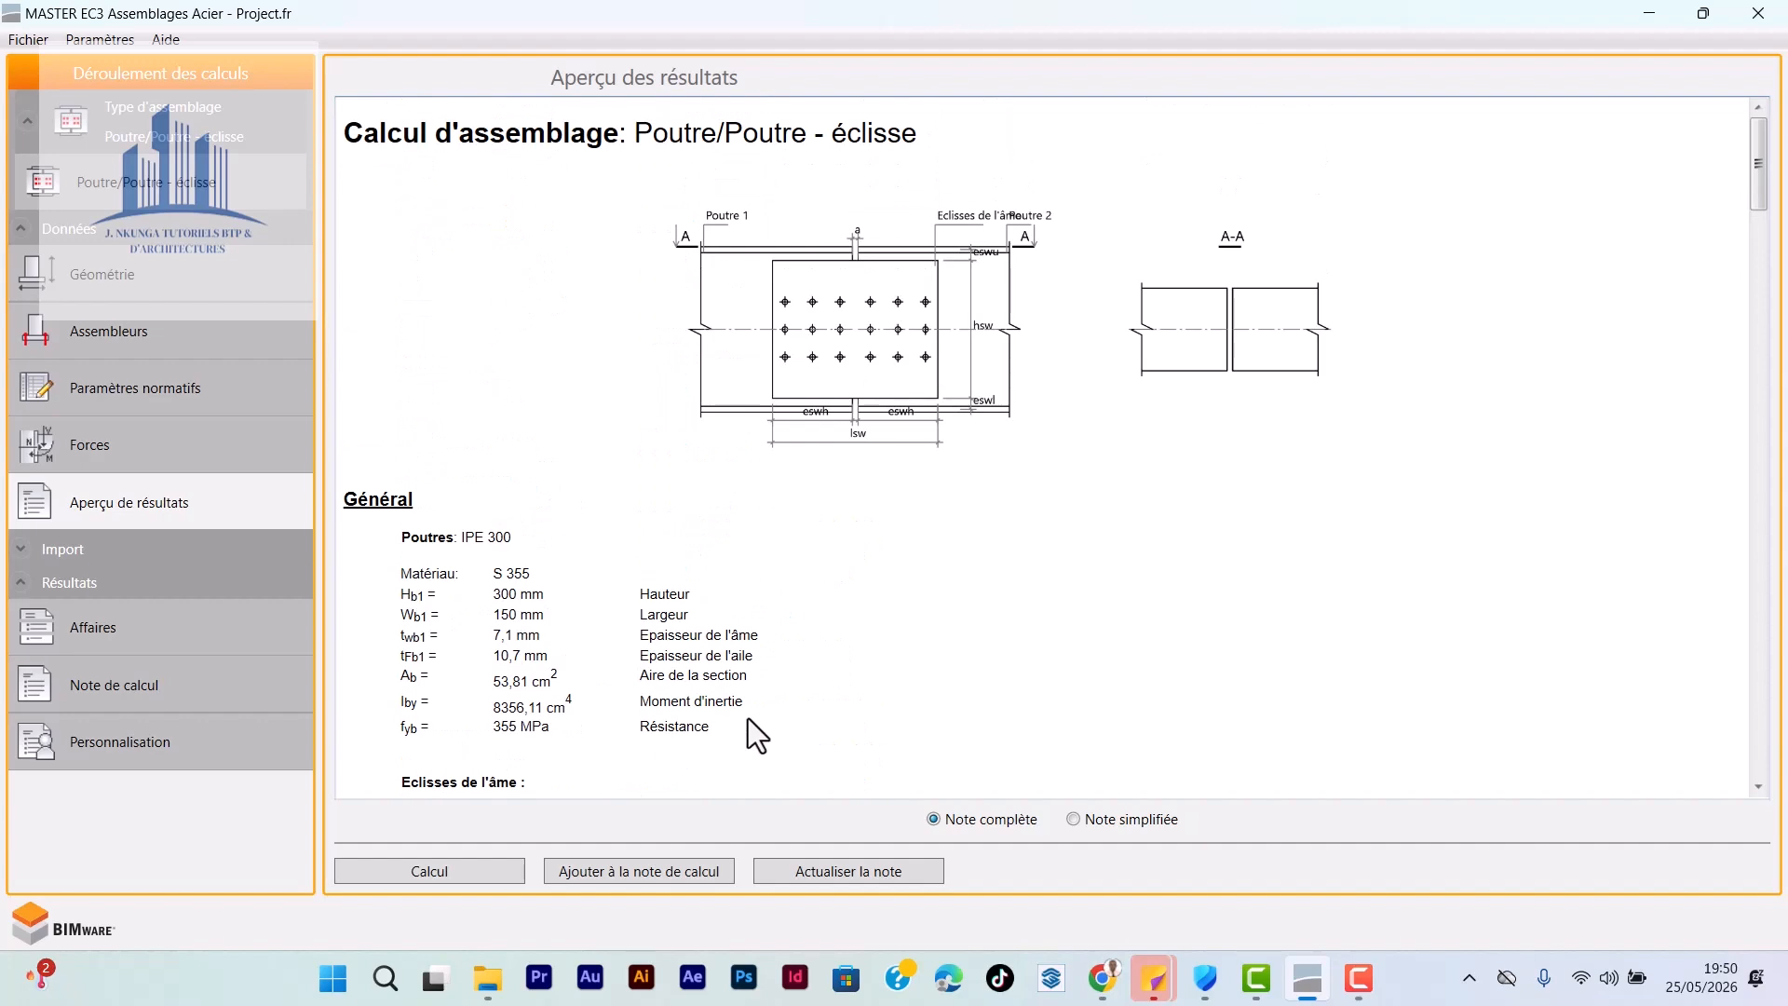
Step: Delete the second load case (N 5 kN, M 8 kNm, V 2 kN) and recalculate the connection
scroll(746, 718, "down", 10)
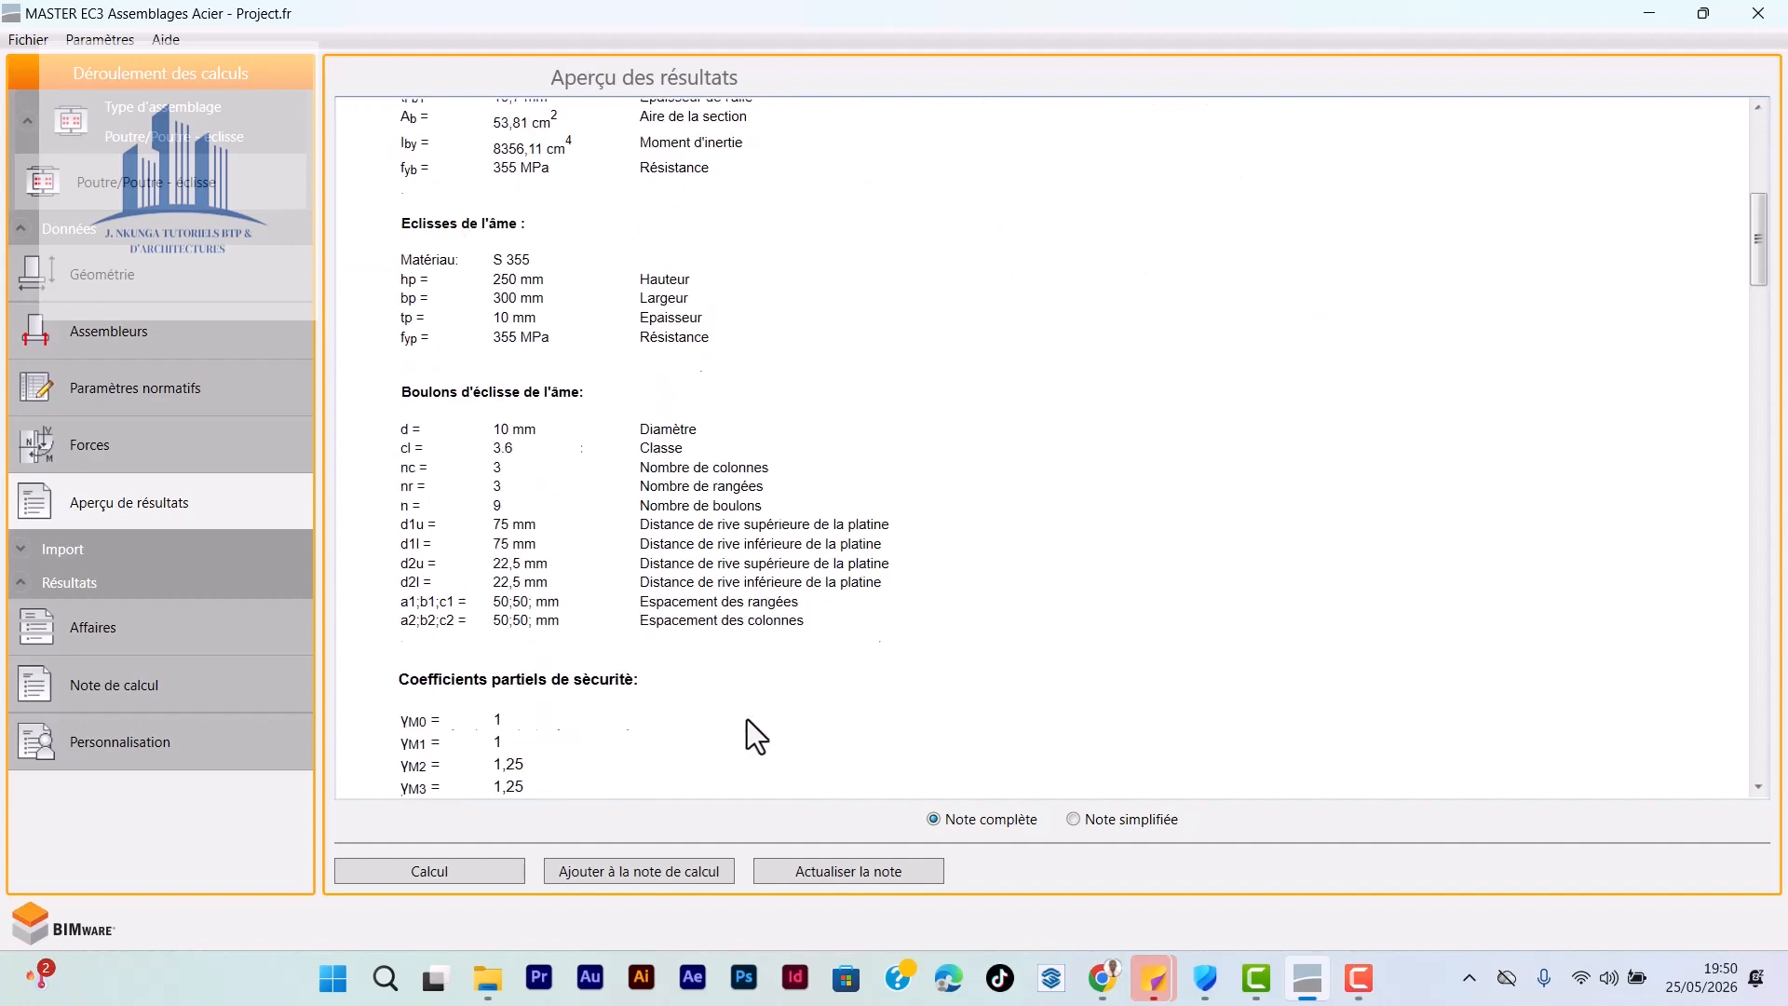
left_click(138, 198)
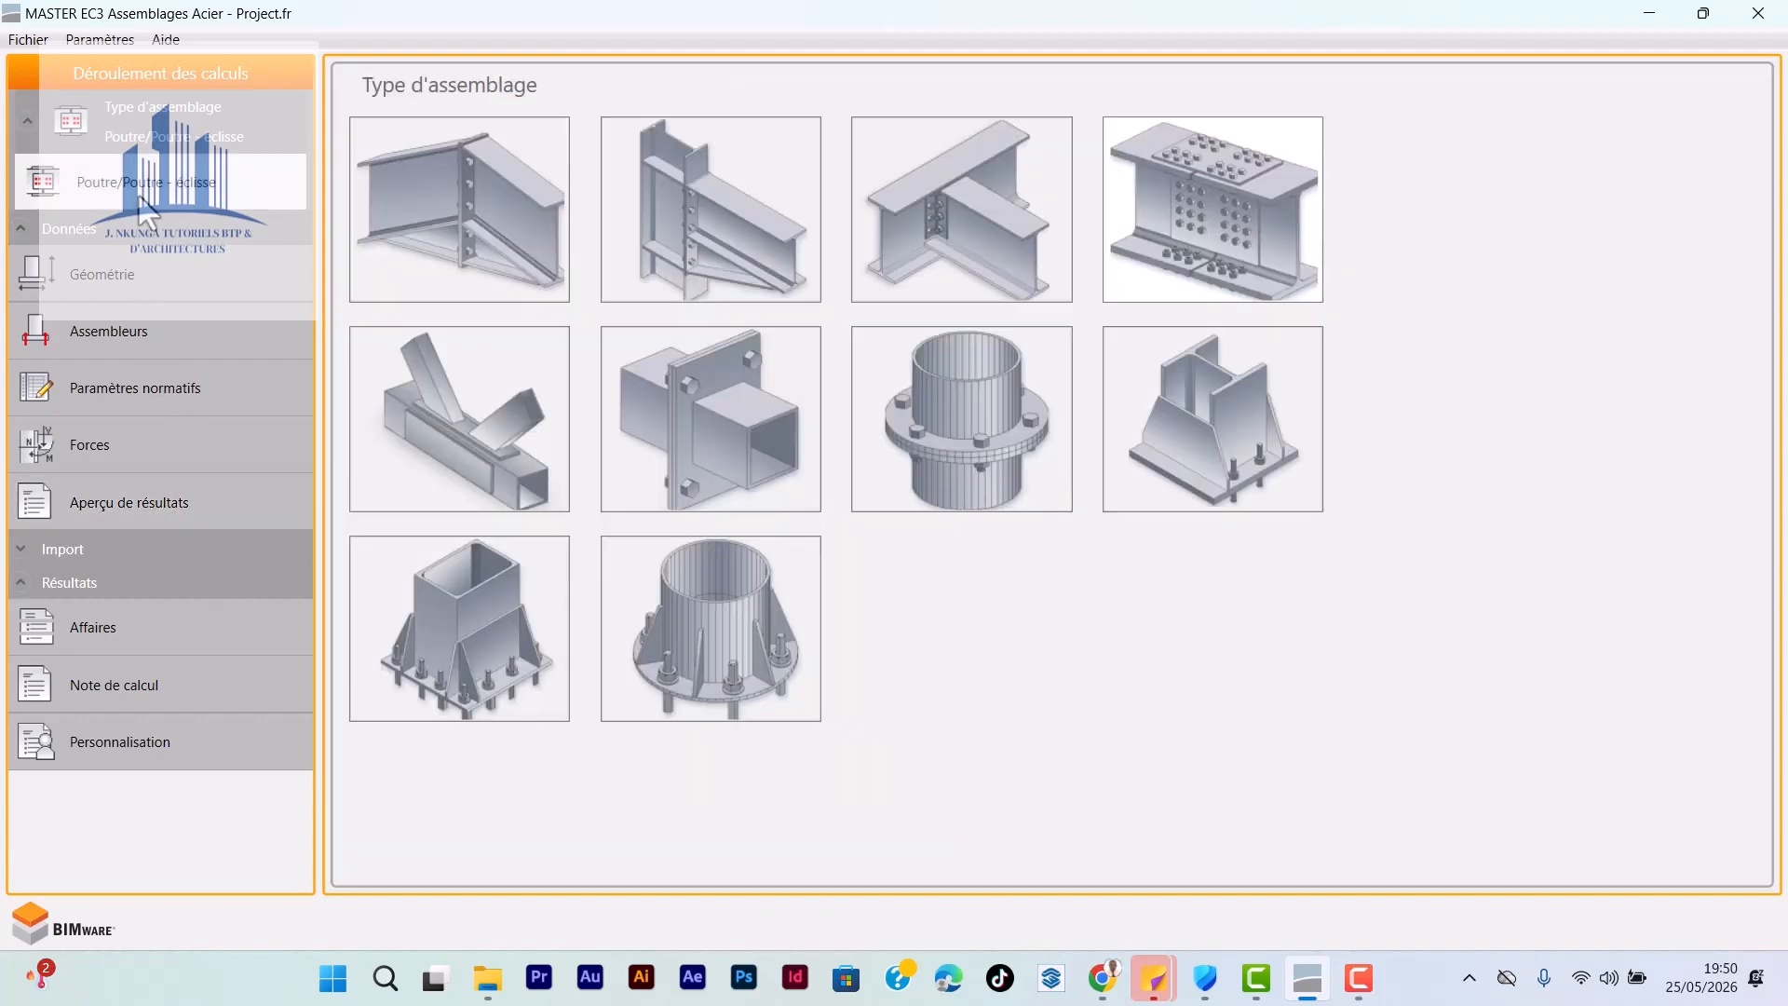
left_click(125, 272)
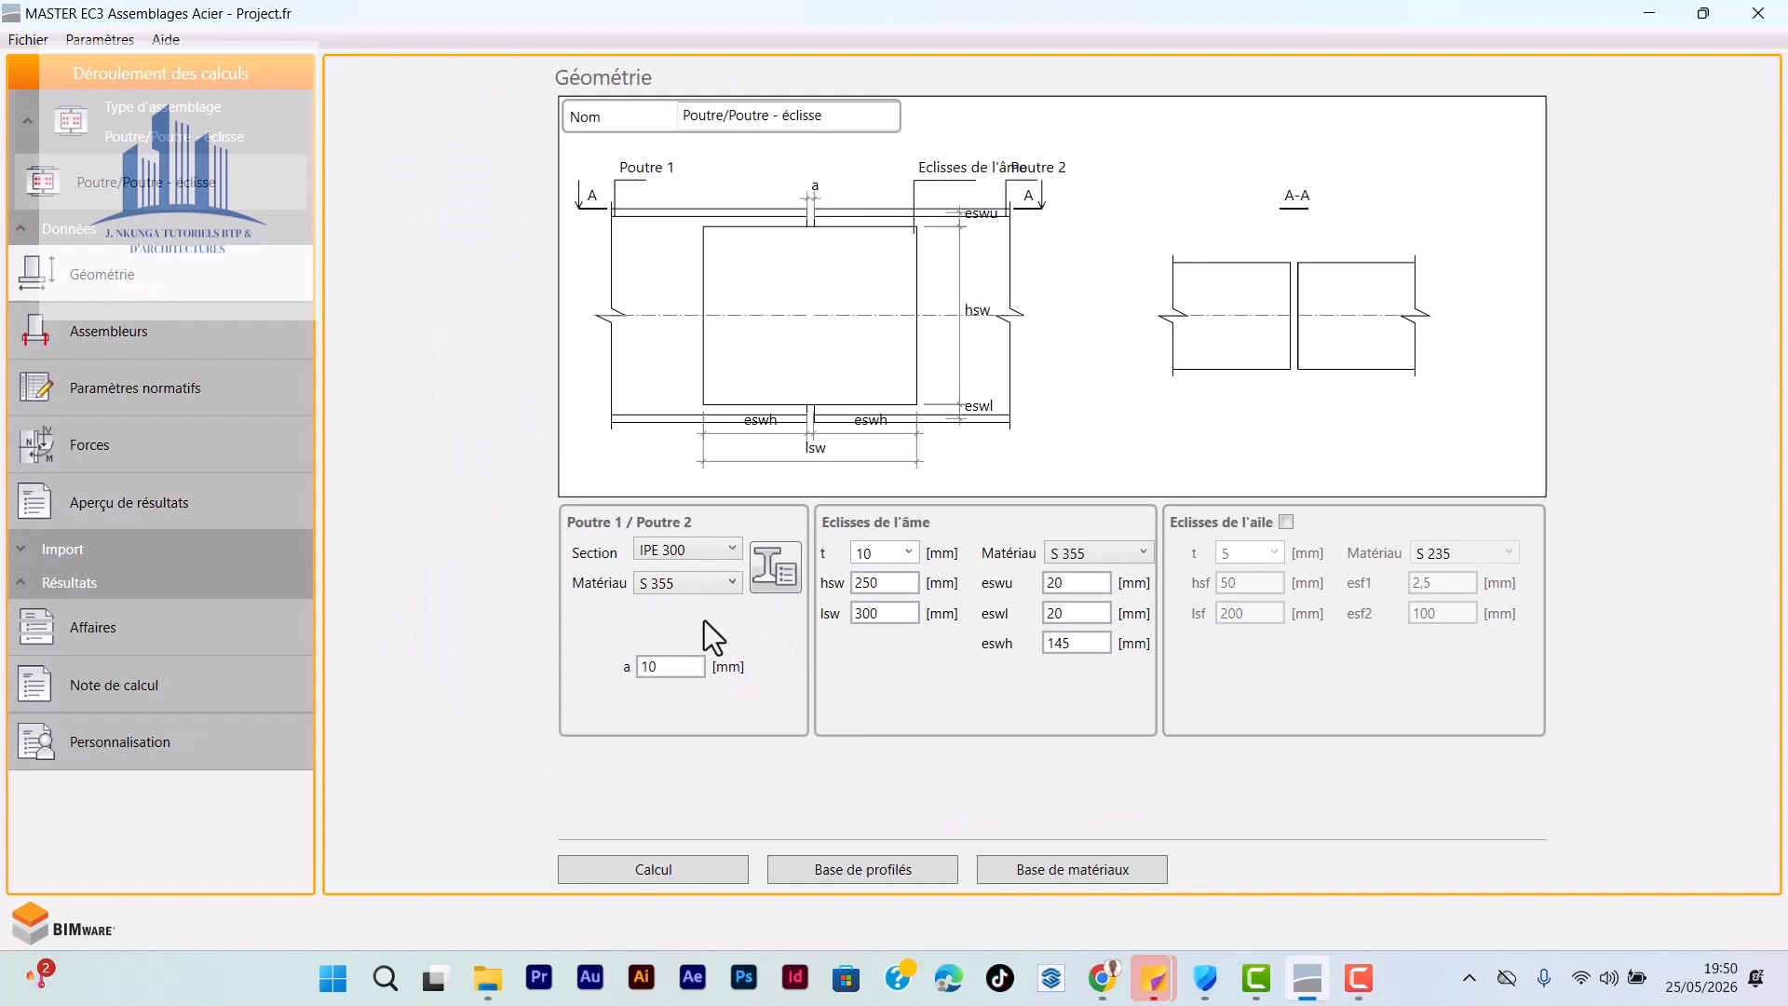
left_click(89, 460)
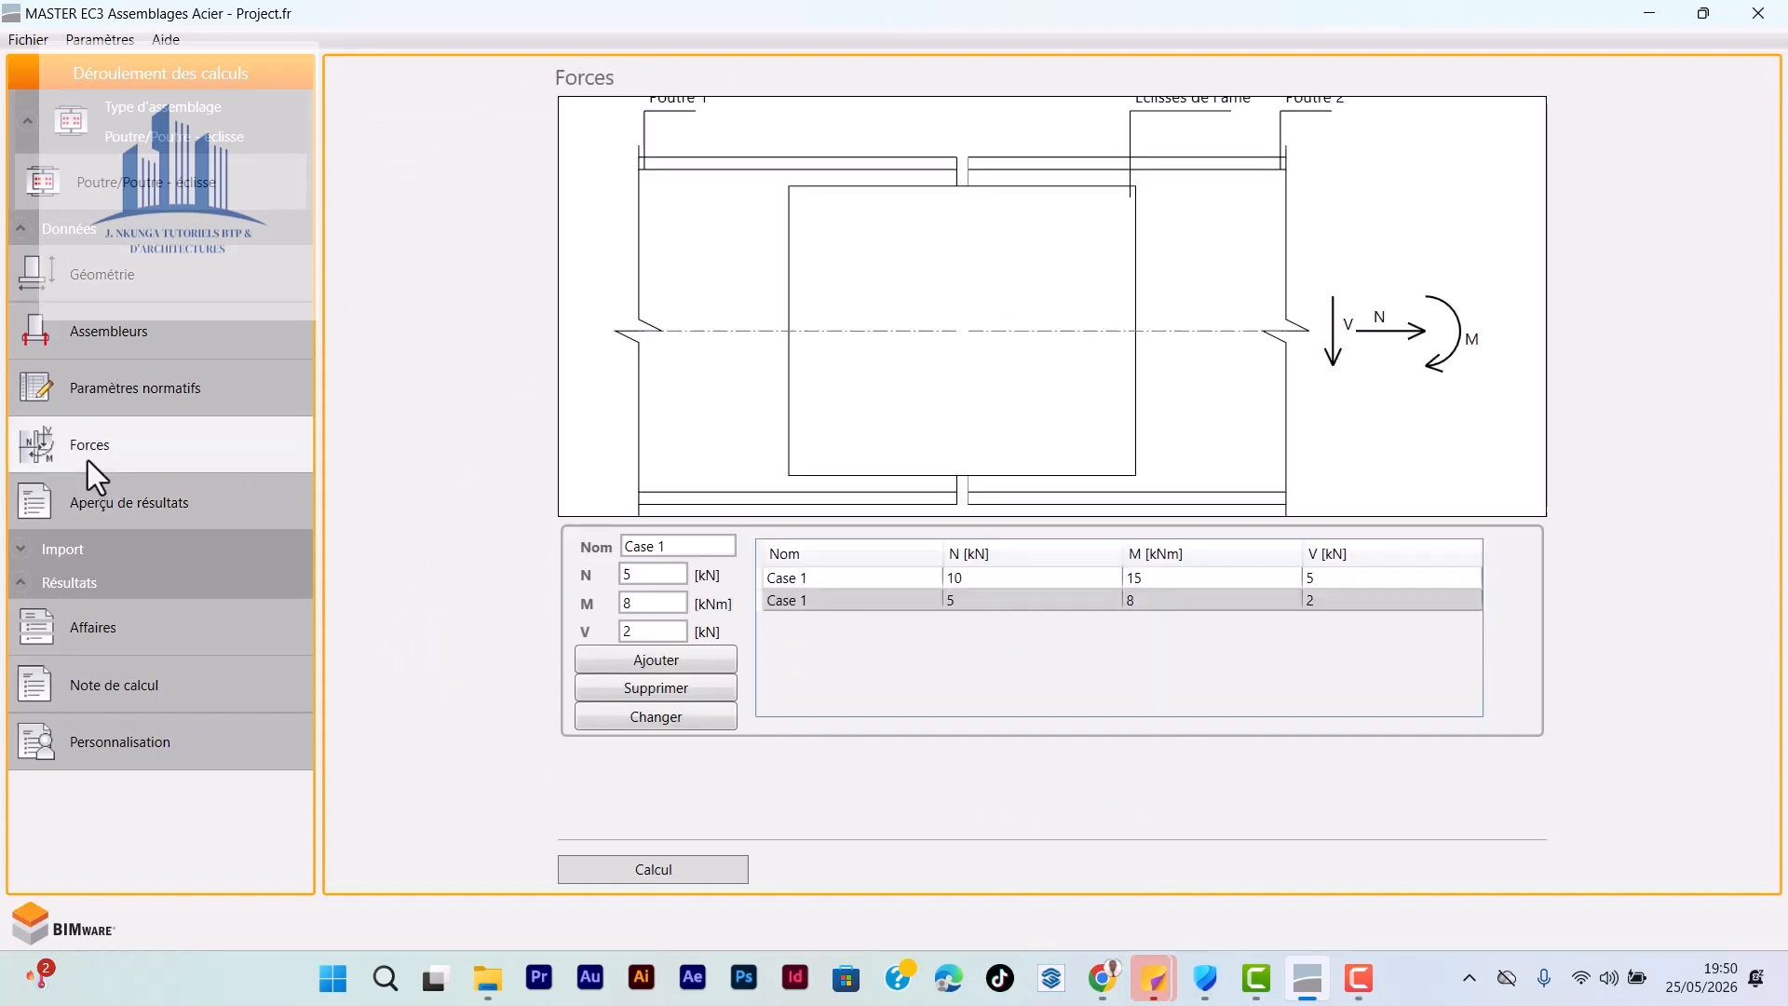
left_click(984, 583)
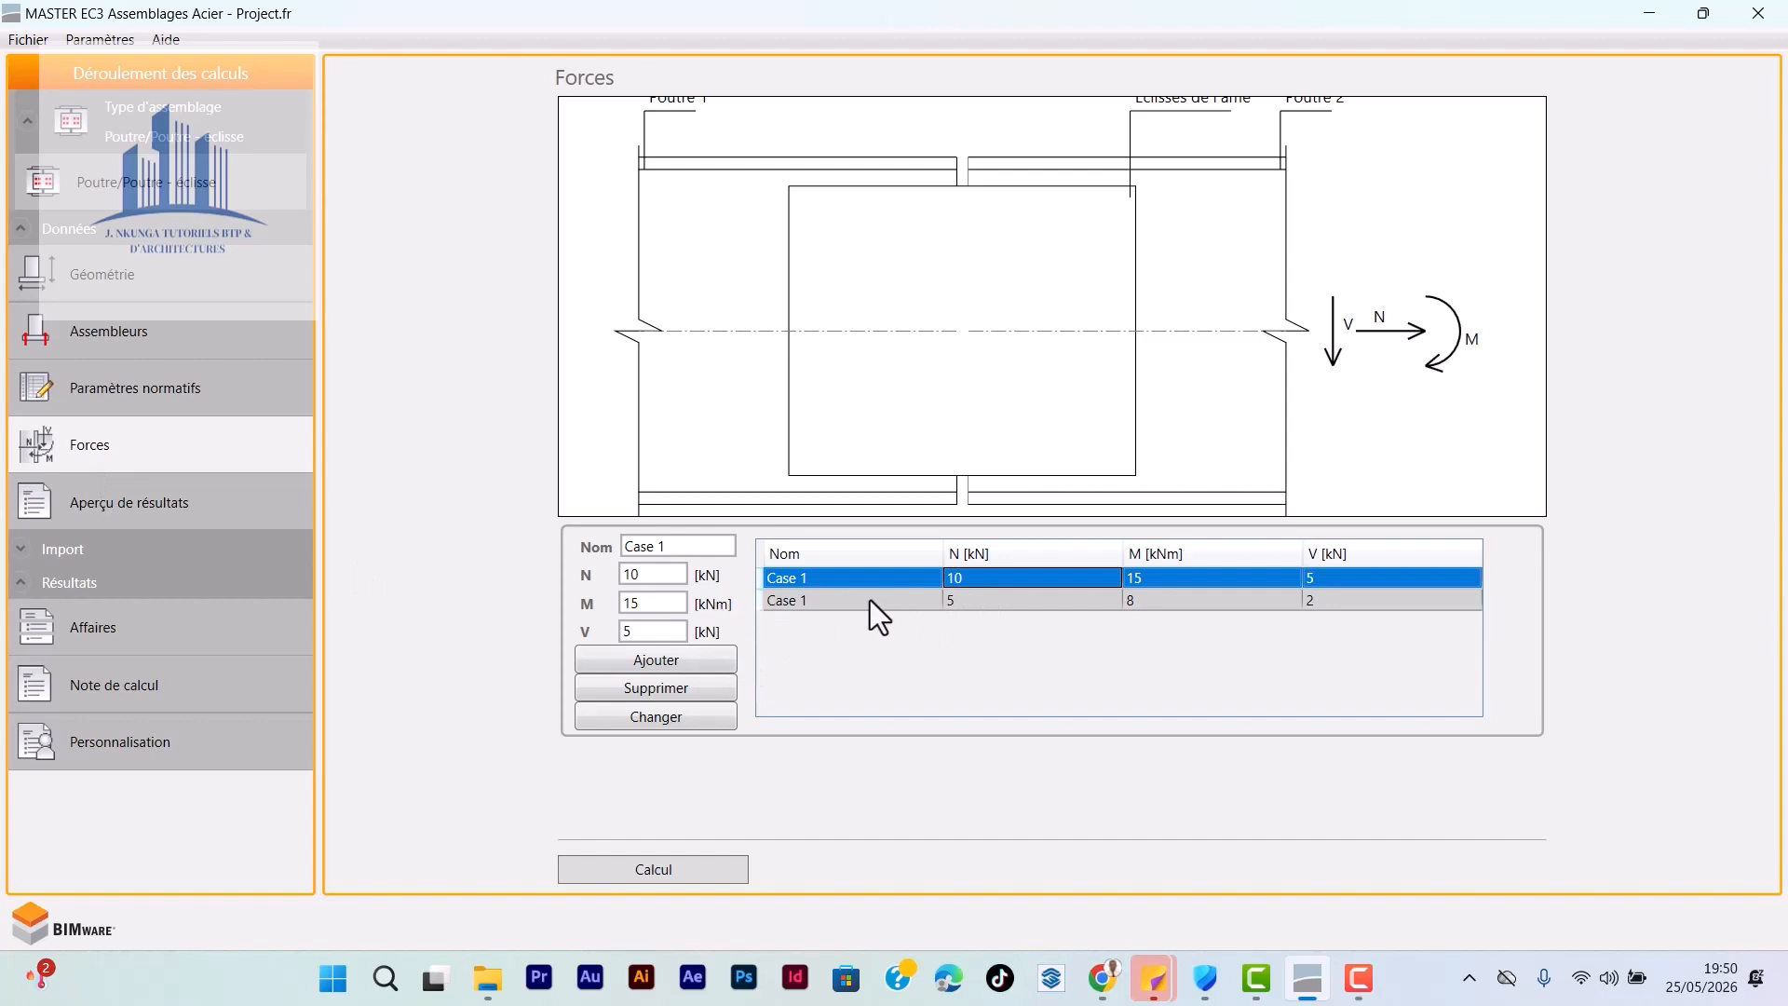
left_click(782, 603)
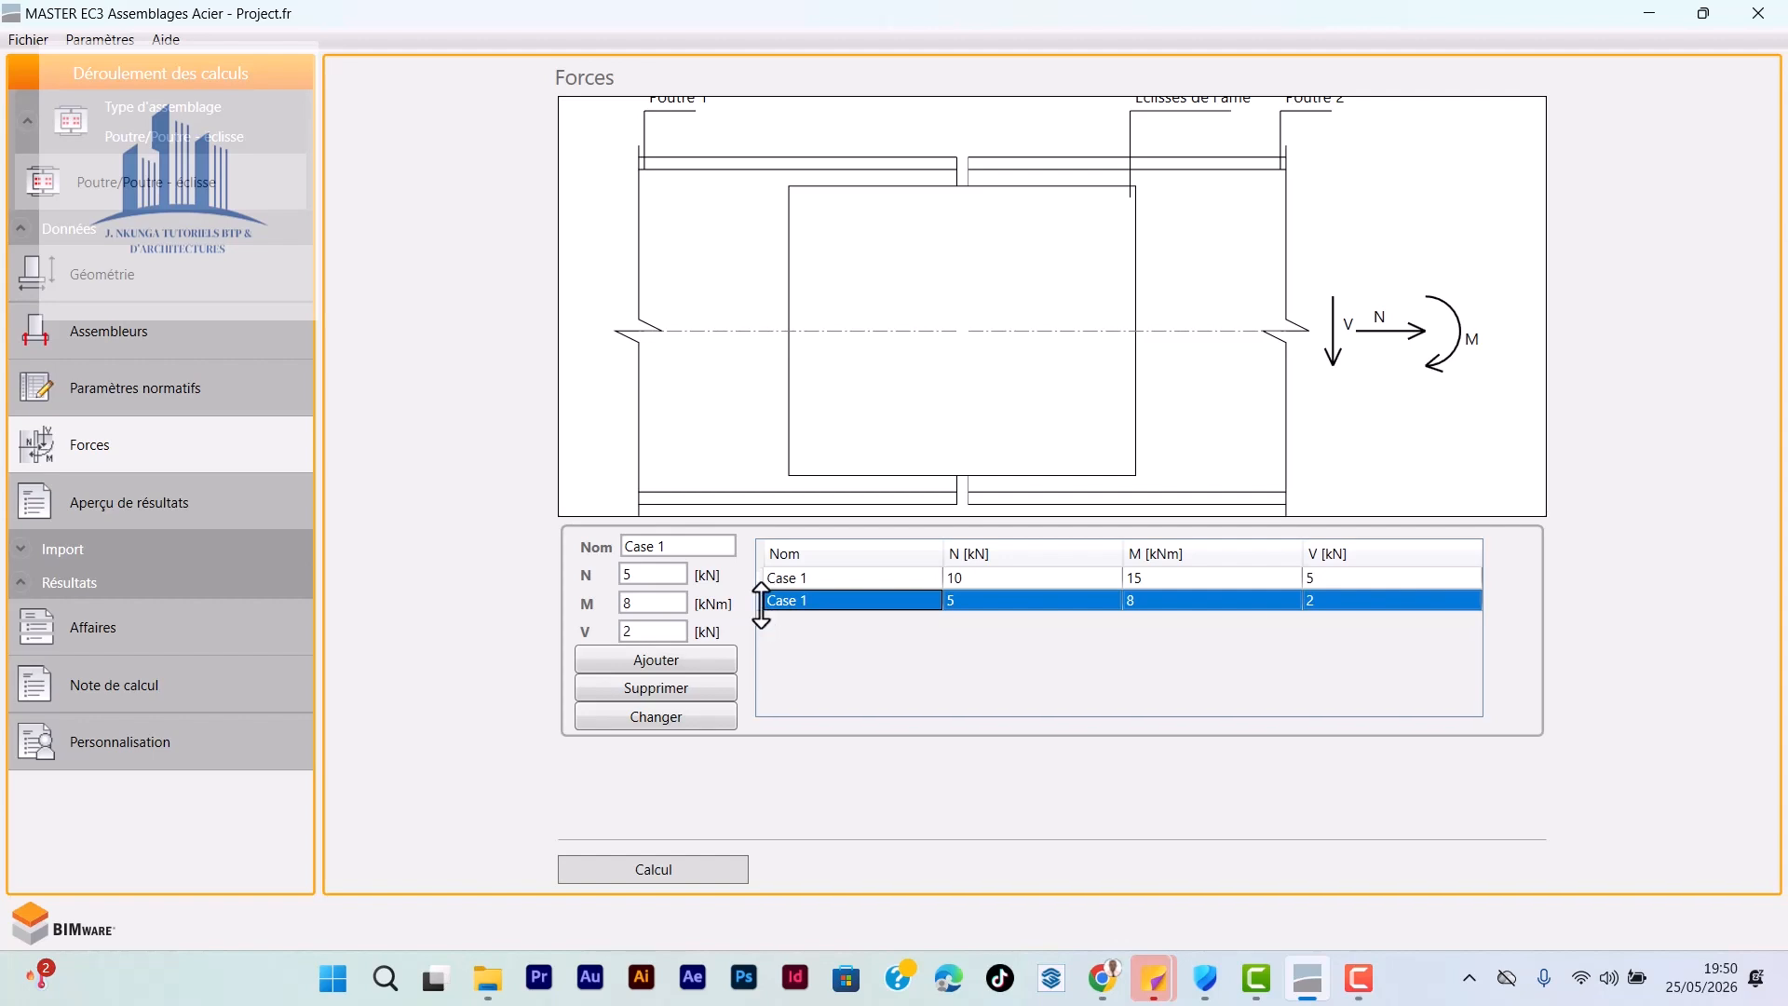
left_click(649, 686)
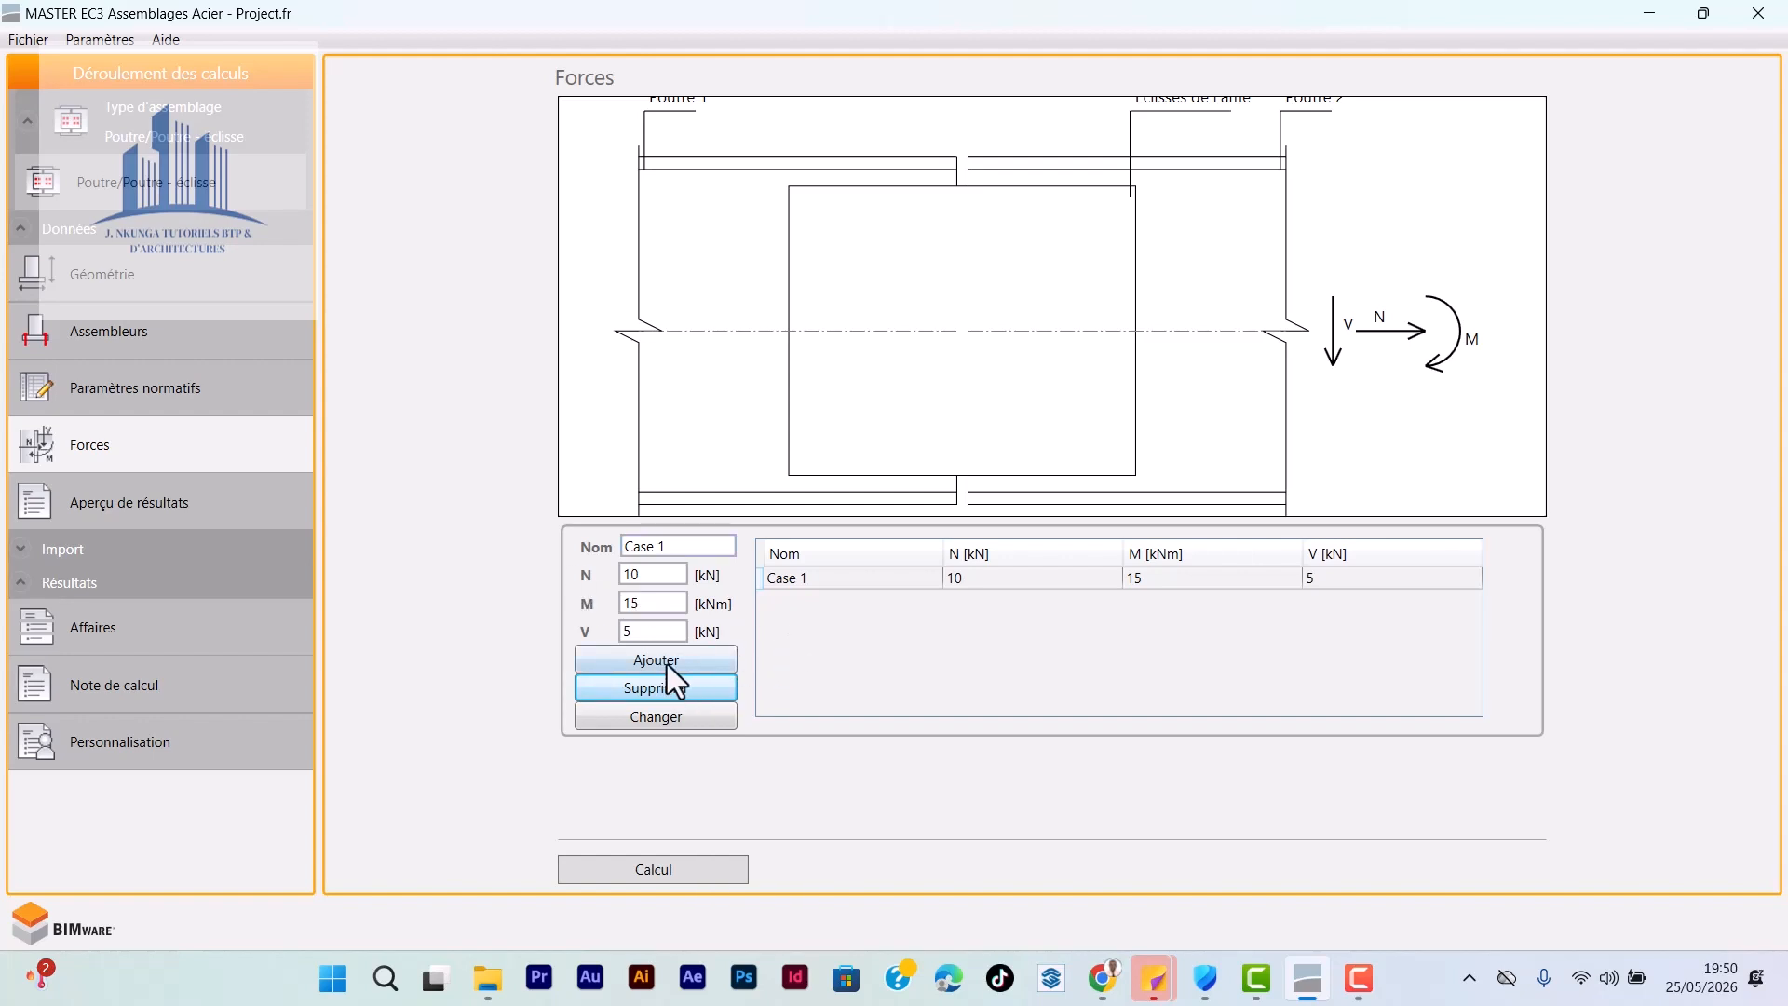
left_click(666, 866)
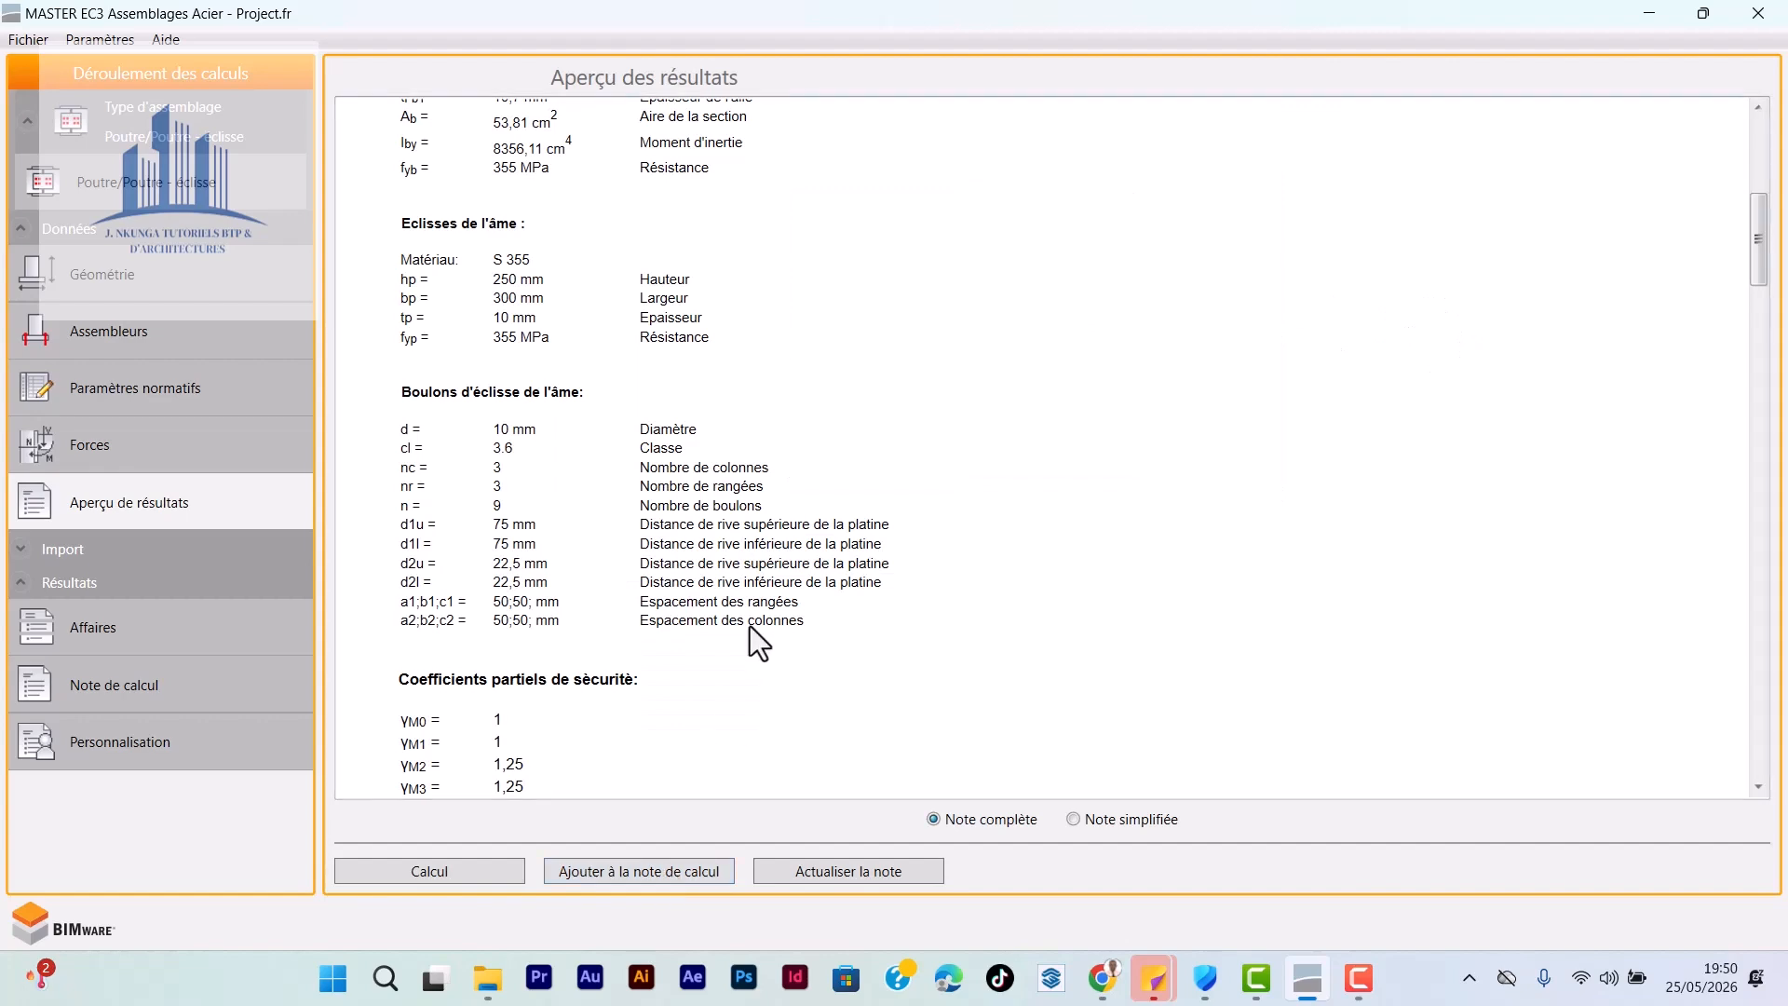
Step: Review the general beam and plate data in the results, and add them to the calculation note titled Calcul1
scroll(750, 626, "up", 4)
scroll(747, 626, "down", 2)
scroll(743, 628, "up", 3)
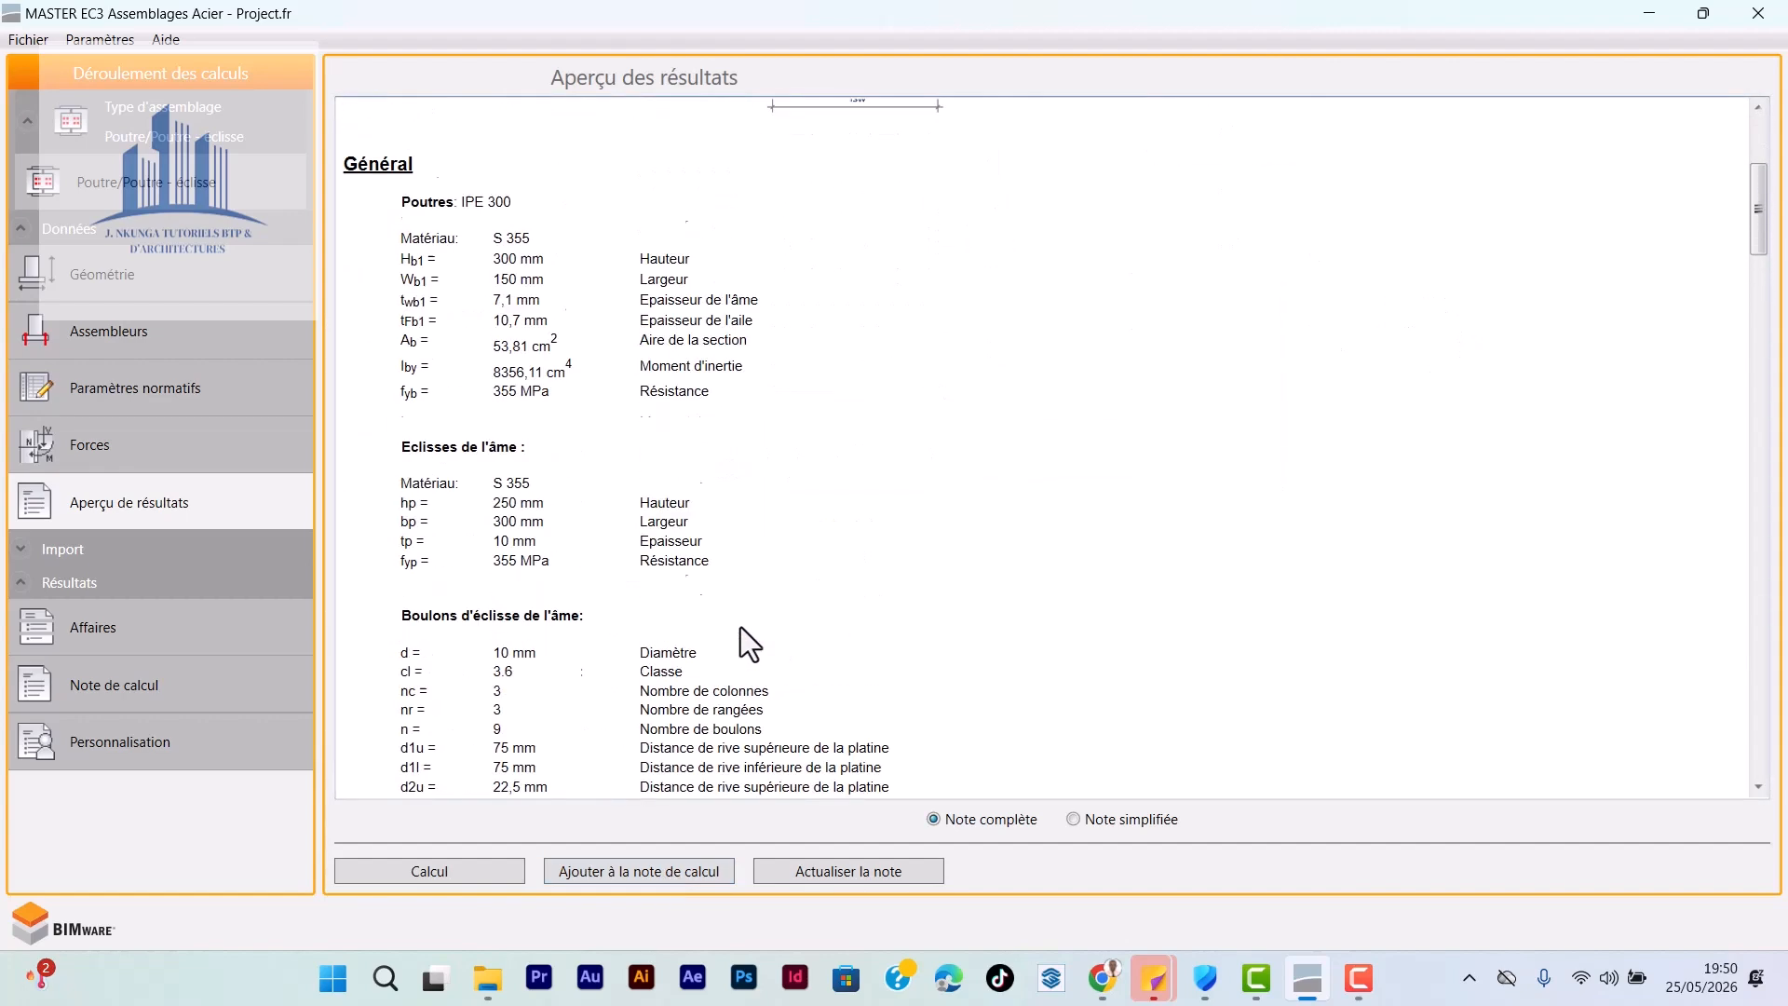
scroll(739, 626, "up", 2)
scroll(734, 645, "down", 3)
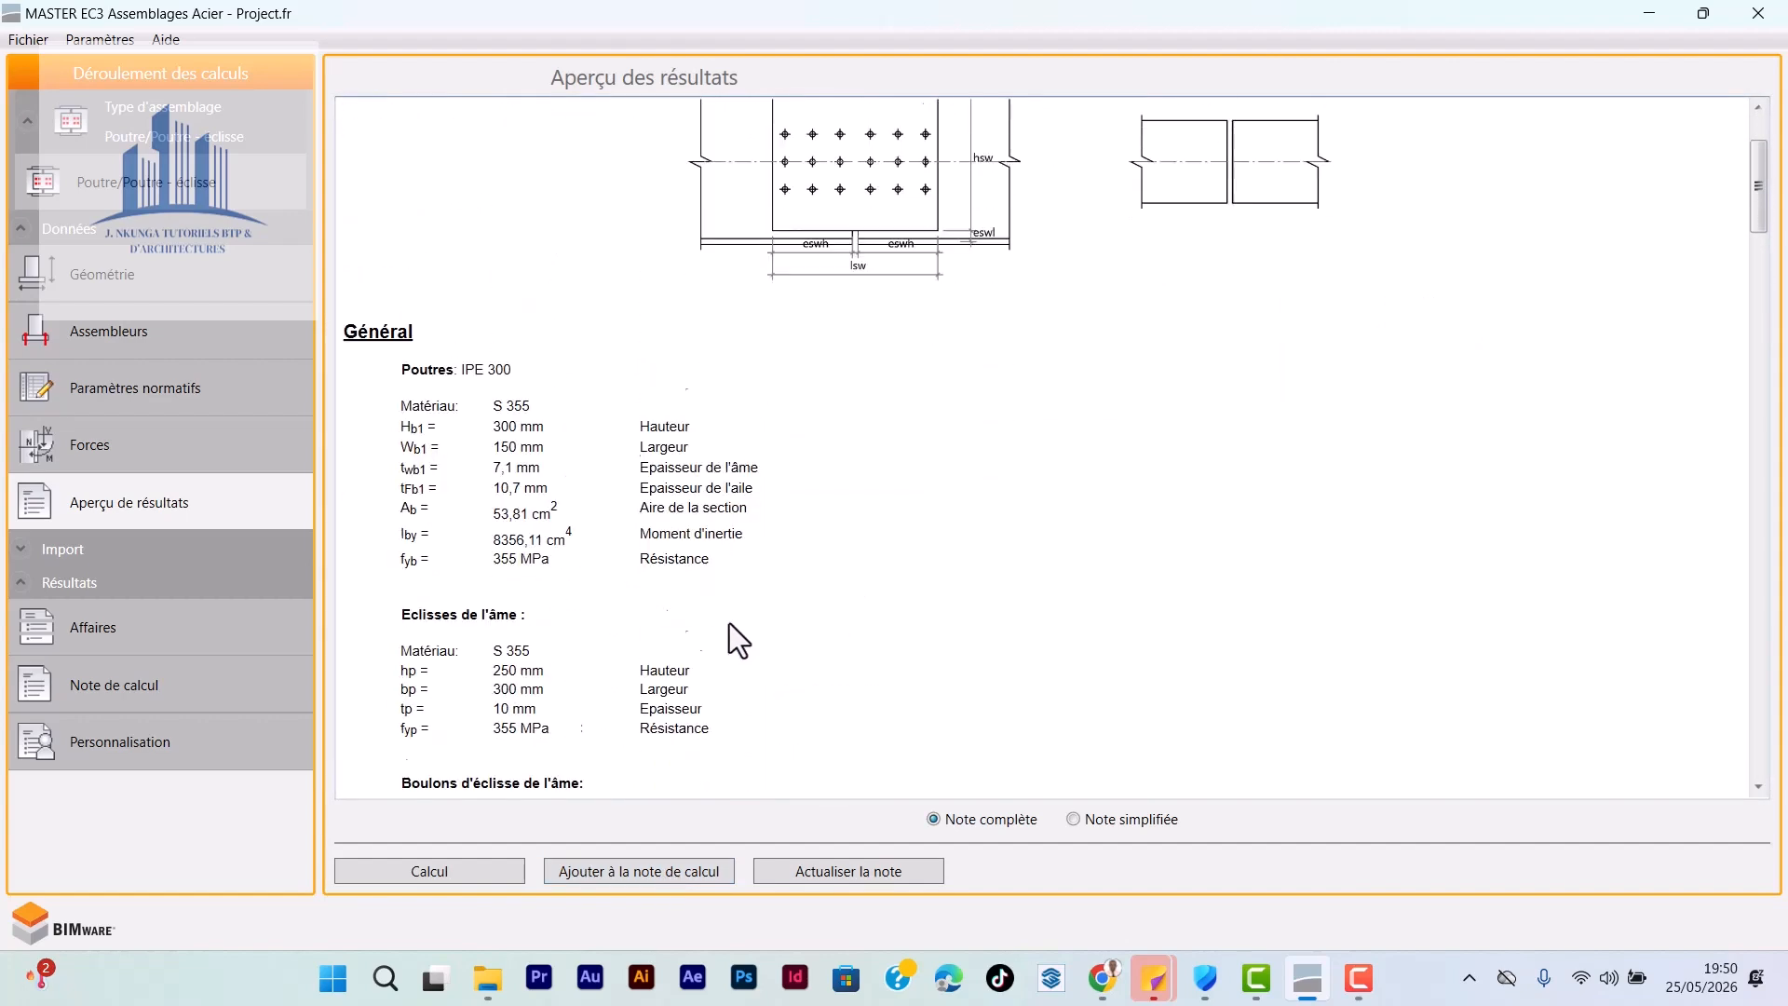
scroll(736, 586, "up", 1)
scroll(734, 542, "up", 1)
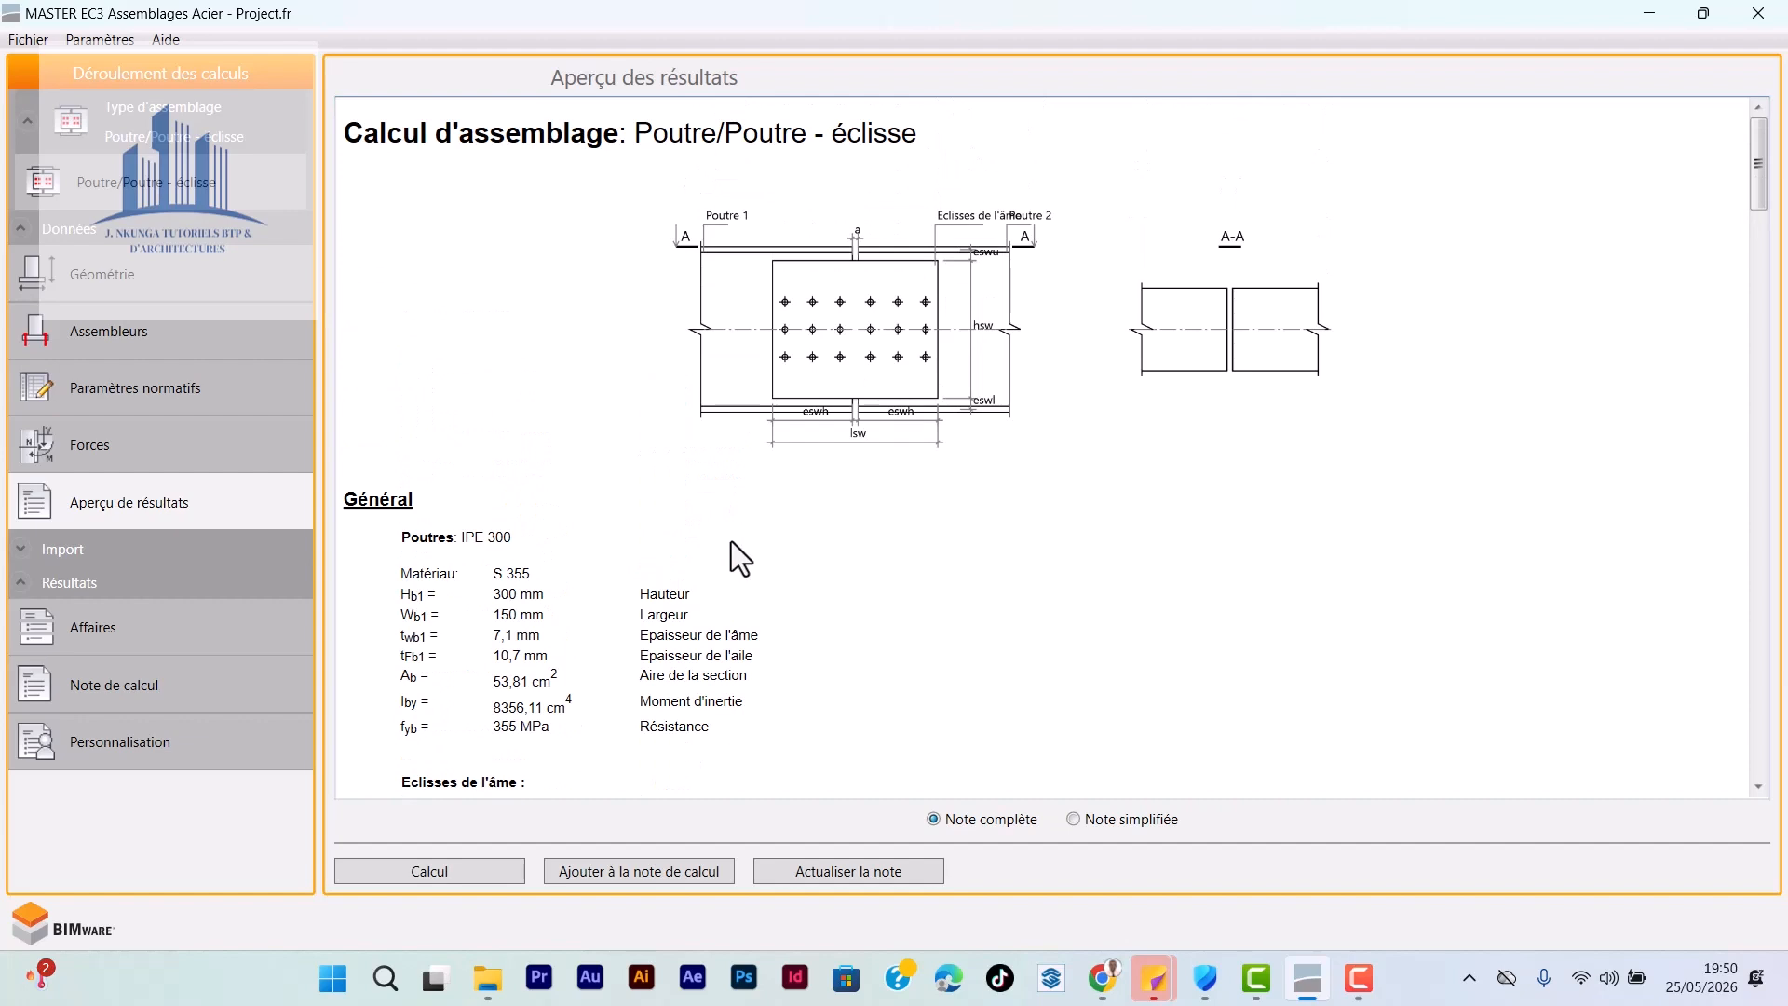
left_click(622, 869)
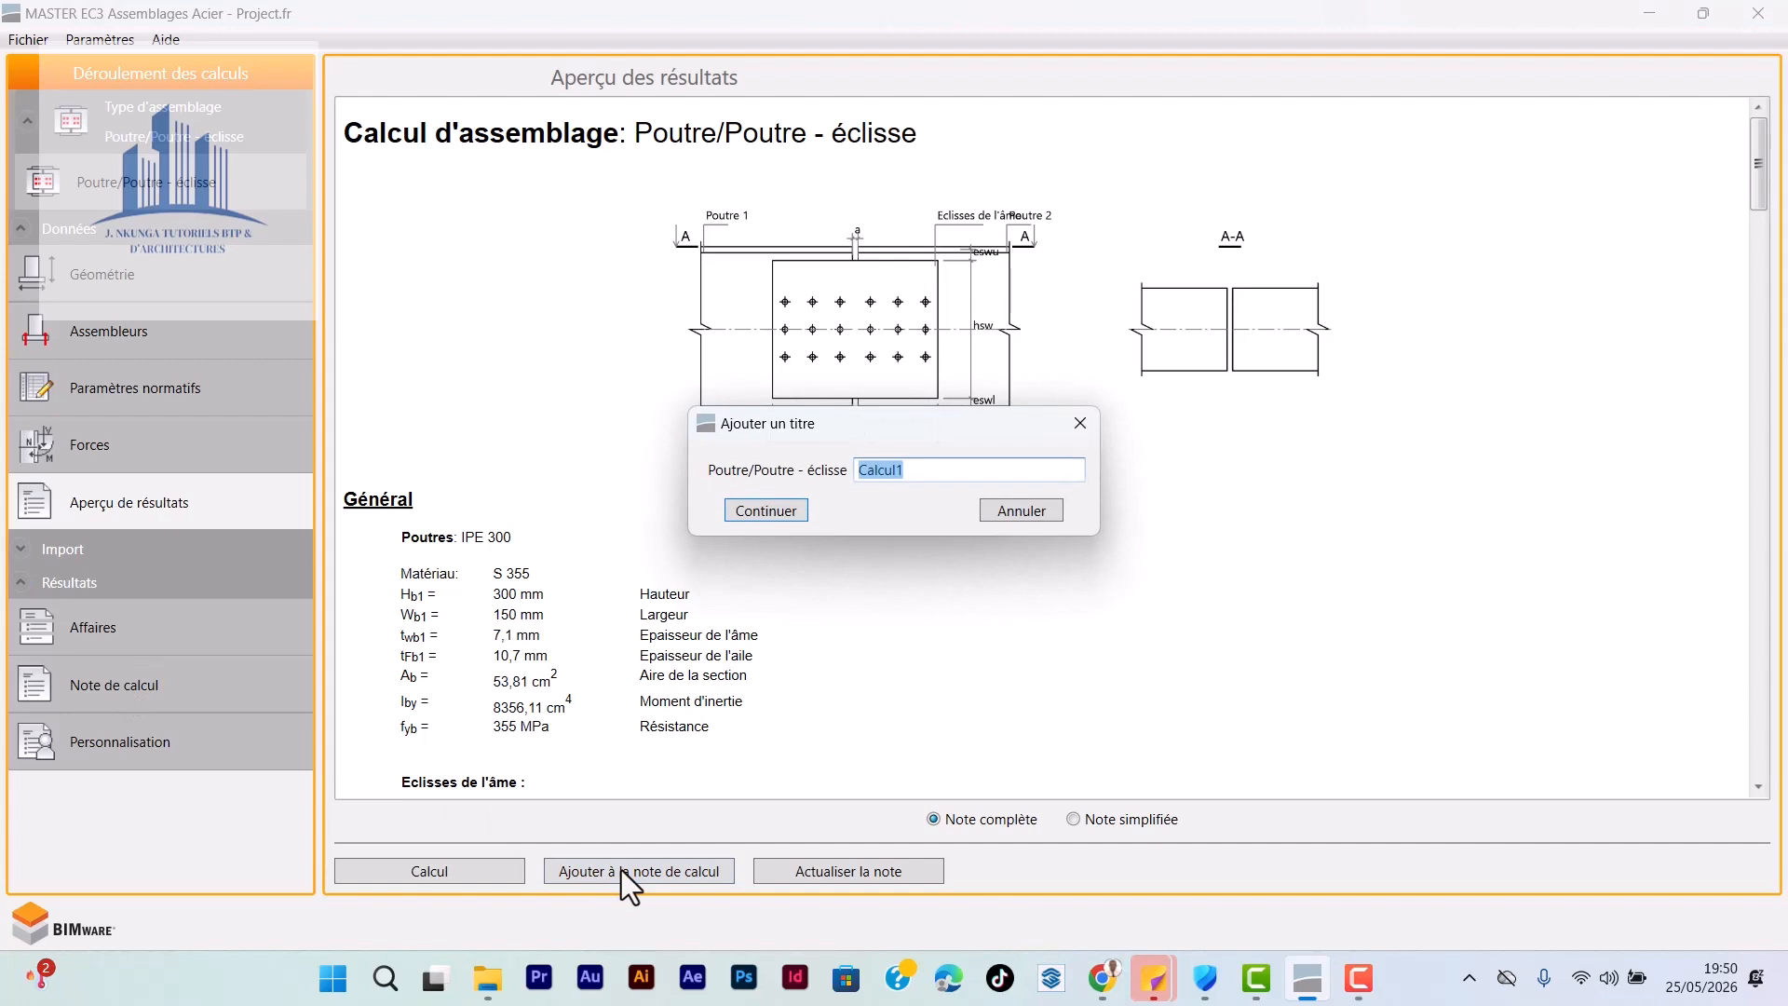
left_click(764, 513)
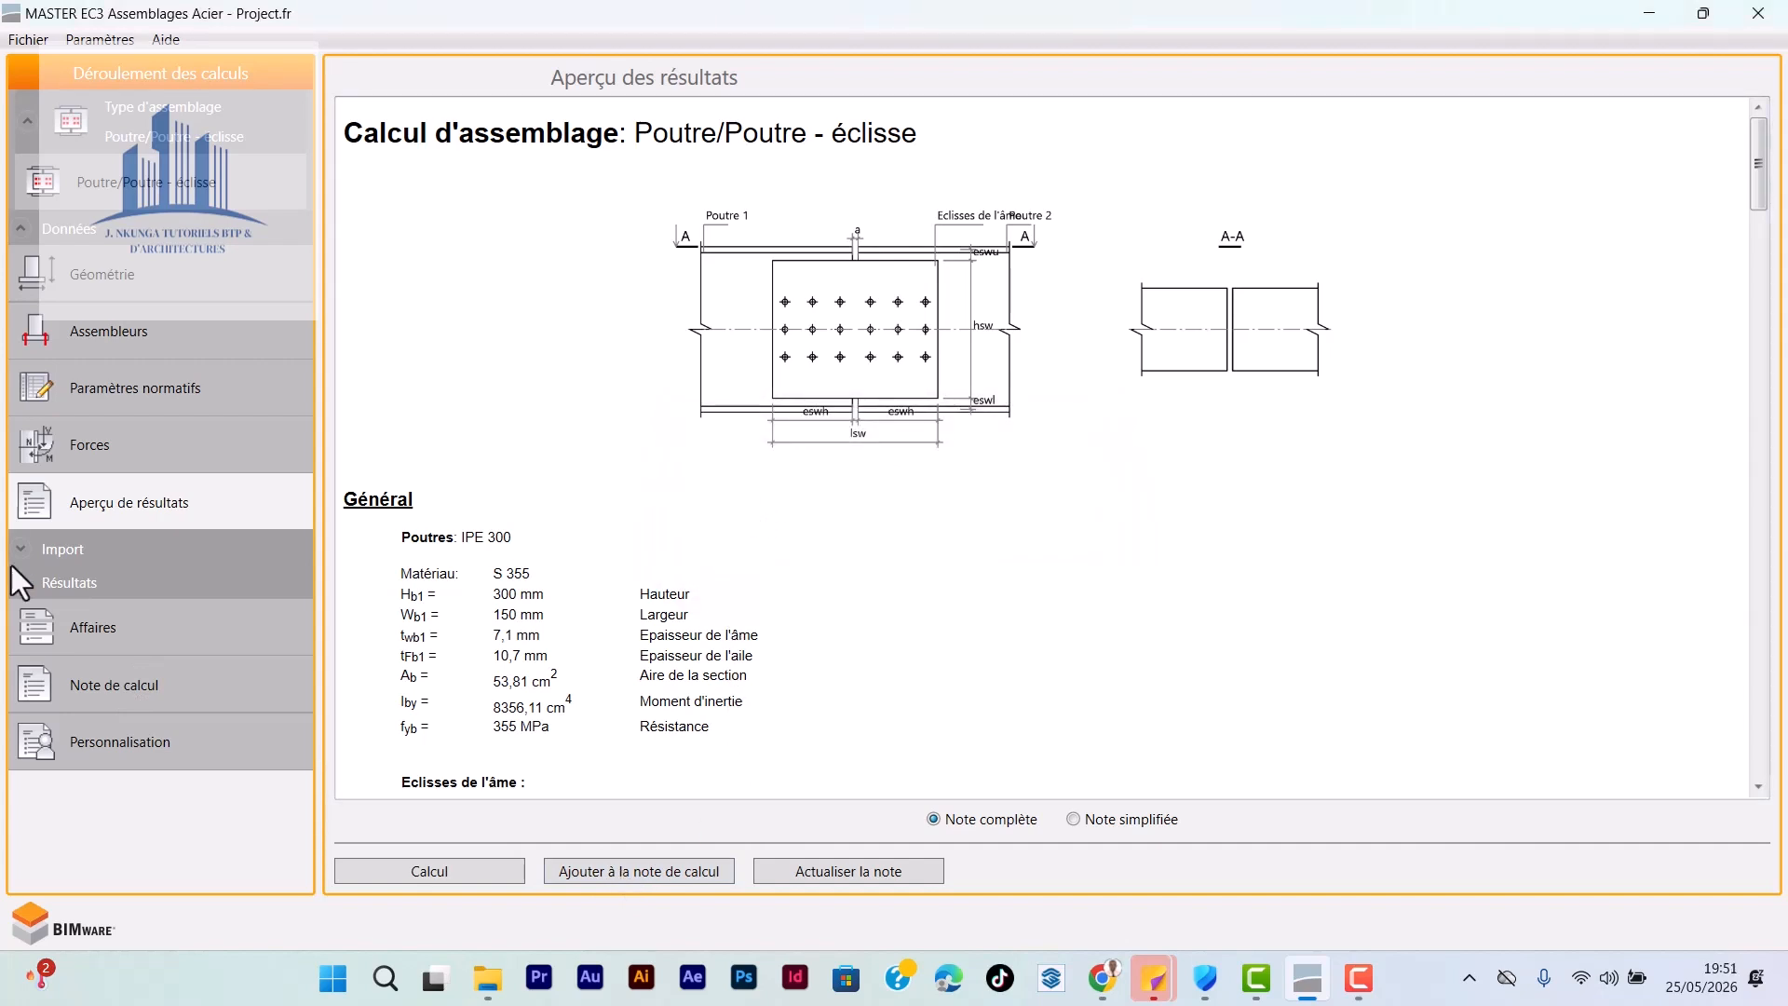
Step: Examine the calculation note's bolt capacity, block rupture and weakened splice plate checks, and its final verification table
left_click(103, 694)
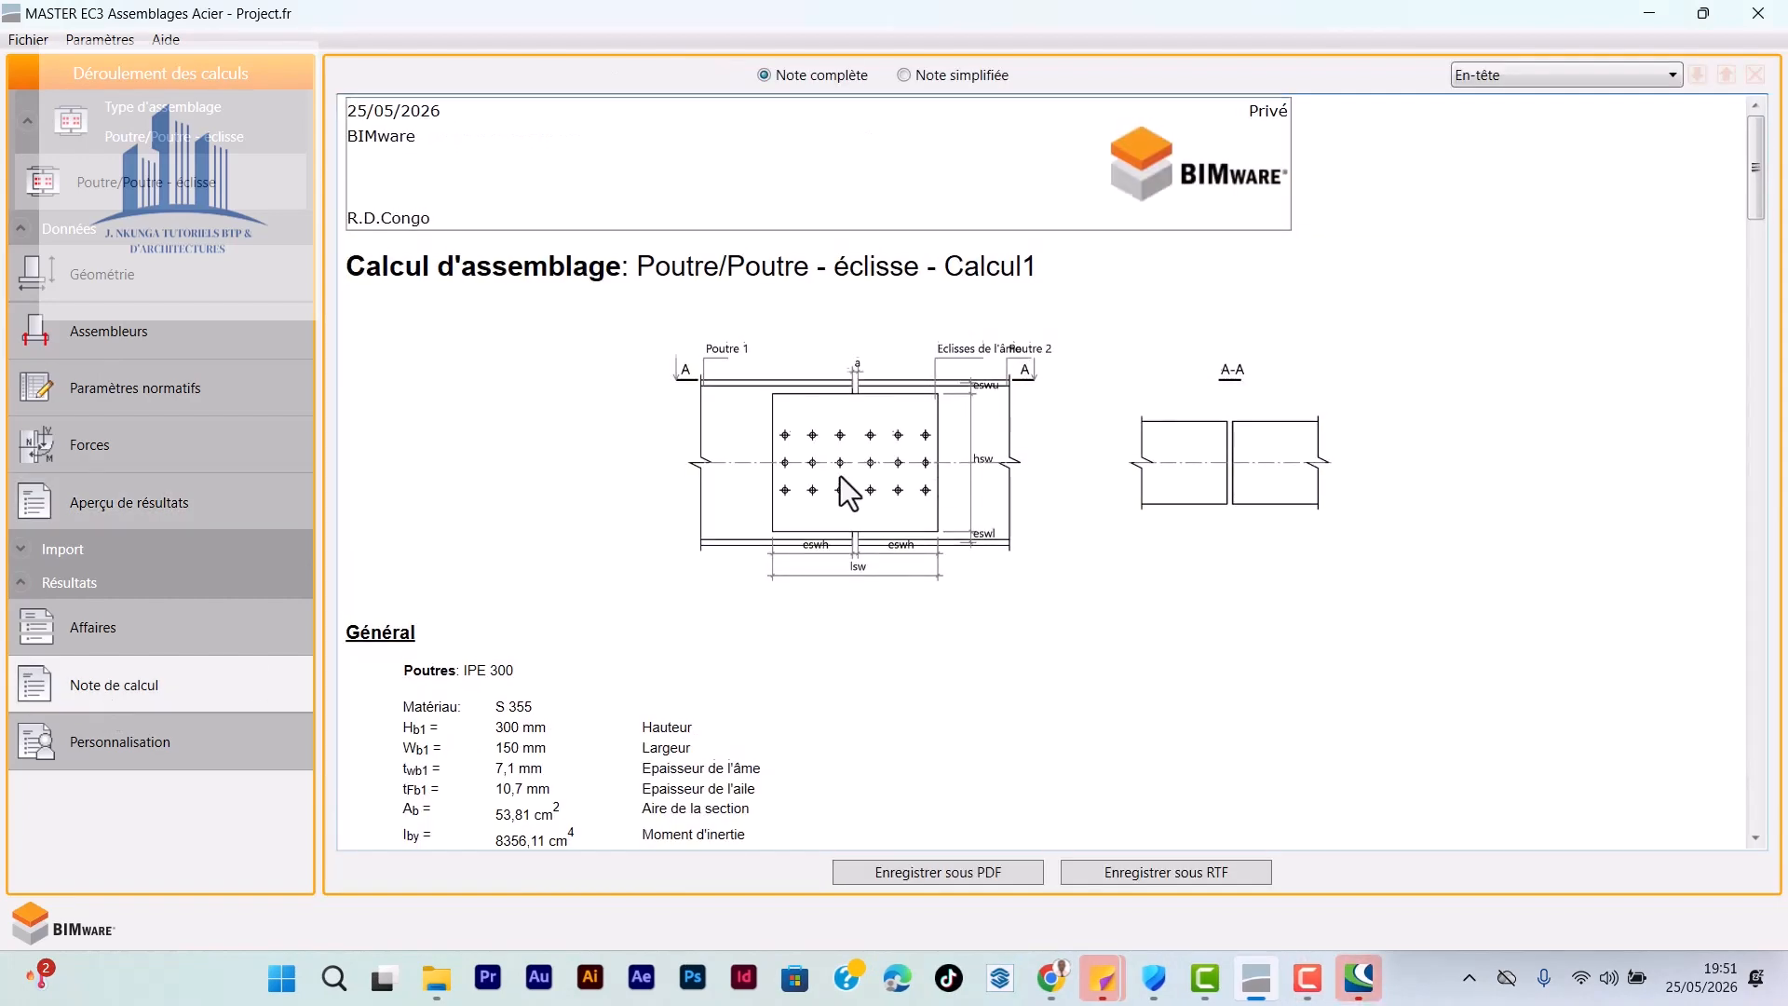
scroll(834, 506, "down", 2)
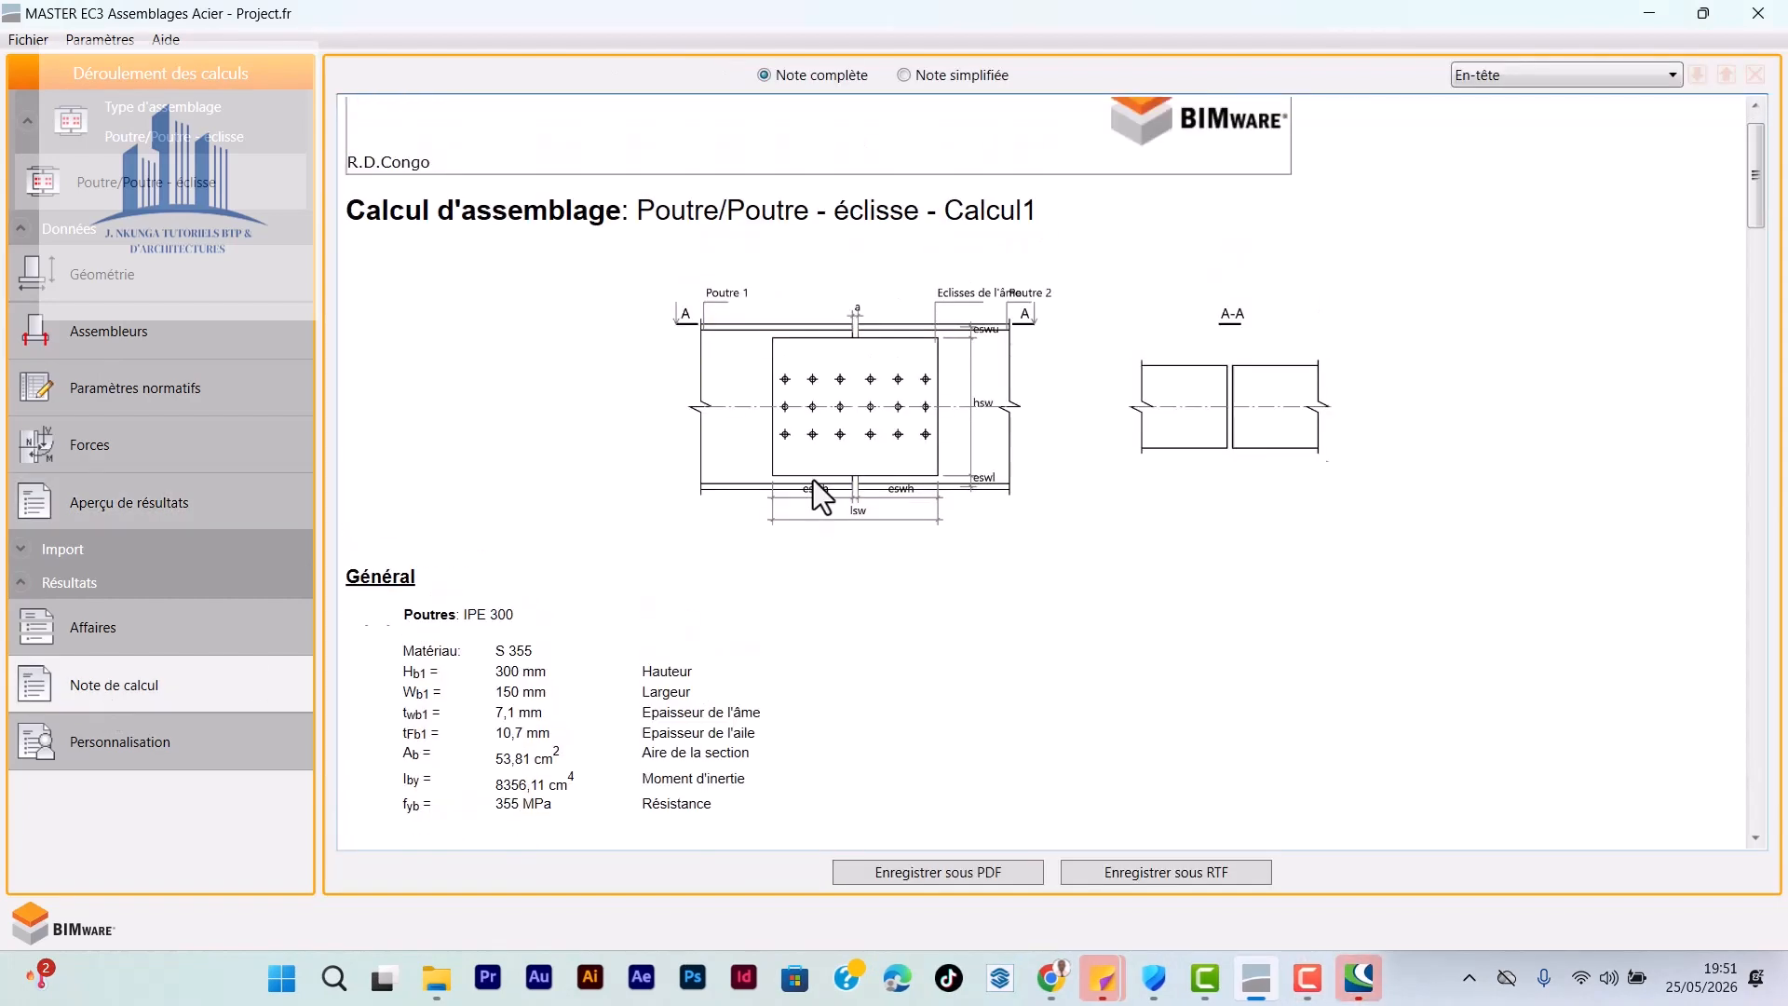
scroll(871, 456, "down", 5)
scroll(883, 431, "down", 13)
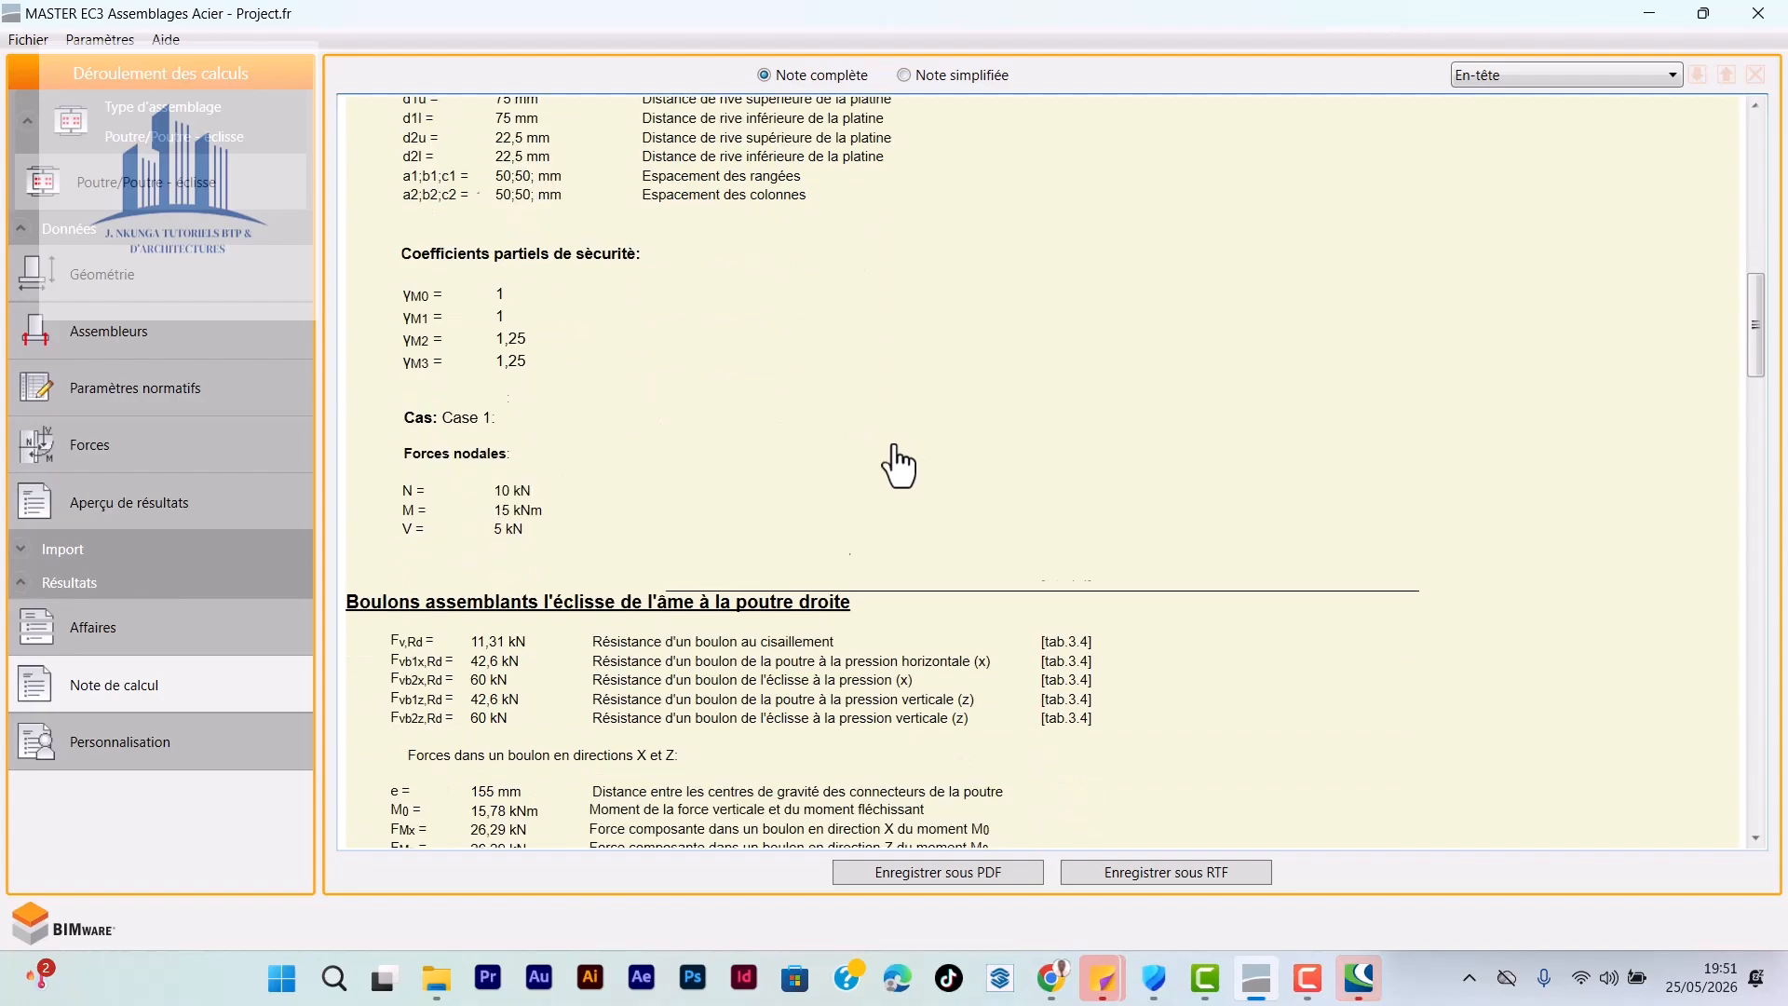
scroll(889, 438, "up", 3)
scroll(885, 435, "up", 5)
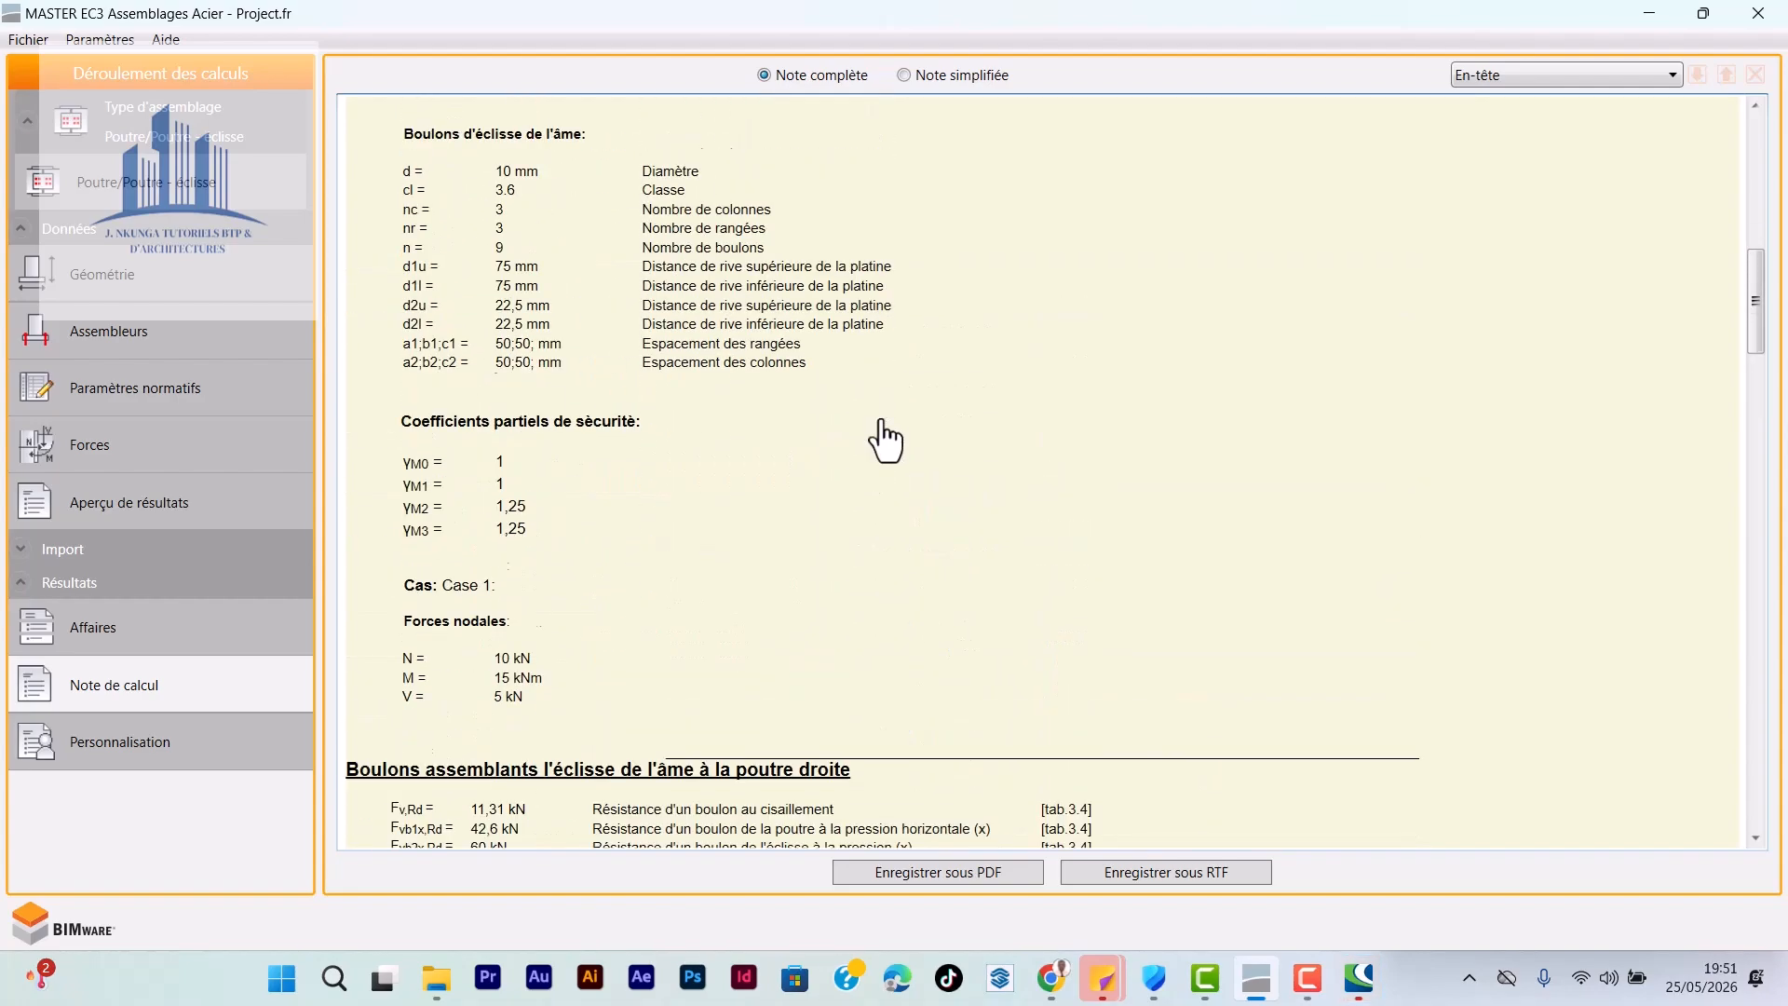
scroll(885, 438, "down", 11)
scroll(901, 480, "down", 12)
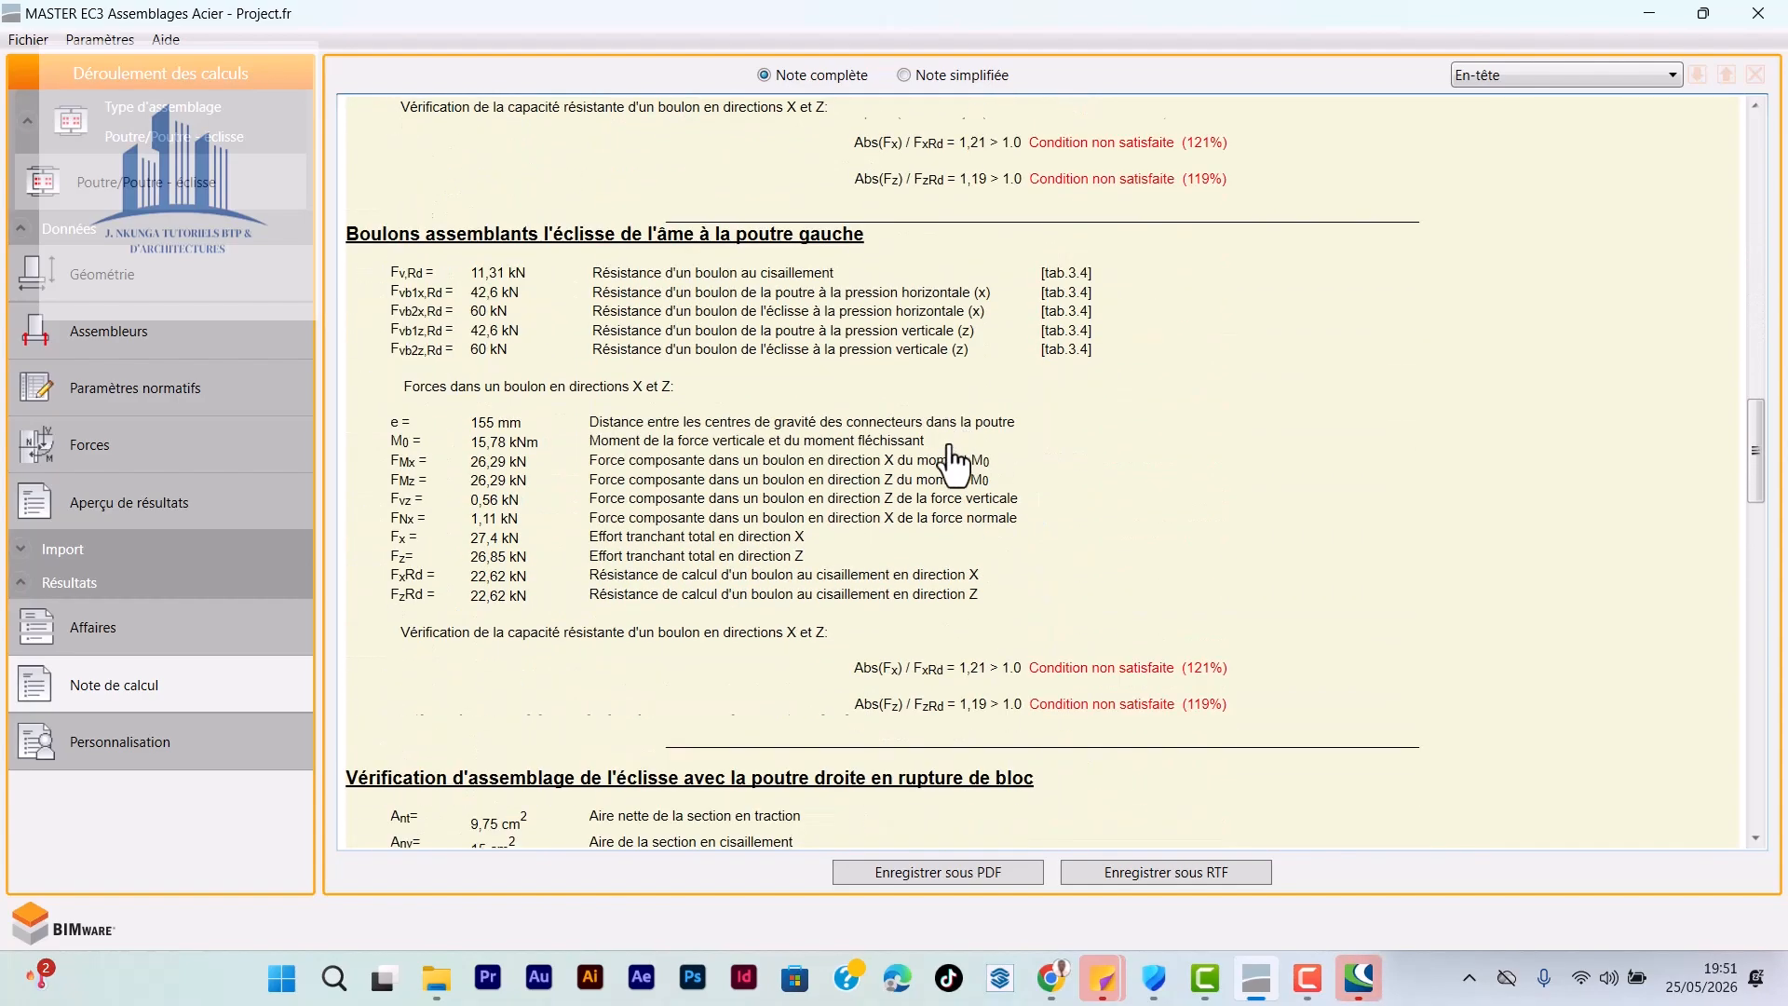
scroll(884, 456, "down", 3)
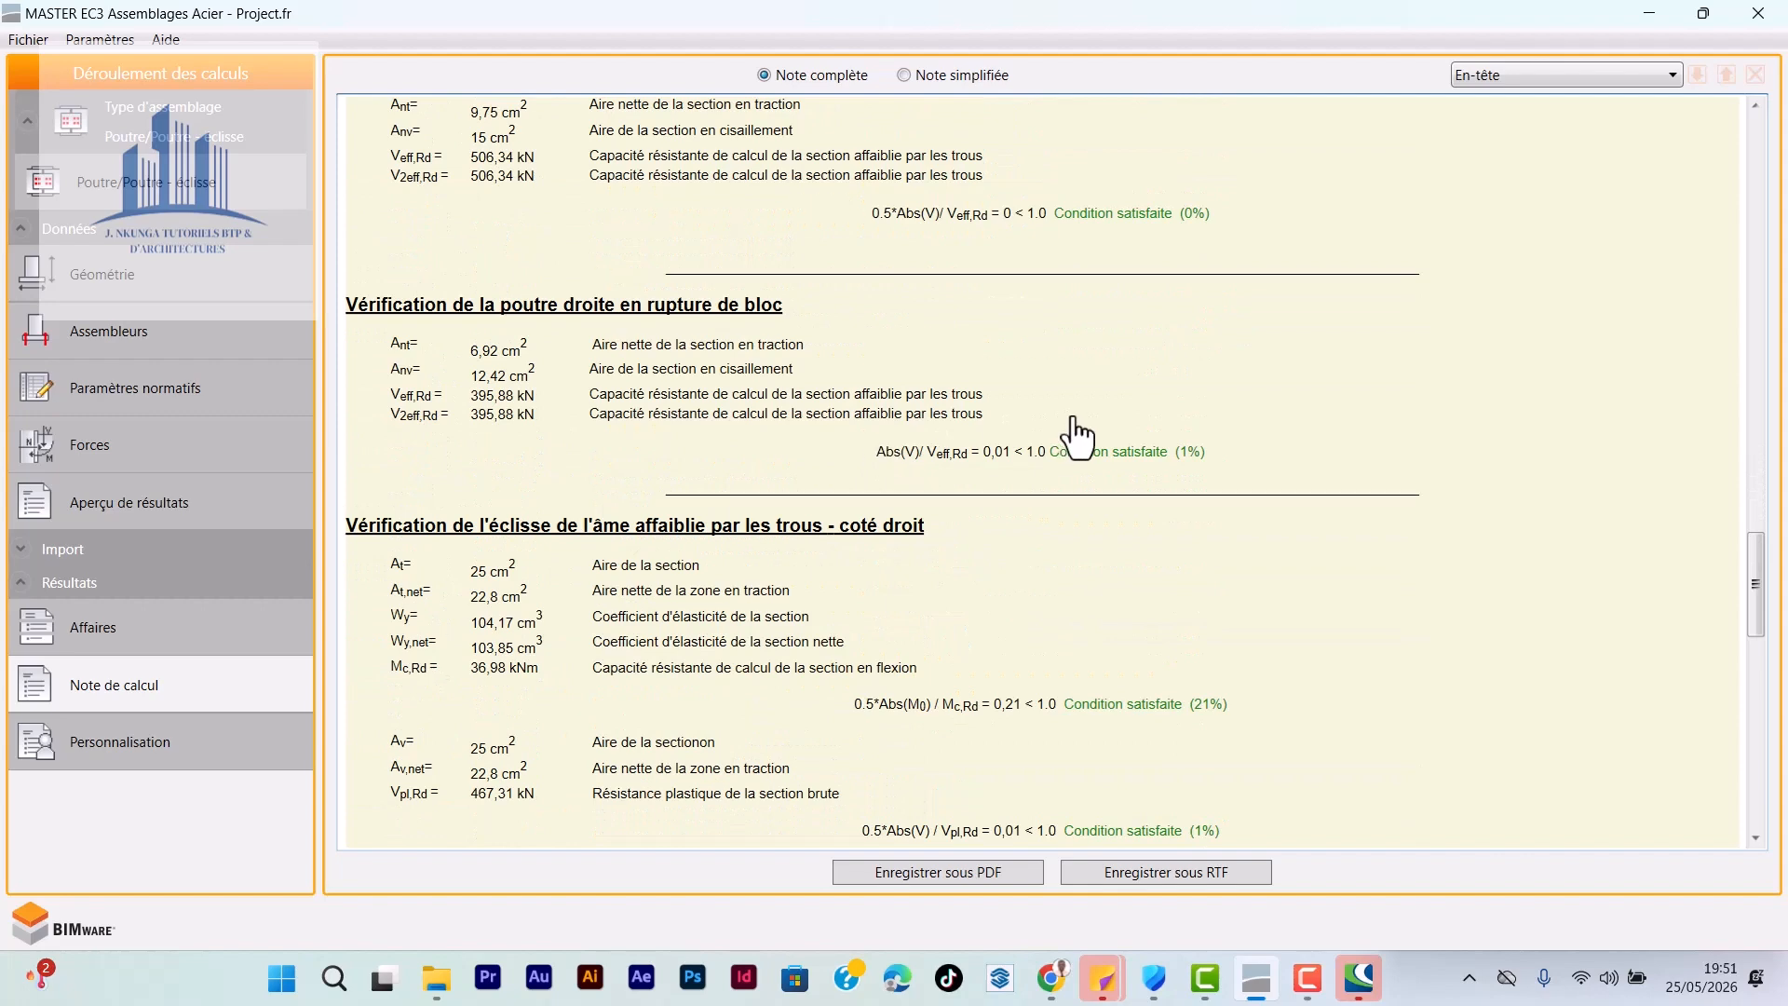
scroll(1089, 494, "down", 3)
scroll(1060, 488, "down", 9)
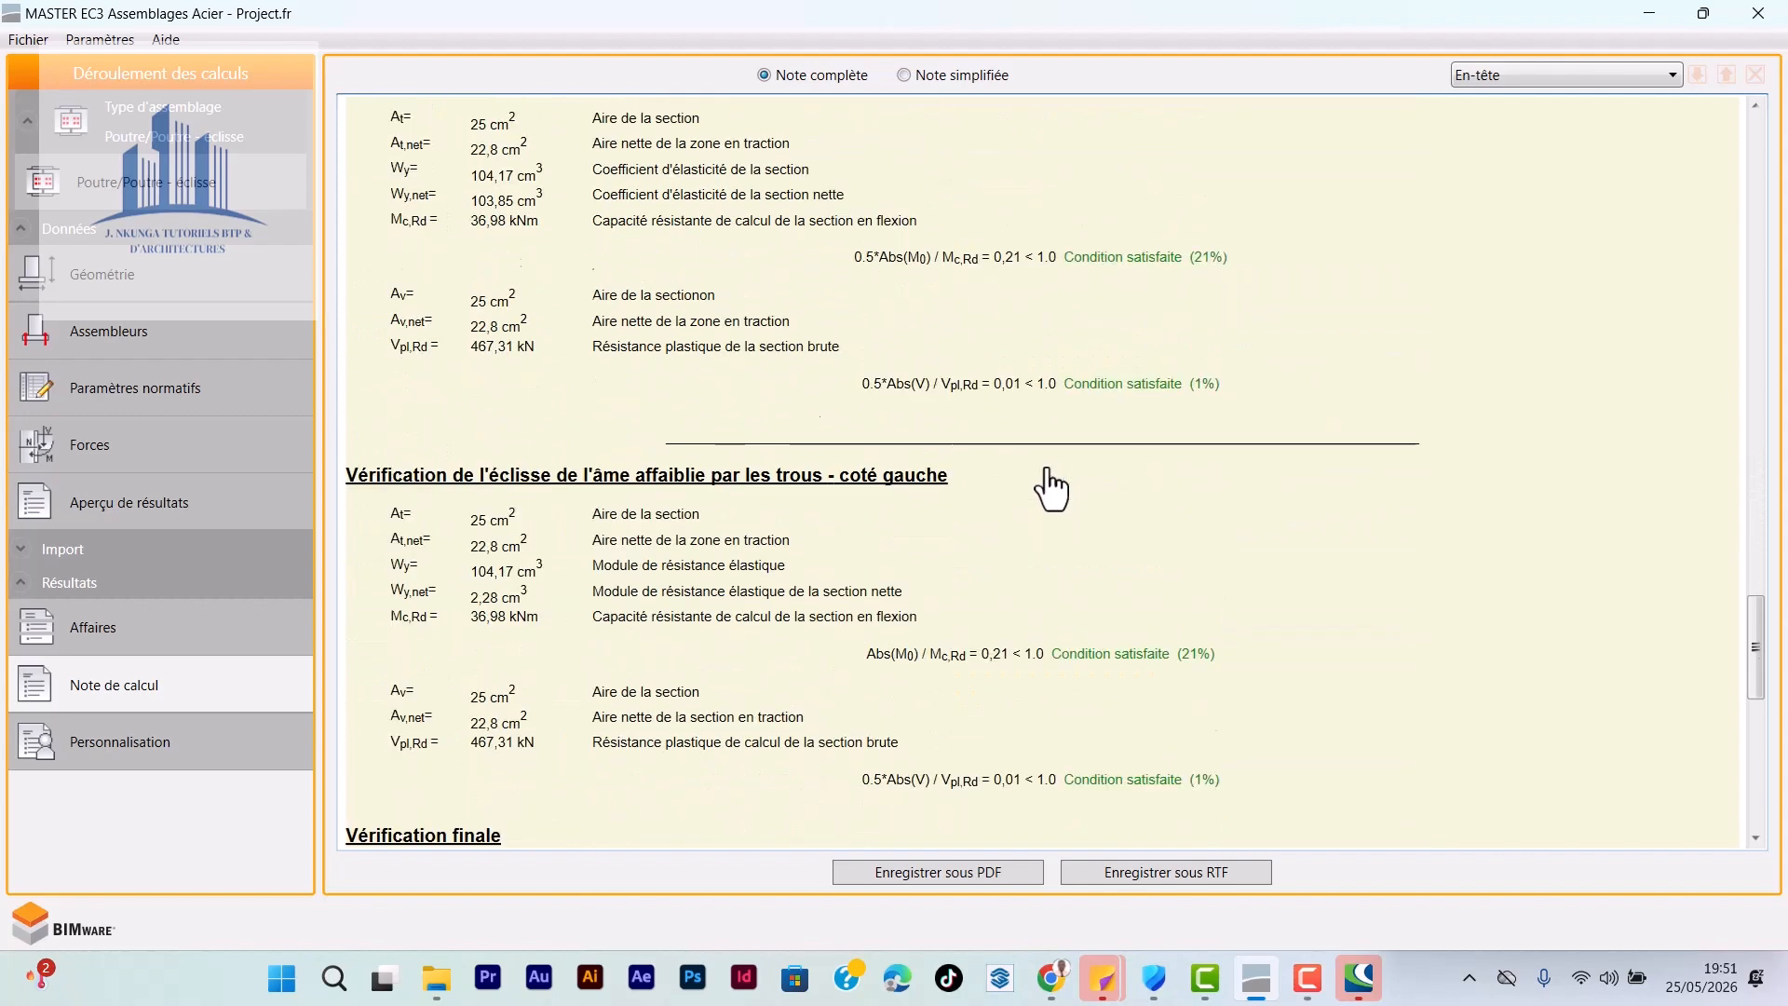
scroll(1047, 484, "down", 1)
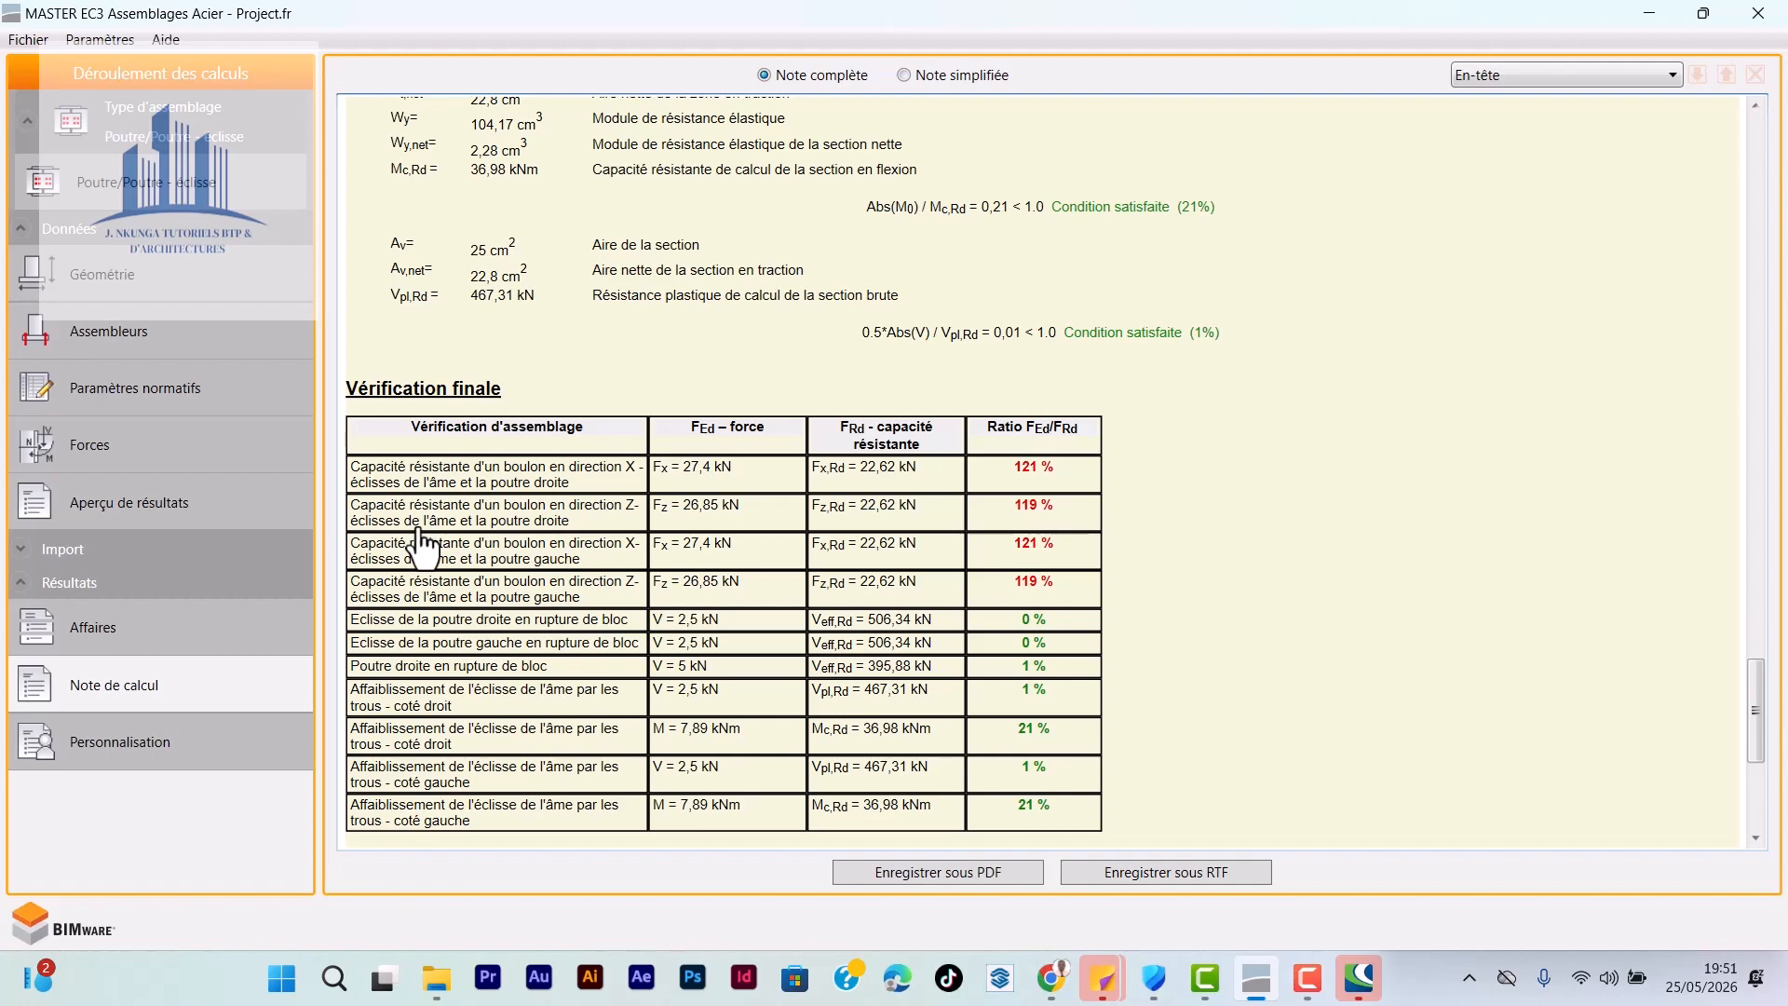
scroll(619, 538, "down", 2)
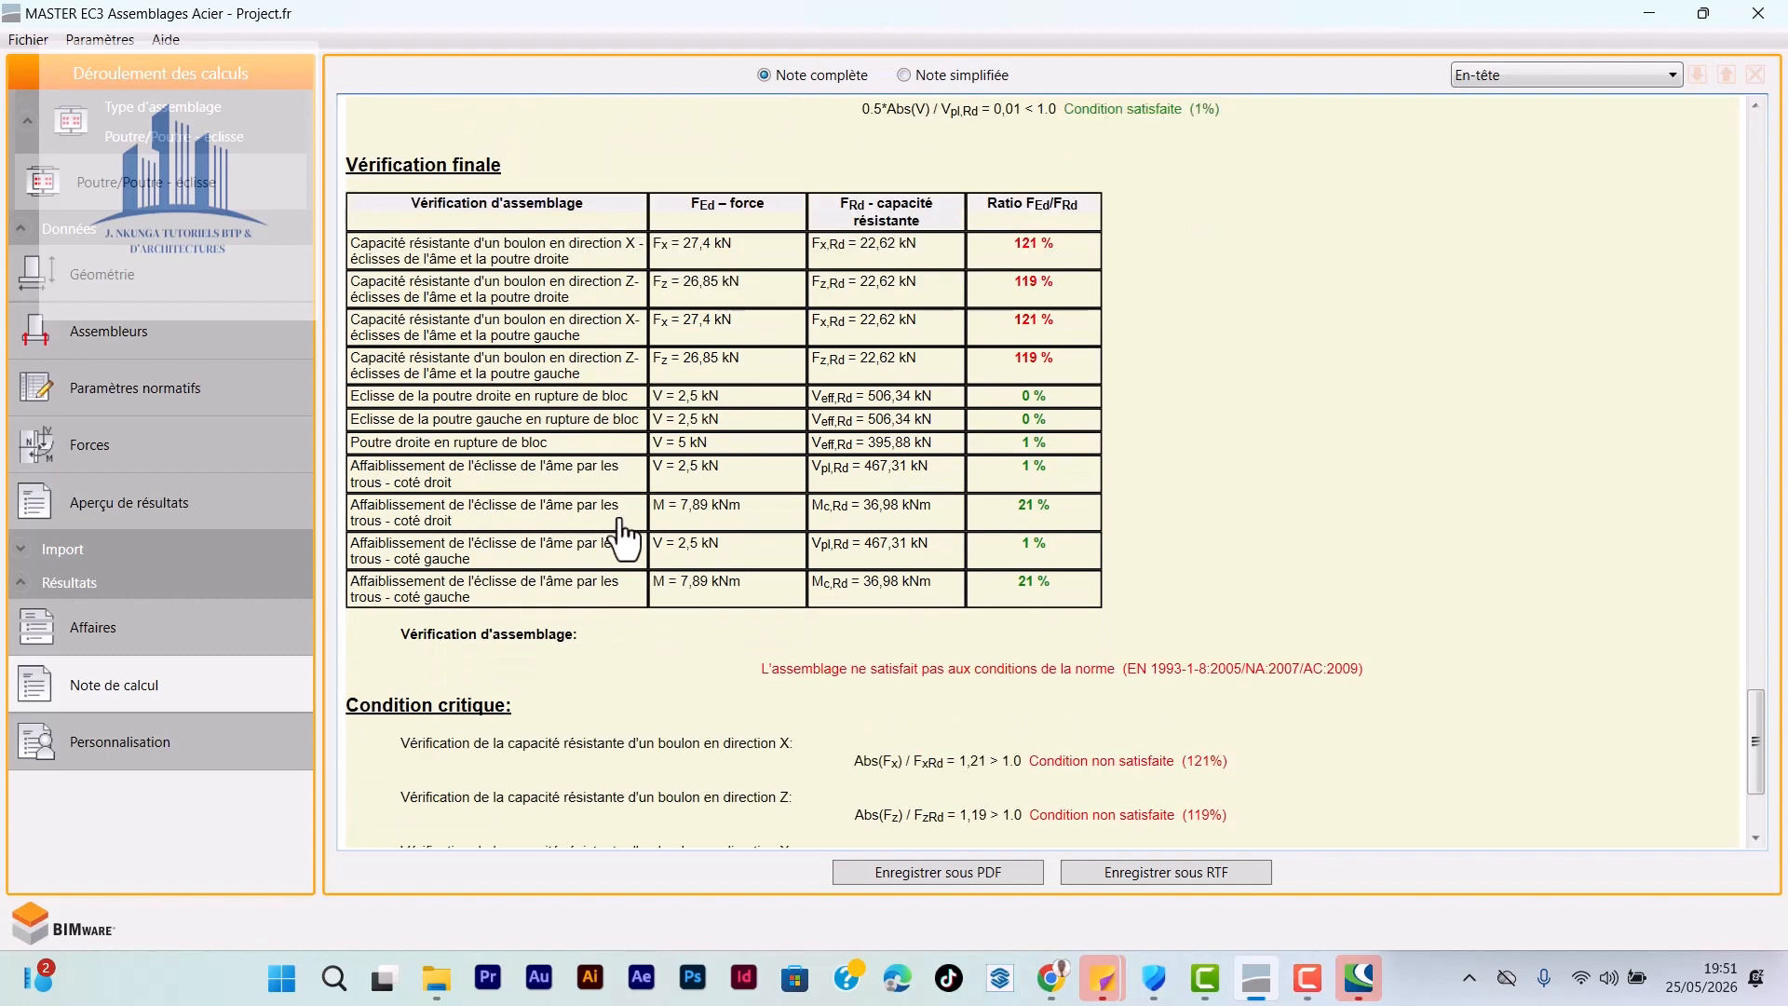
scroll(623, 536, "up", 4)
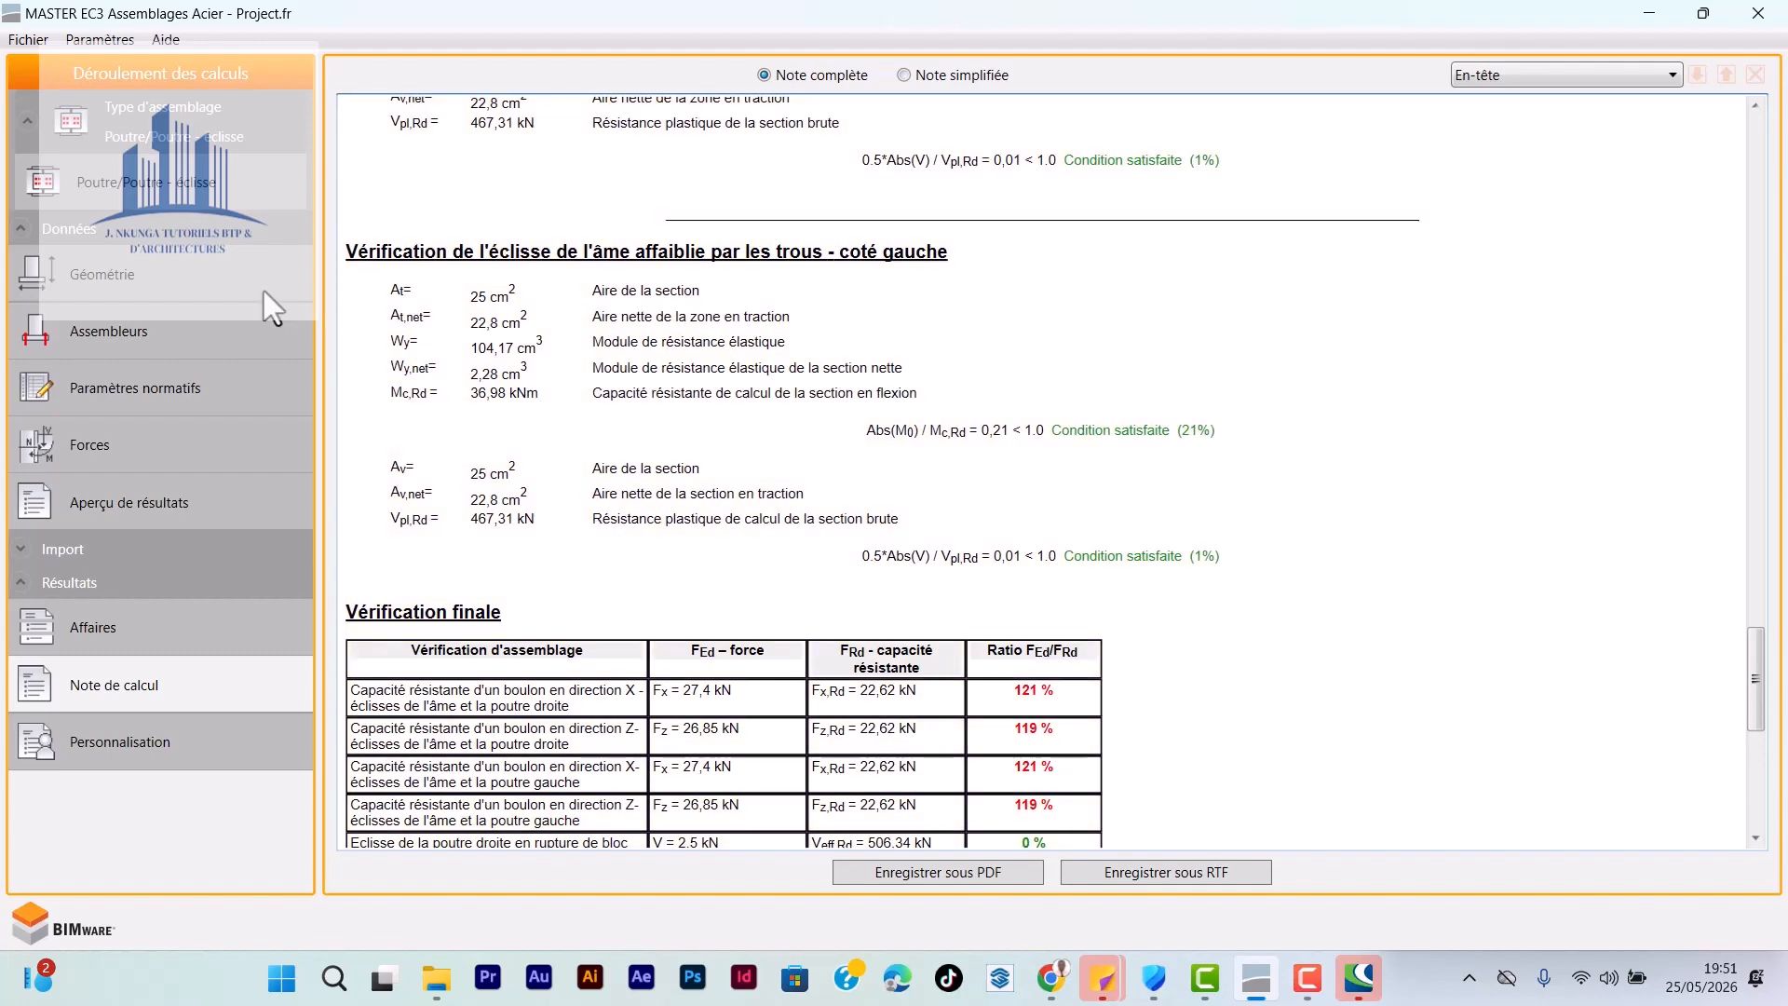
Step: Set the number of bolt rows in the web splice to 5
left_click(110, 337)
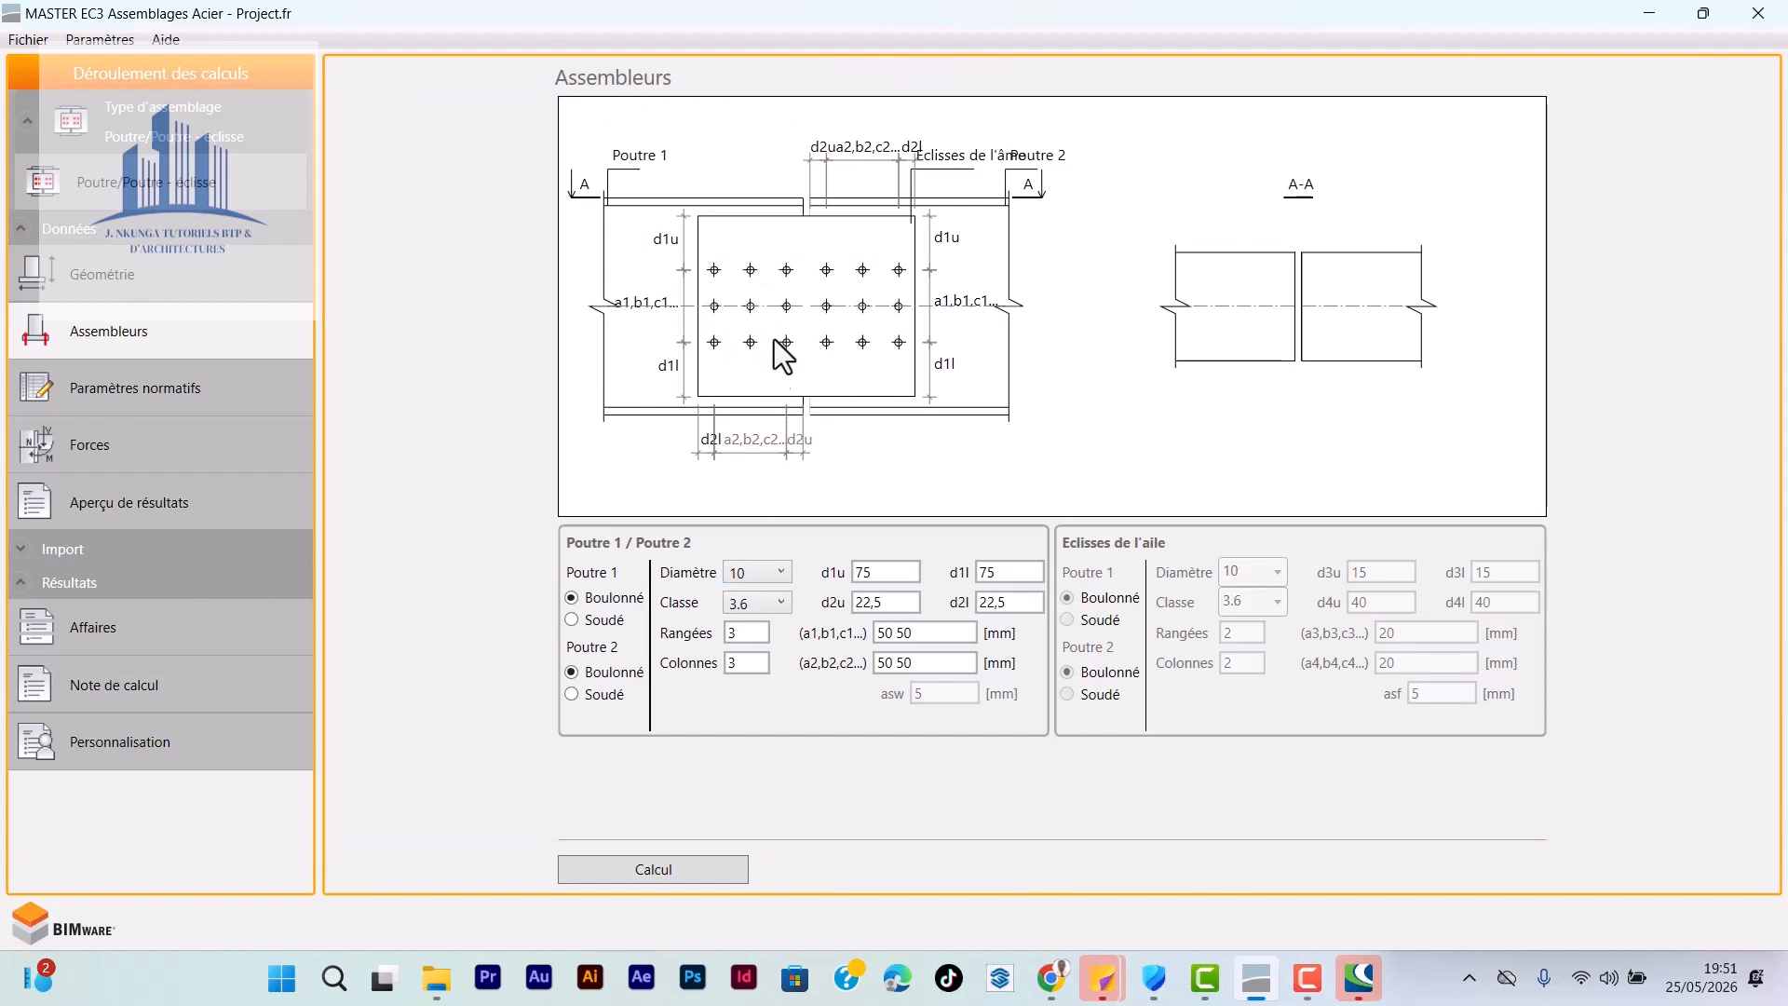
left_click(744, 635)
key("BackSpace")
type("5")
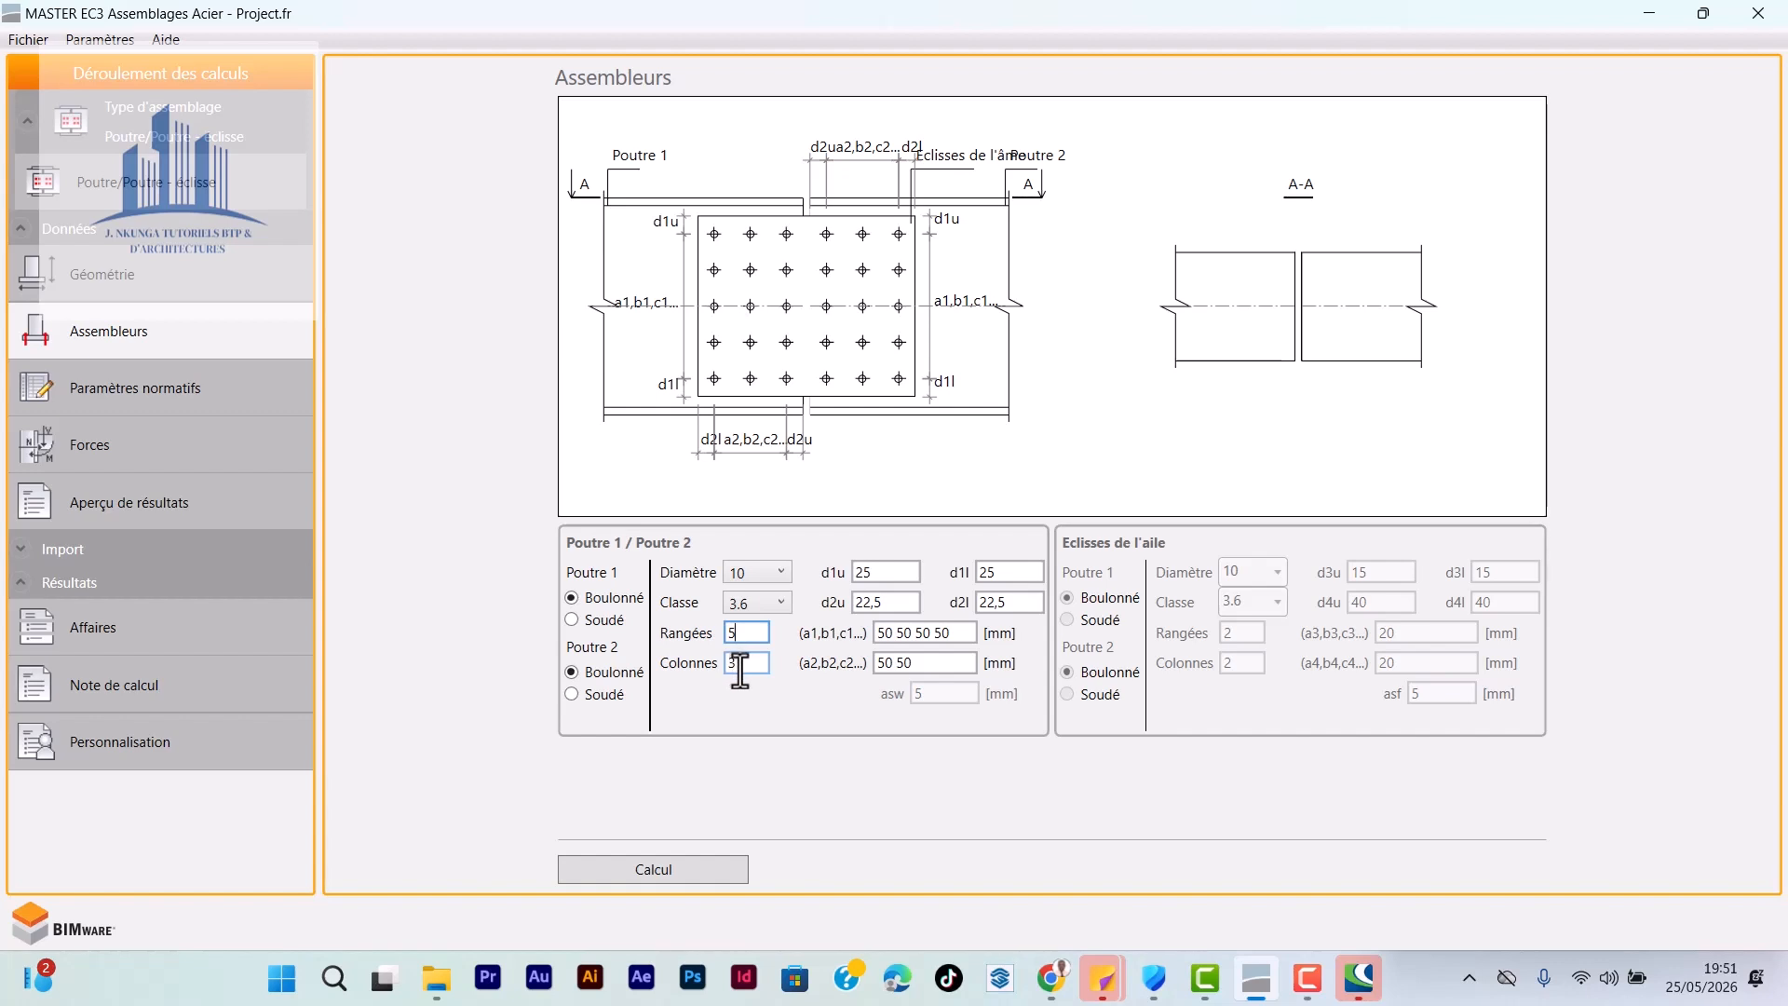
Step: Try 5 bolt columns in the web splice, and set the column count back to 3
left_click(740, 664)
key("BackSpace")
type("5")
key("BackSpace")
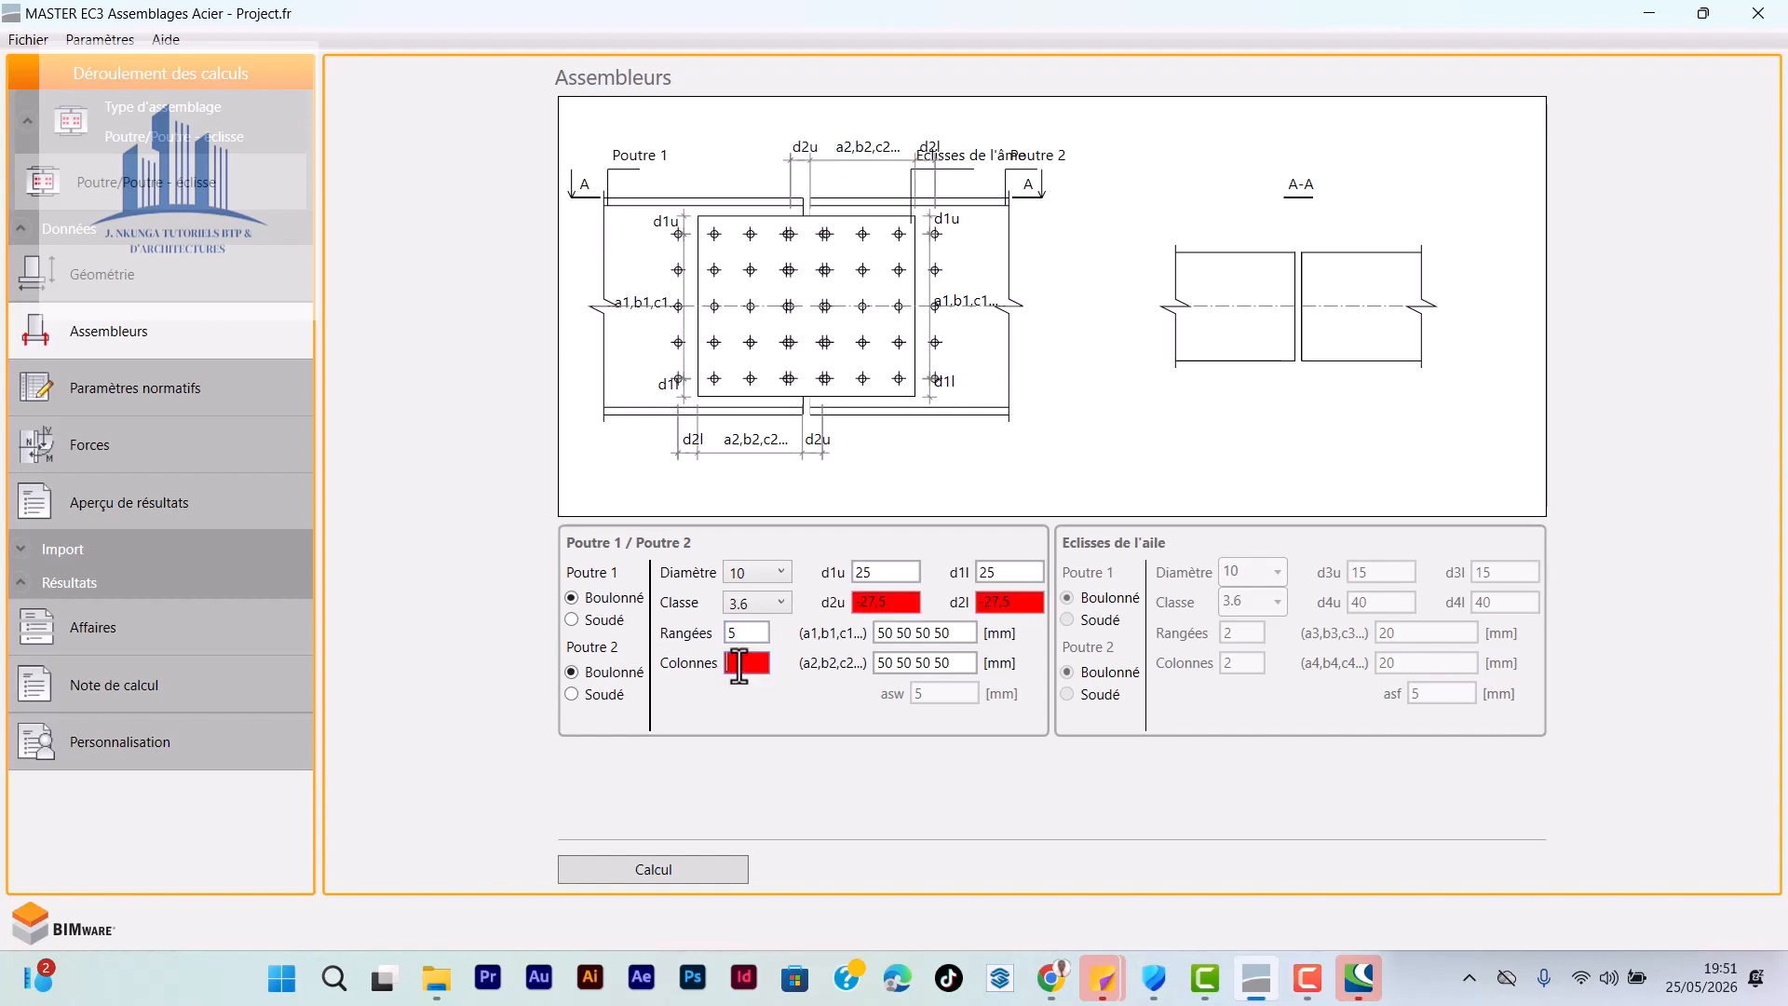
type("3")
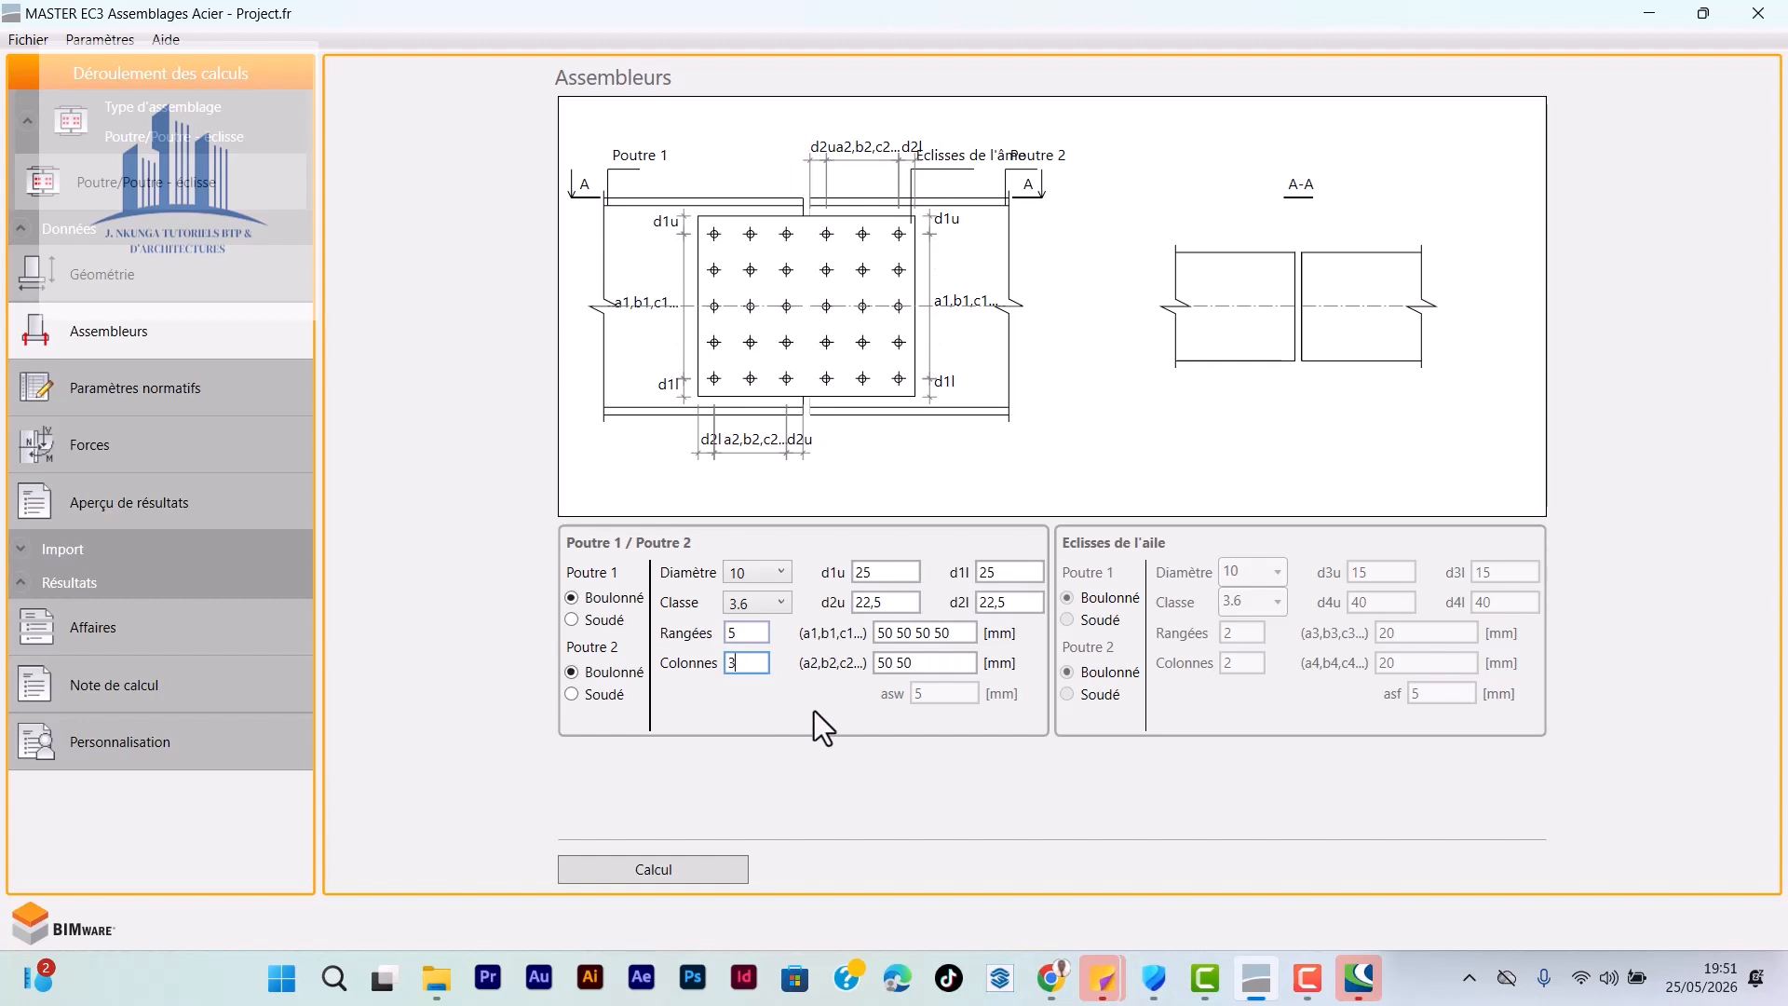
Step: Recalculate the connection and review the splice drawing, beam data and bolt data in the results overview
left_click(656, 872)
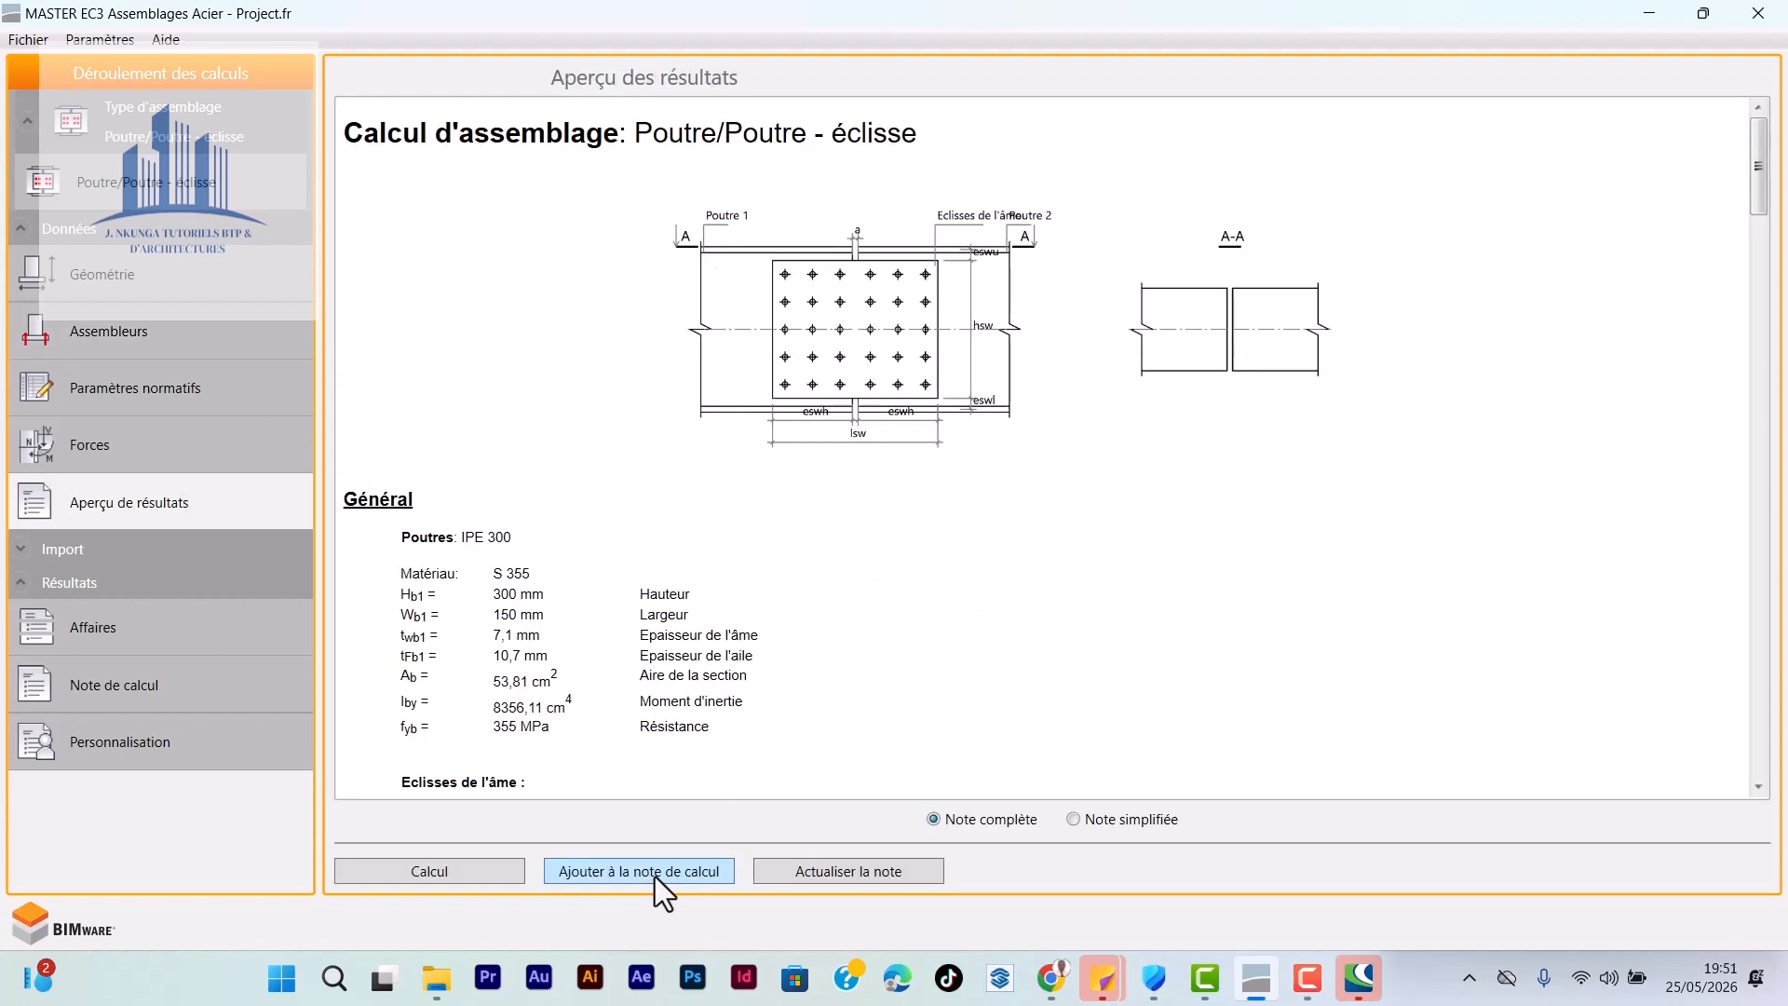
scroll(707, 585, "down", 3)
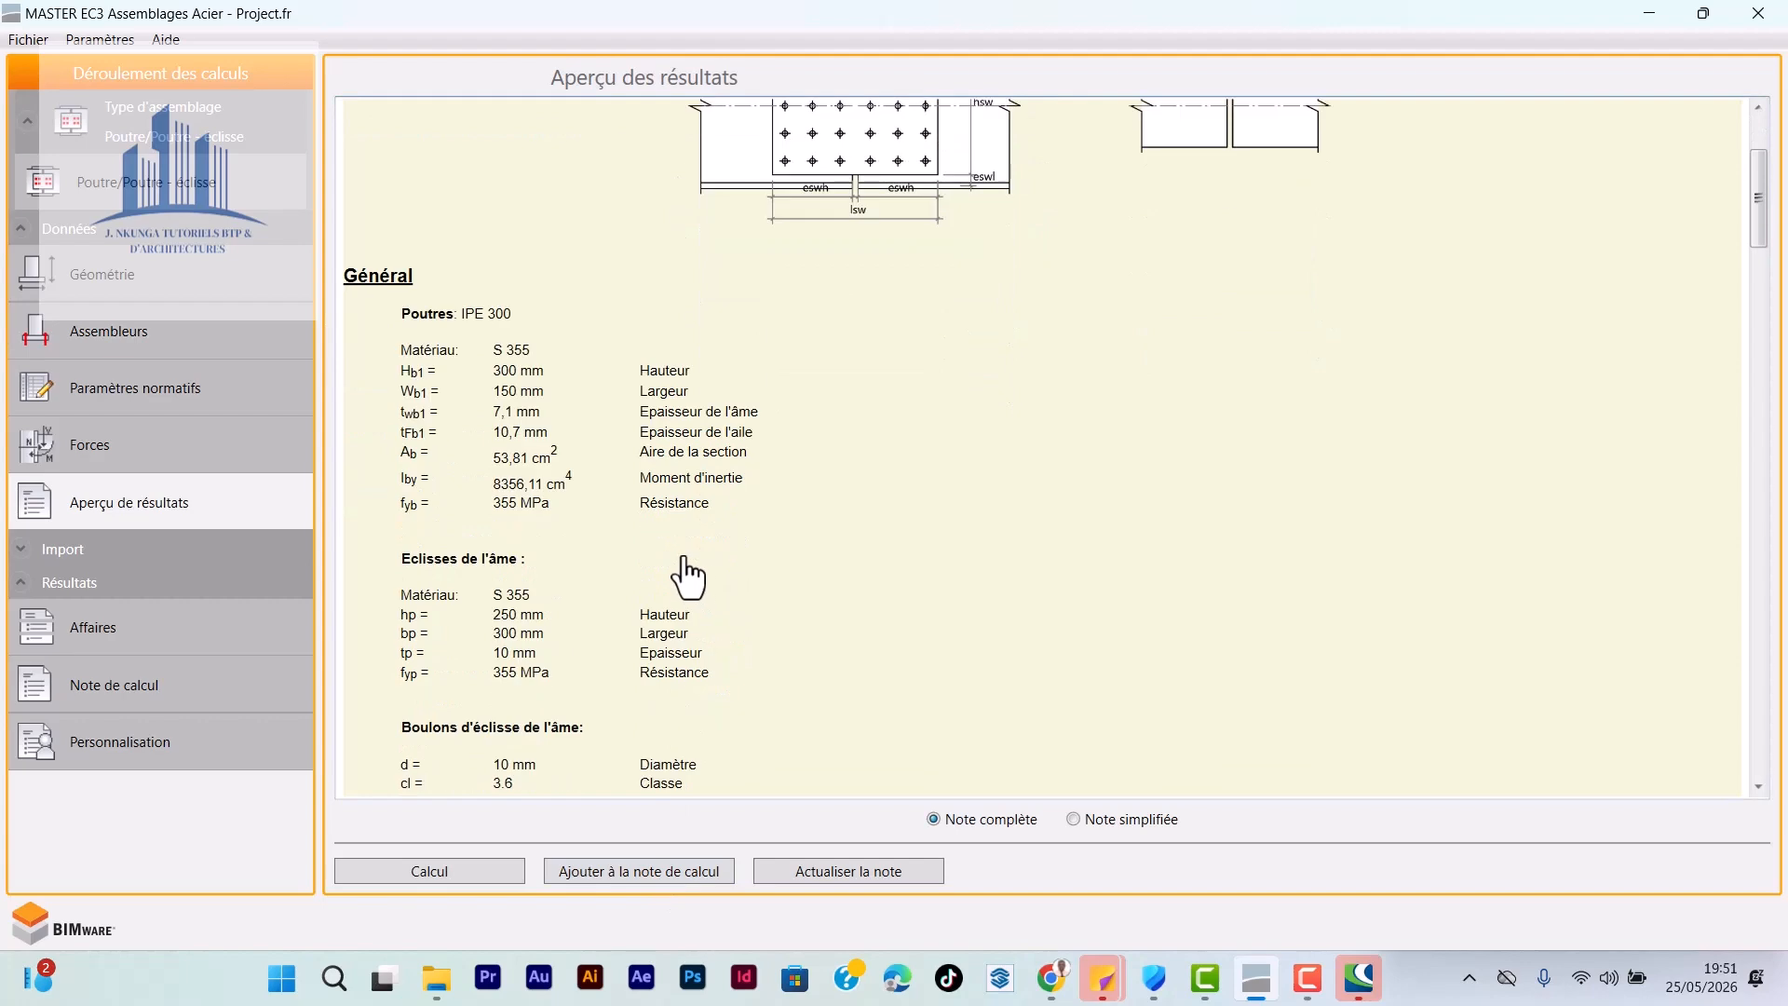
scroll(687, 571, "up", 3)
scroll(675, 572, "down", 4)
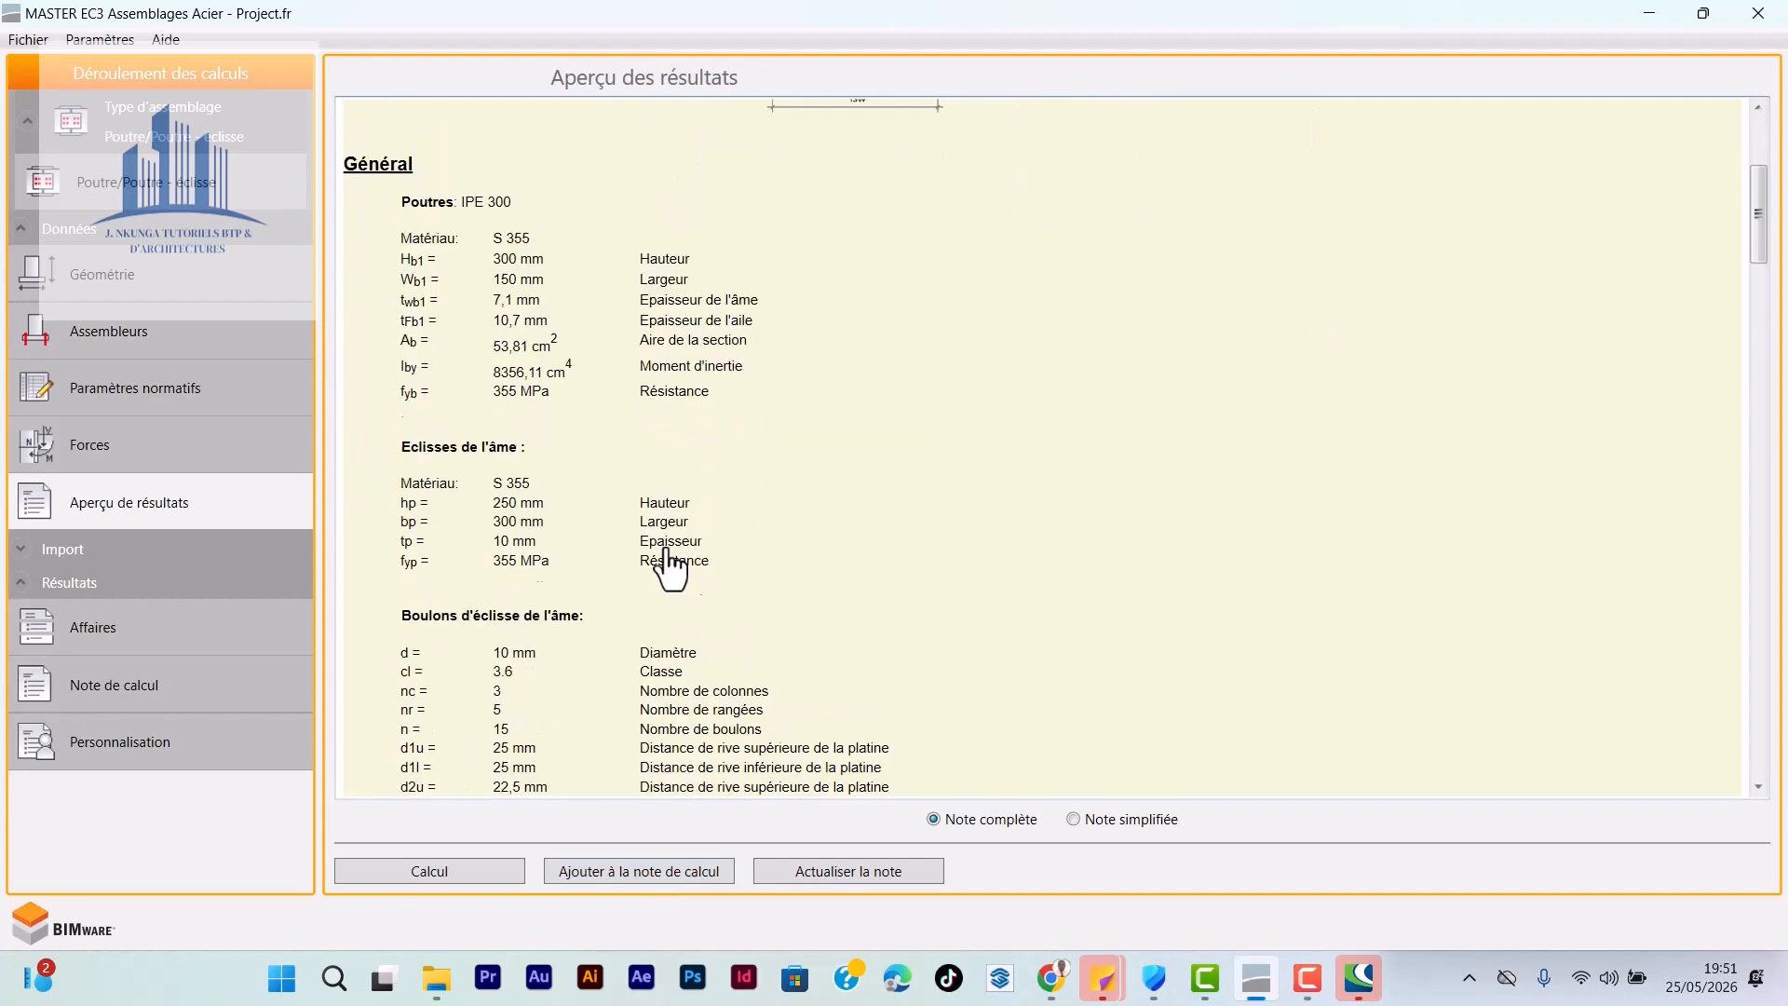
scroll(669, 568, "up", 4)
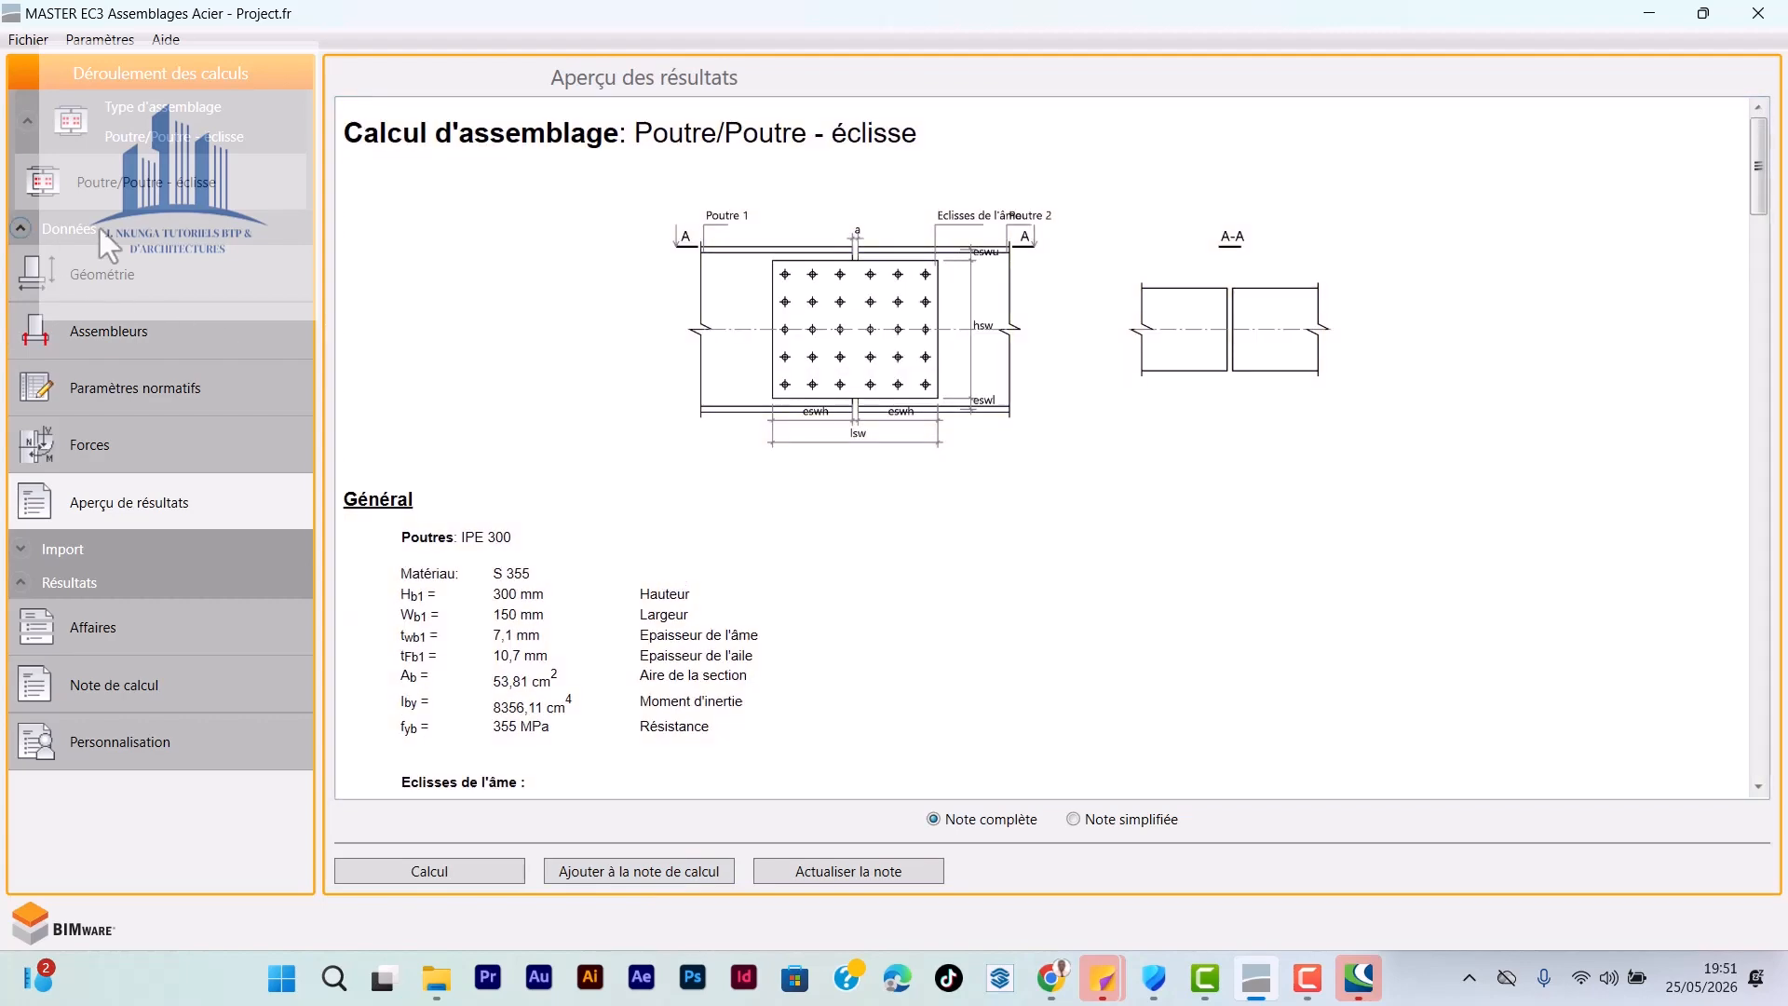
left_click(117, 201)
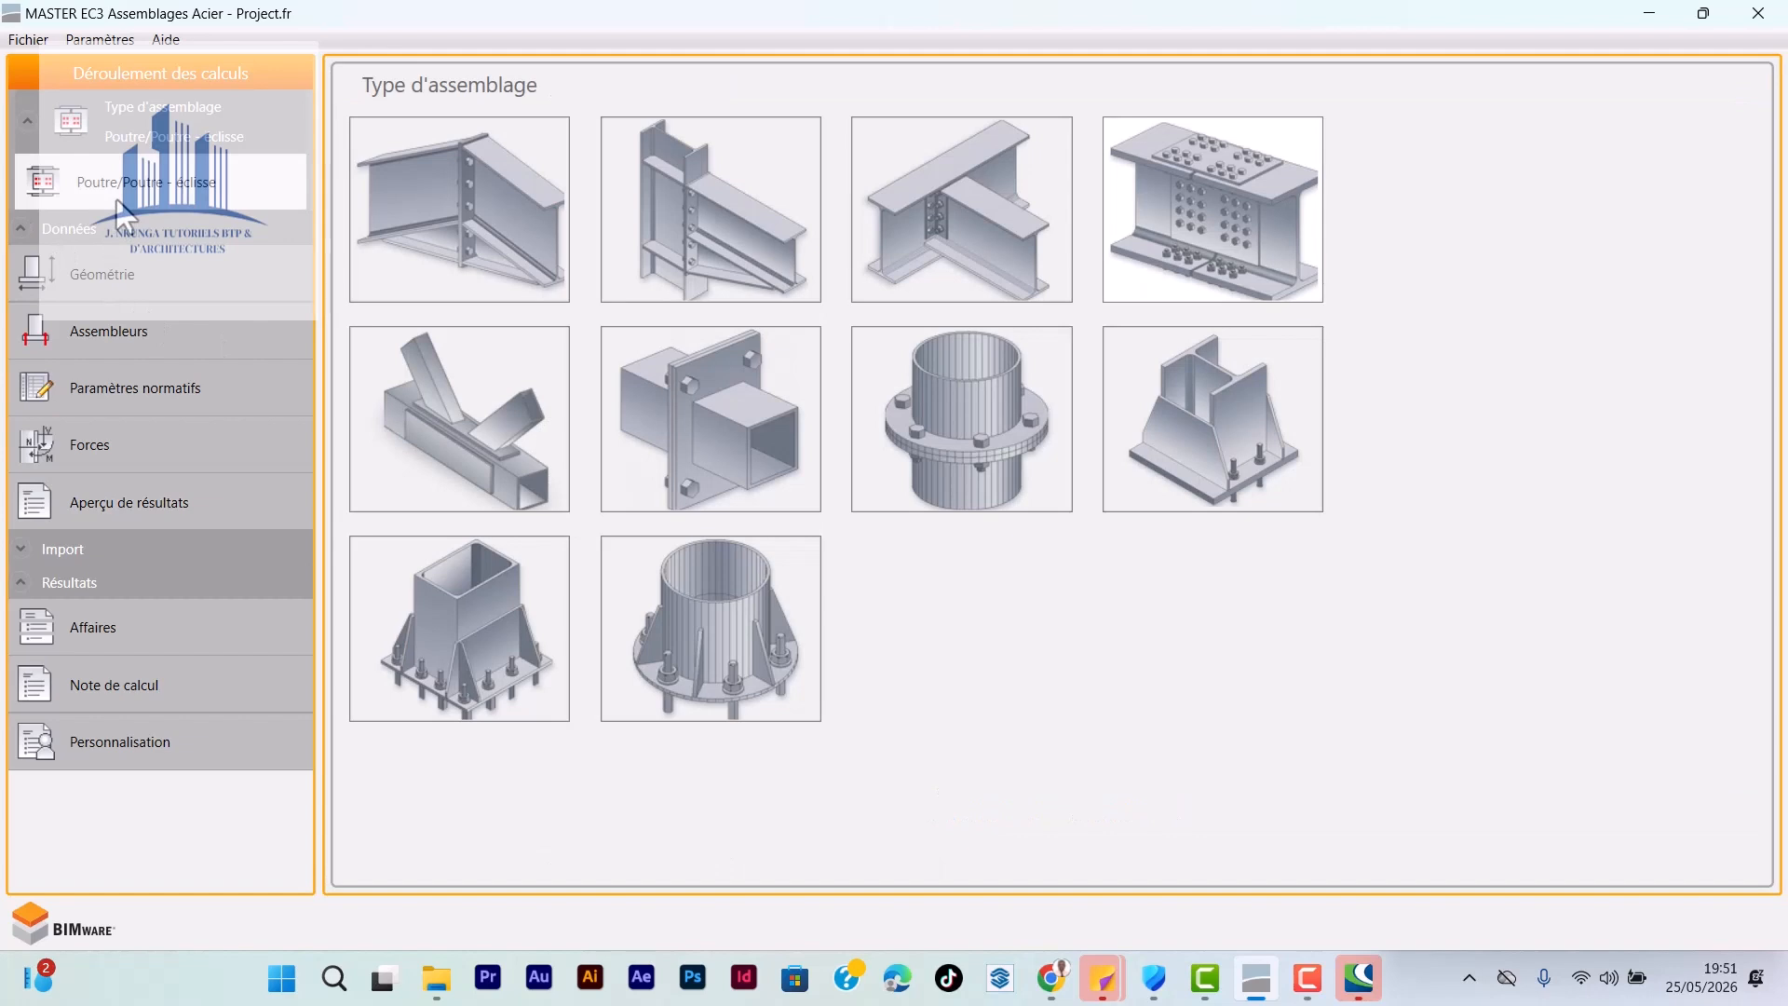
left_click(105, 278)
left_click(119, 337)
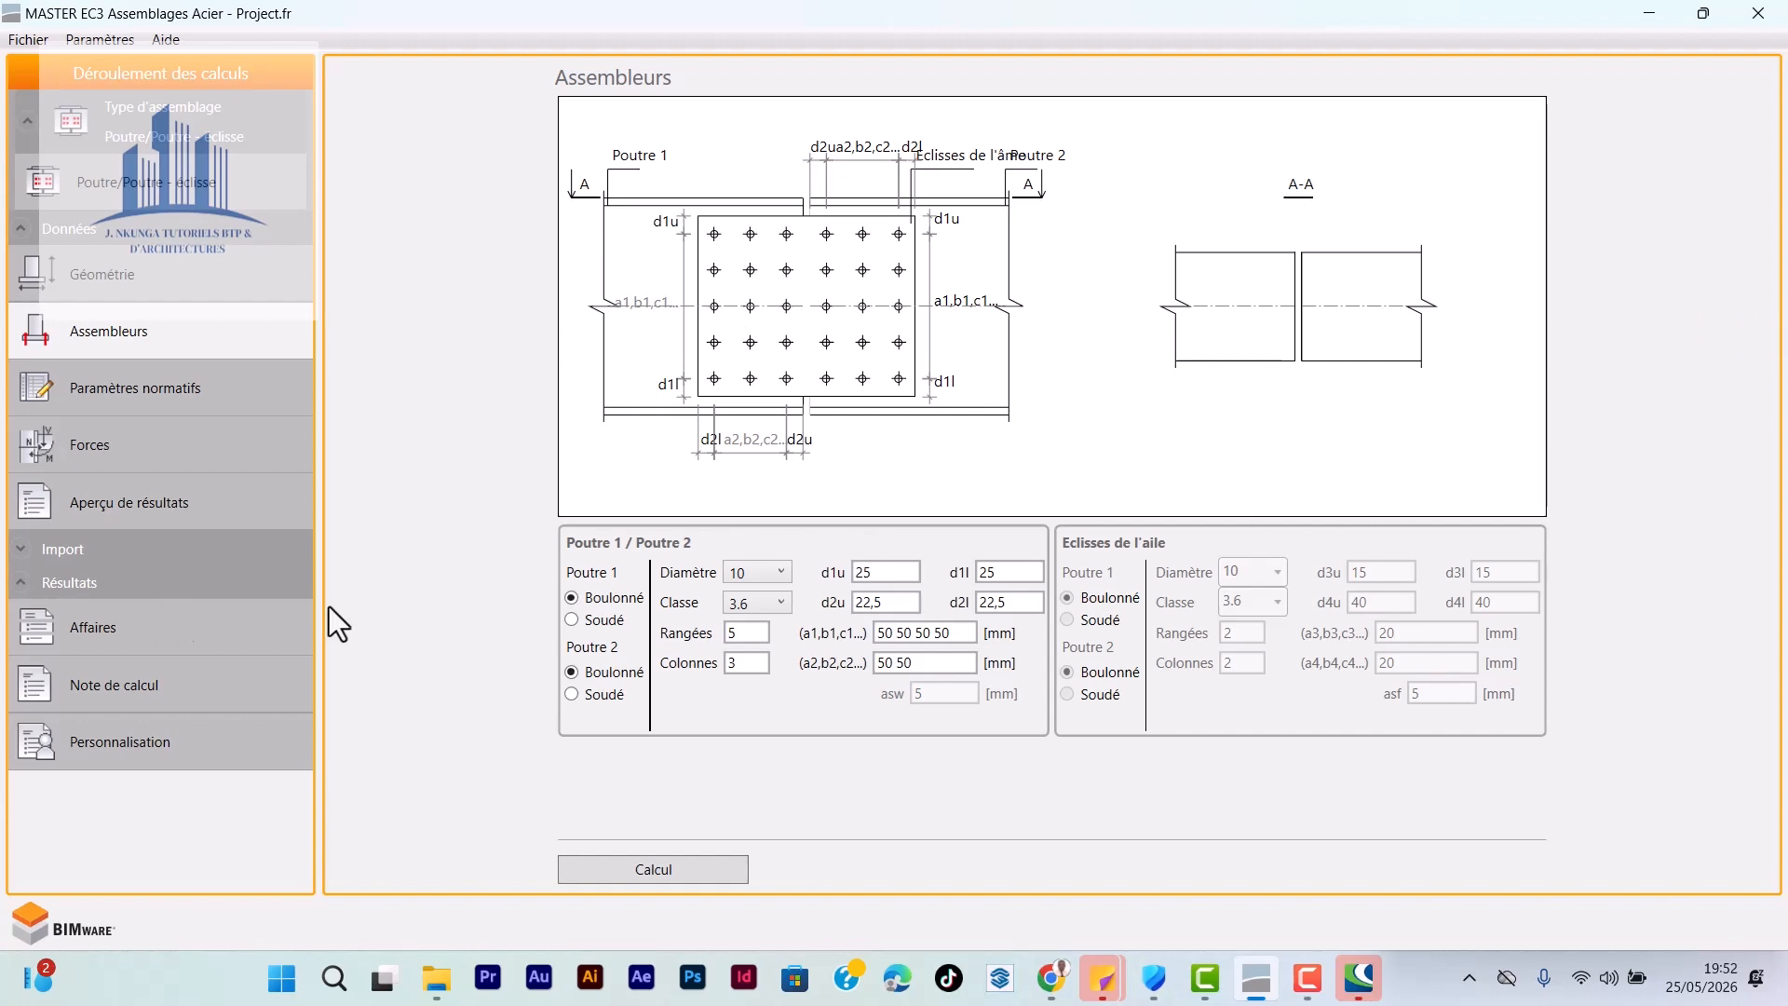
Step: Examine the final verification table and the critical conditions of the connection in the saved calculation note
left_click(104, 693)
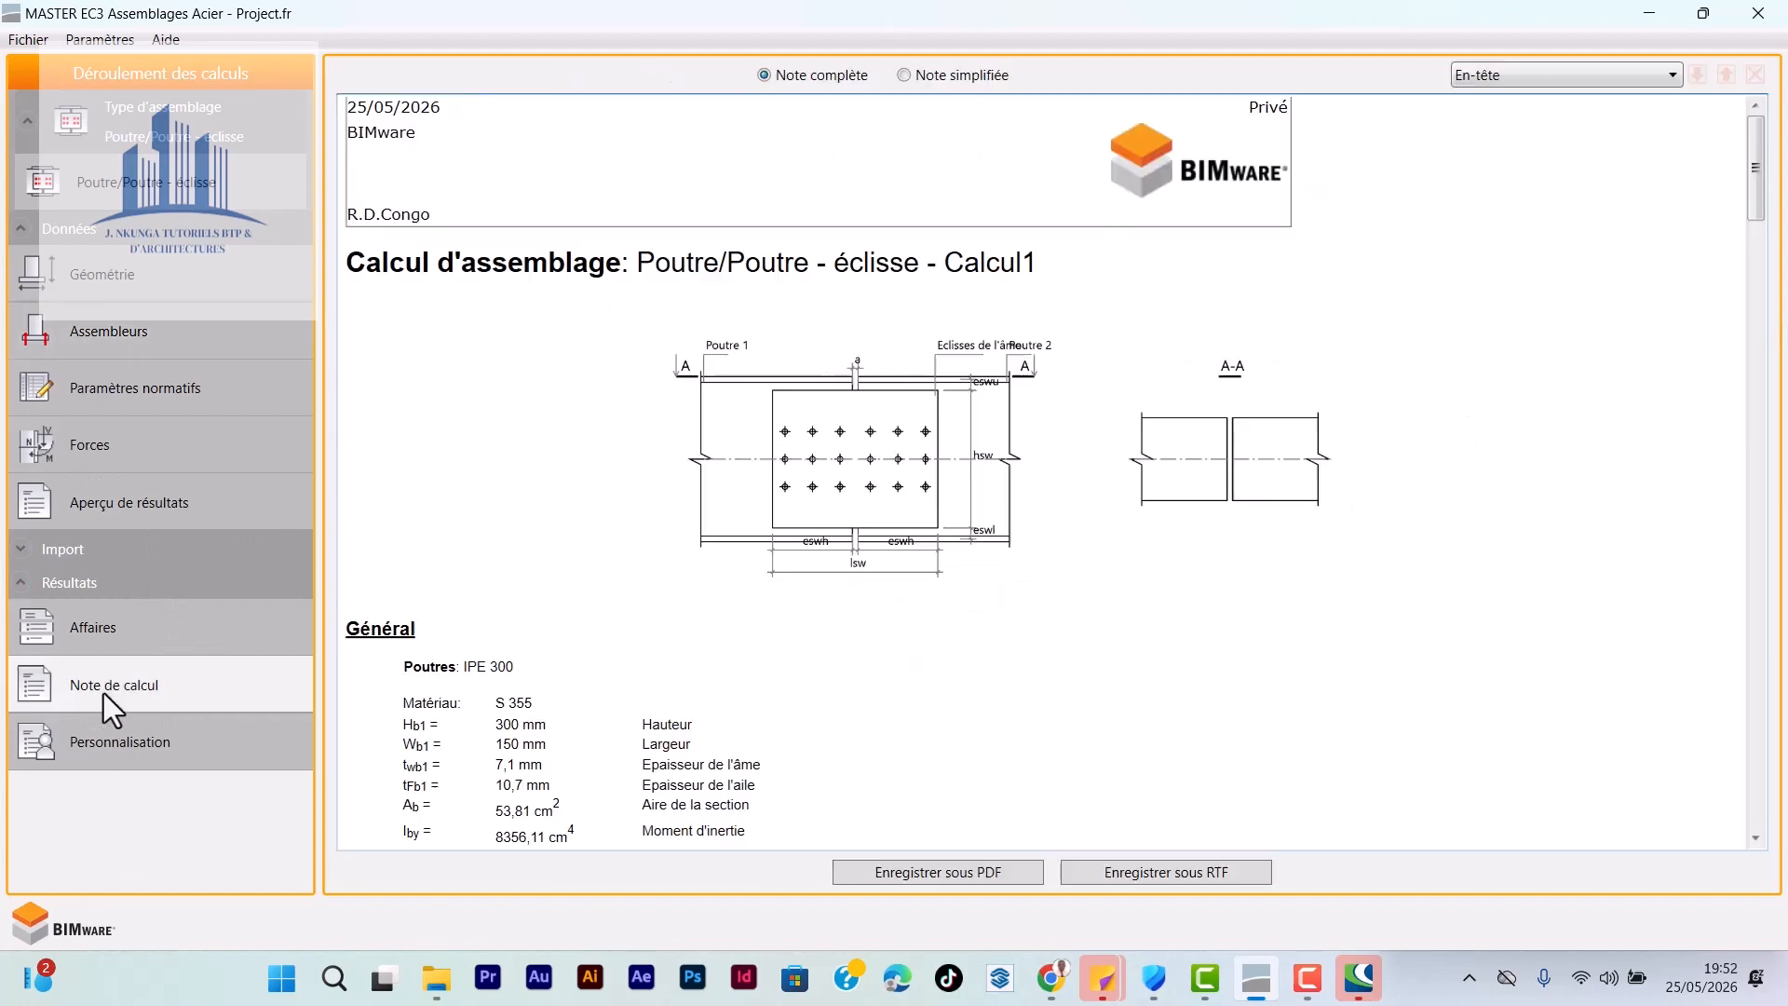
scroll(571, 679, "down", 3)
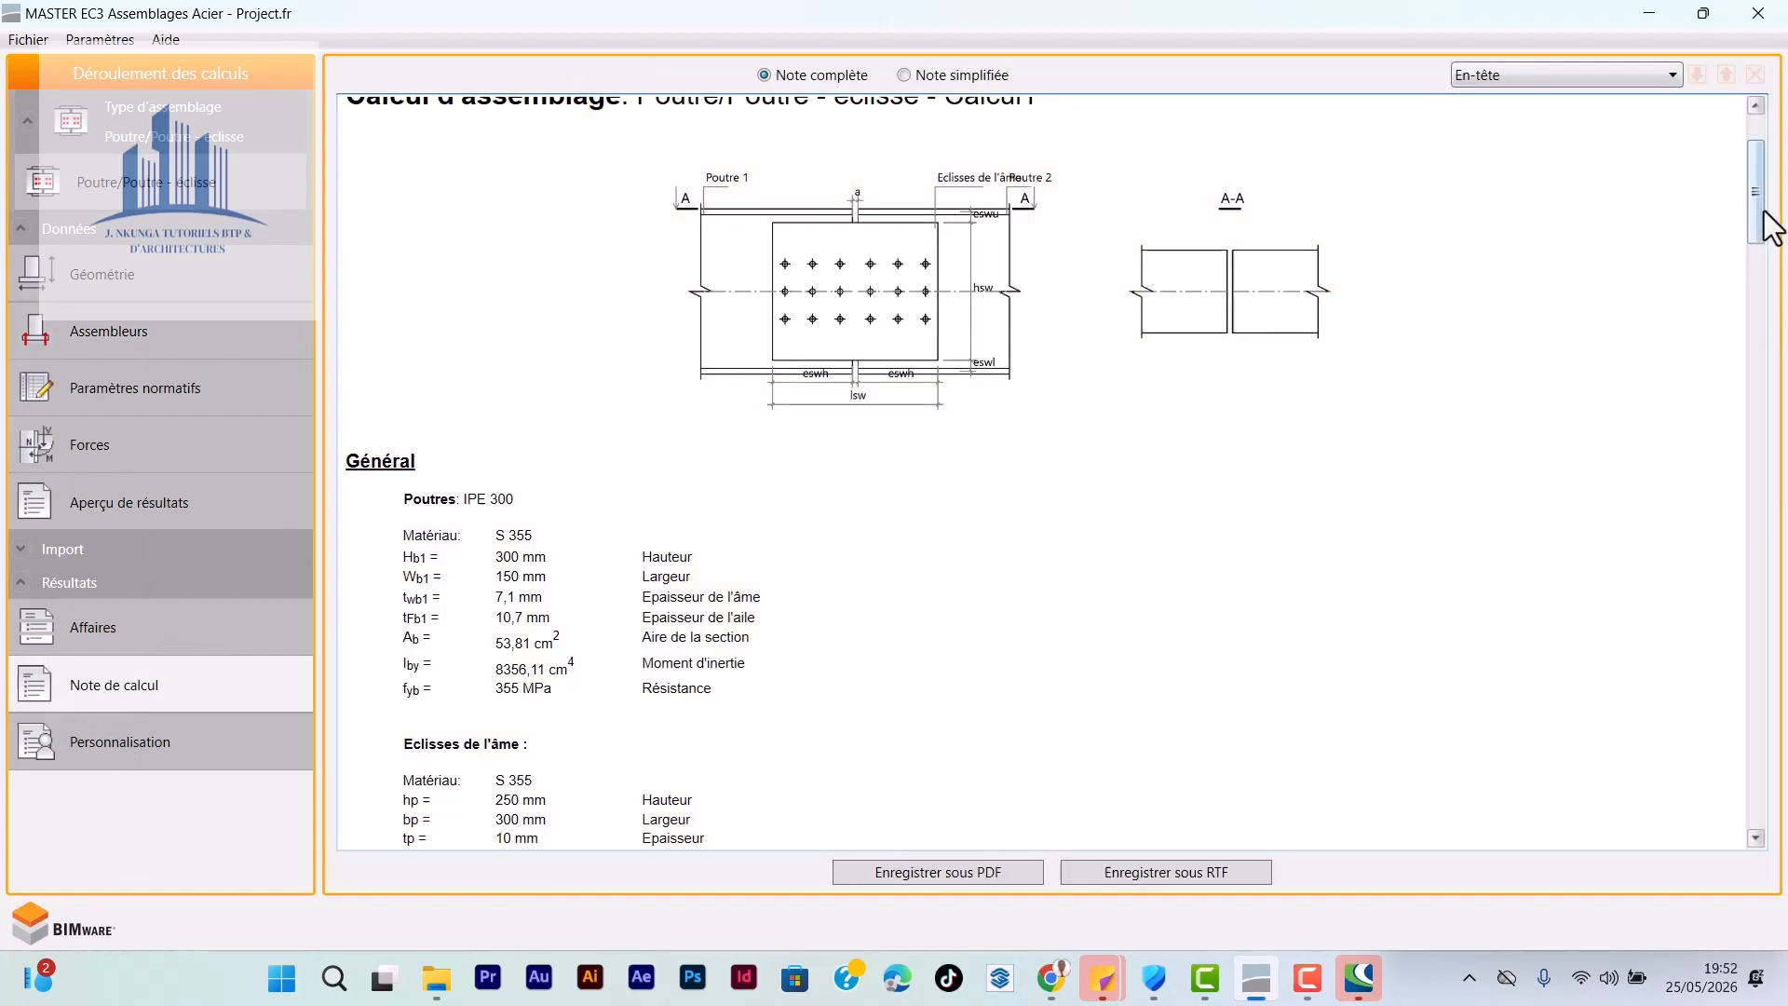
left_click_drag(1767, 225, 1758, 848)
scroll(1248, 689, "up", 1)
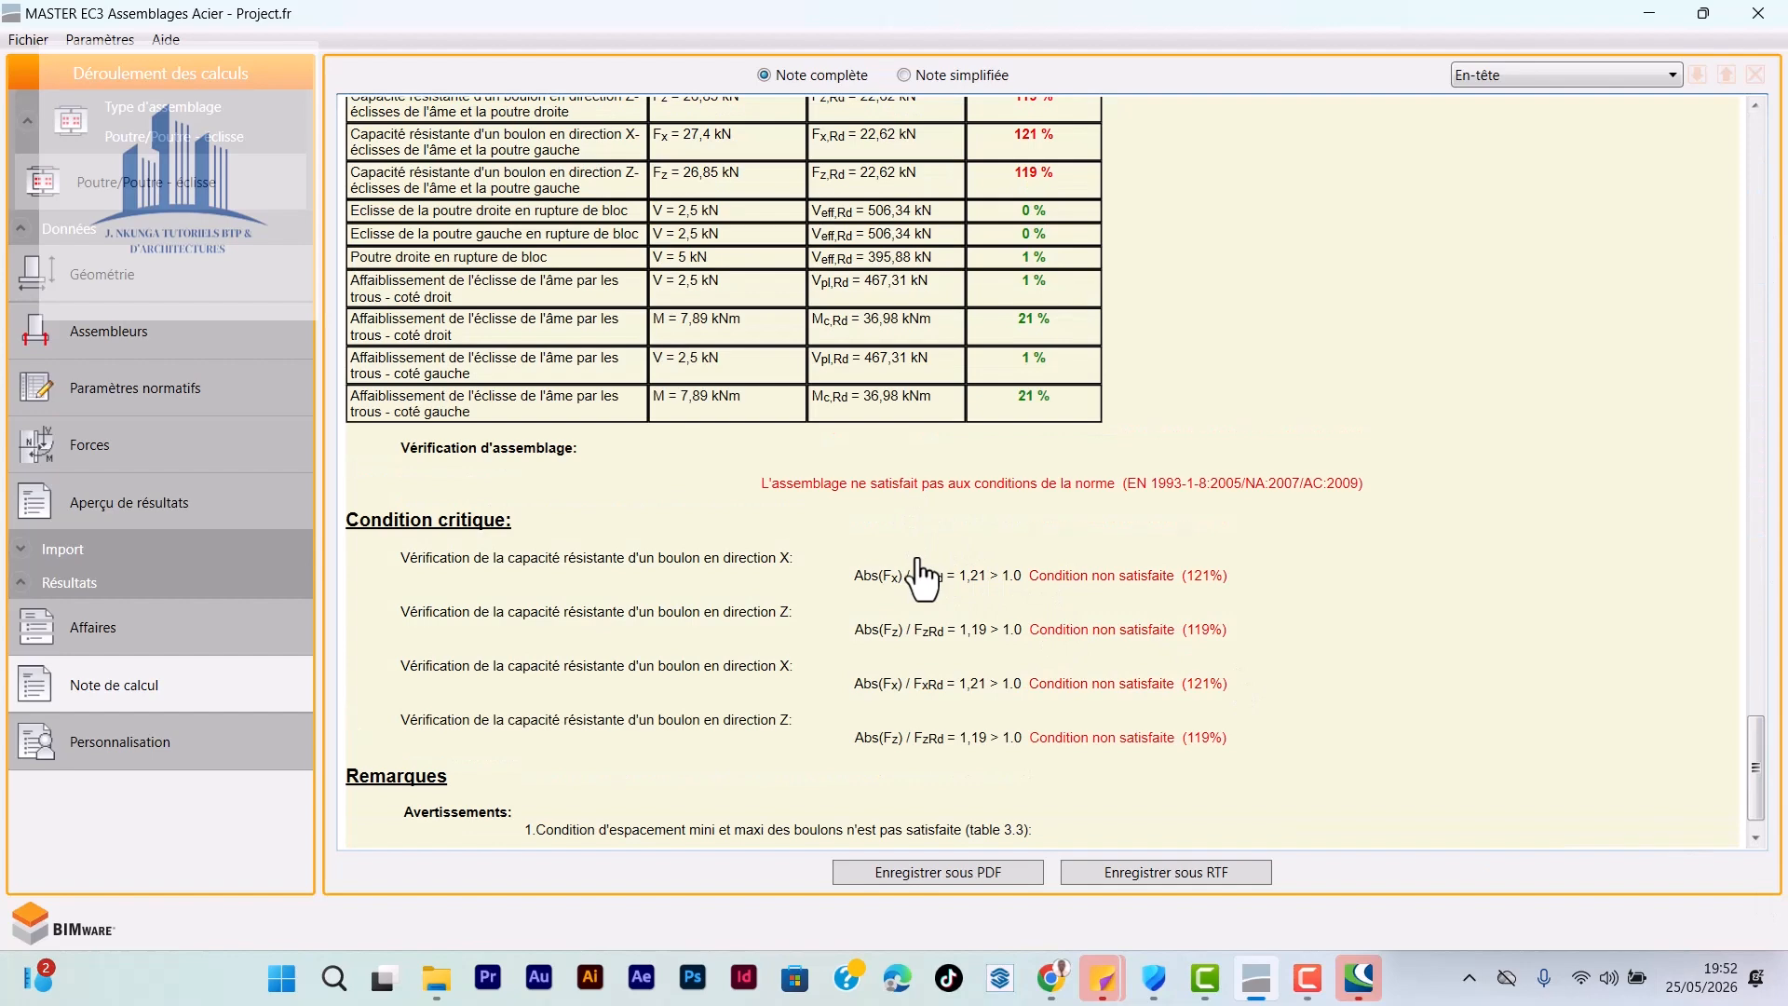
scroll(925, 572, "up", 5)
scroll(925, 577, "up", 1)
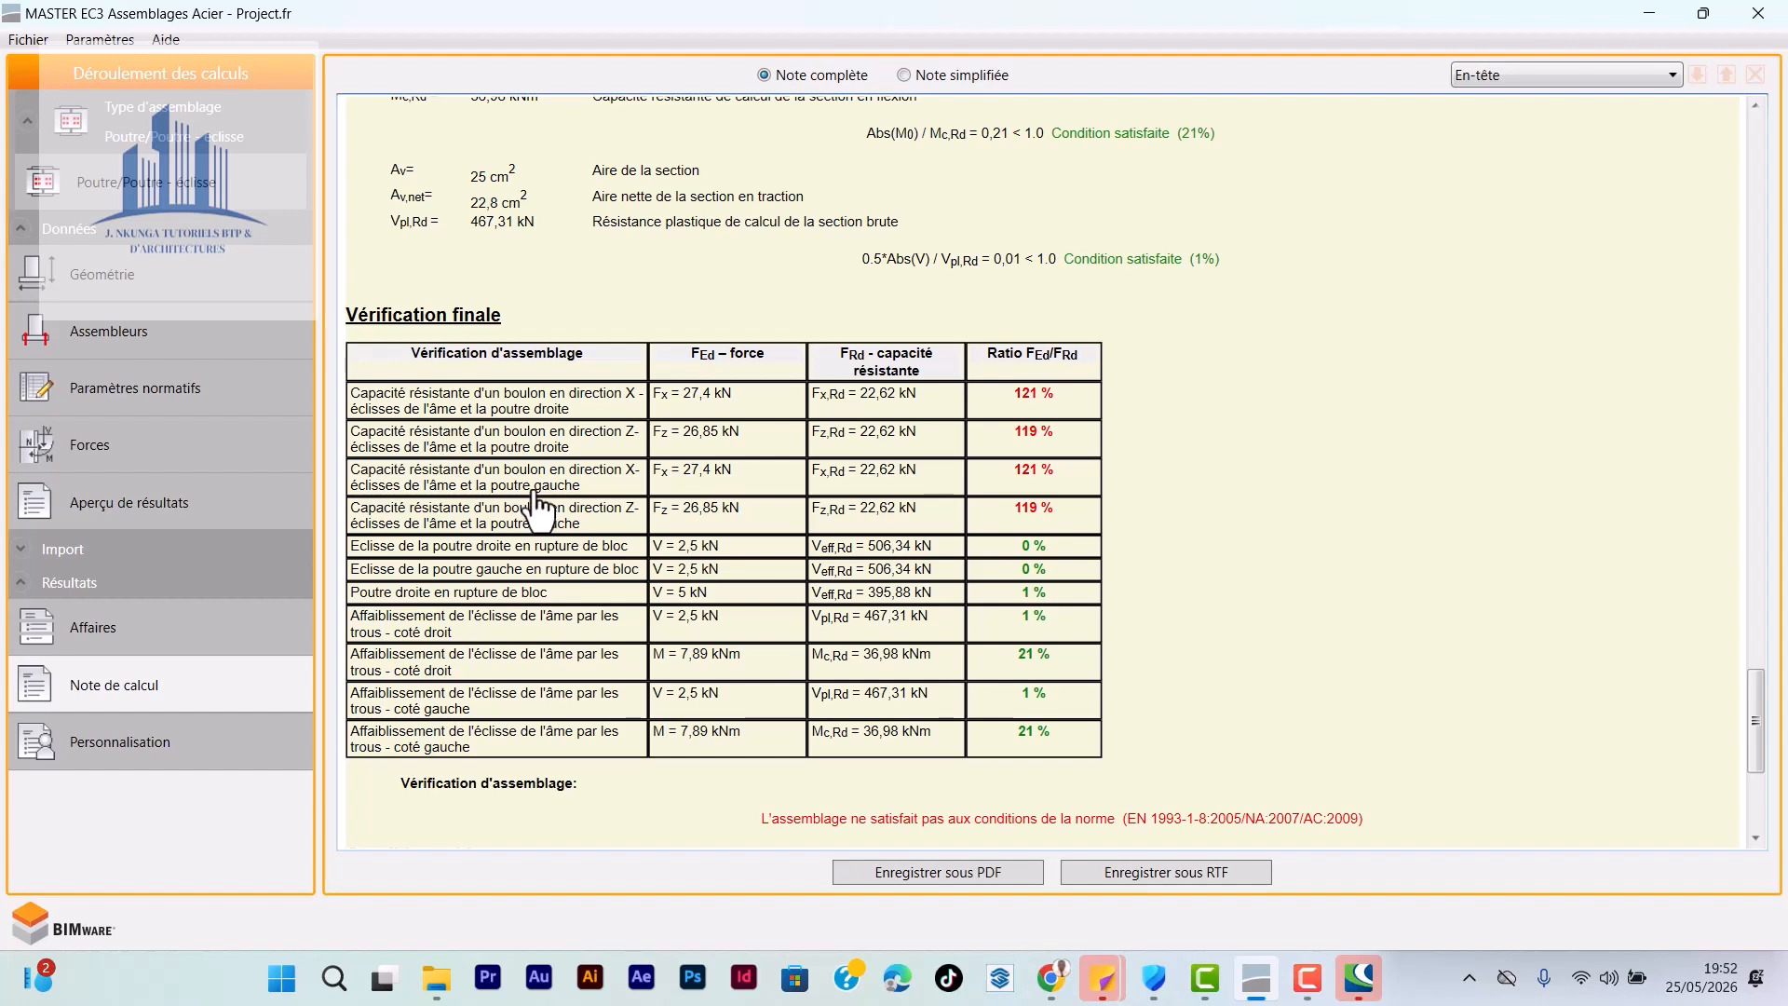
scroll(586, 570, "down", 1)
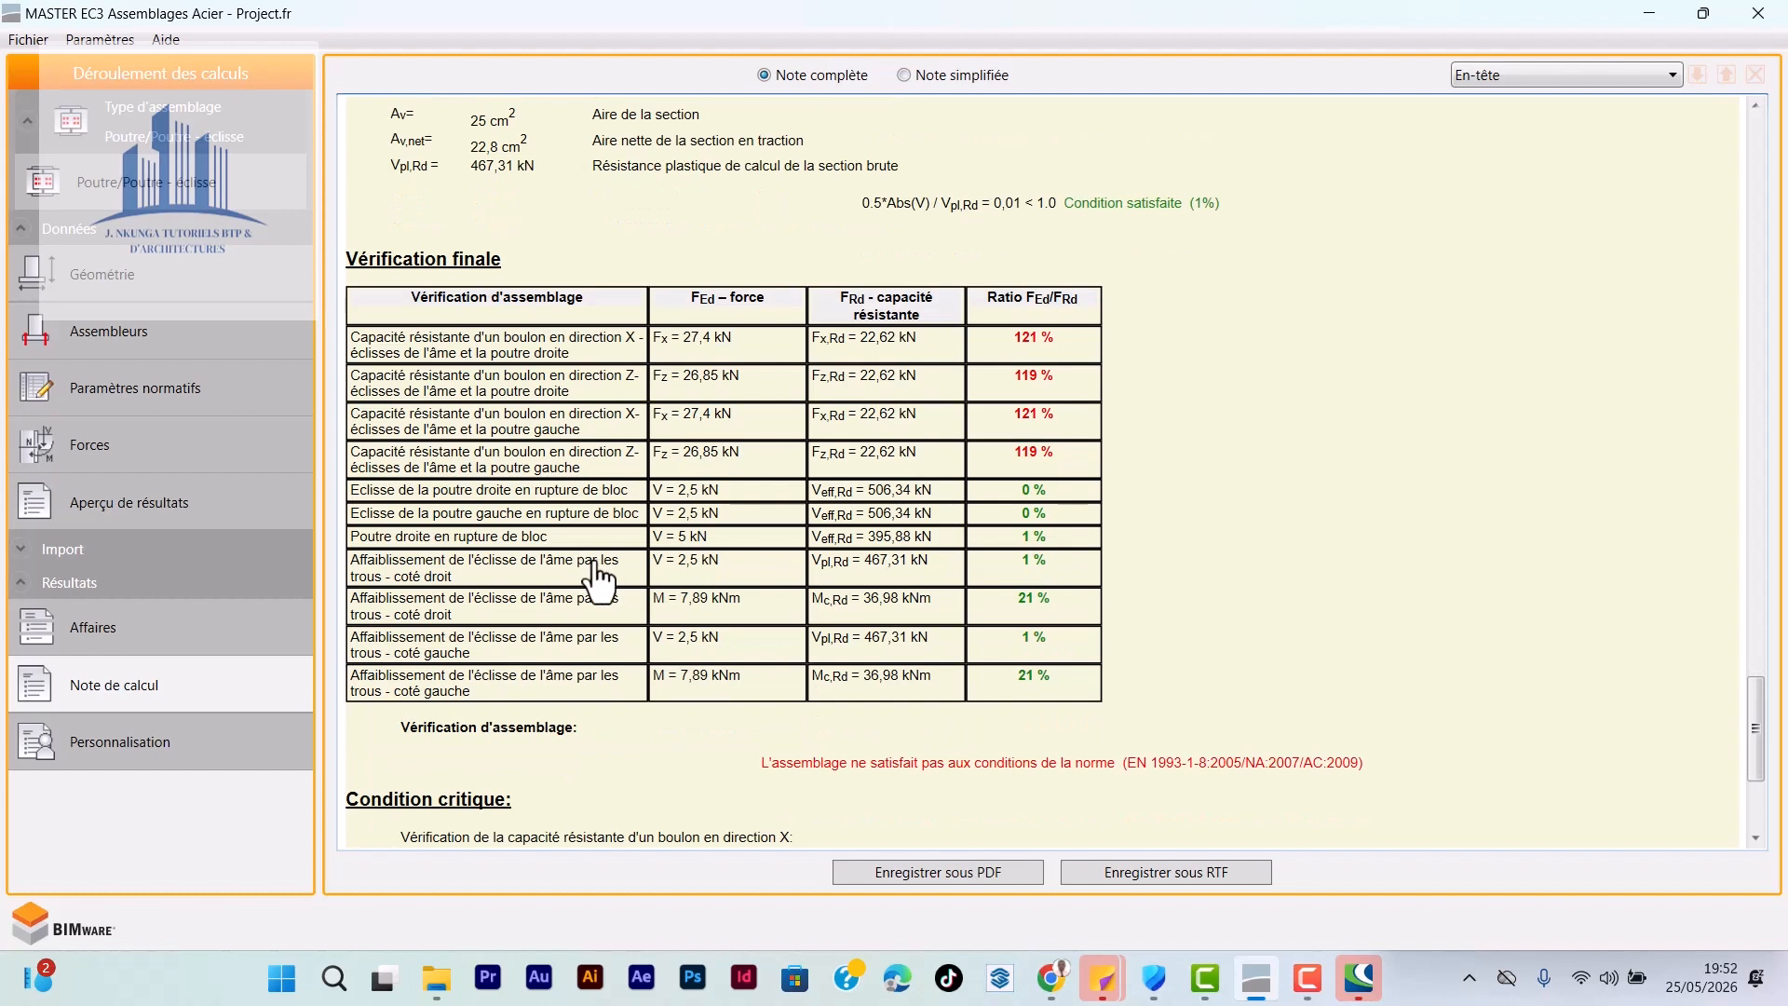
scroll(591, 577, "down", 1)
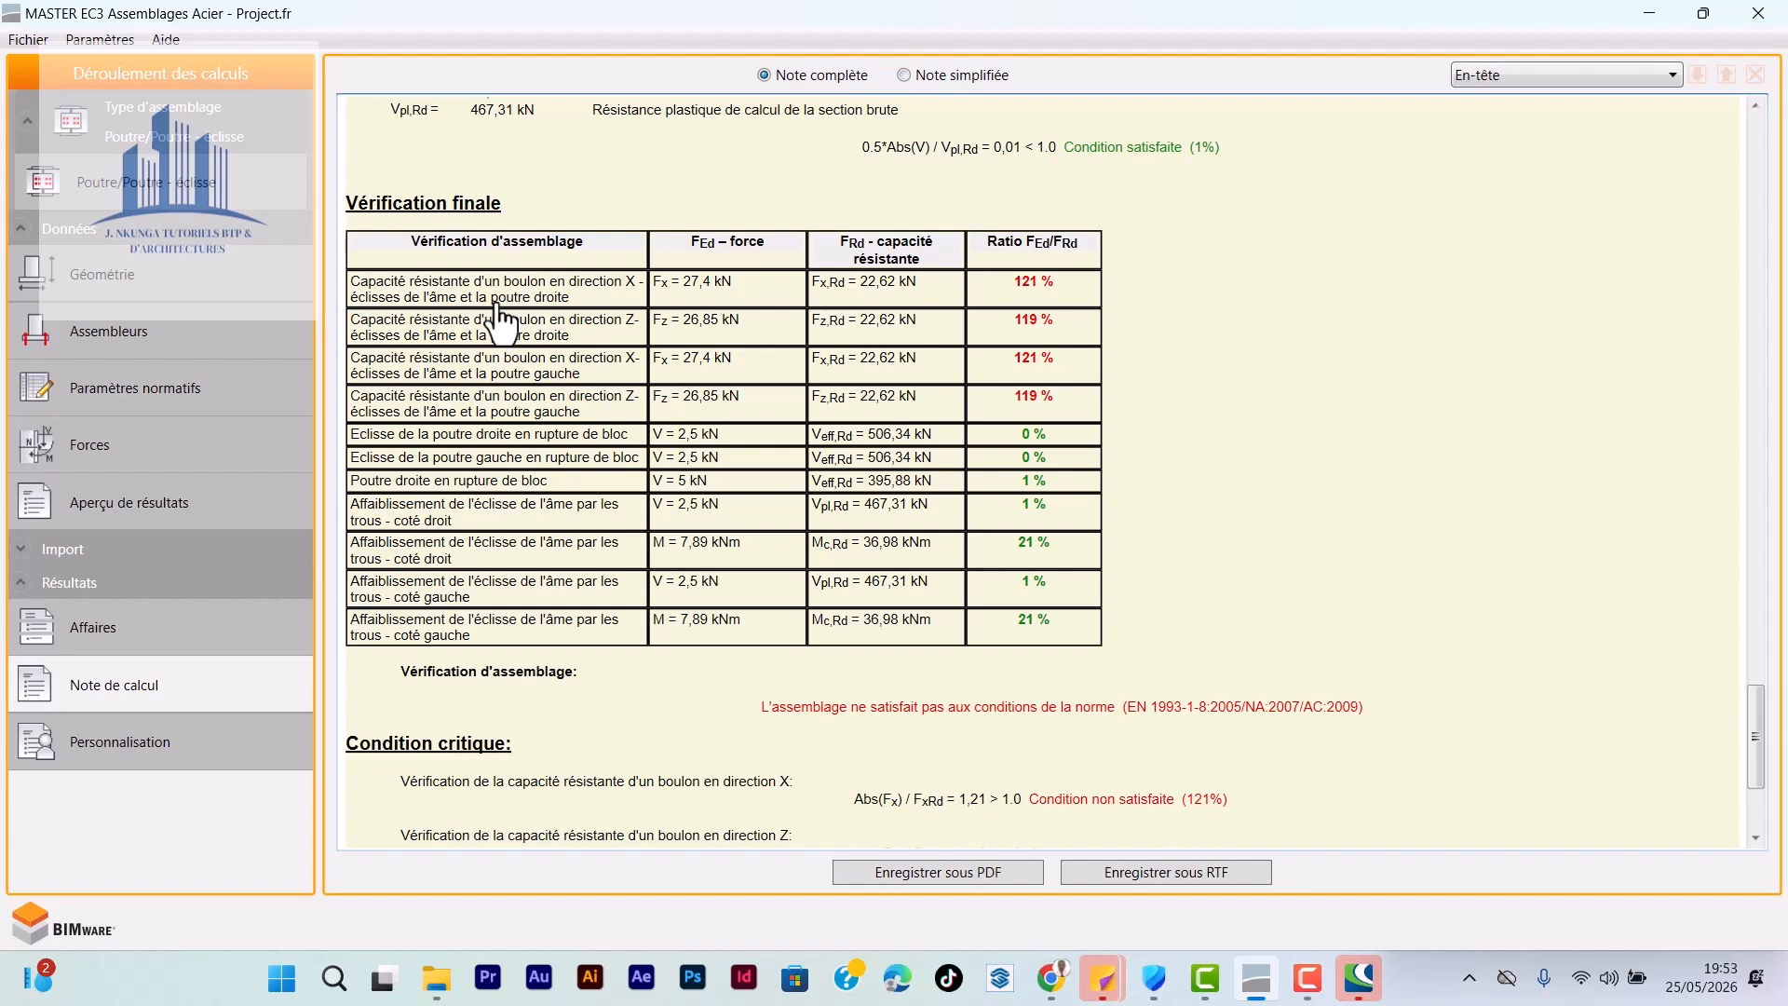
scroll(652, 633, "down", 1)
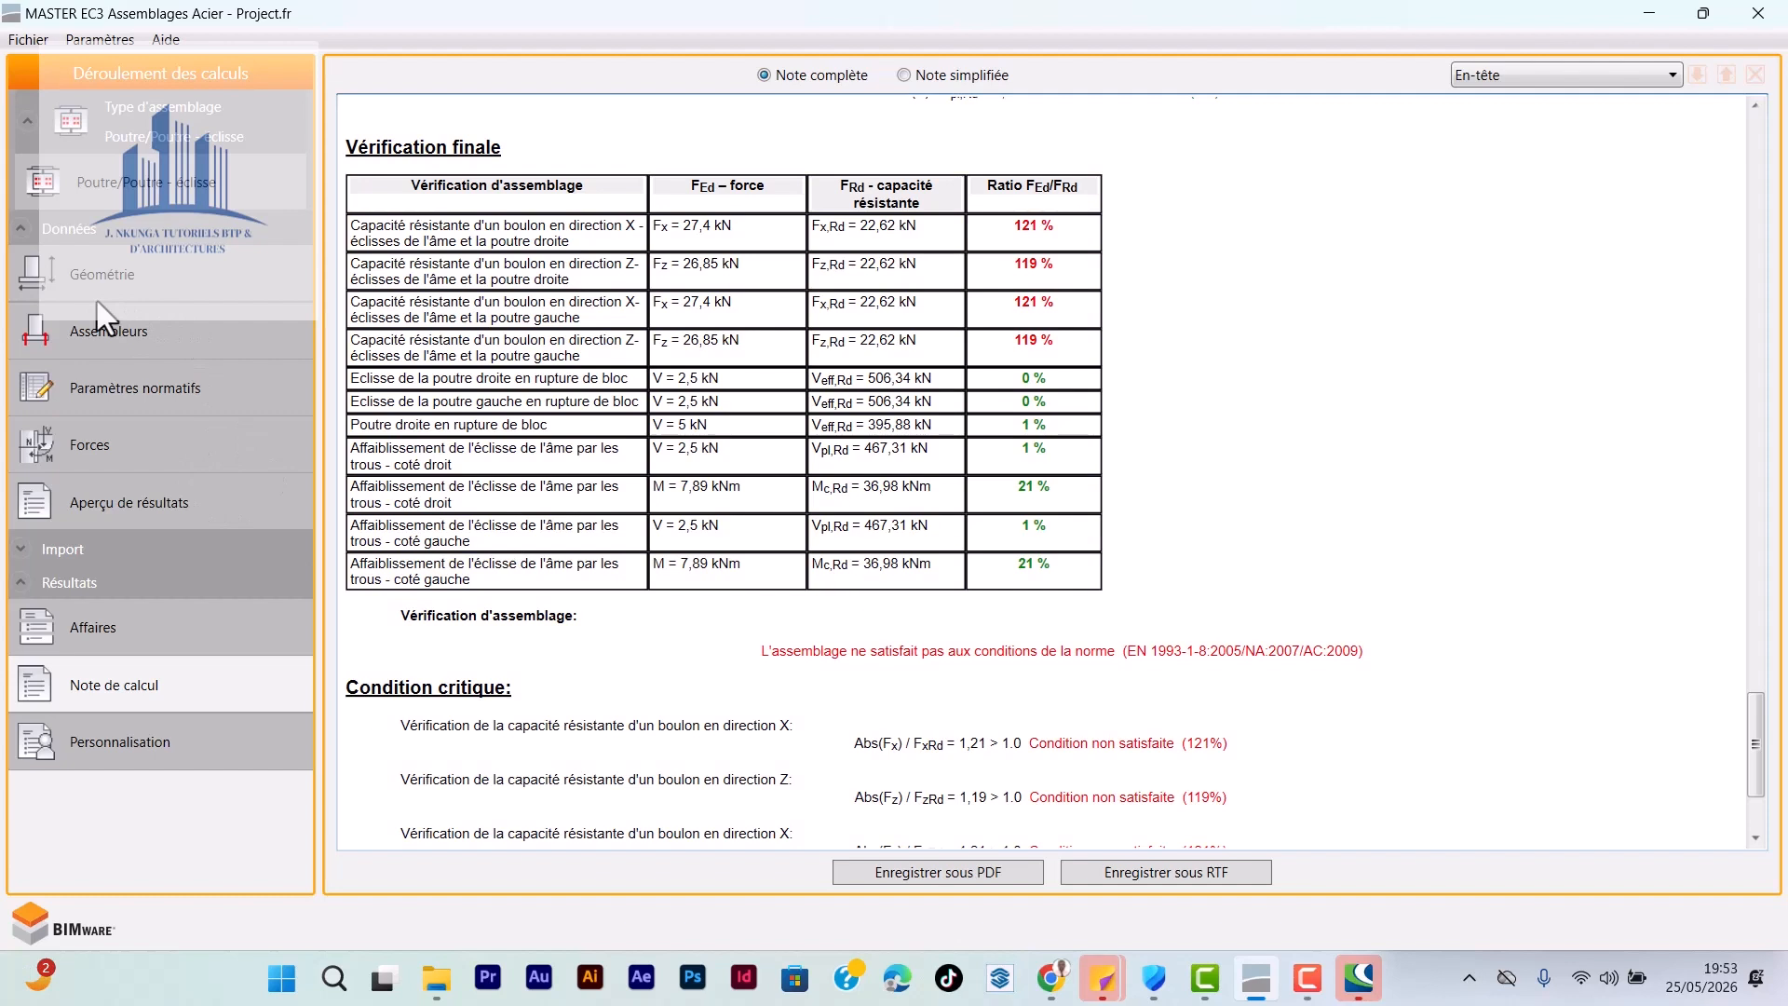
Step: Set the web splice bolt class to 8.8 and recalculate the connection
left_click(105, 331)
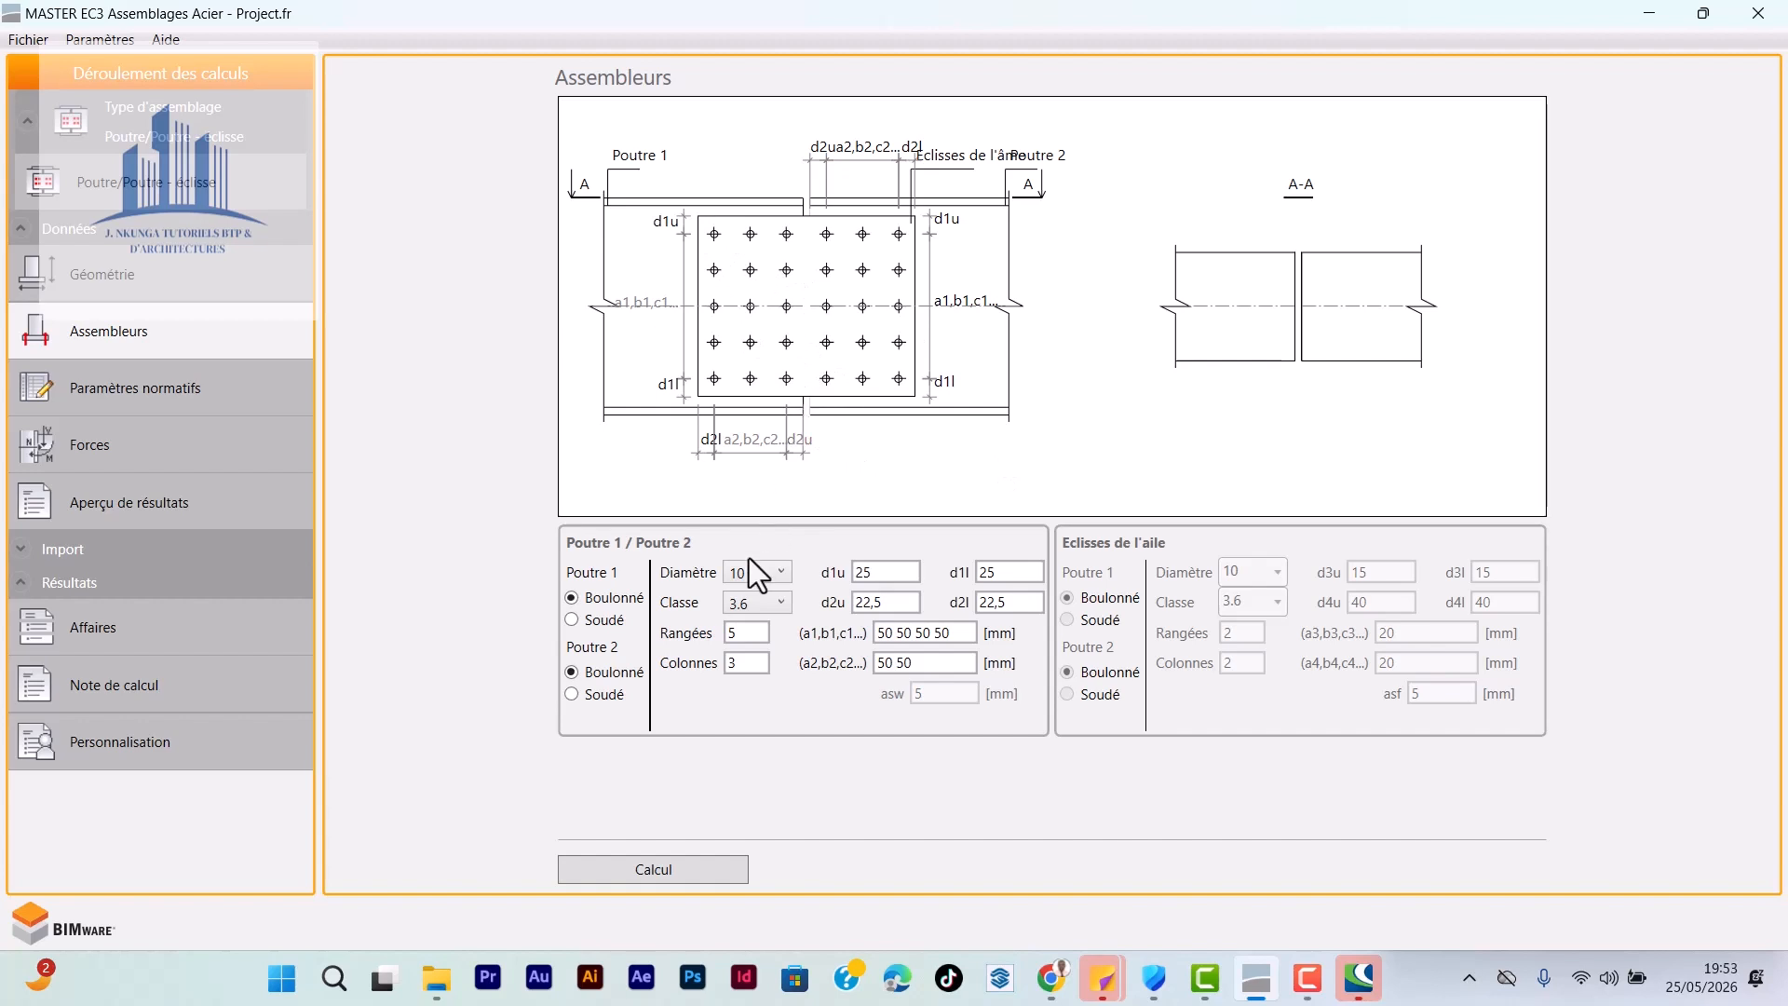
left_click(766, 607)
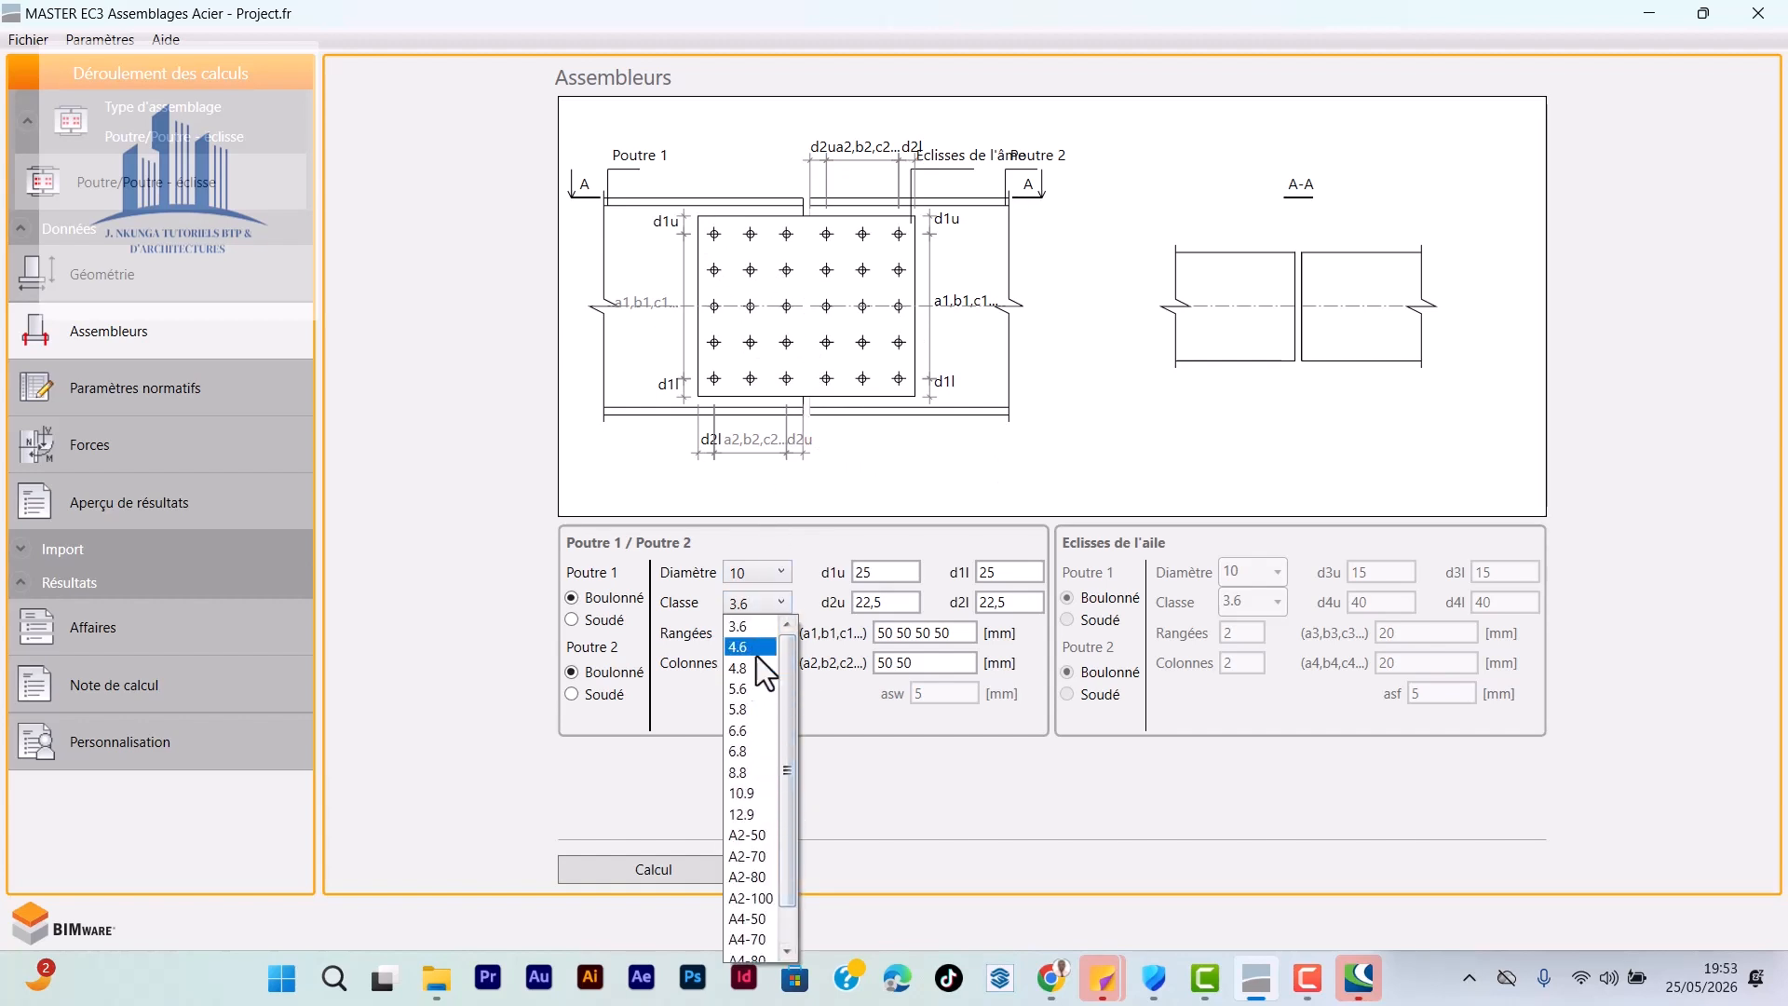
left_click(762, 775)
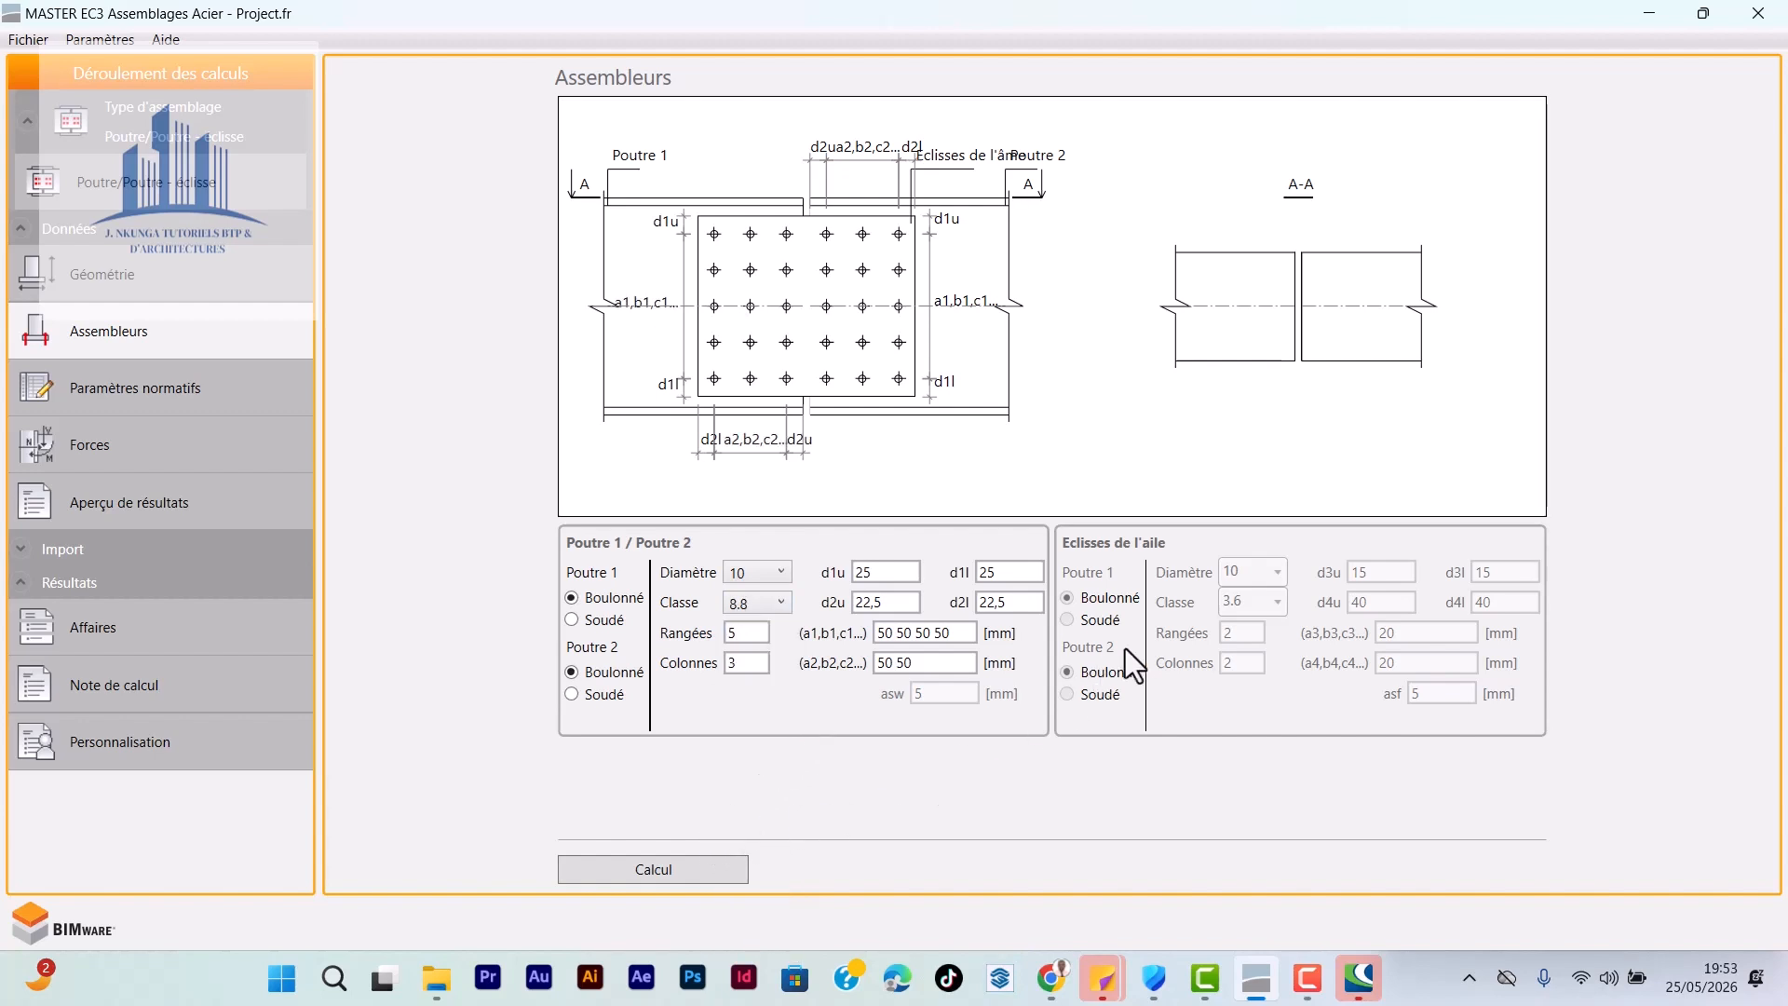
left_click(654, 868)
Step: Skim the bolt capacity checks for both beams in the results overview and return to the splice drawing
scroll(739, 658, "down", 12)
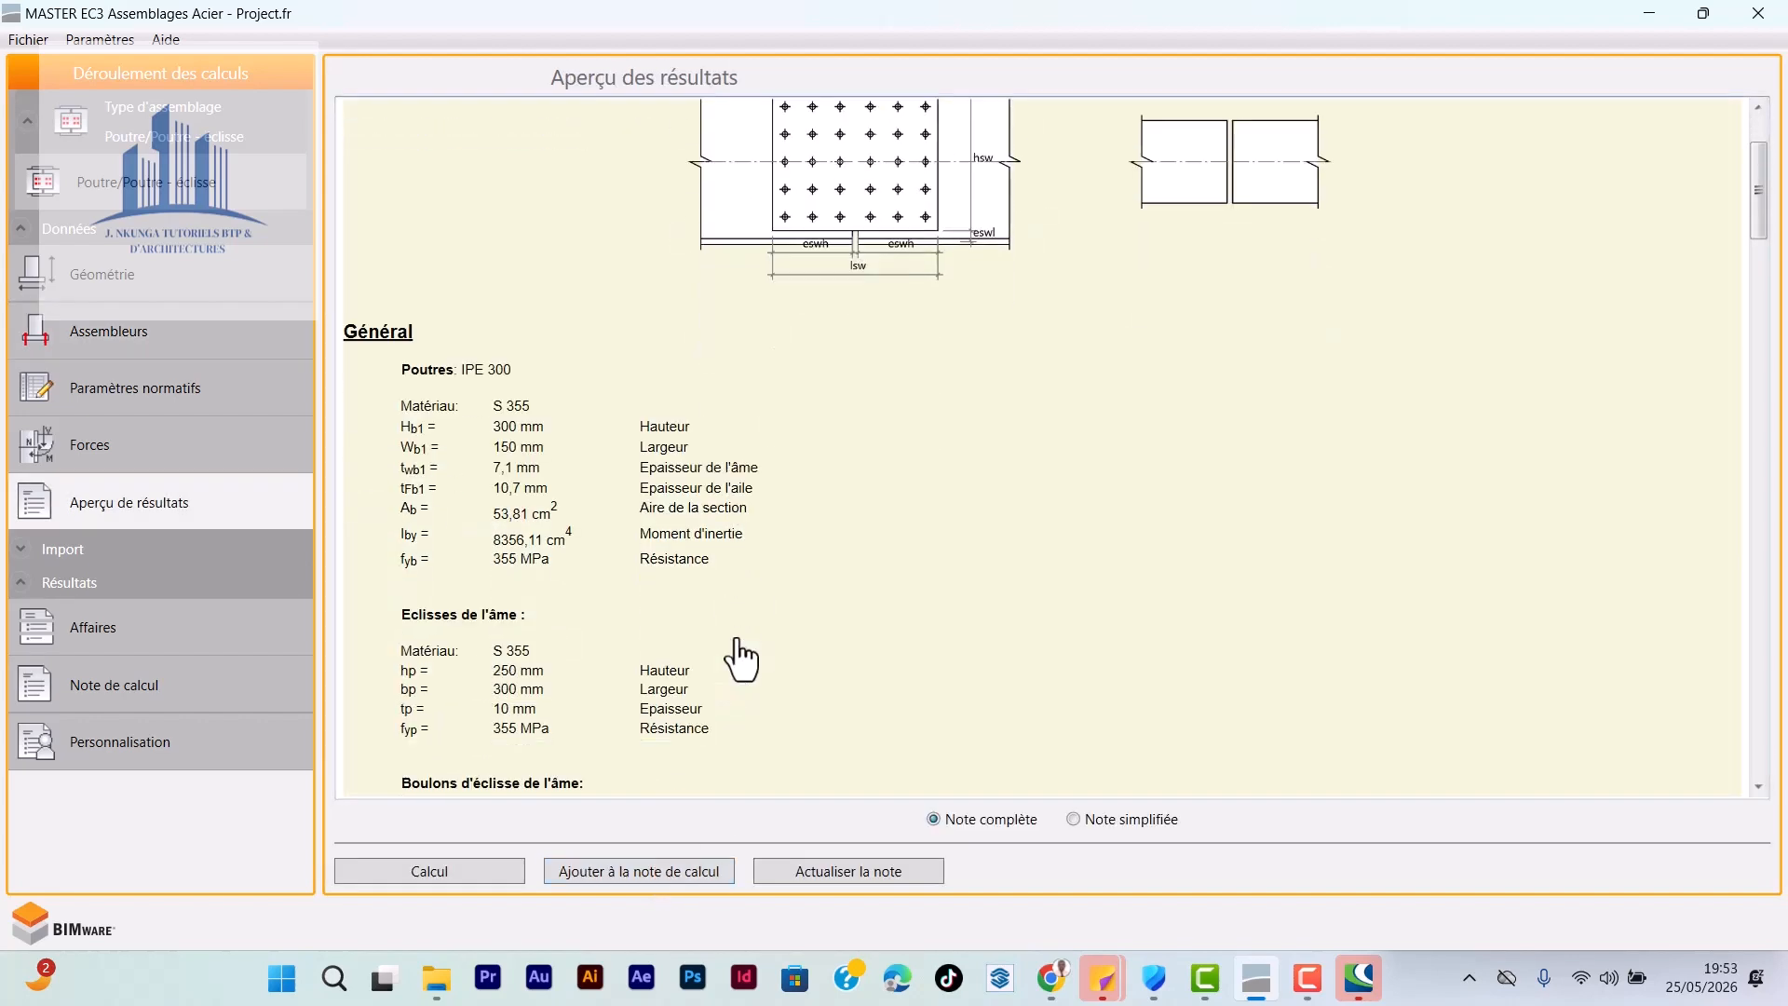
scroll(729, 717, "down", 12)
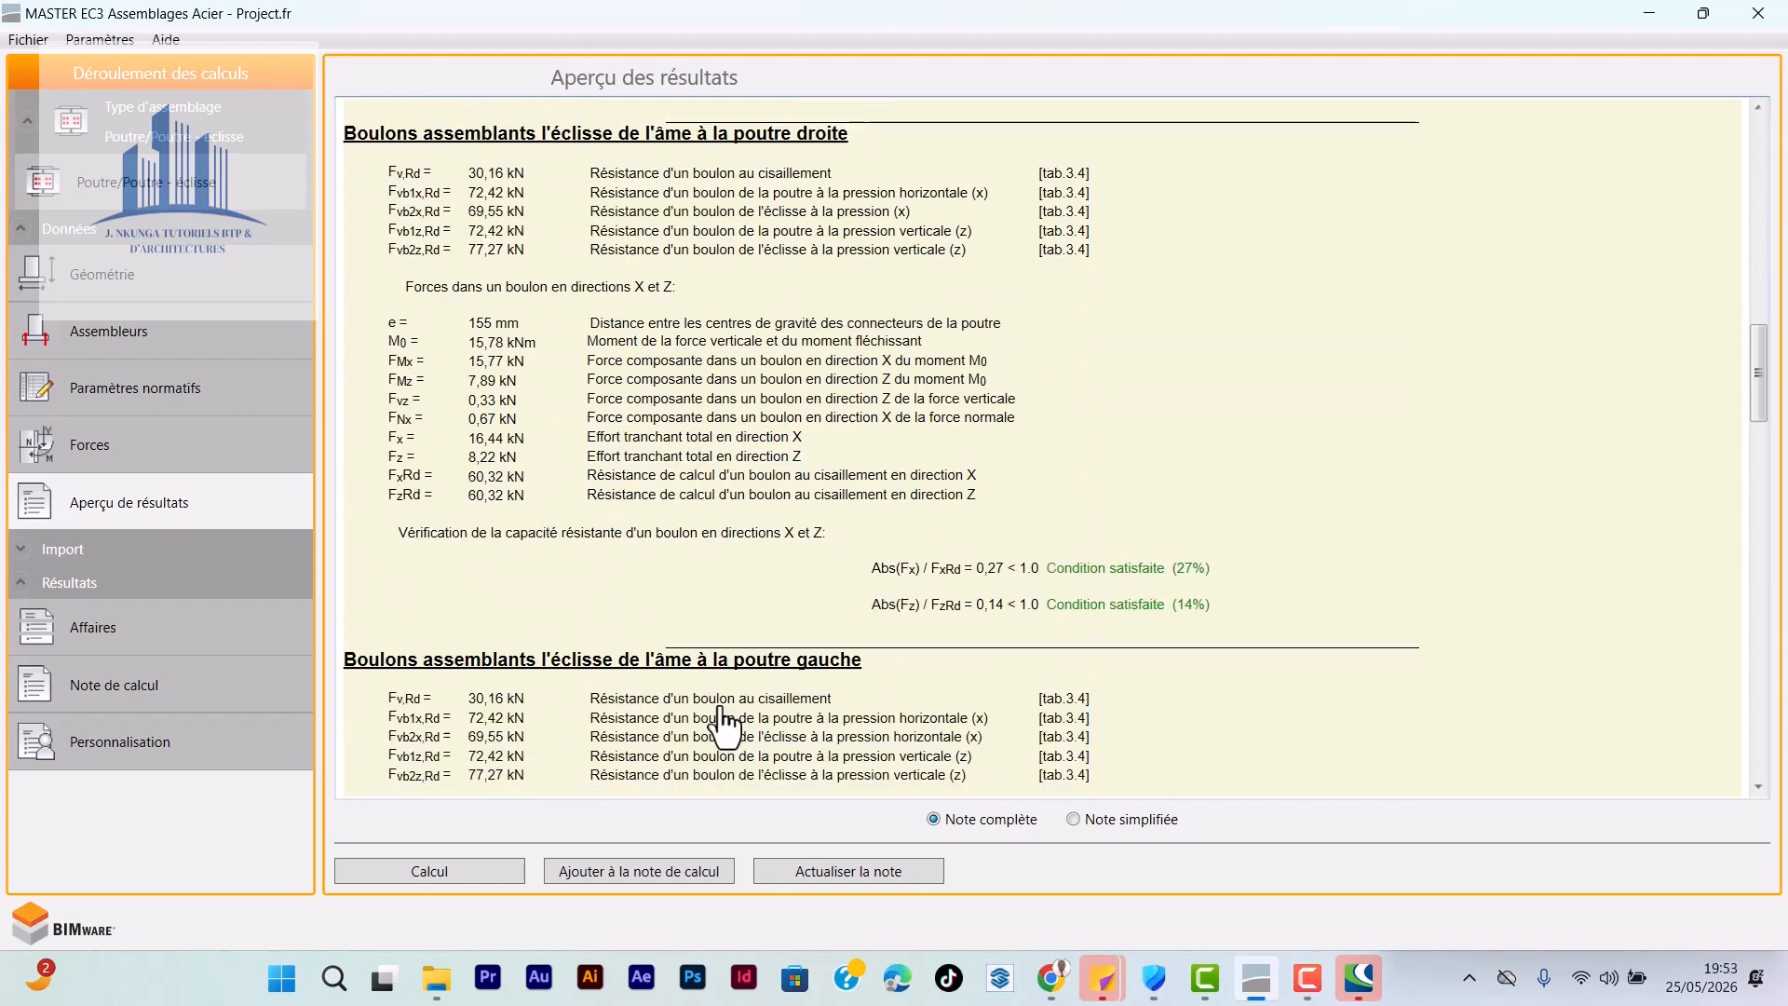
scroll(723, 727, "up", 15)
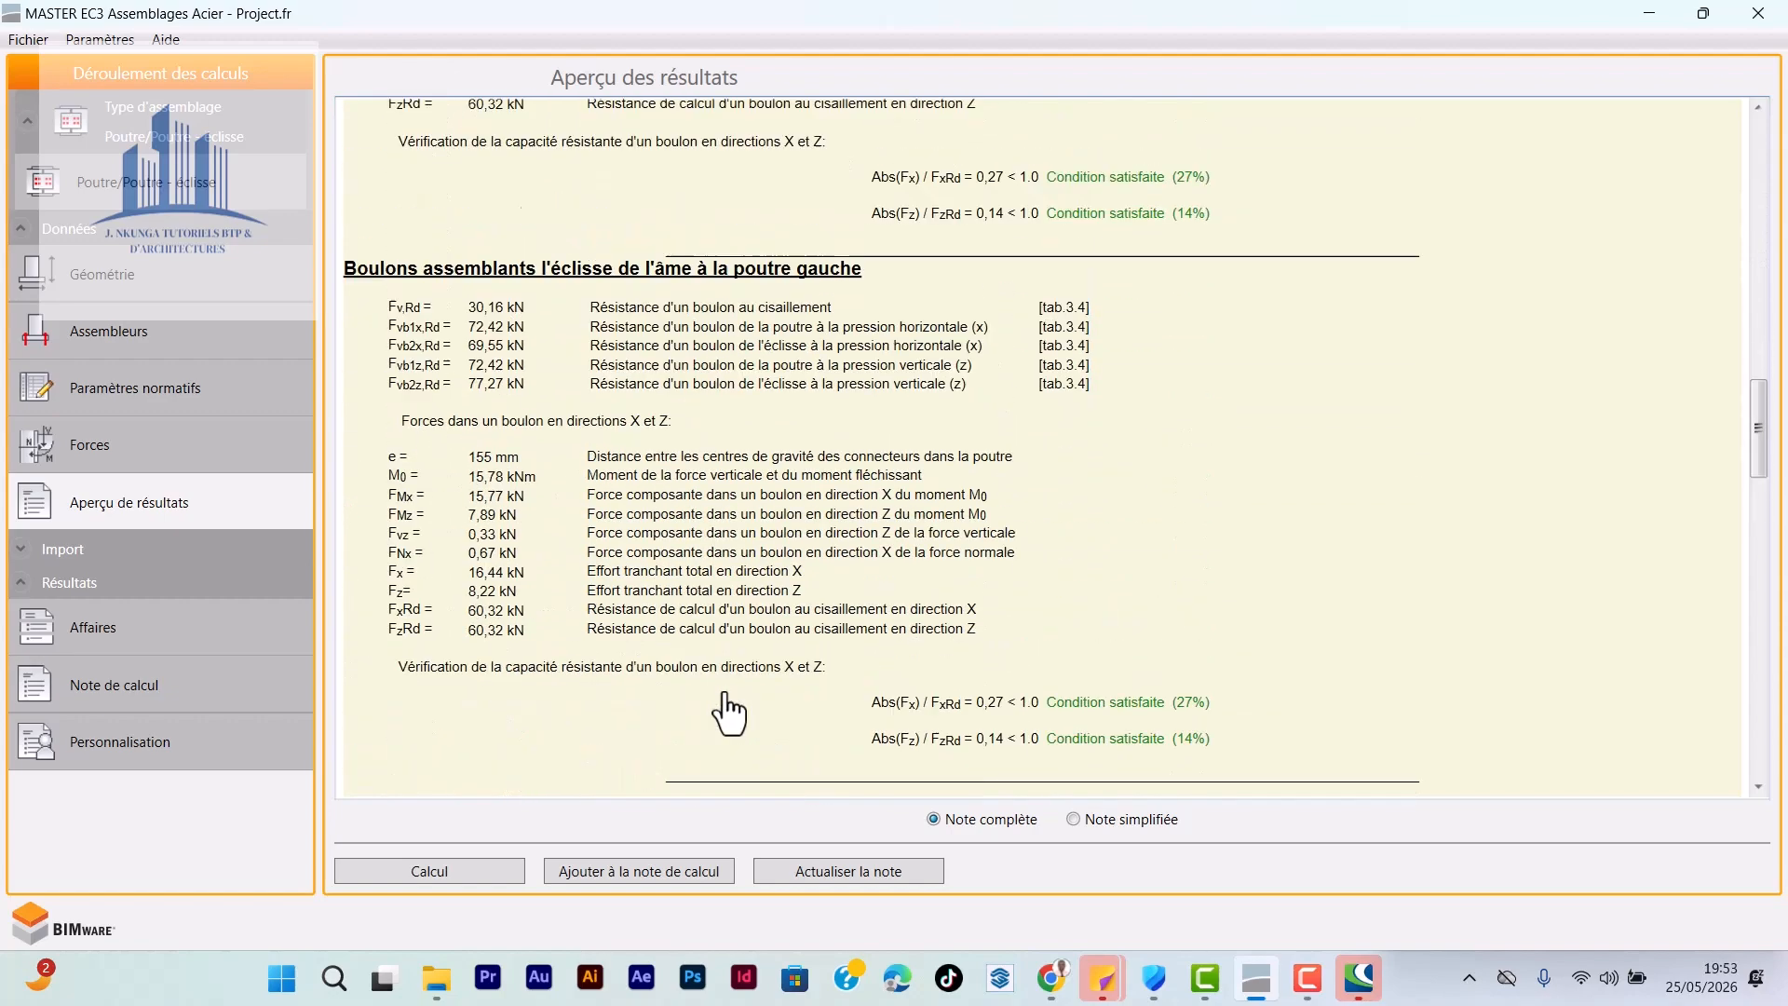
scroll(729, 710, "up", 12)
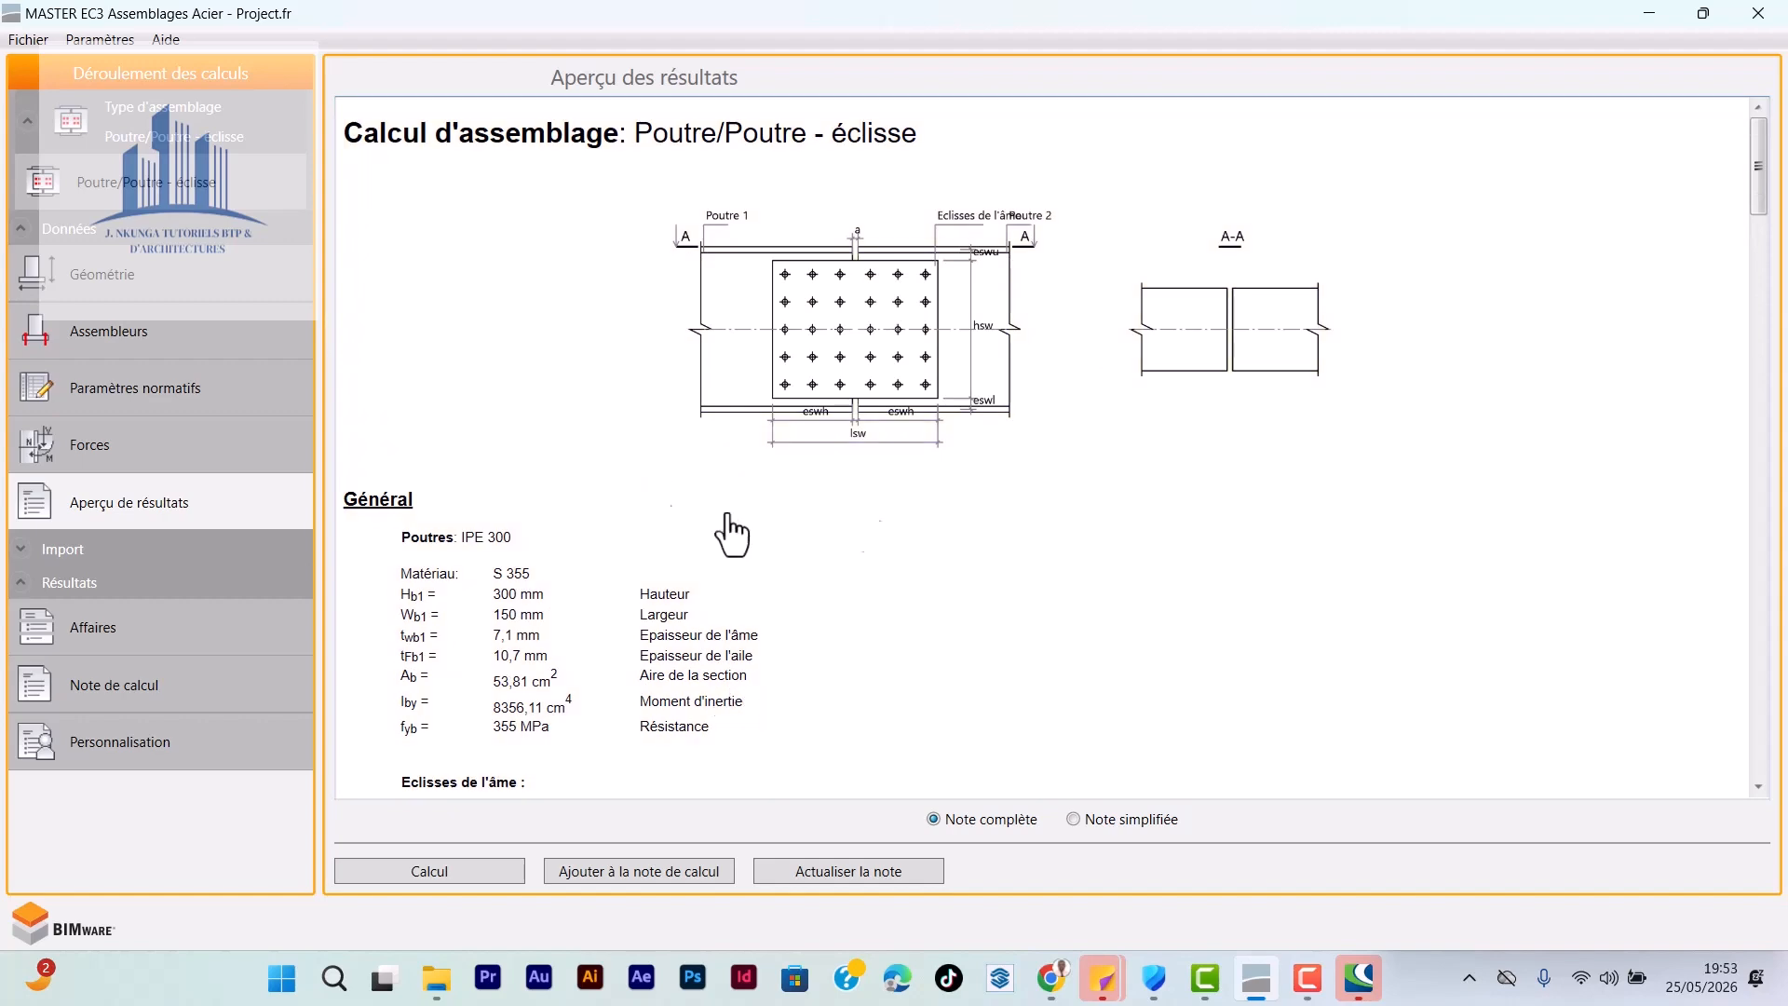
scroll(831, 549, "down", 1)
scroll(826, 570, "up", 1)
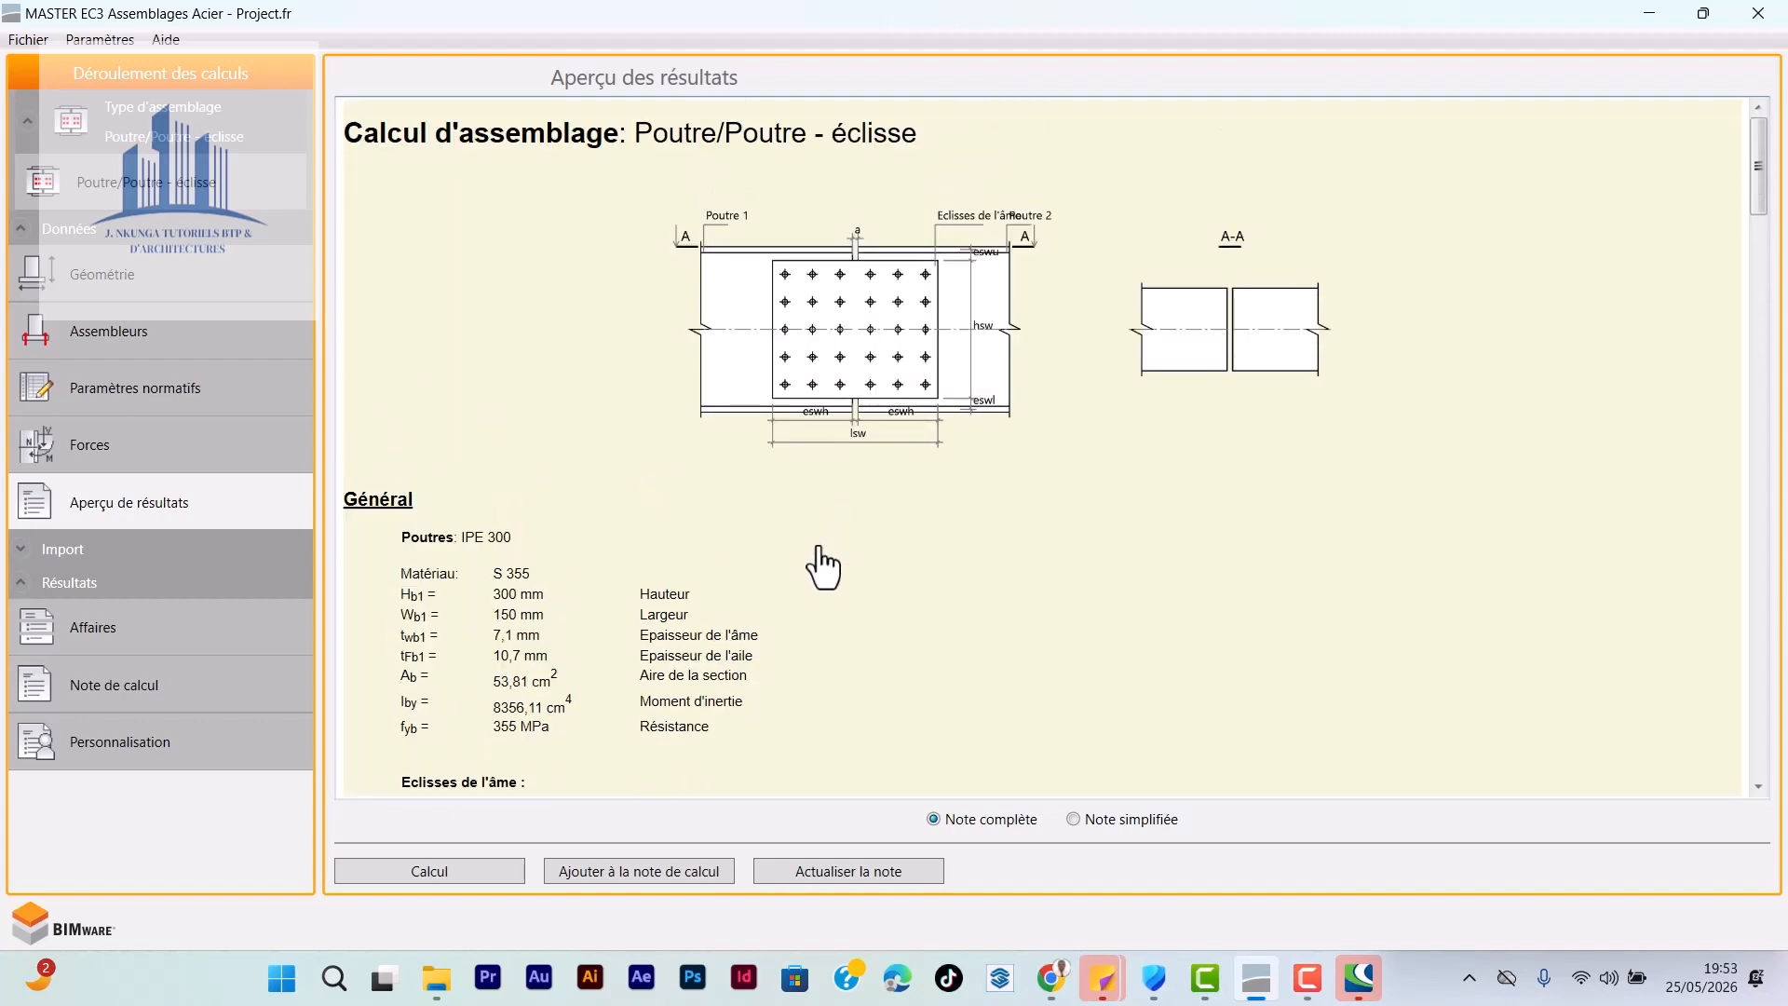
Step: Review the results overview from the bolt data through the capacity and block rupture checks to the final verification table and remarks
scroll(823, 566, "down", 13)
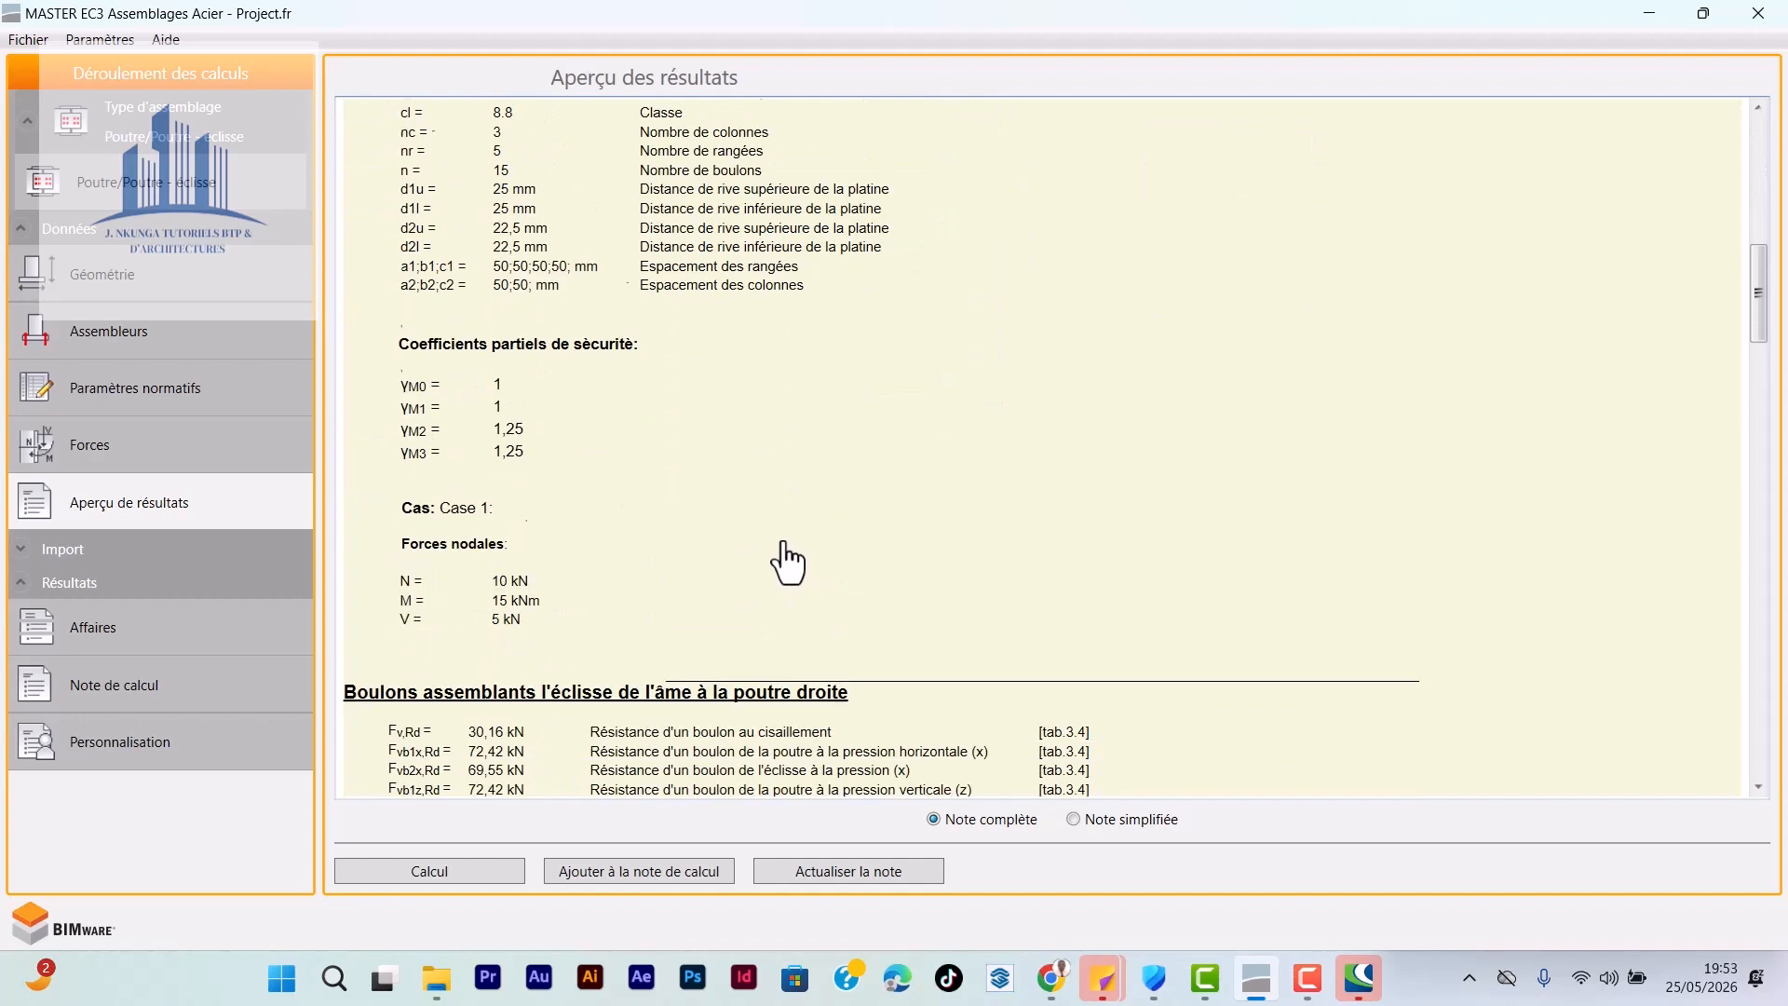
scroll(774, 556, "down", 1)
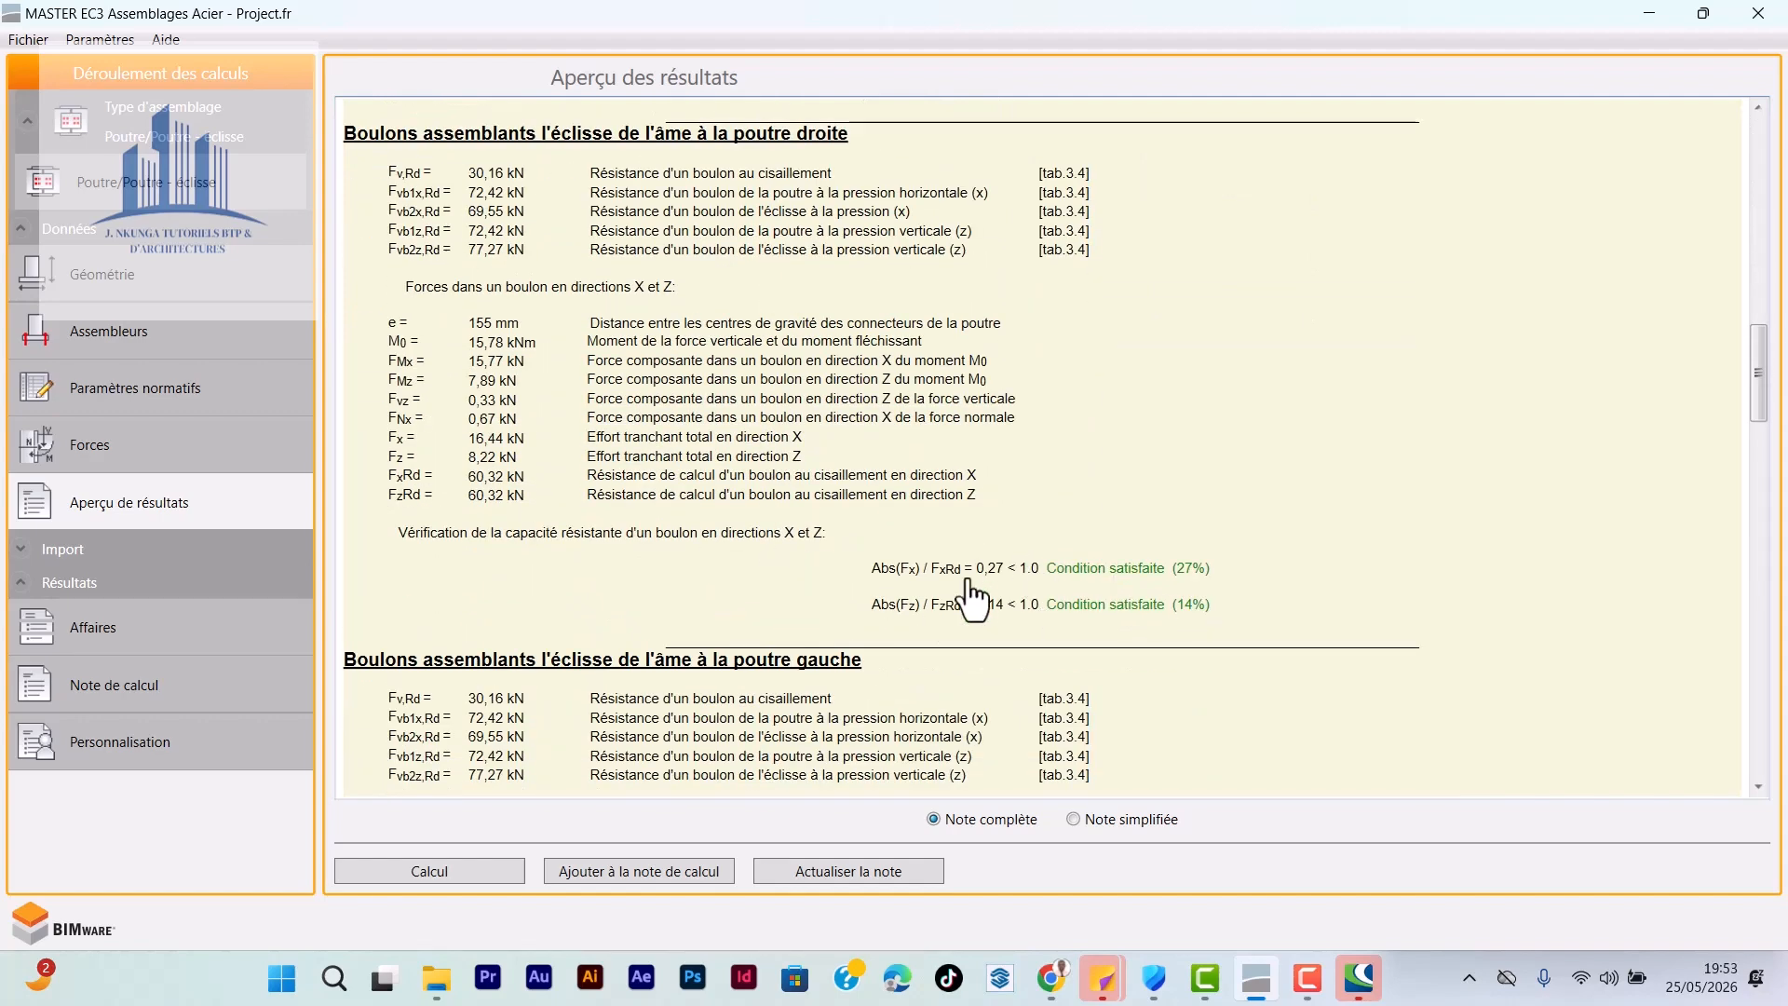
scroll(1024, 577, "down", 2)
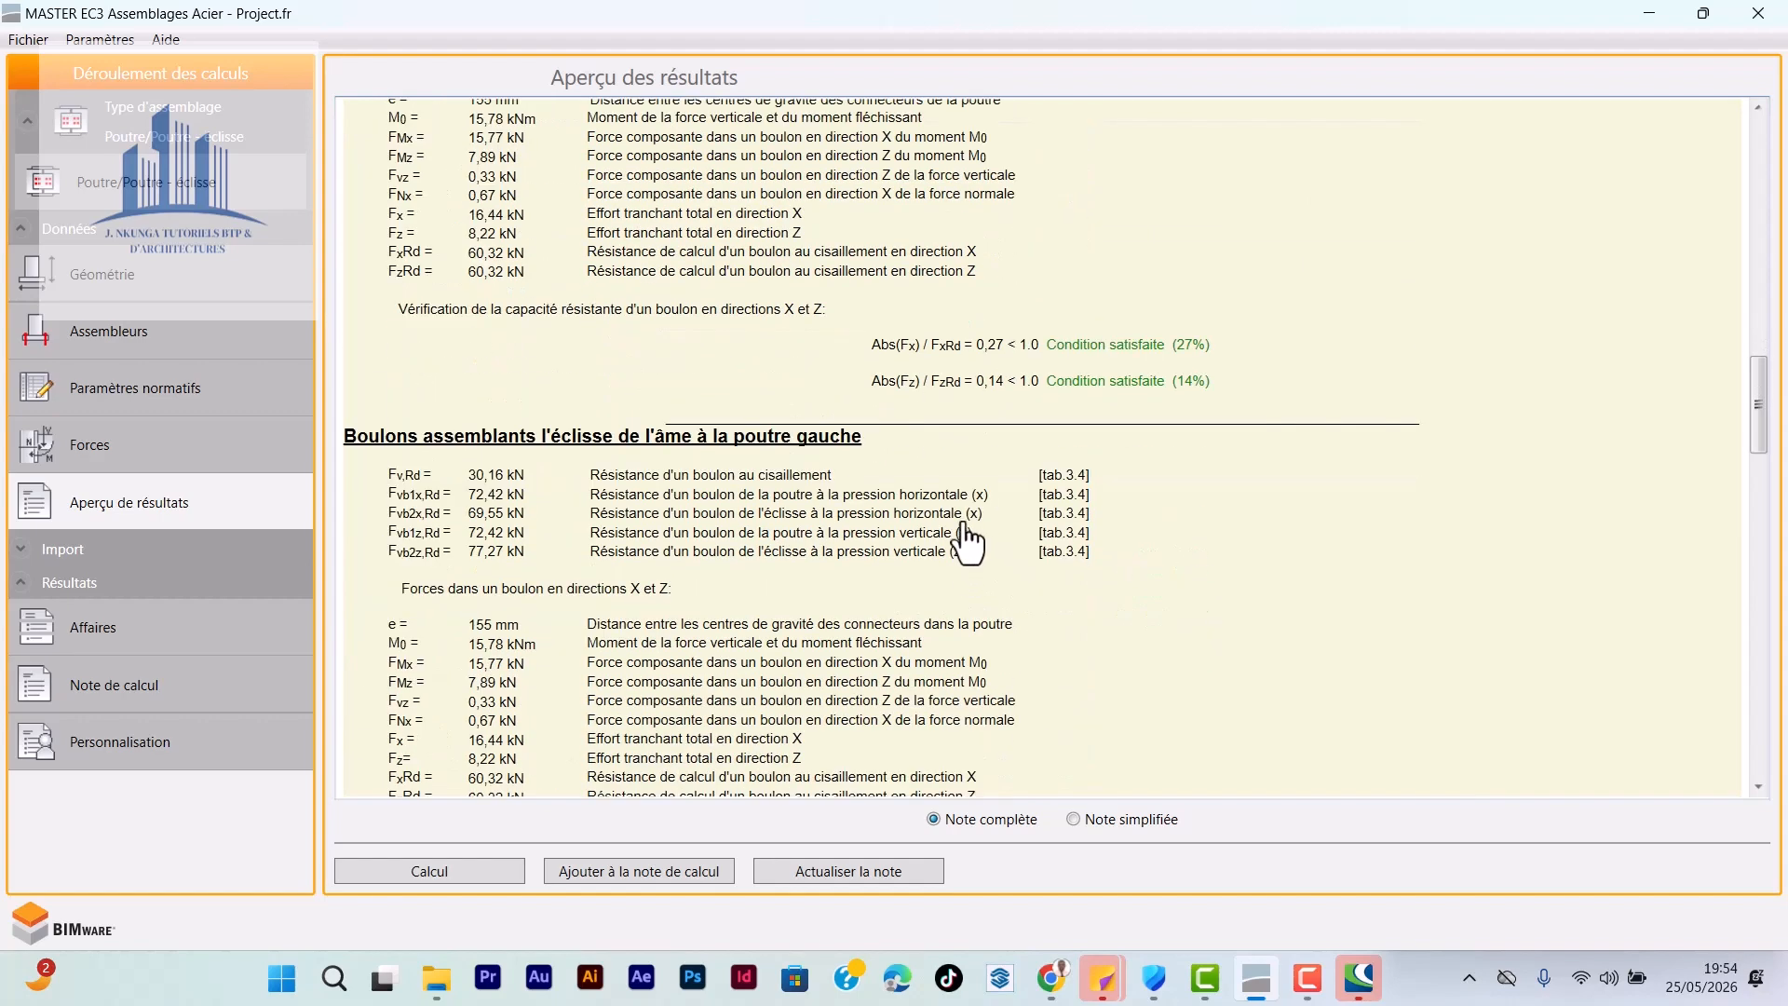
scroll(964, 540, "down", 6)
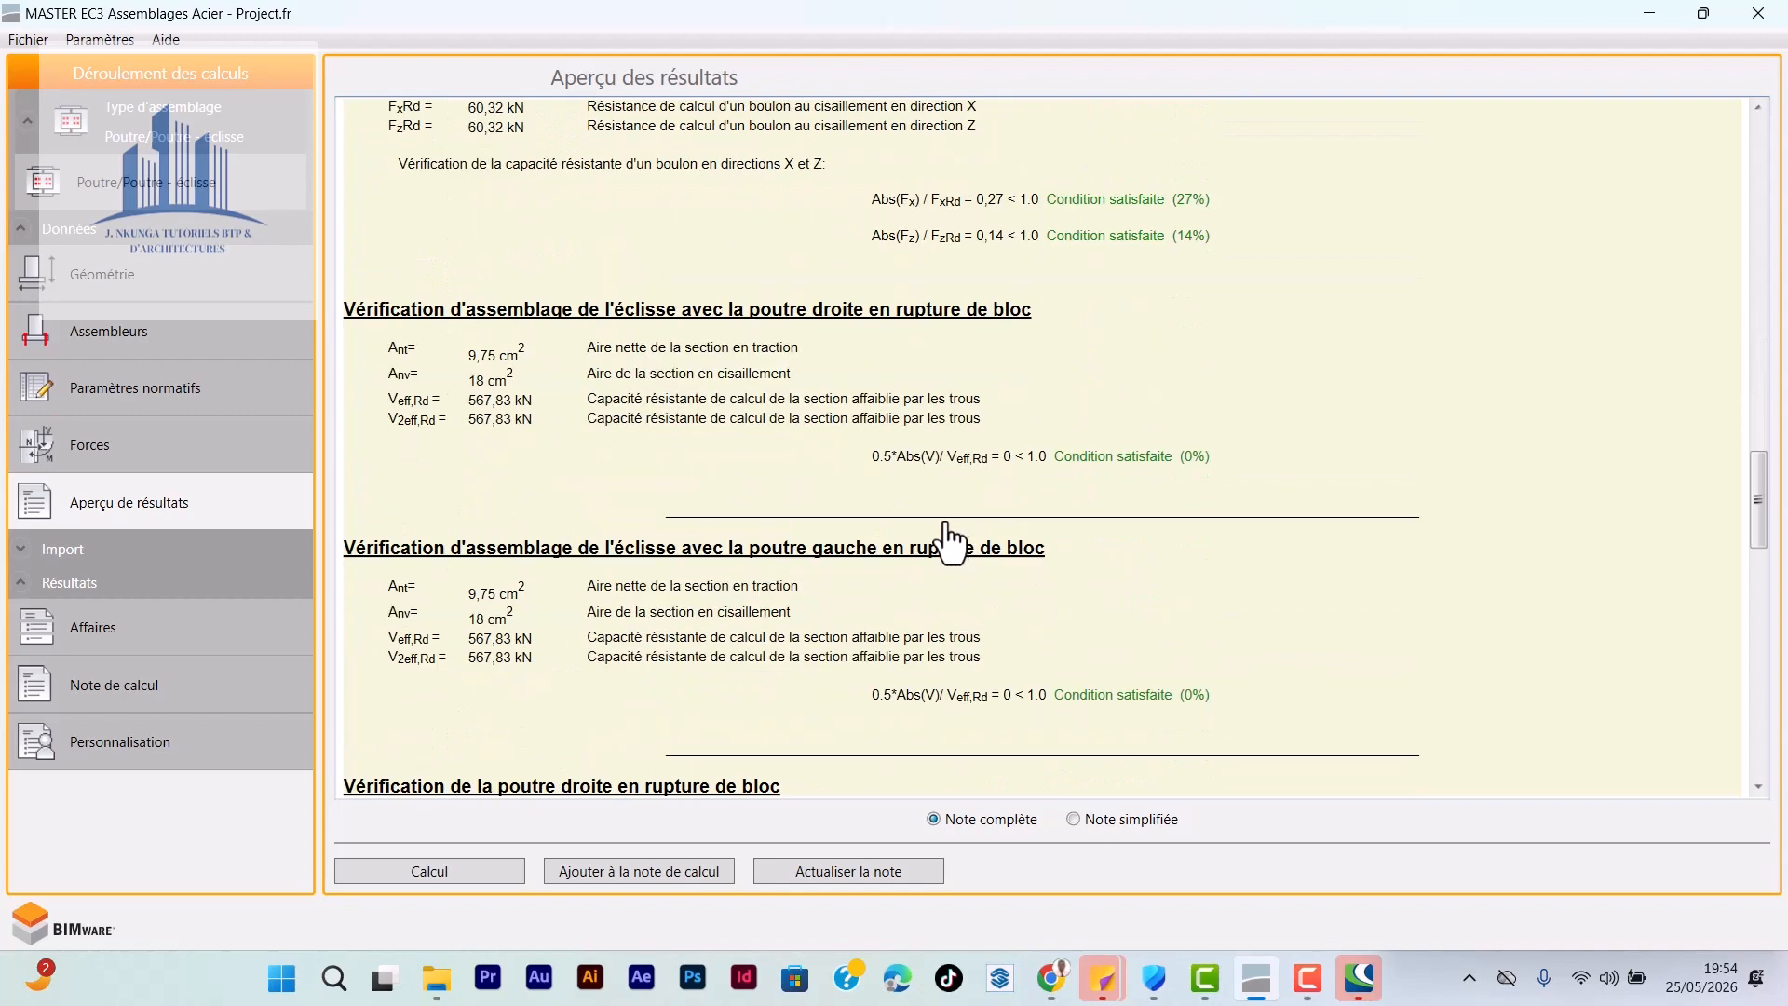
scroll(951, 542, "down", 11)
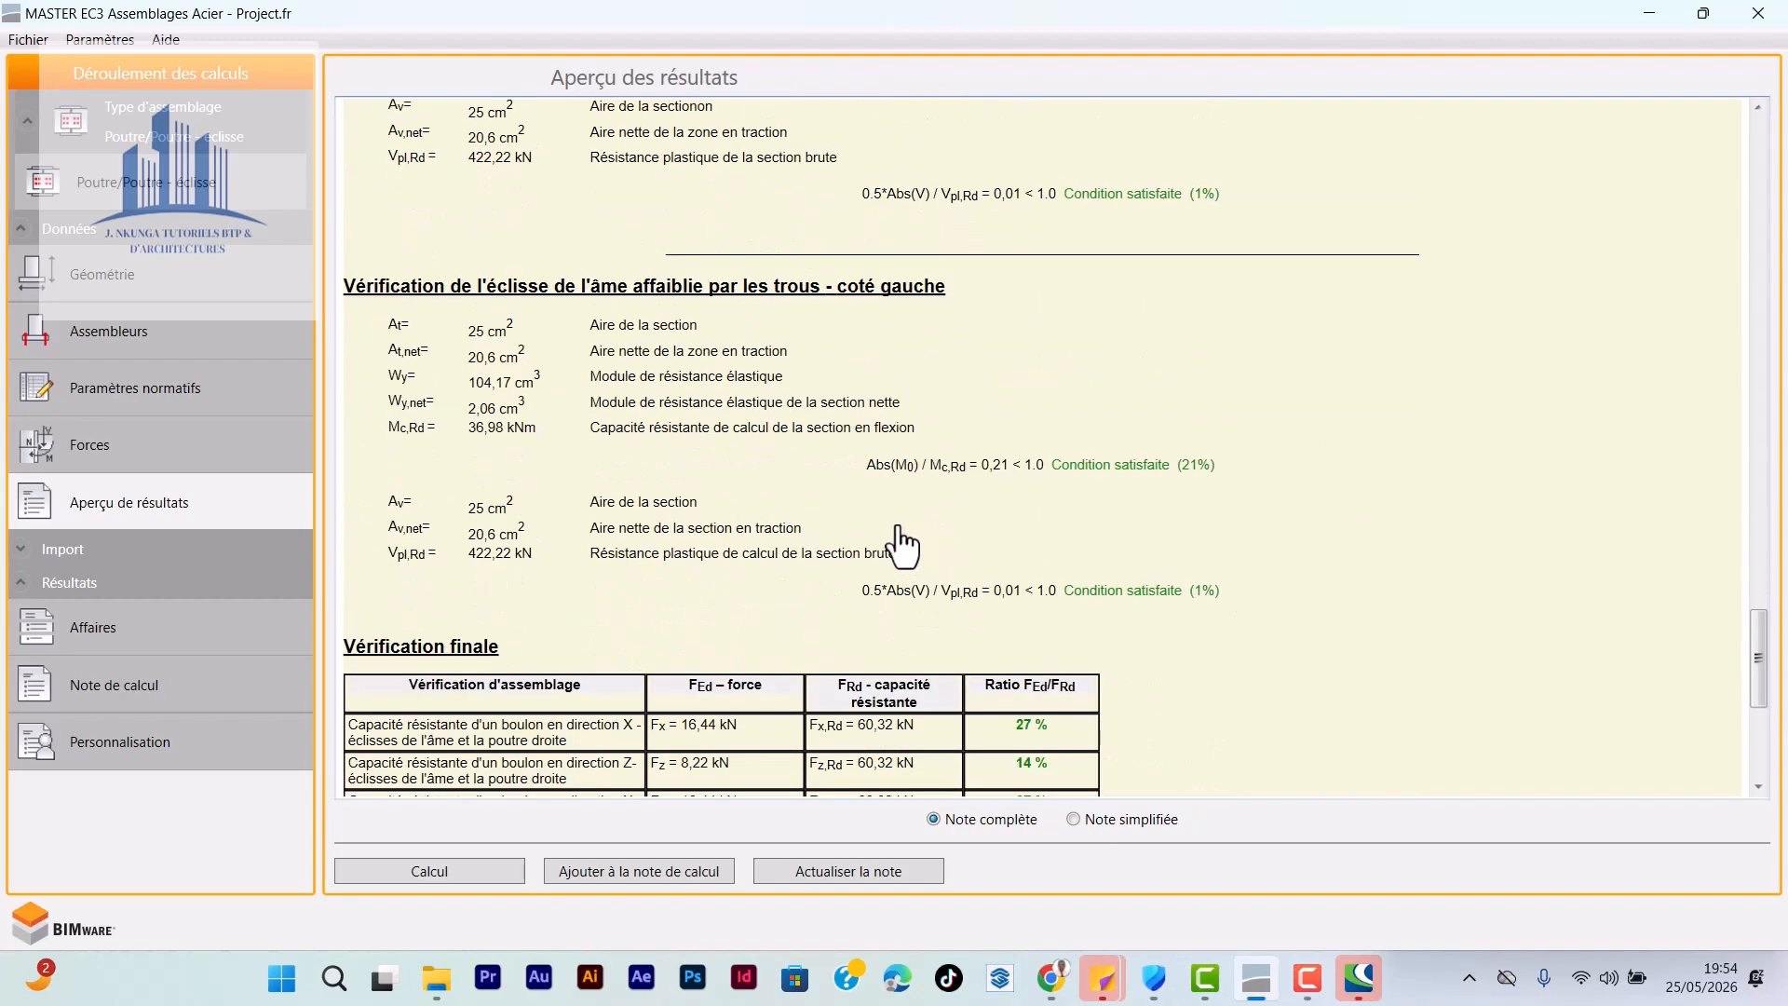
scroll(900, 547, "down", 4)
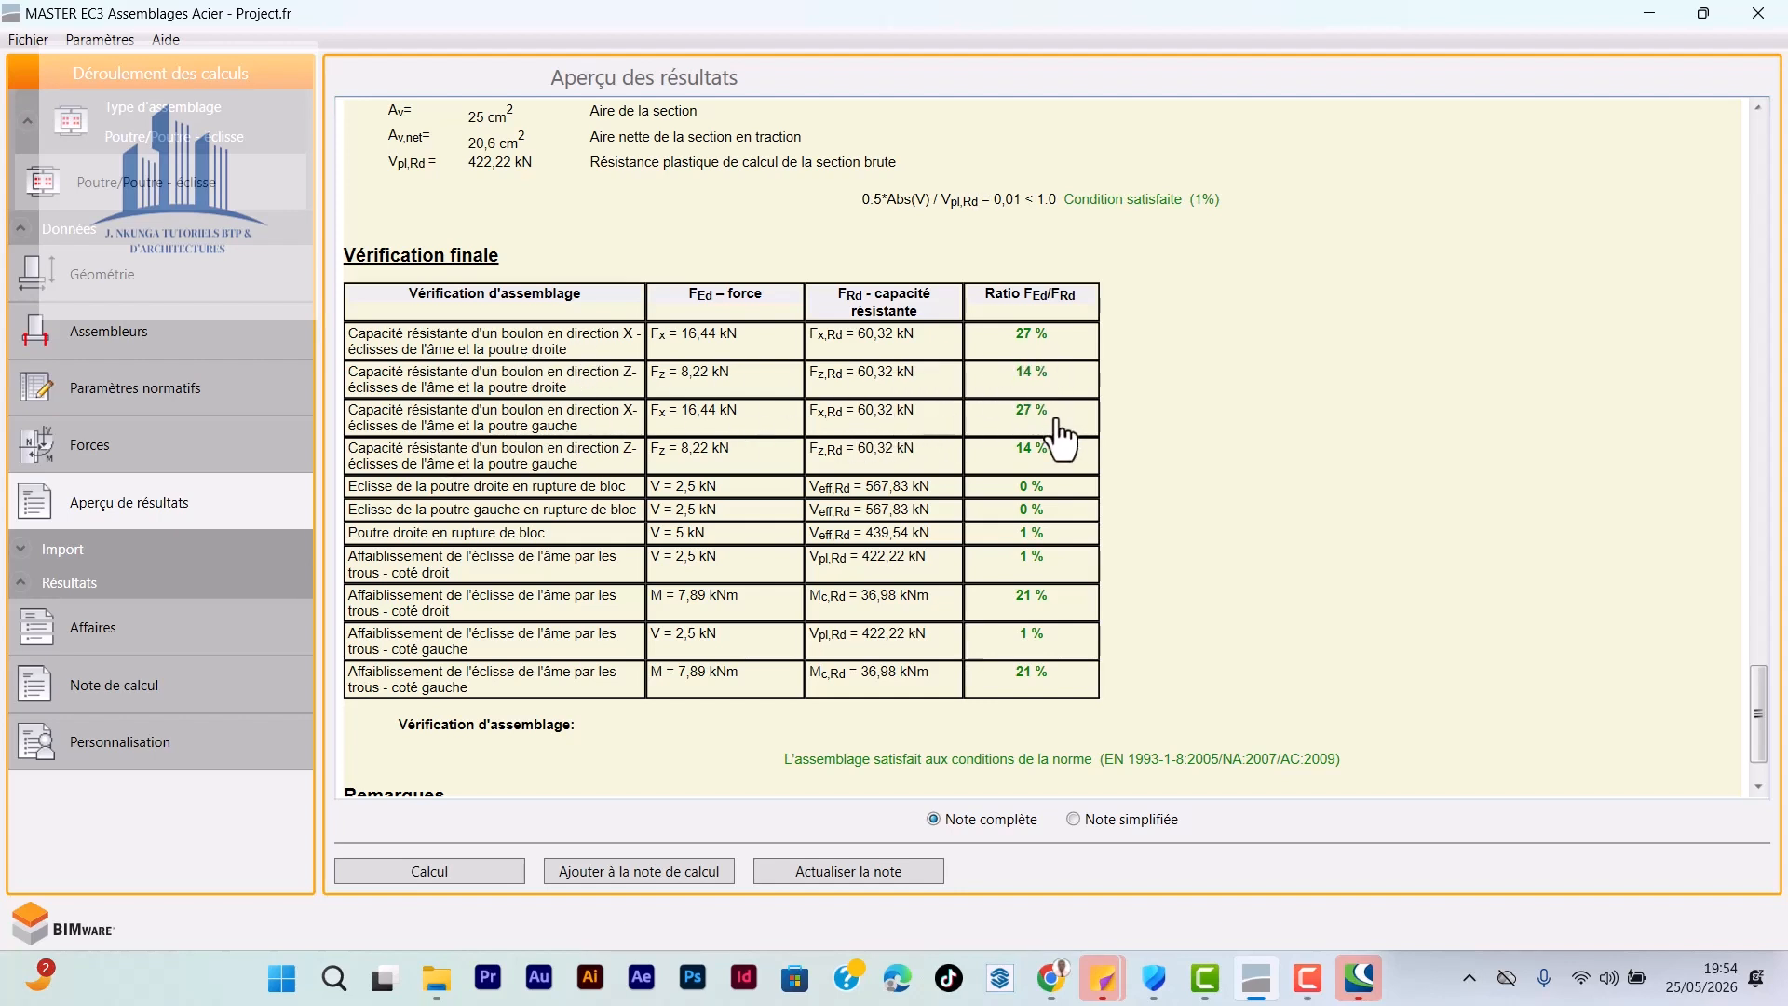
scroll(719, 643, "down", 1)
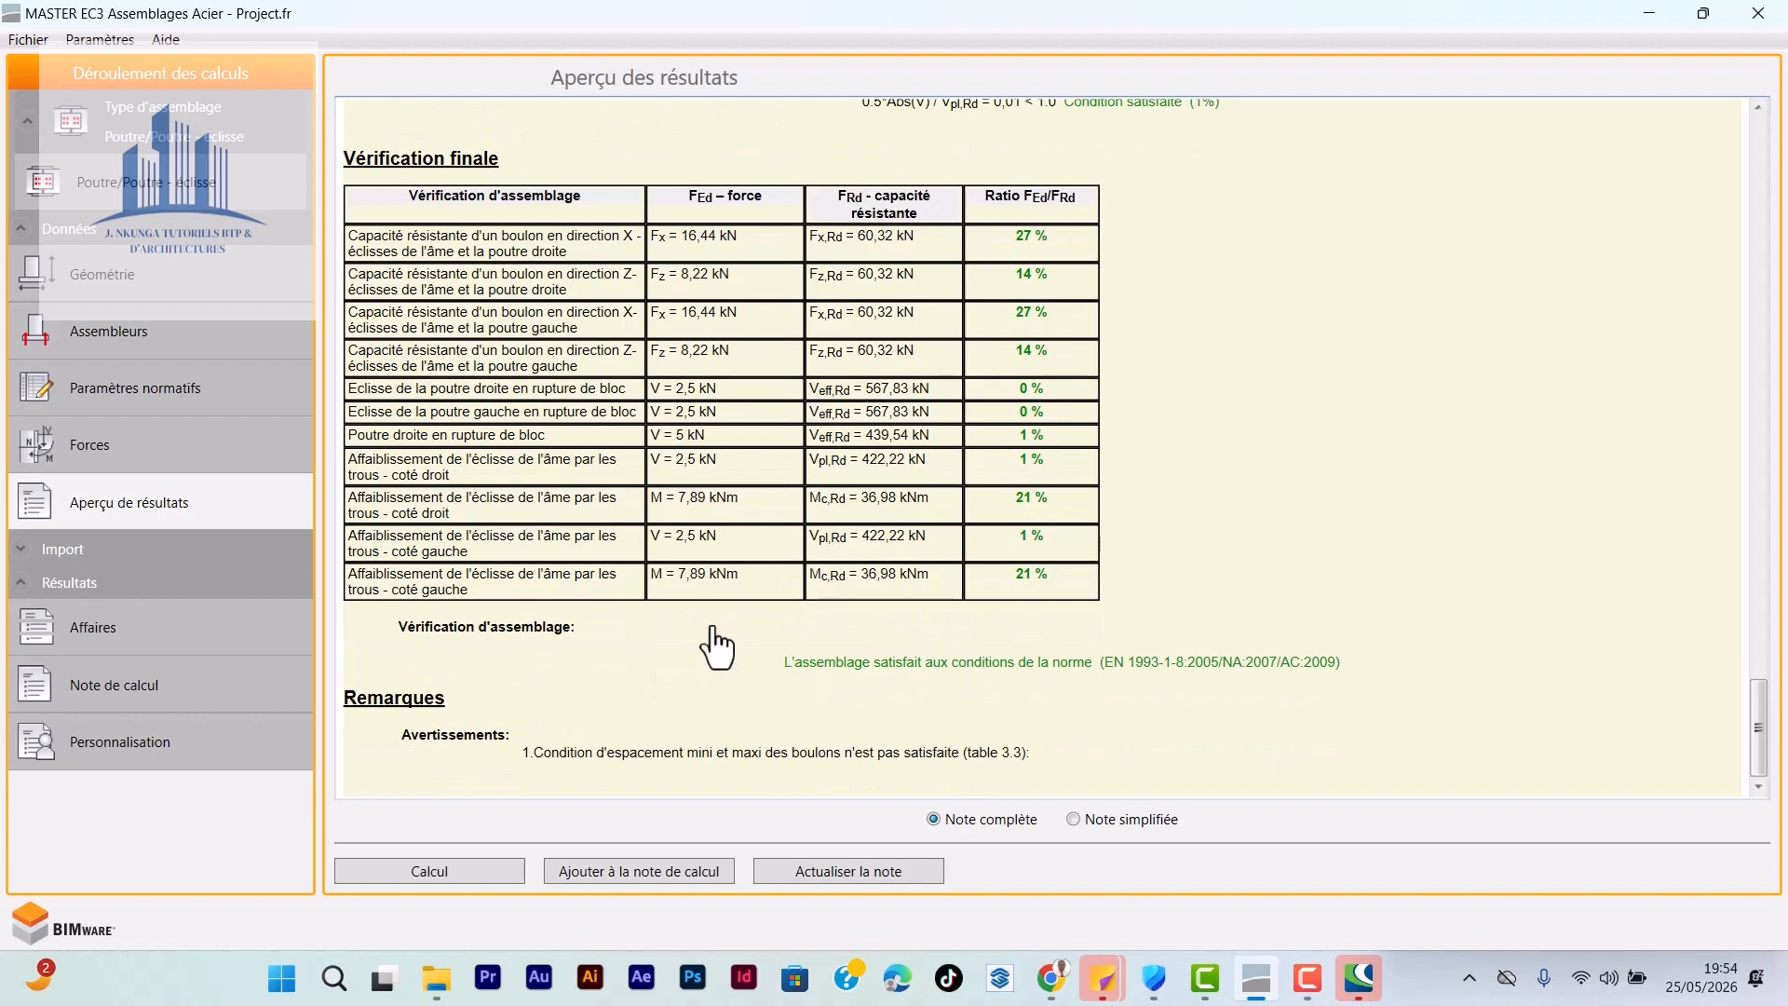
Step: Go back through the weakened splice plate, block rupture and bolt checks up to the start of the results overview
scroll(700, 643, "up", 6)
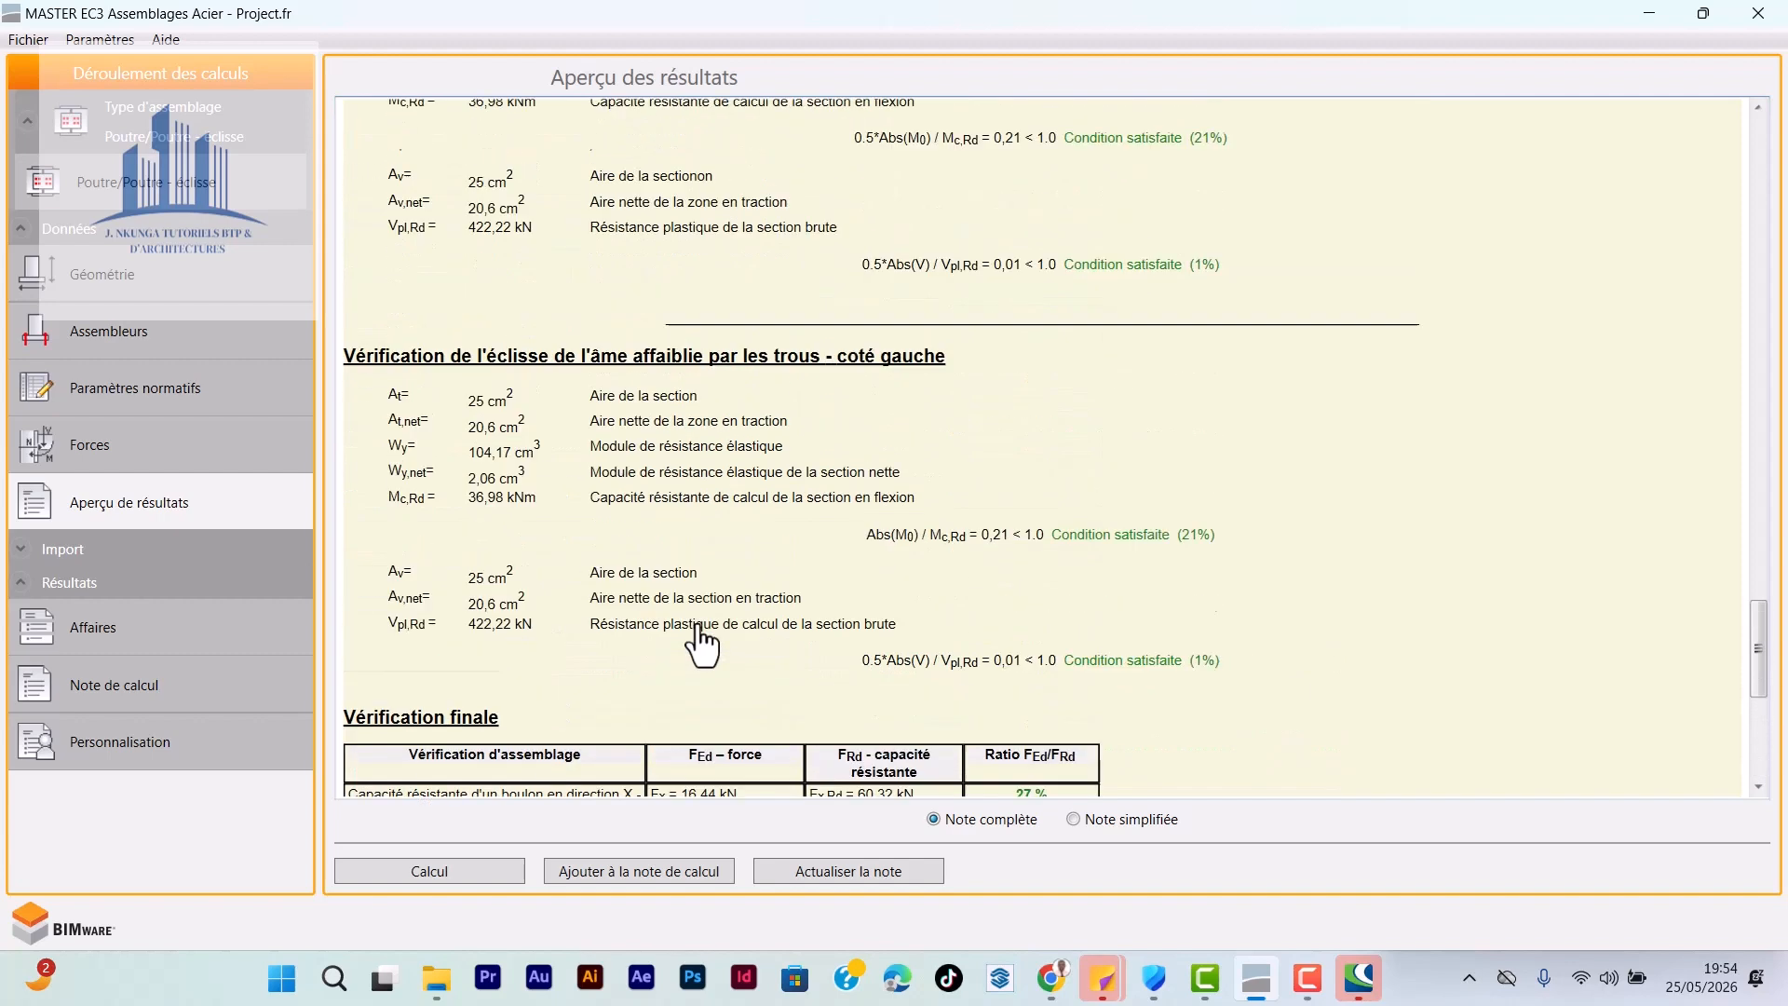
scroll(700, 643, "up", 1)
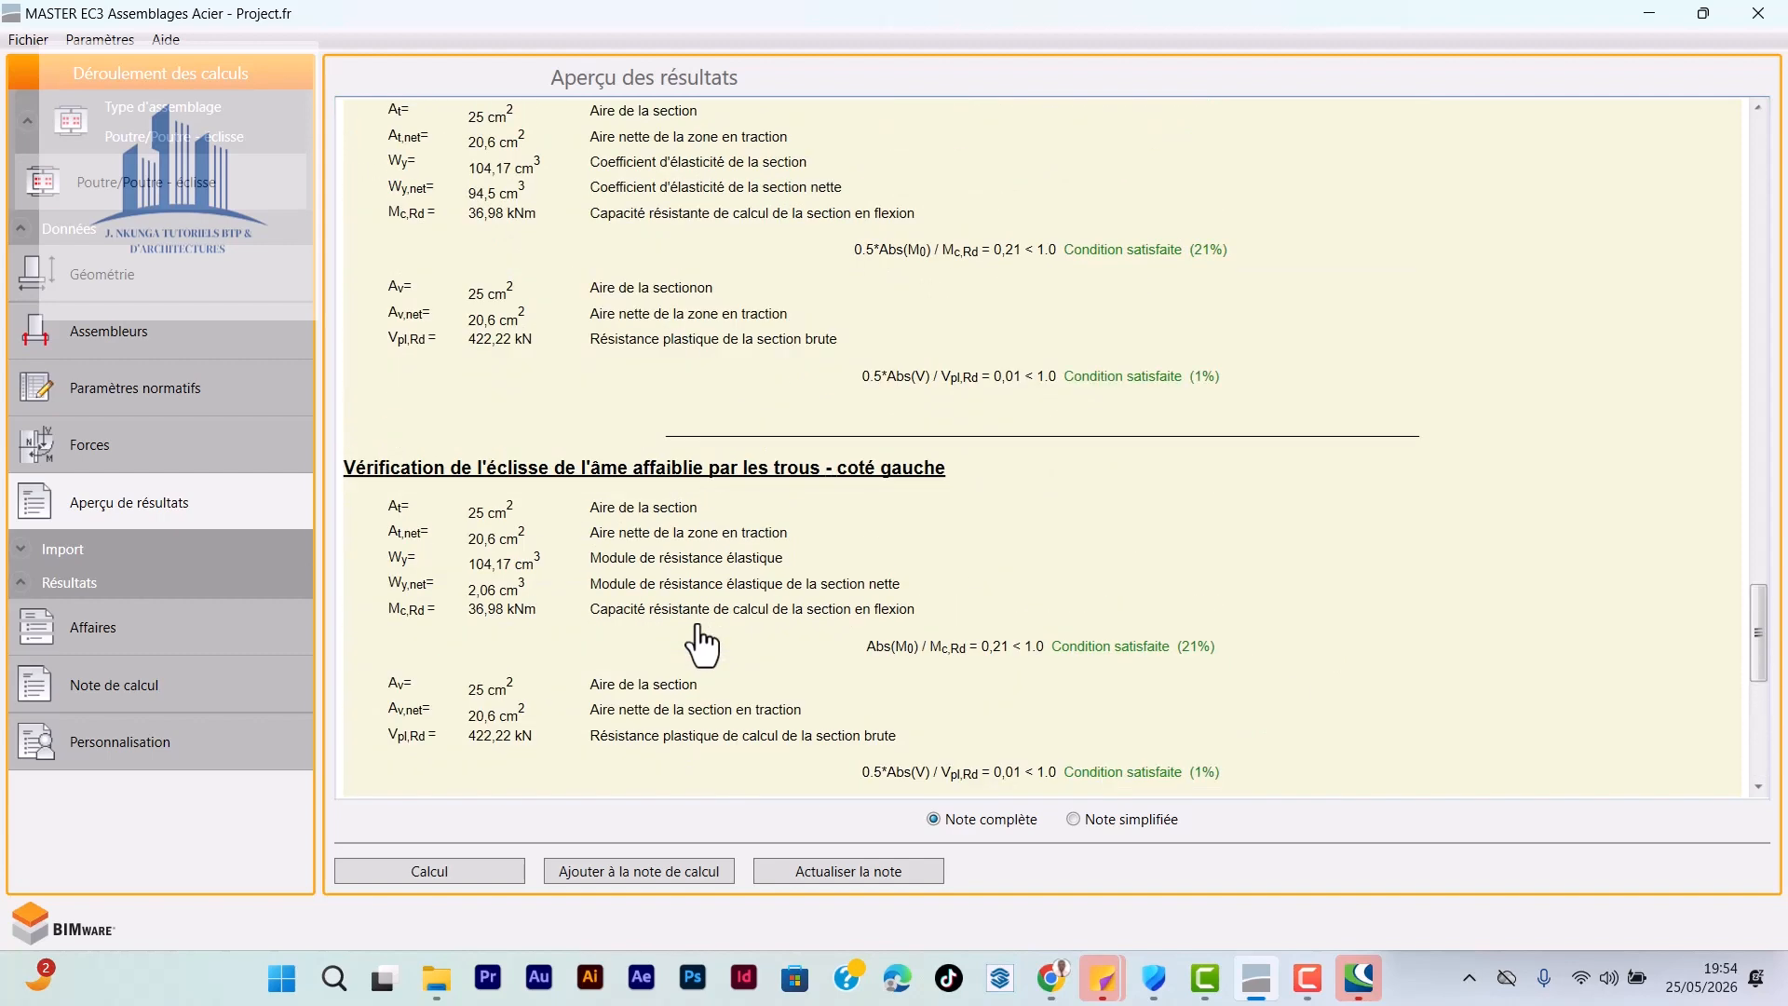
scroll(607, 512, "up", 5)
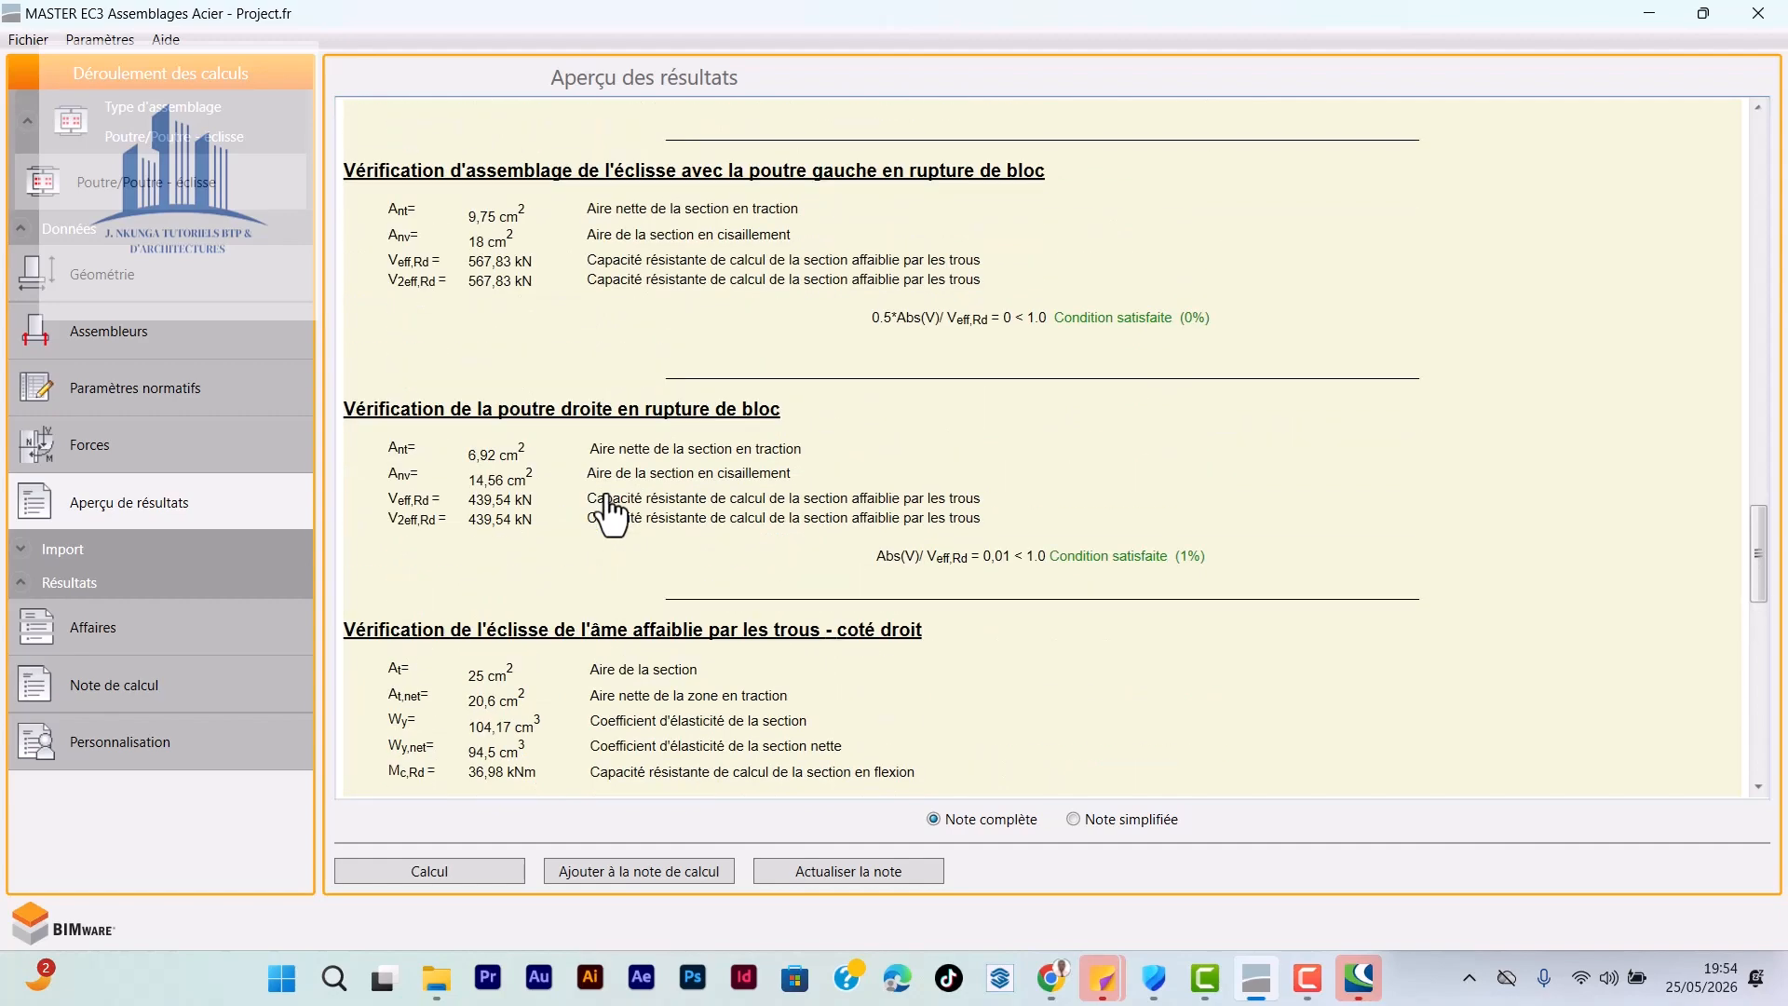
scroll(823, 535, "up", 6)
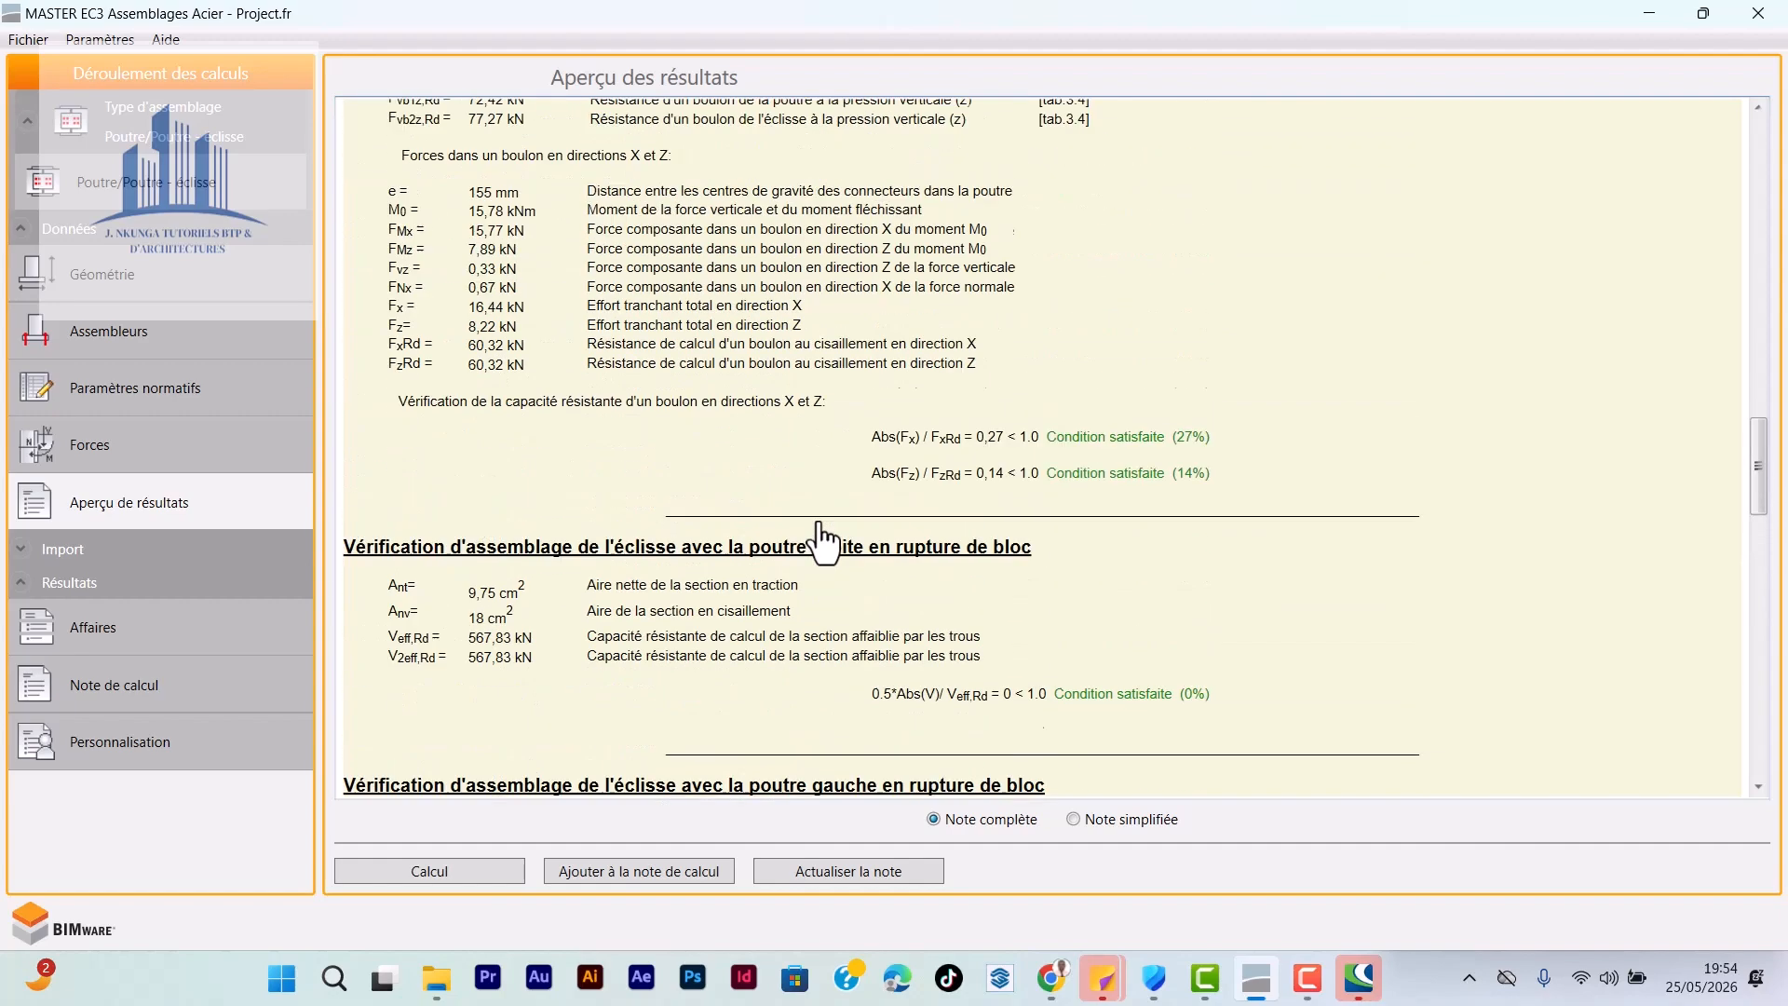
scroll(820, 540, "up", 8)
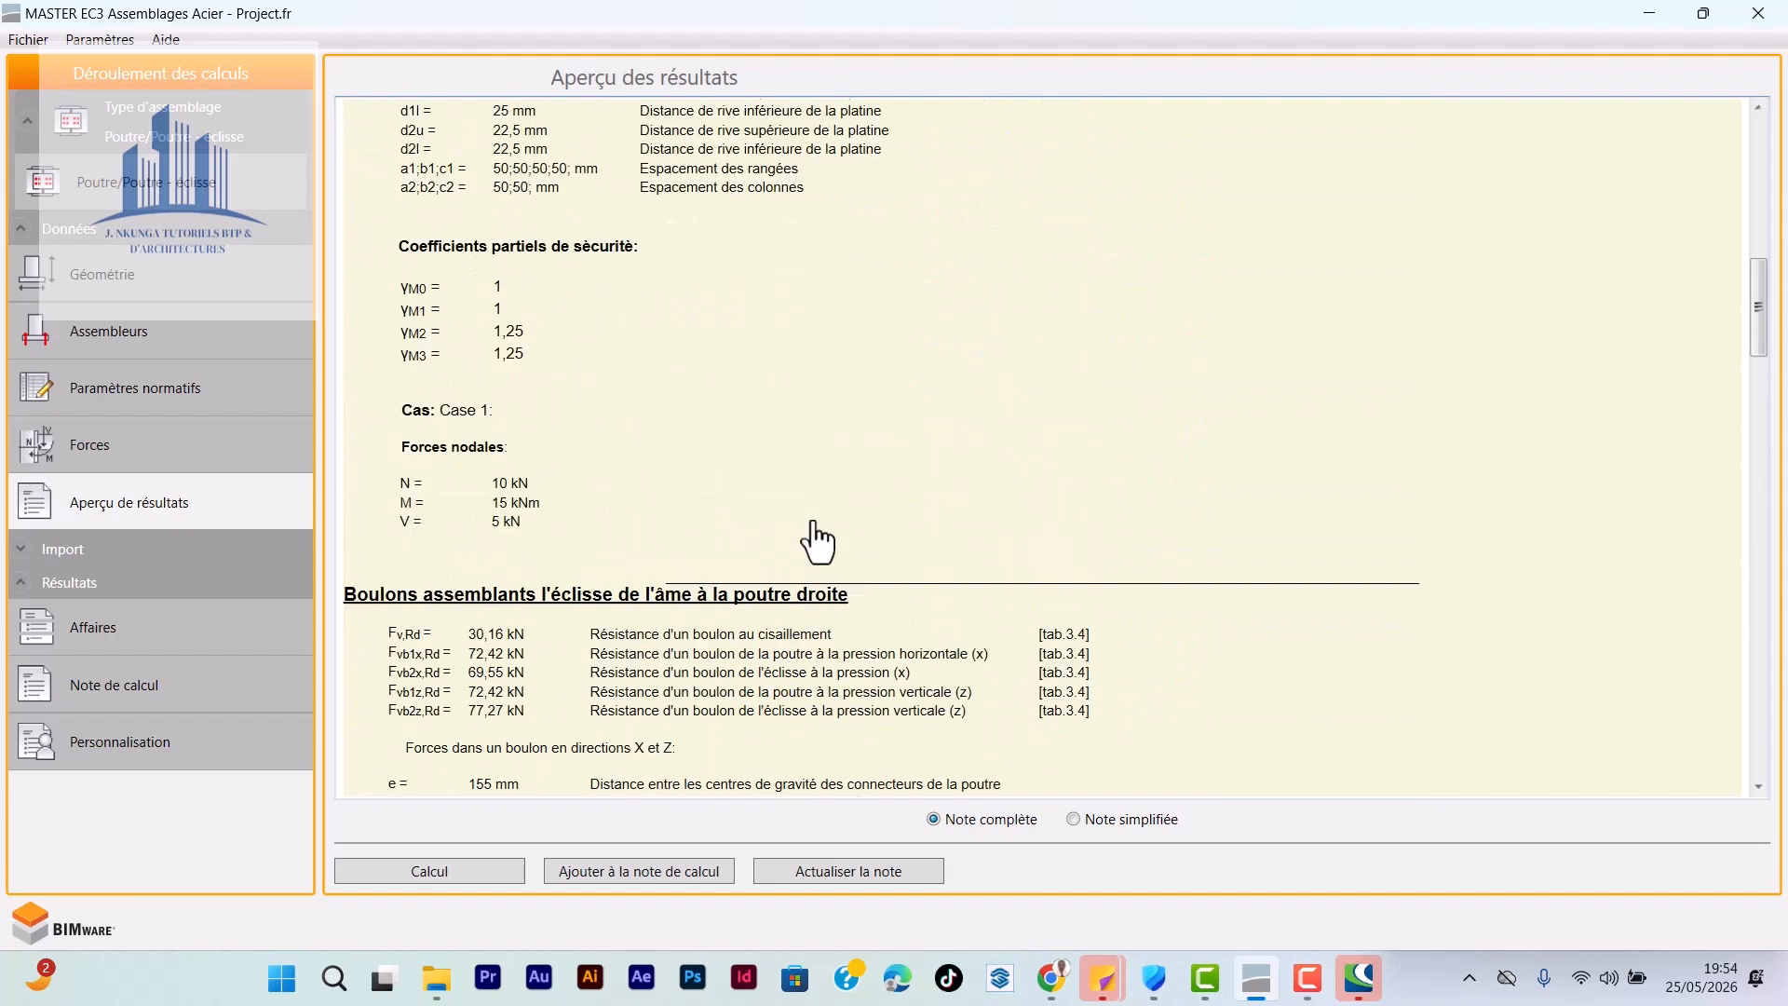
scroll(817, 542, "up", 5)
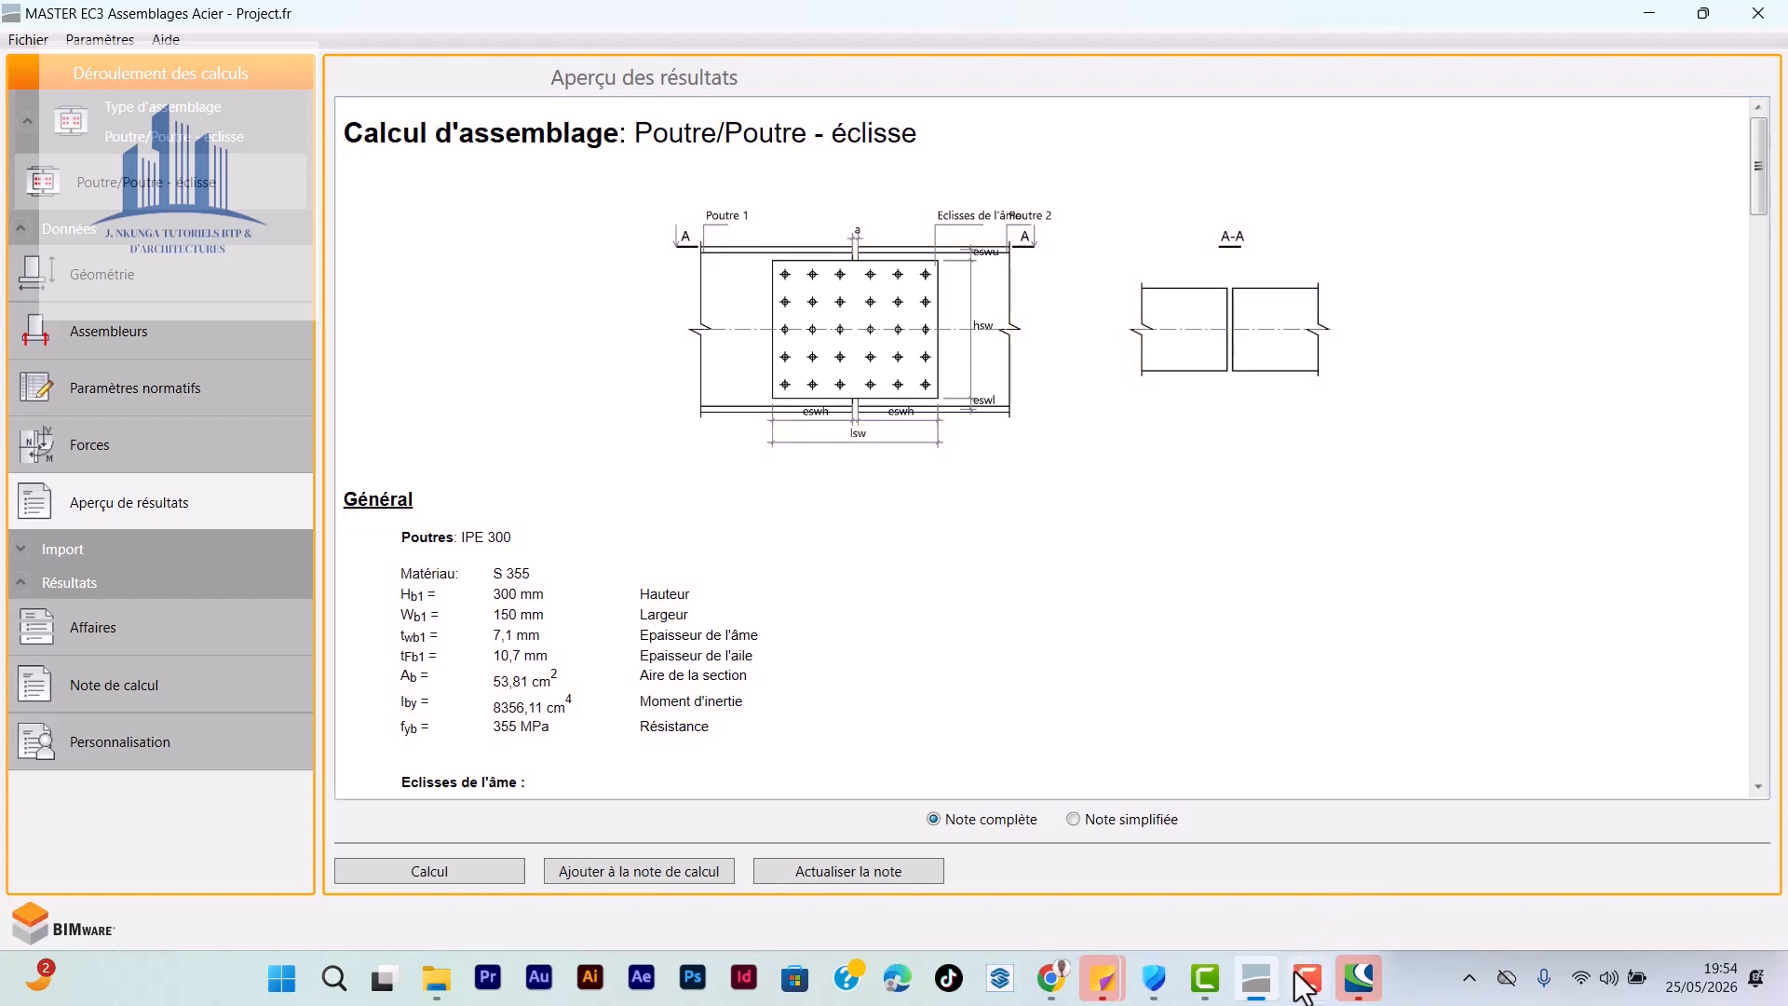
left_click(1301, 975)
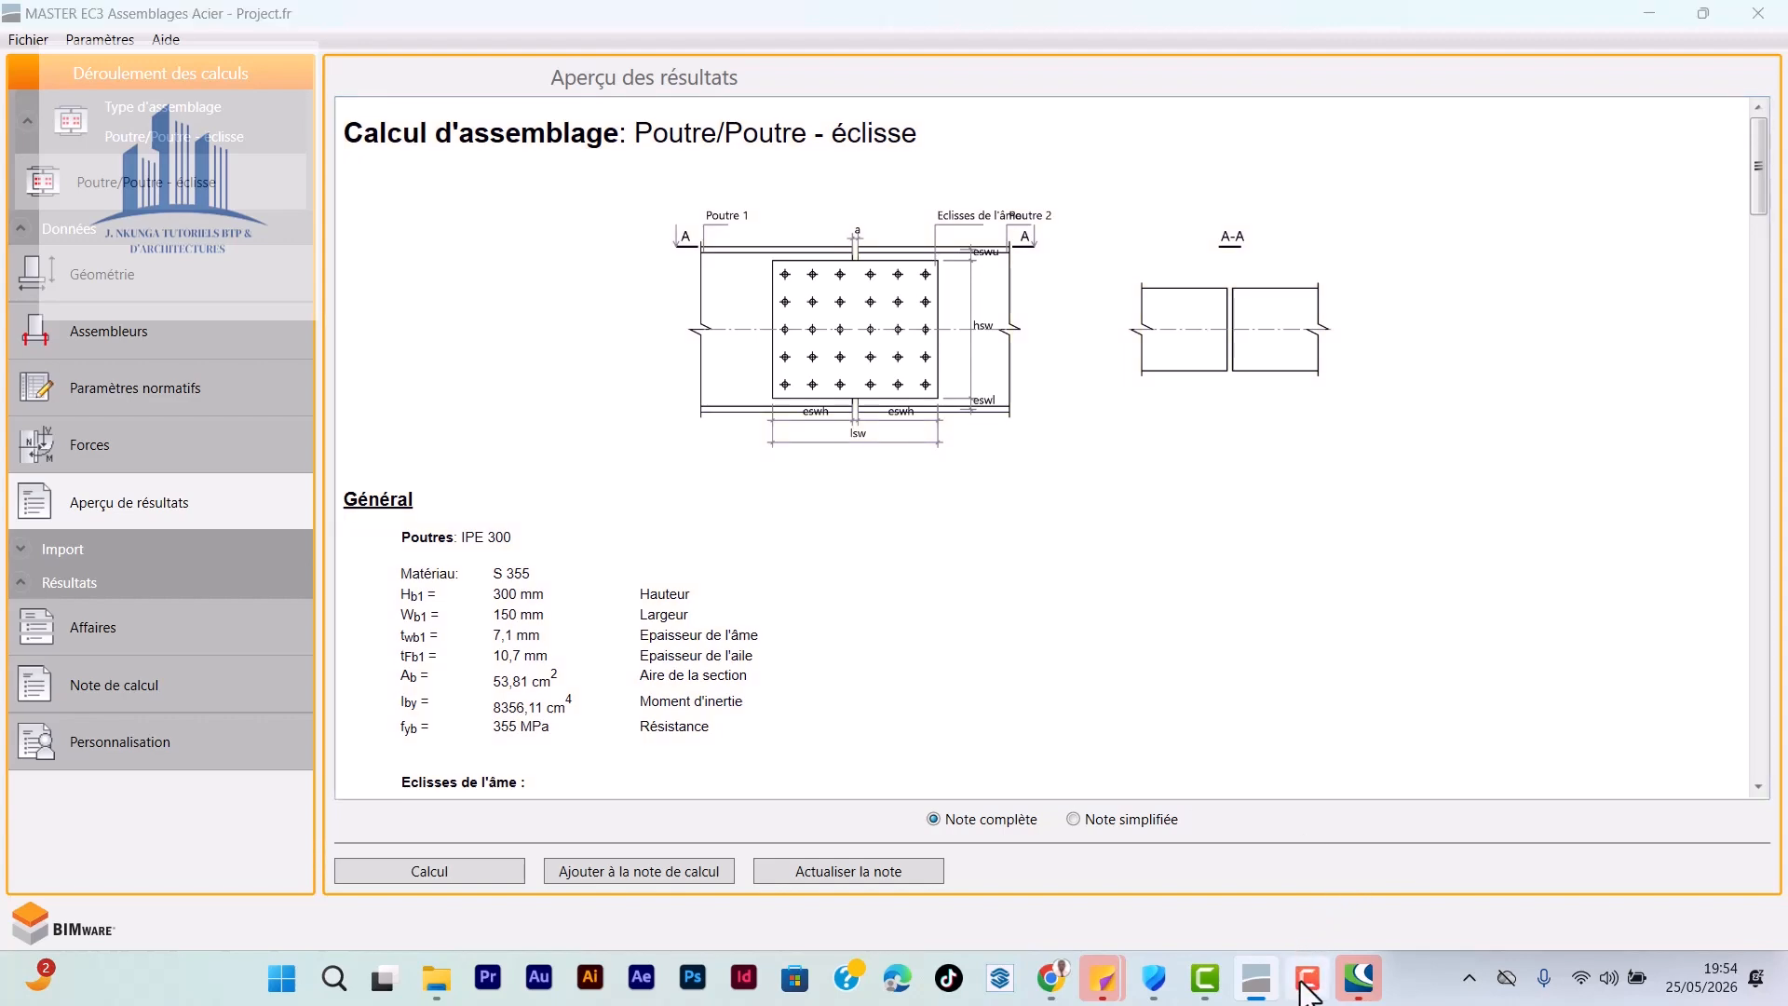